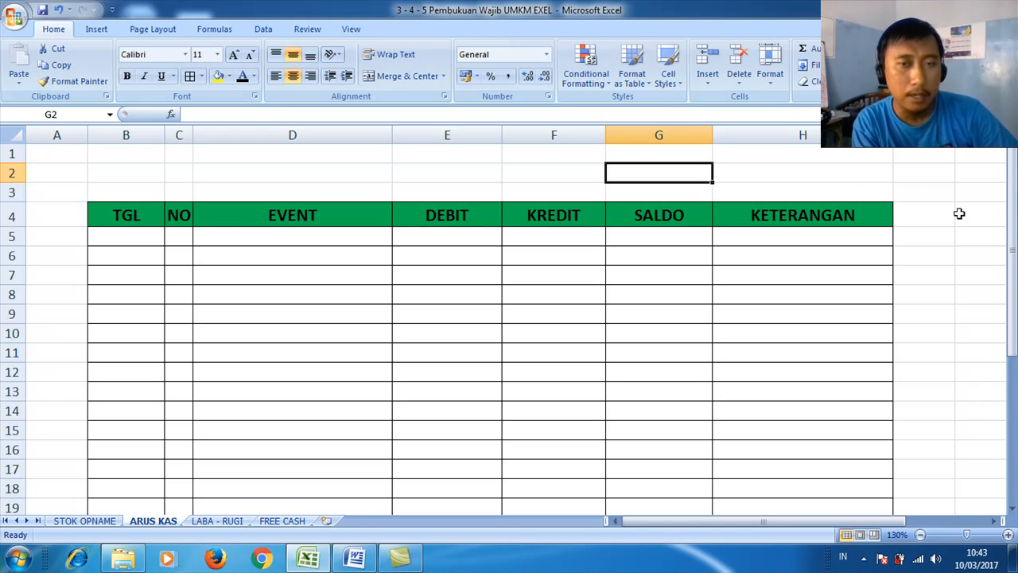
# After checking the Word event list, enter date 1/1/2017 and number 1 in the first row of Excel's ARUS KAS table.
pyautogui.moveTo(1009, 205); pyautogui.dragTo(1013, 183)
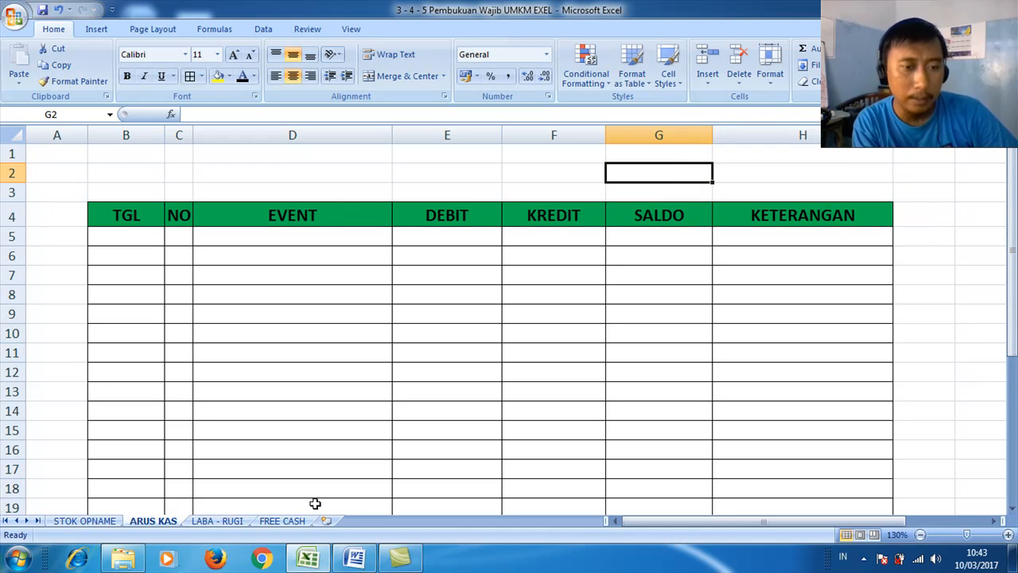
pyautogui.click(353, 561)
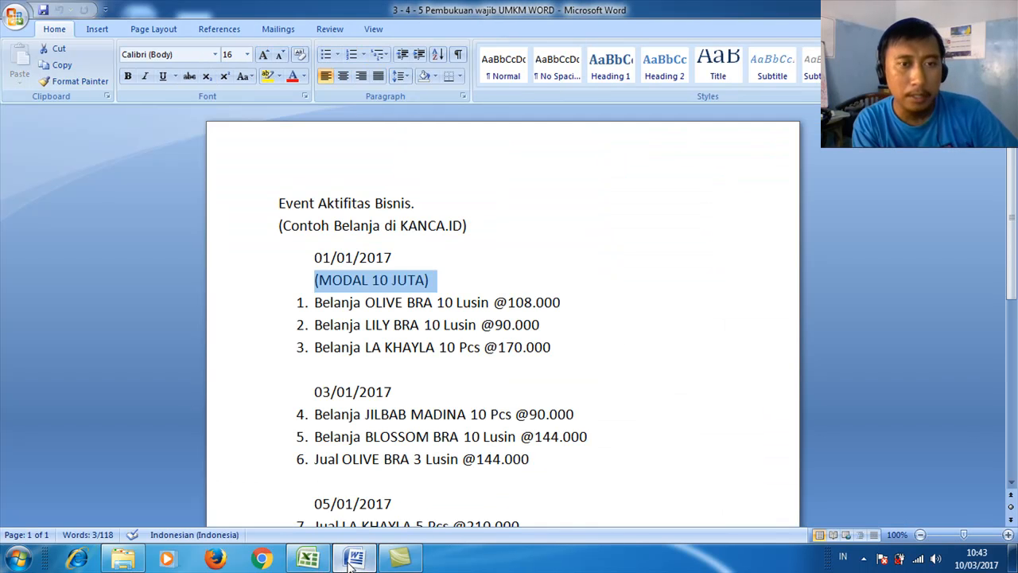
pyautogui.click(448, 277)
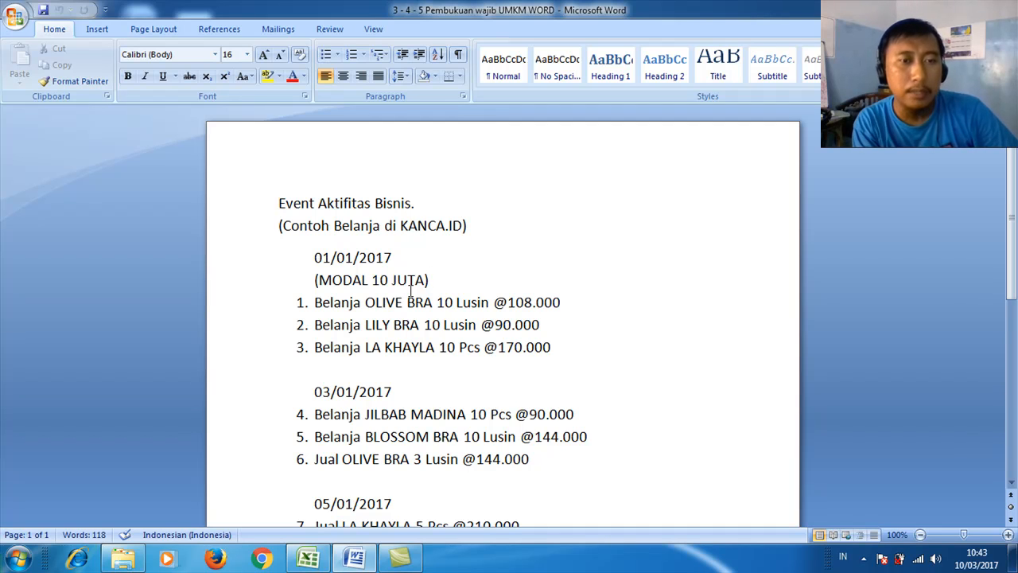
pyautogui.moveTo(387, 562)
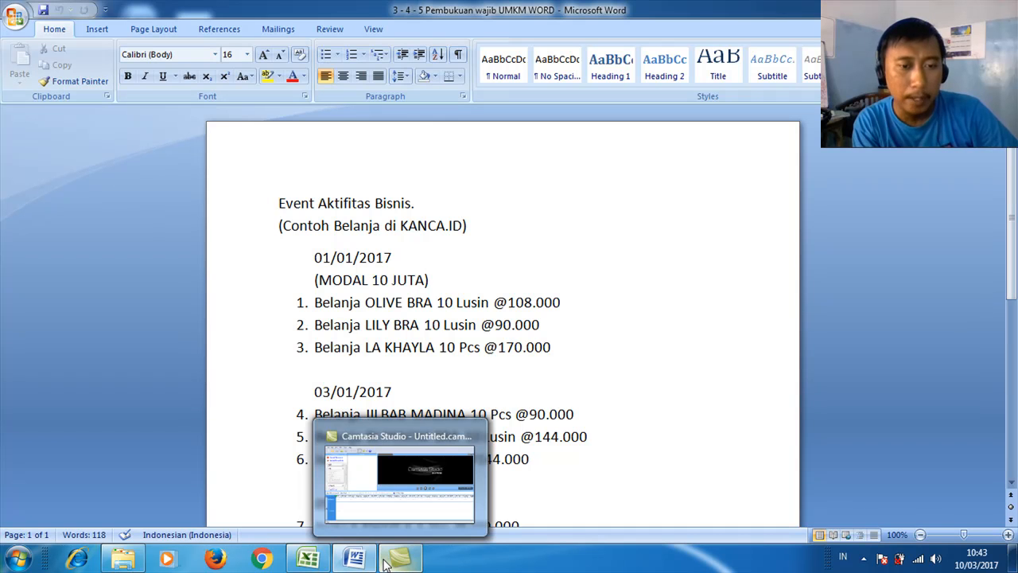
pyautogui.click(306, 563)
pyautogui.click(128, 232)
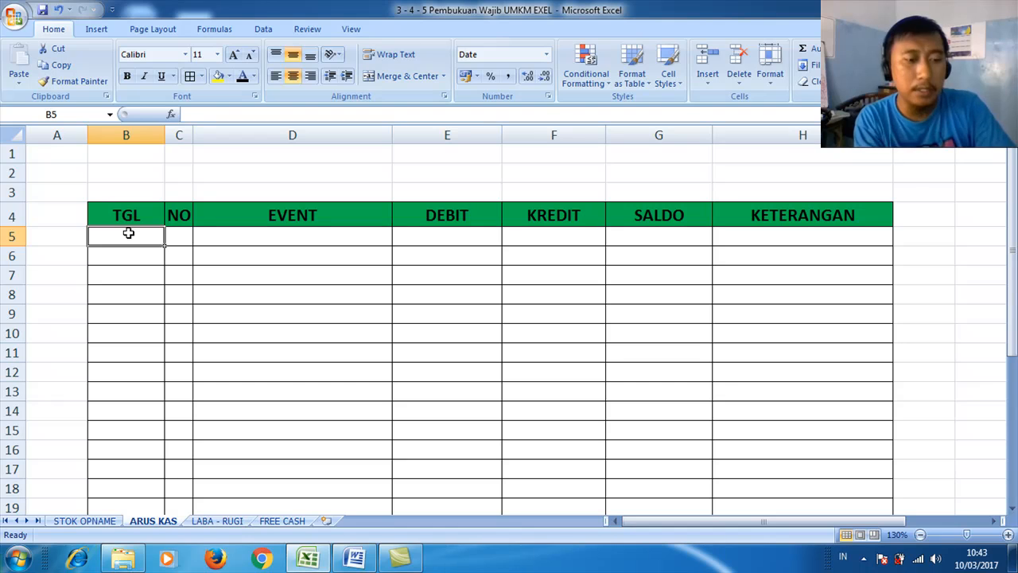
pyautogui.write('1/1/2017')
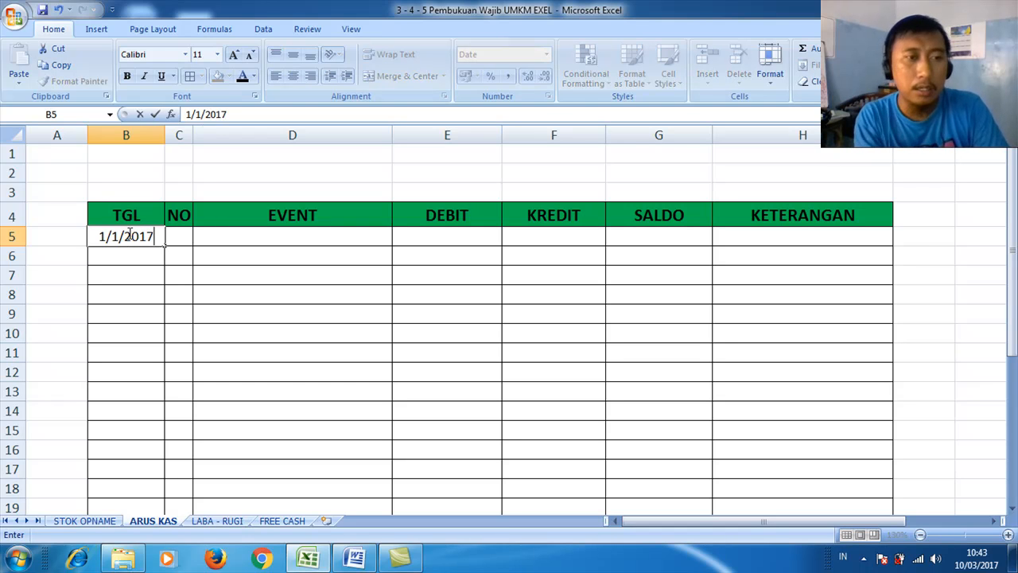
pyautogui.press('Tab')
pyautogui.write('1')
pyautogui.press('Tab')
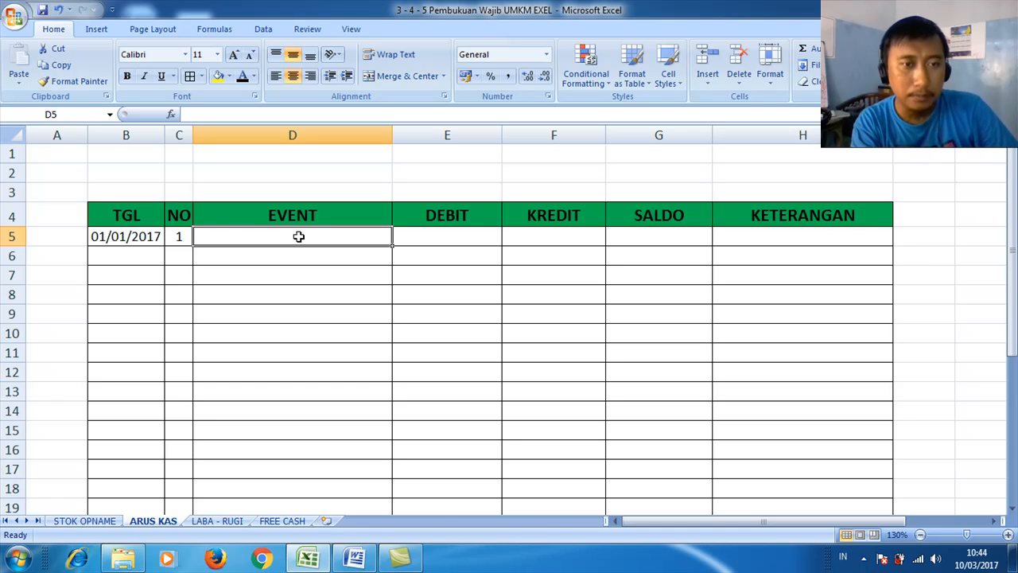
# Enter "Modal kerja" as the first entry's event with a debit of 10000000.
pyautogui.write('P')
pyautogui.press('BackSpace')
pyautogui.write('Modal')
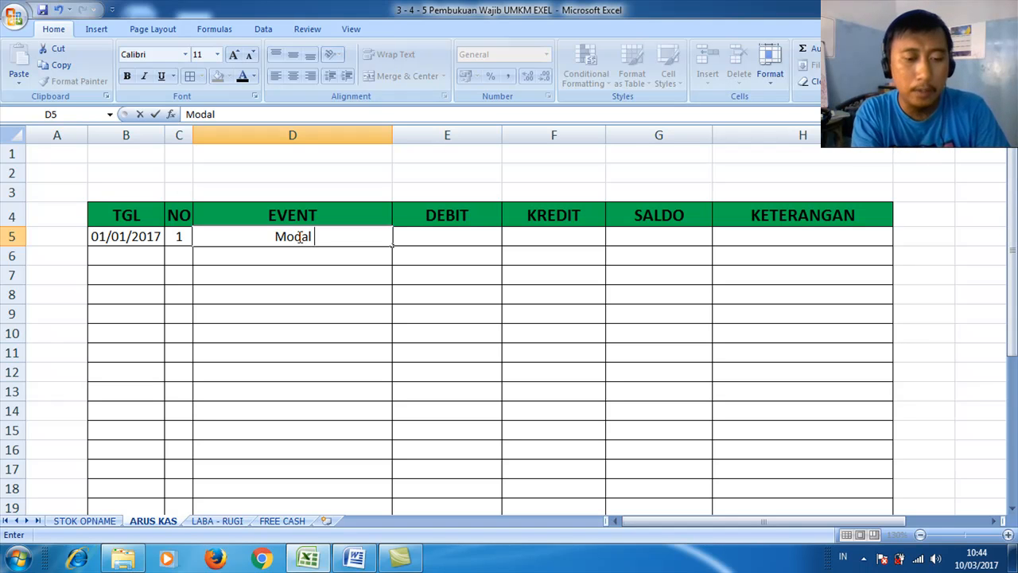
pyautogui.write(' kerja')
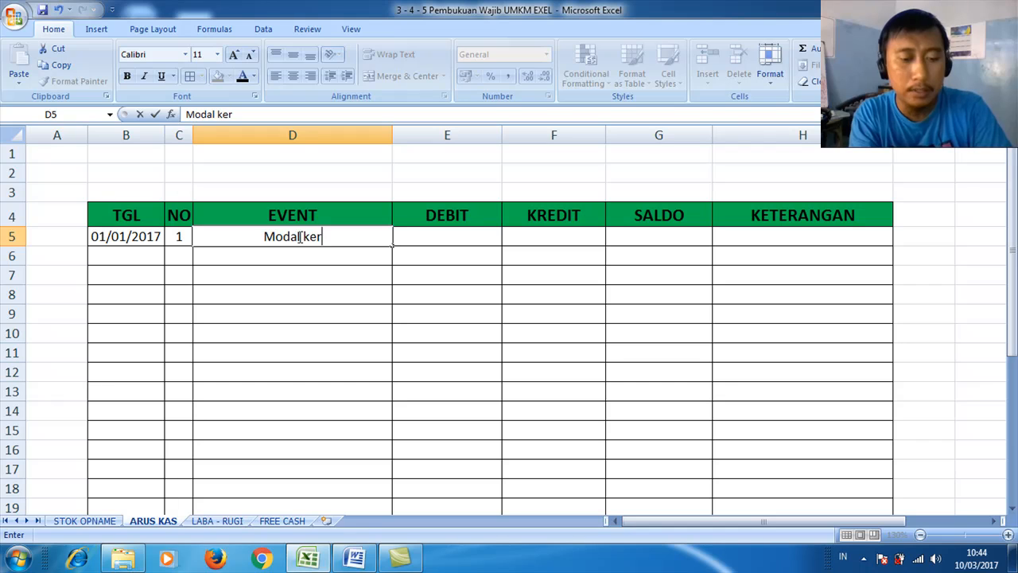
pyautogui.click(430, 239)
pyautogui.write('10000000')
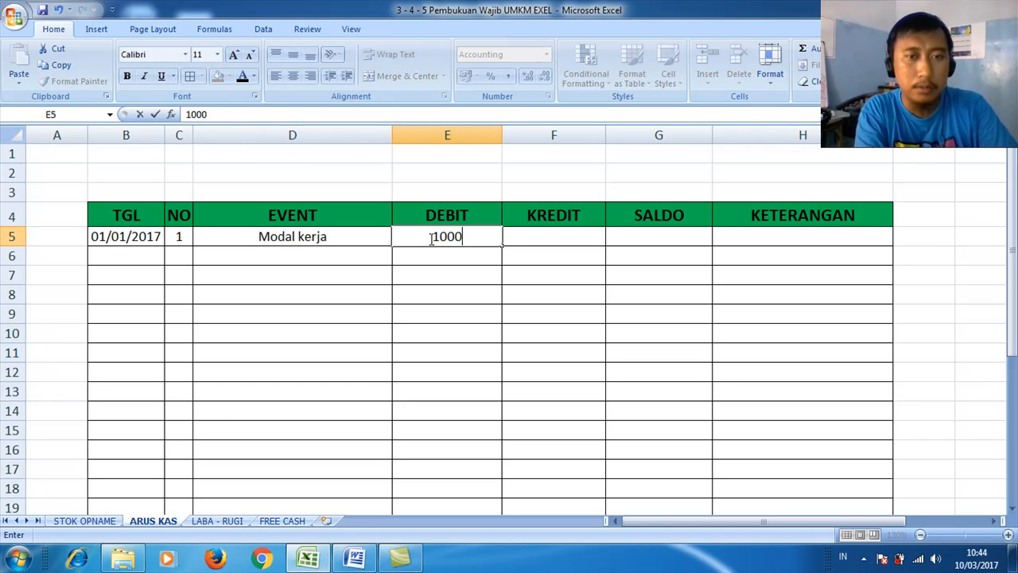
pyautogui.press('Tab')
pyautogui.press('Tab')
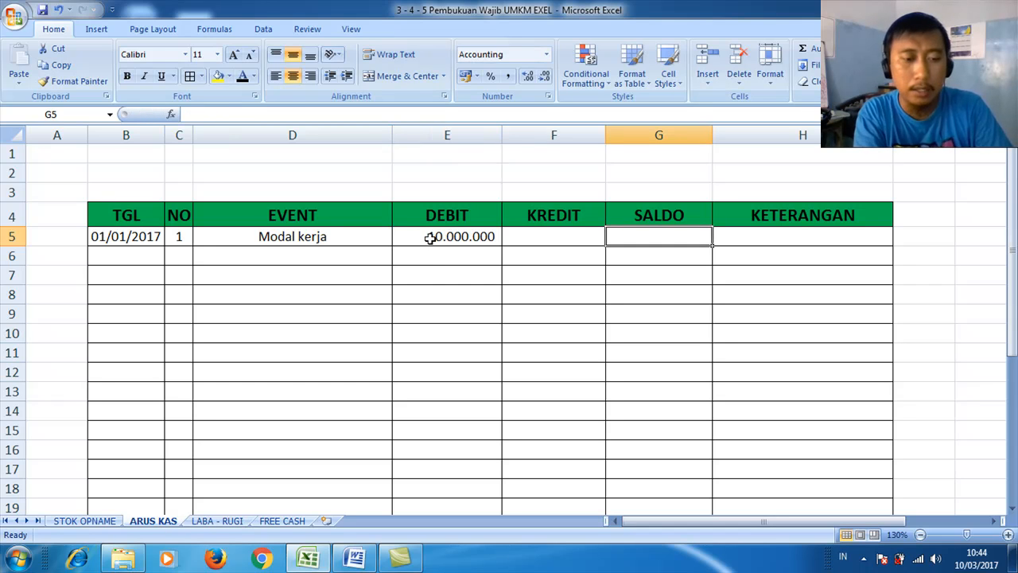
# Set the first entry's saldo to 10000000 and its keterangan to "Injeksi Pribadi".
pyautogui.write('10000000')
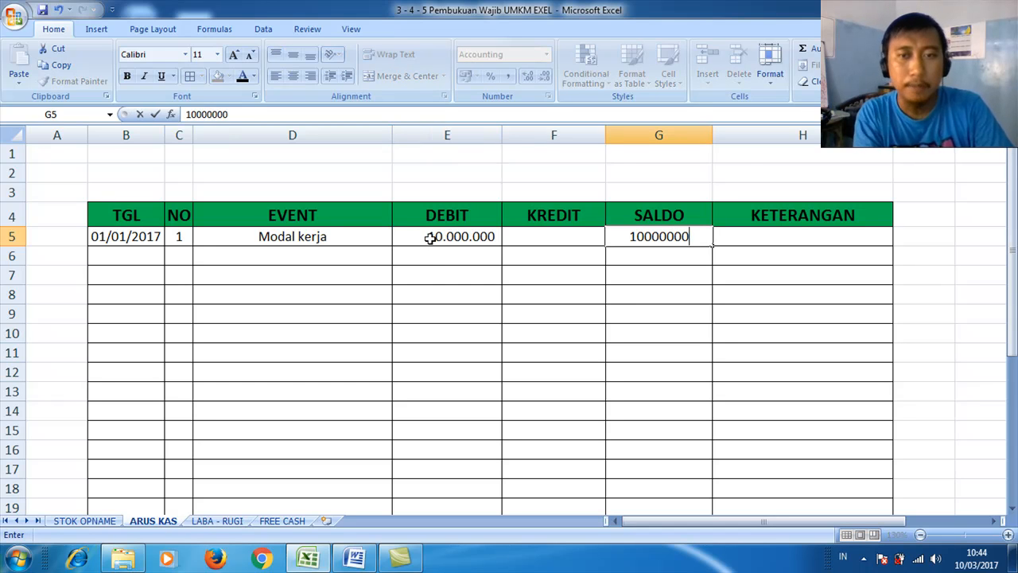
pyautogui.press('Tab')
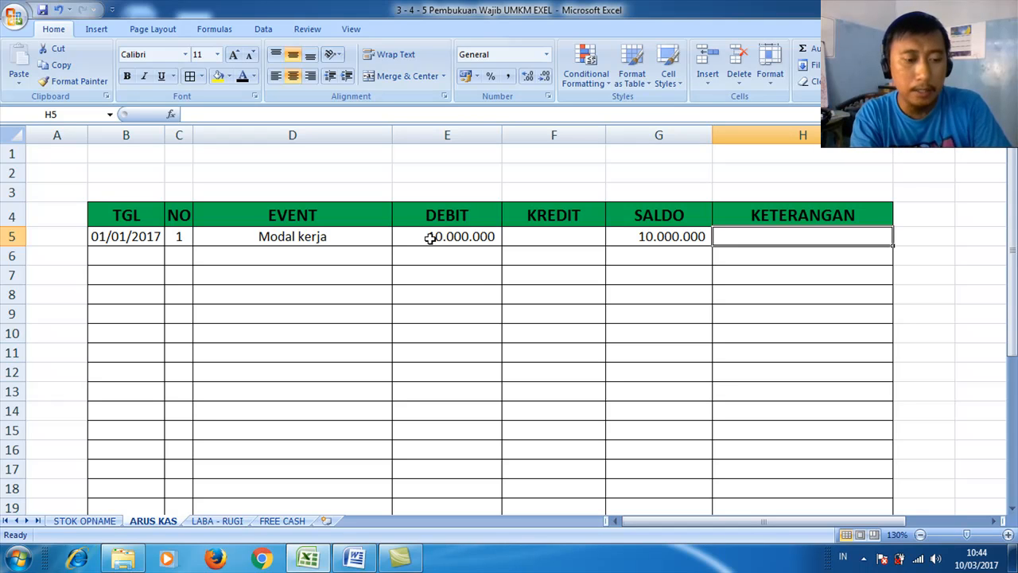
pyautogui.write('Injek')
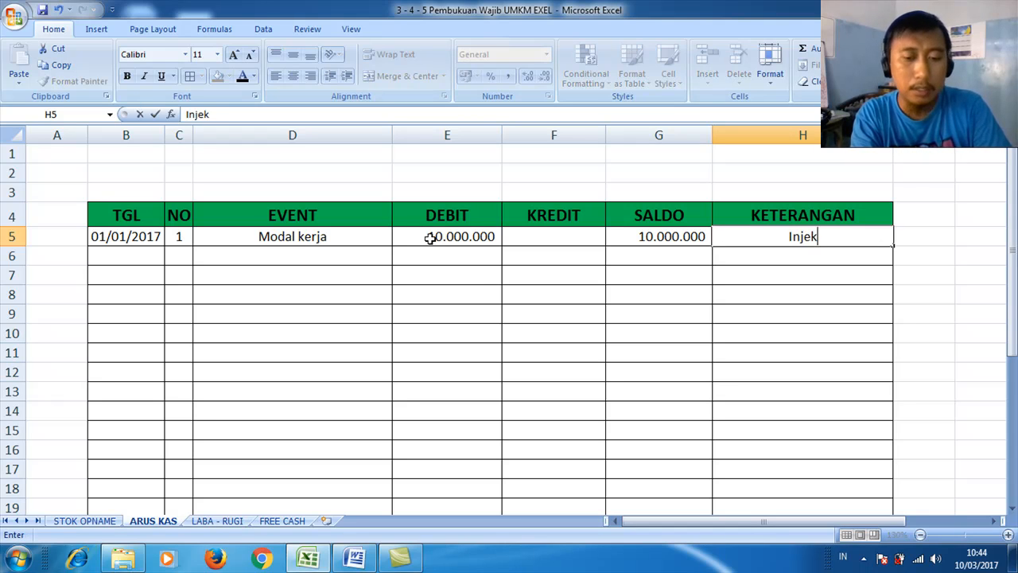
pyautogui.write('si Pribadi')
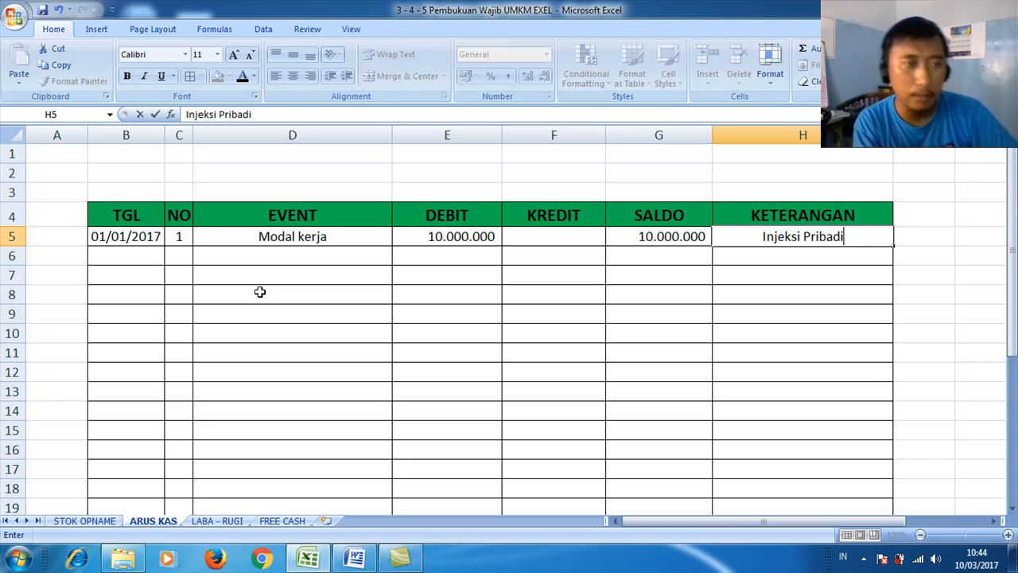
# Number the second entry 2 and check the first purchase in the Word event list before returning to Excel.
pyautogui.click(182, 261)
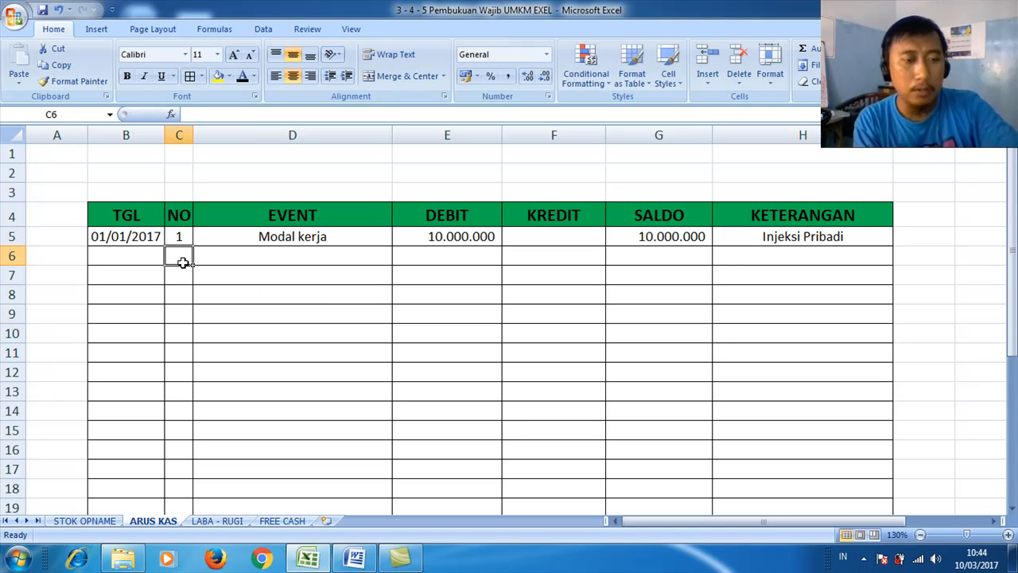
pyautogui.write('2')
pyautogui.click(353, 559)
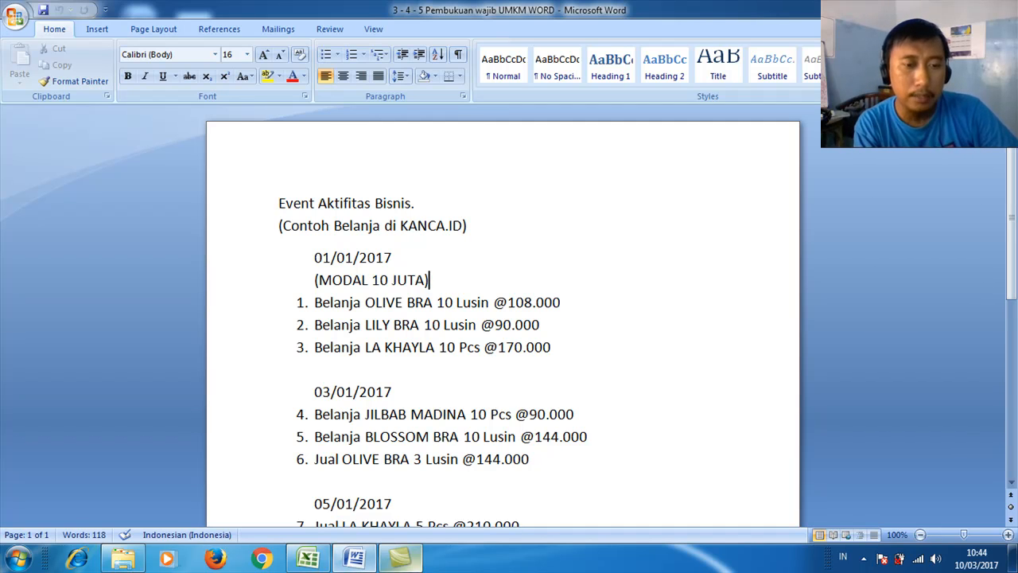
pyautogui.moveTo(314, 562)
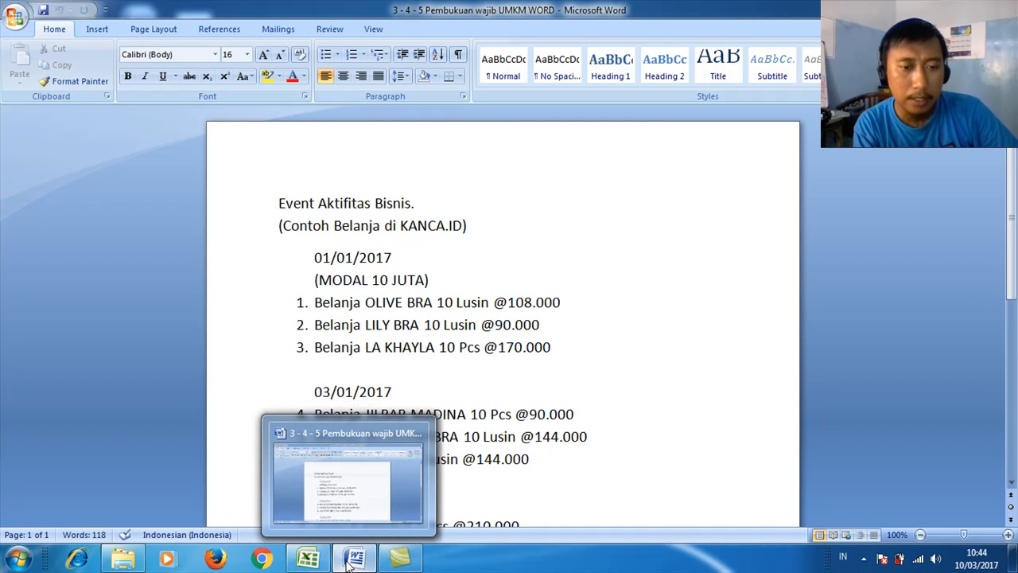
pyautogui.click(308, 559)
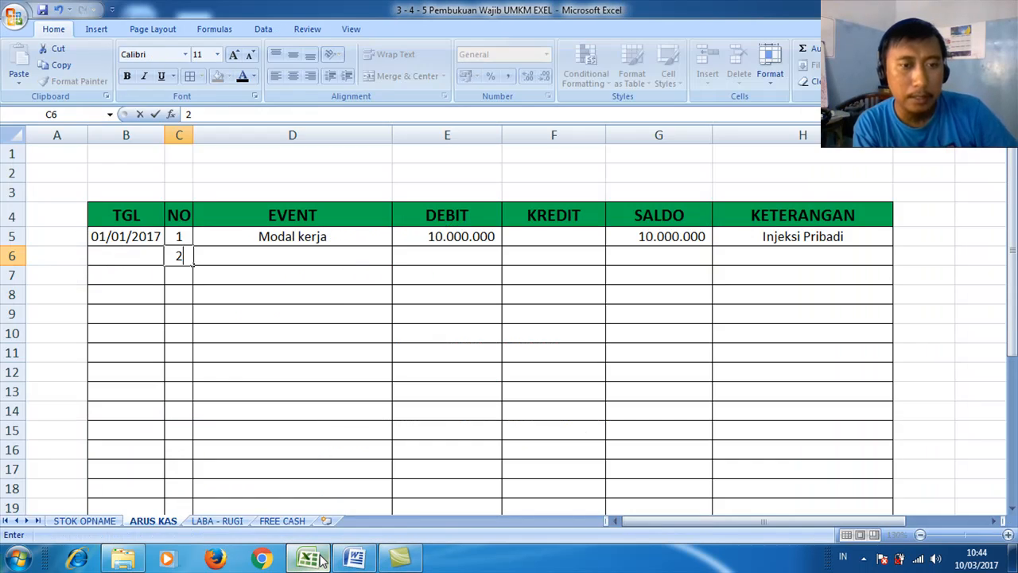
pyautogui.click(274, 261)
pyautogui.write('Belanja Olive ')
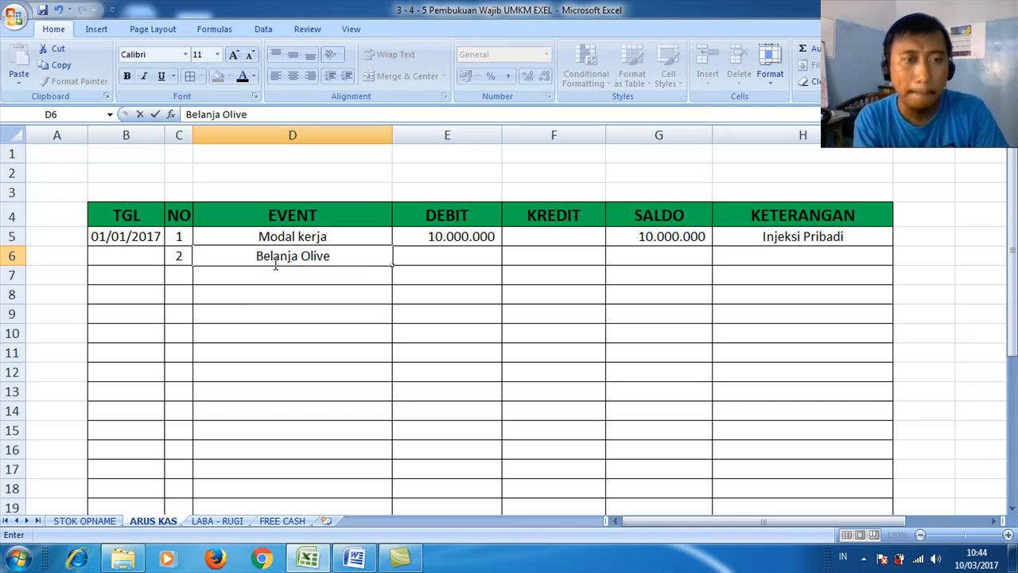
pyautogui.write('10 @')
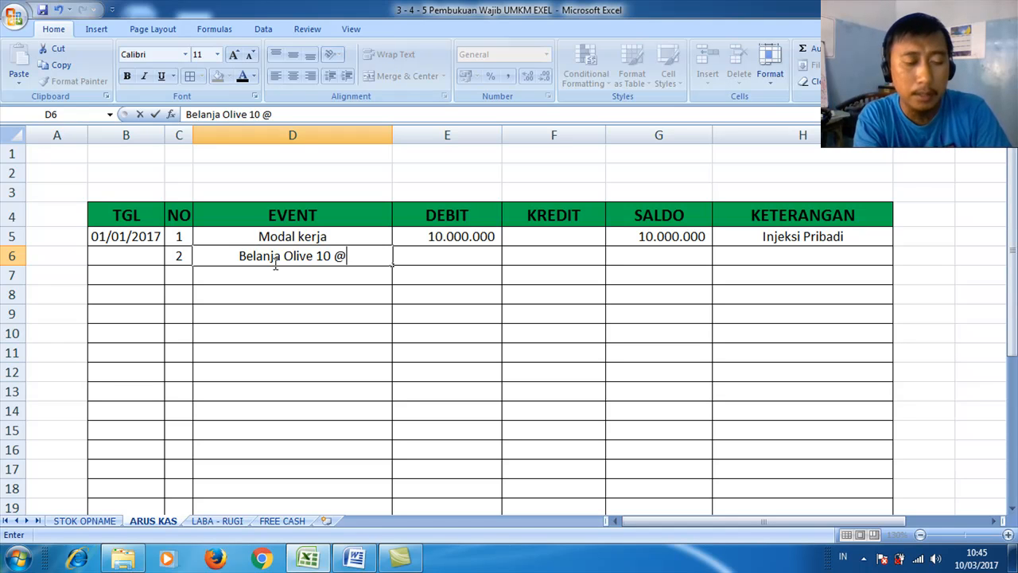
pyautogui.write('108000')
pyautogui.press('Tab')
pyautogui.click(275, 267)
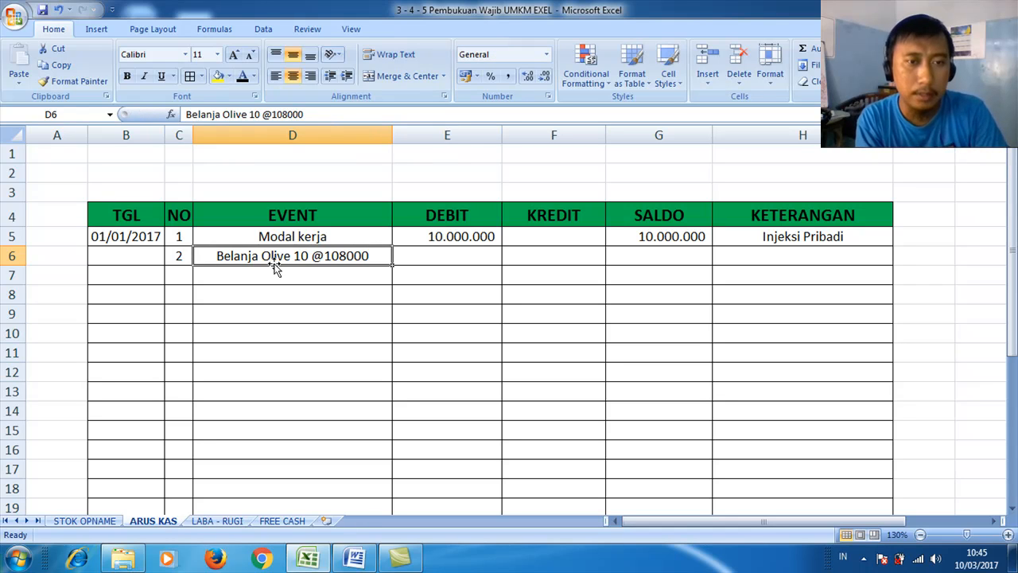
pyautogui.doubleClick(350, 261)
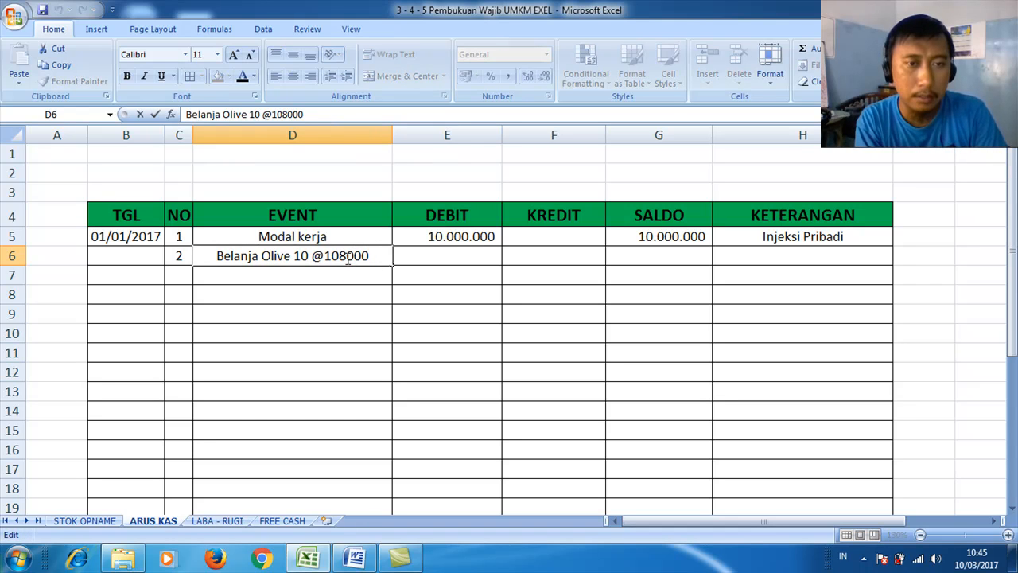
pyautogui.write('.')
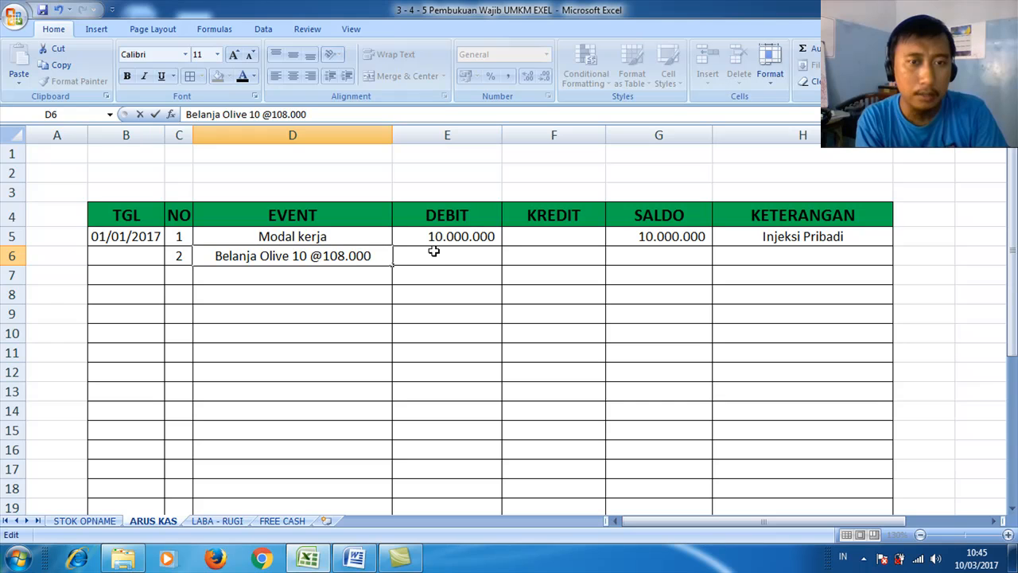
# Enter 1080000 as the kredit amount of the second entry.
pyautogui.click(528, 258)
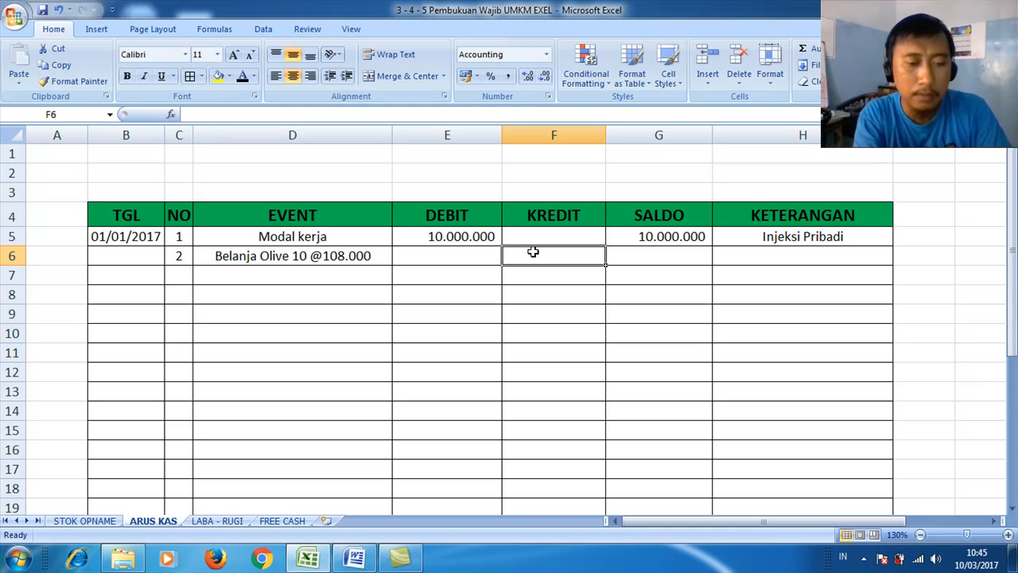
pyautogui.write('1')
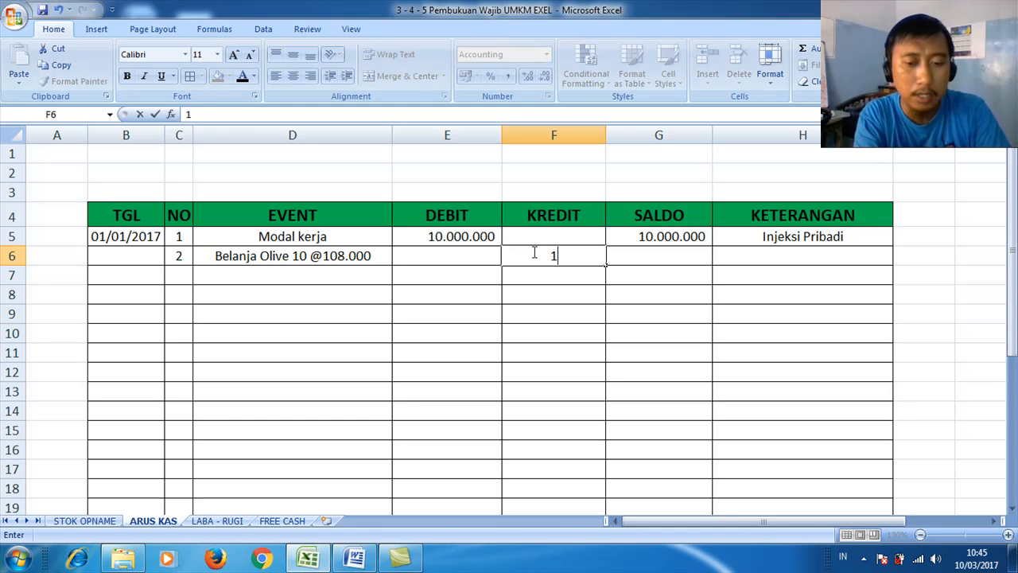
pyautogui.write('.080.00080000')
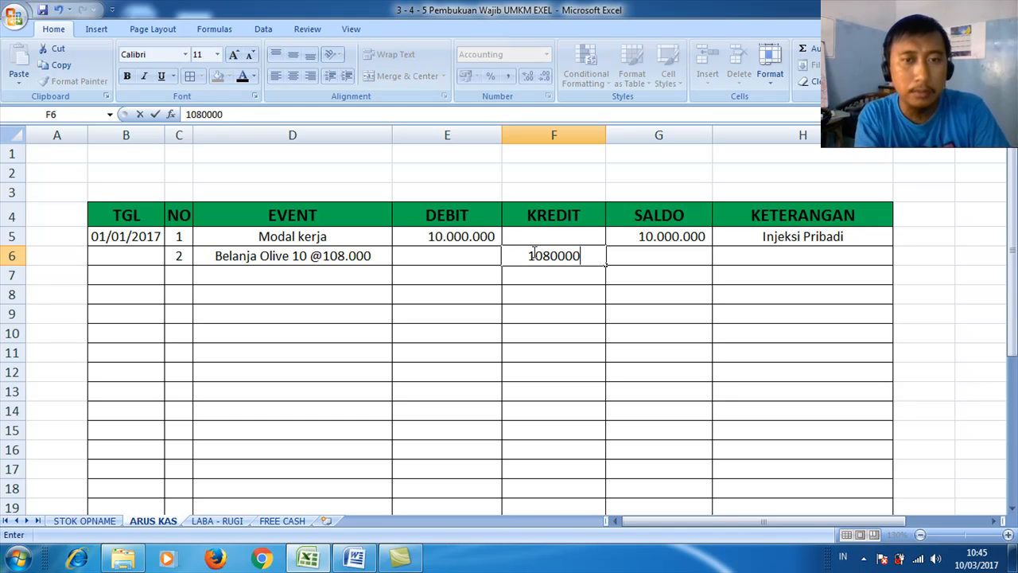
pyautogui.press('Tab')
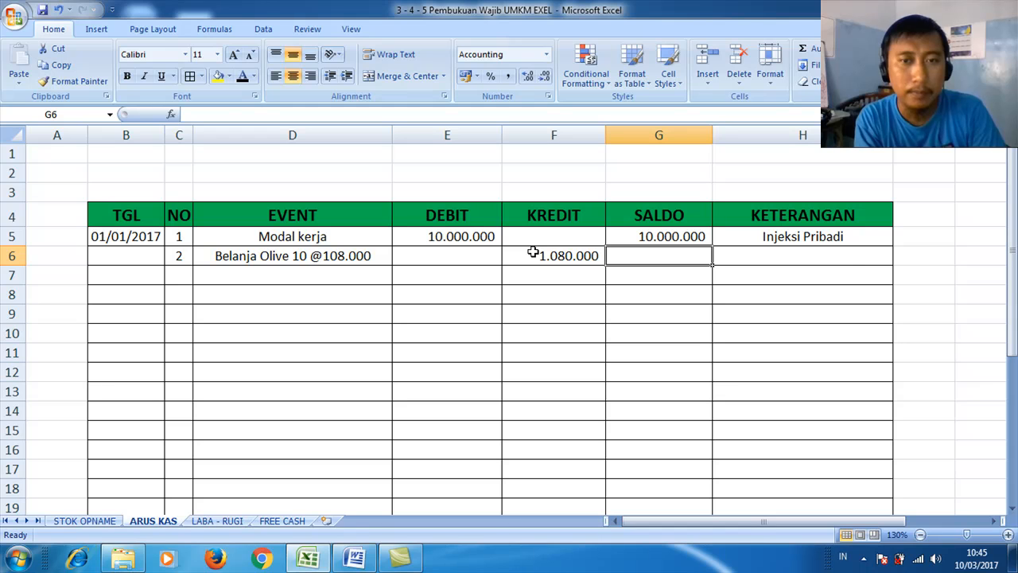
# Calculate the second entry's saldo in G6 with a formula subtracting its kredit amount from the previous saldo in G5.
pyautogui.click(654, 240)
pyautogui.click(649, 256)
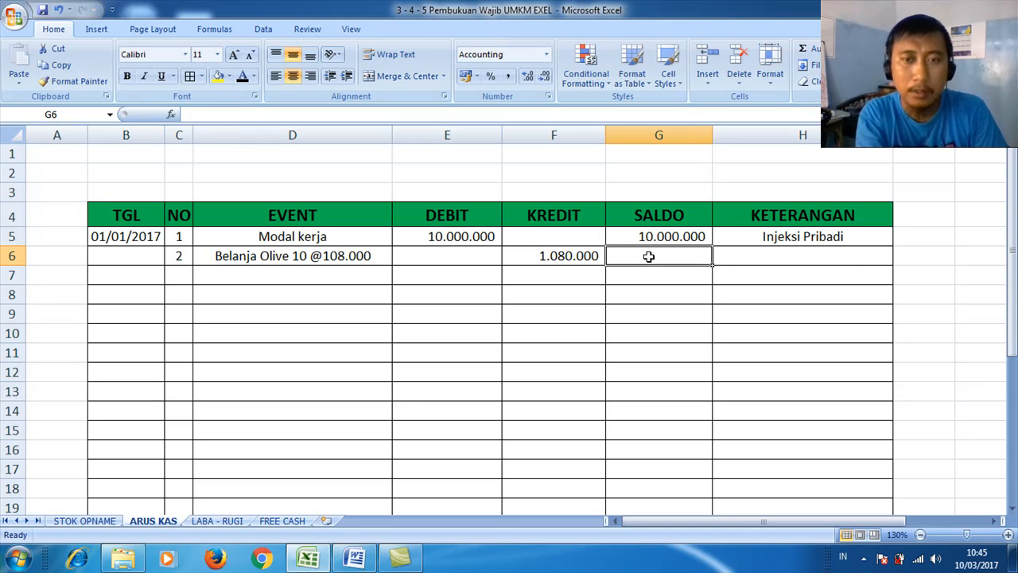
pyautogui.write('=G5-')
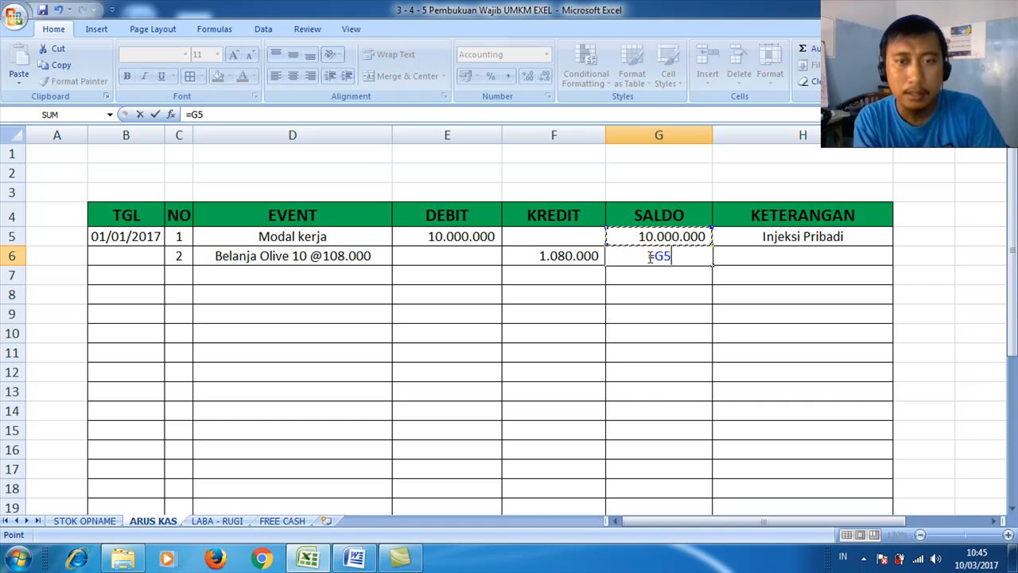
pyautogui.press('Left')
pyautogui.press('Down')
pyautogui.press('Up')
pyautogui.press('Return')
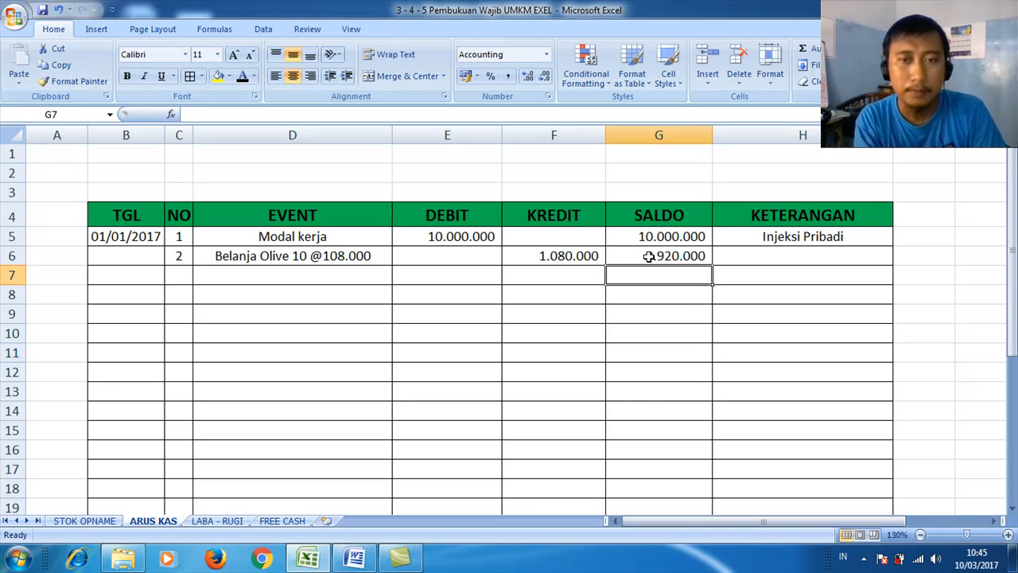
# Enter "Bayar Cash" as the keterangan of the second entry.
pyautogui.click(758, 262)
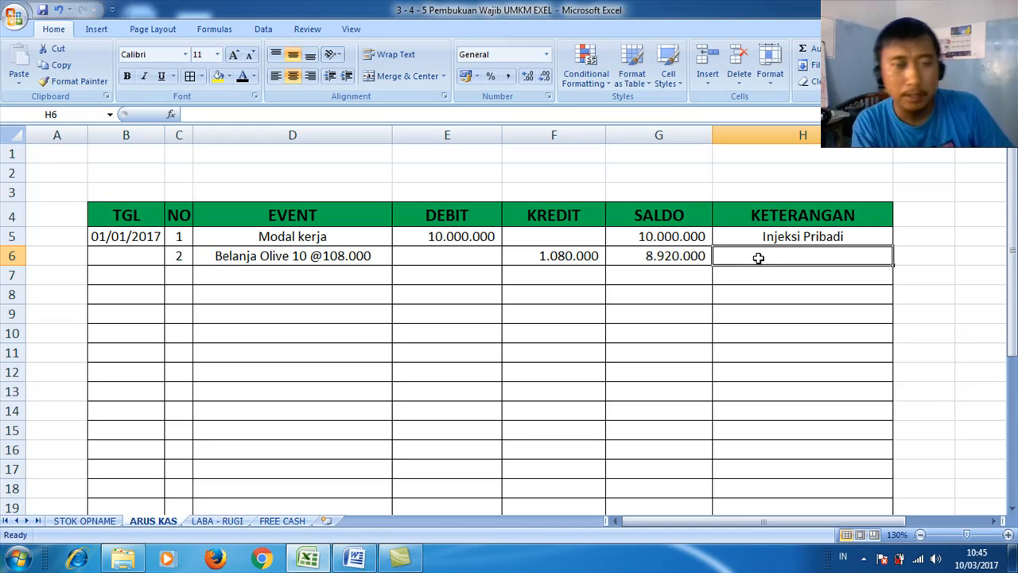
pyautogui.write('Cash')
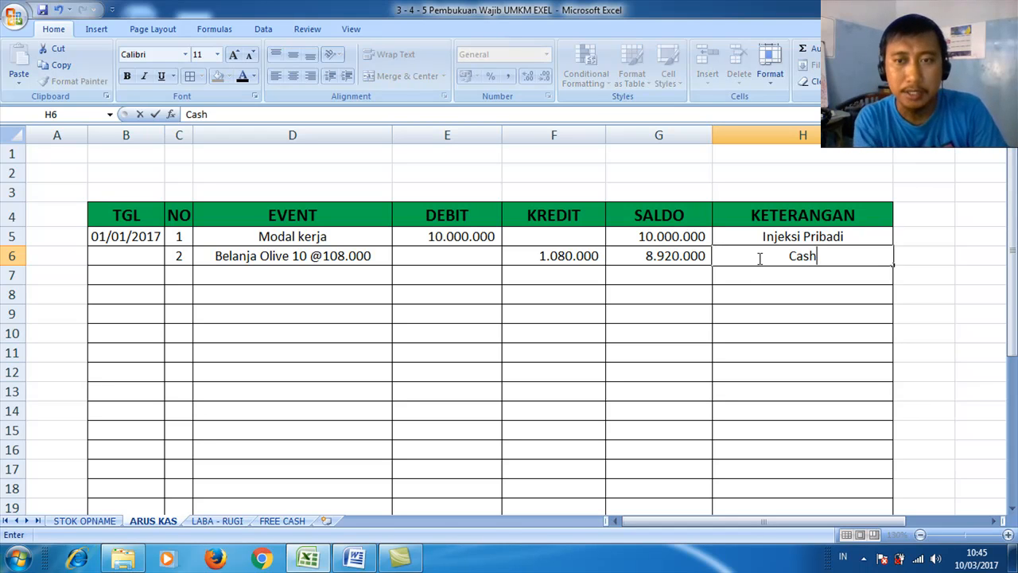
pyautogui.click(789, 256)
pyautogui.write('Bayar')
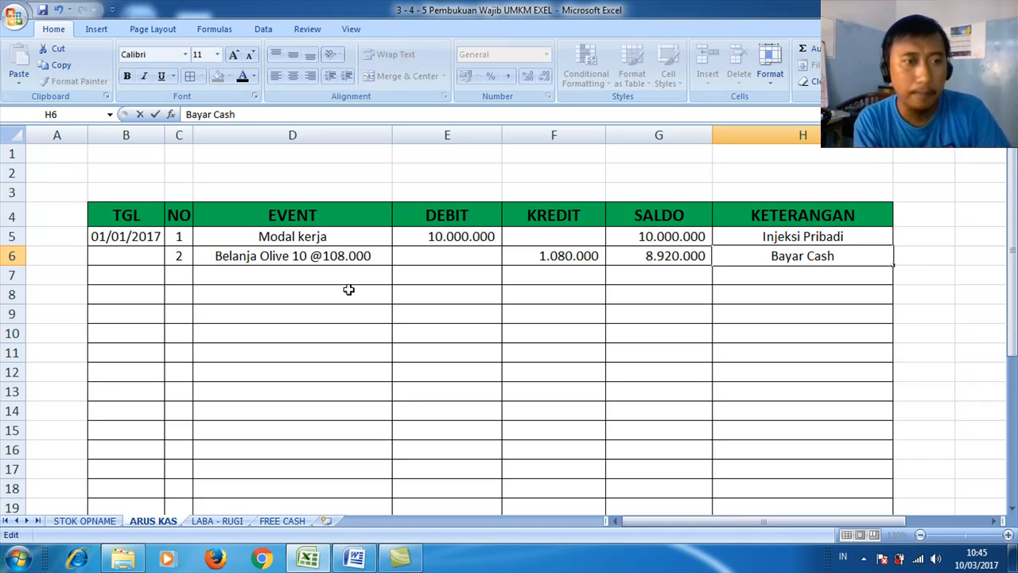
pyautogui.click(177, 278)
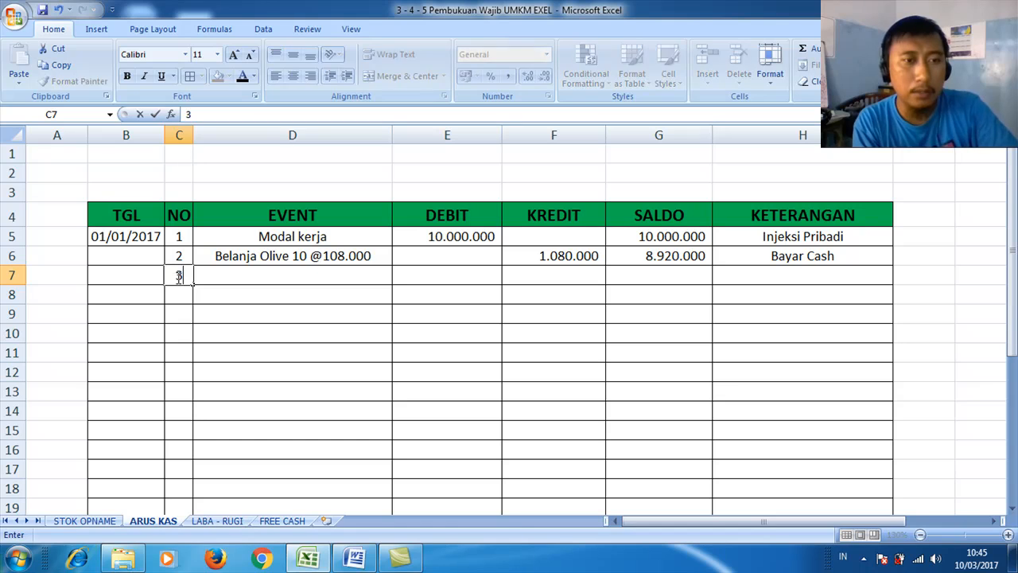
pyautogui.press('Right')
pyautogui.write('Be')
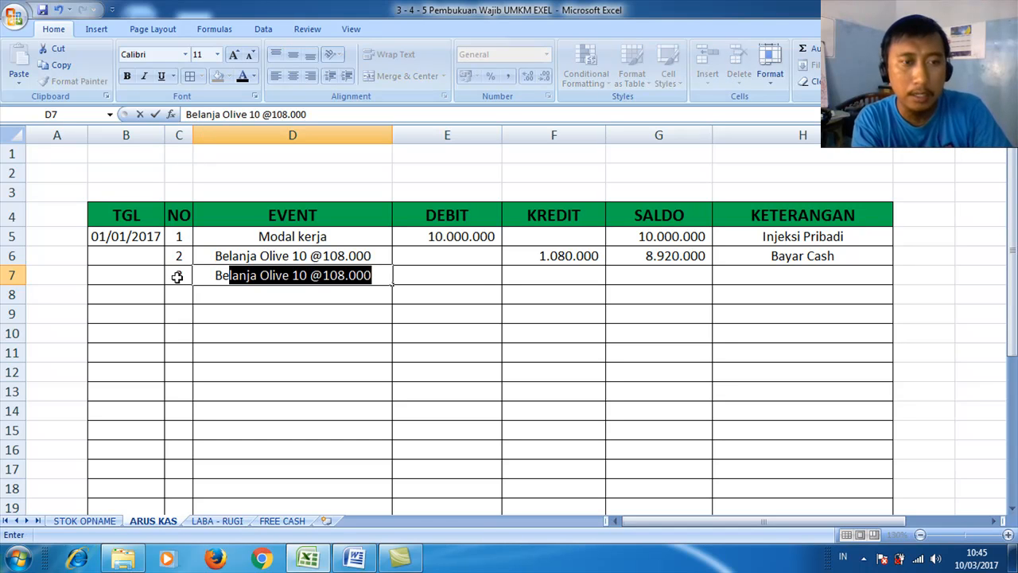
pyautogui.write('lanja ')
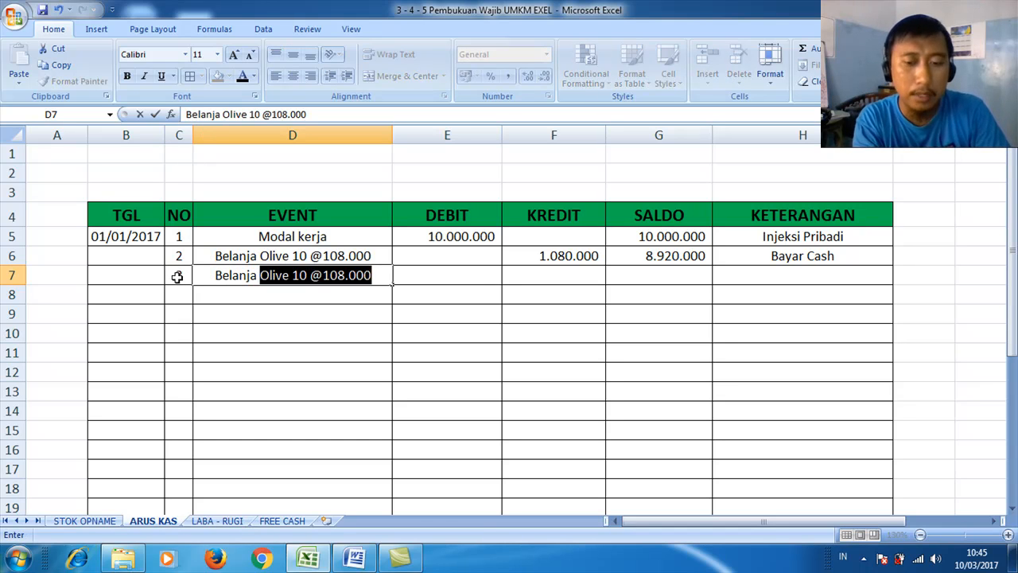
pyautogui.write('Lily @')
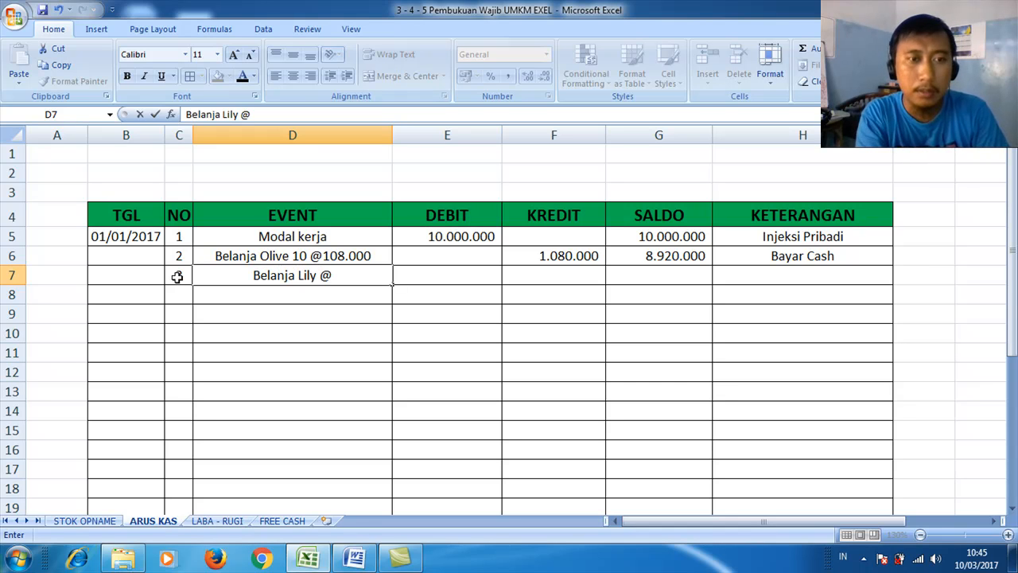
pyautogui.press('BackSpace')
pyautogui.write('10')
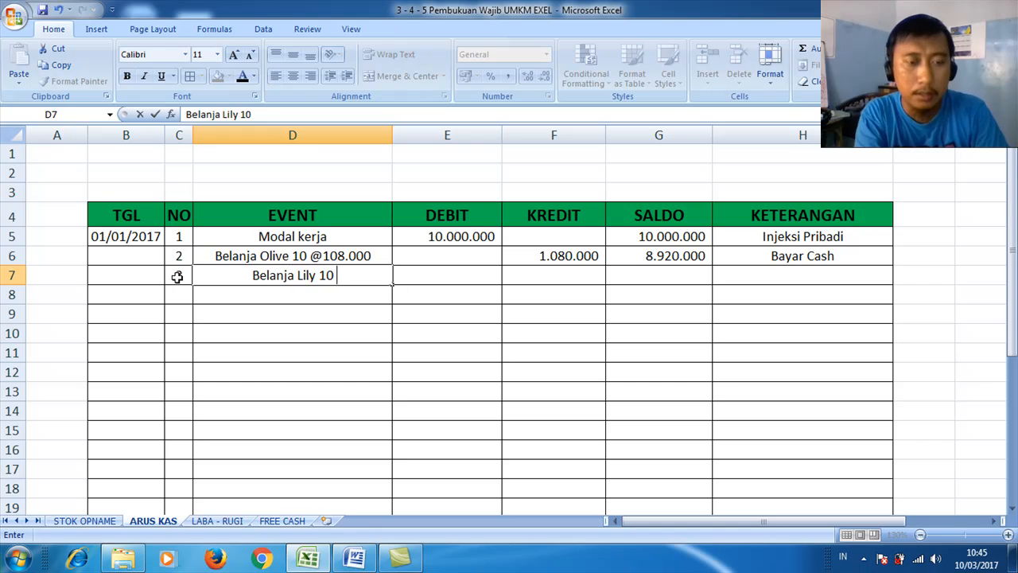
pyautogui.write(' @90.000')
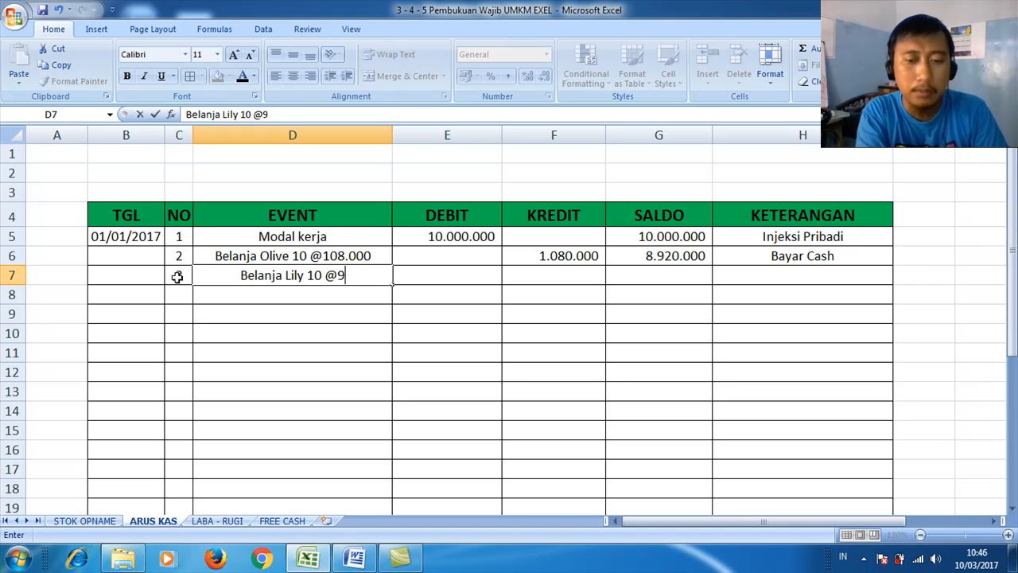
pyautogui.press('Tab')
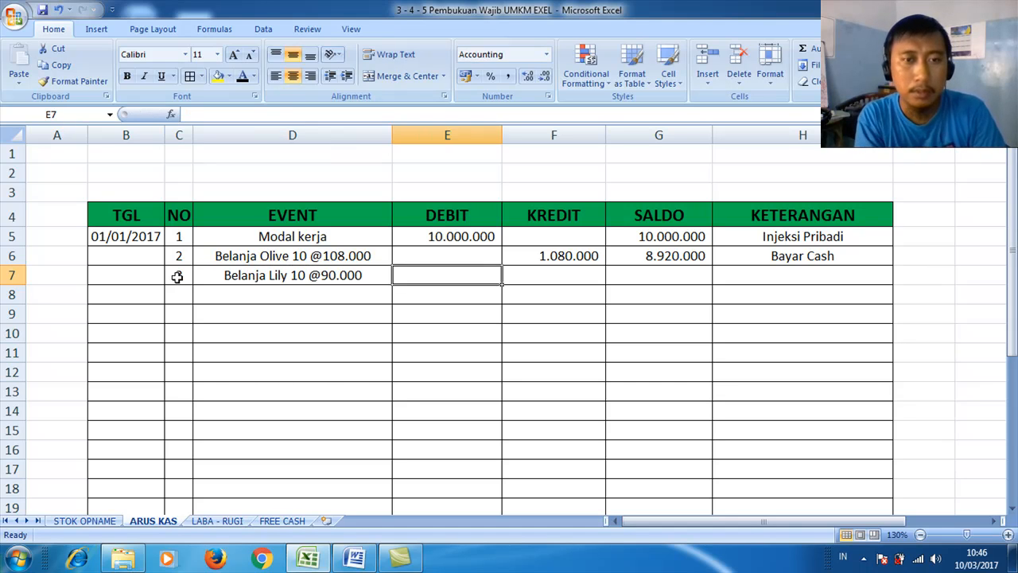
# Enter 900000 as the kredit amount of the third entry.
pyautogui.press('Tab')
pyautogui.write('900000')
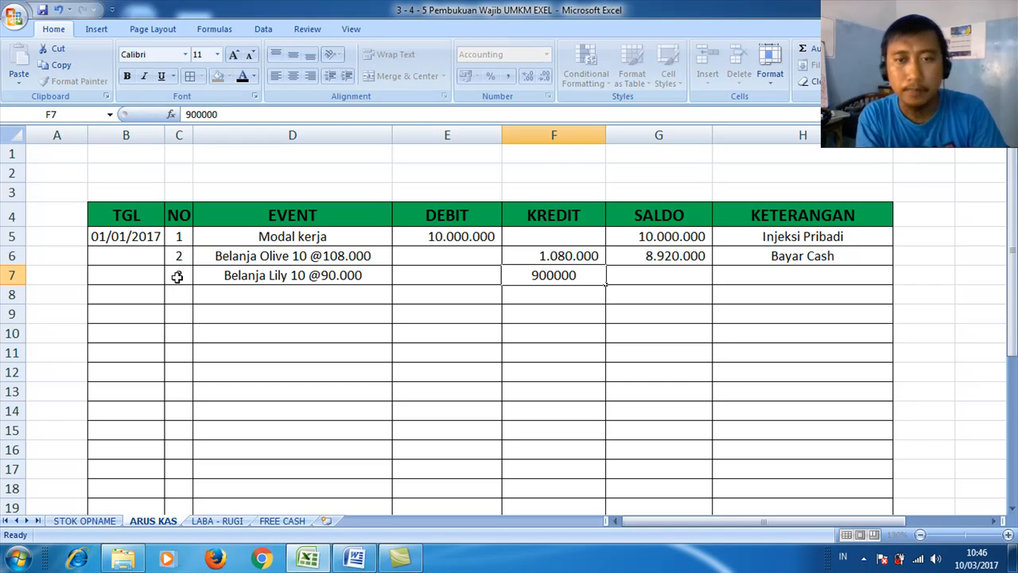
pyautogui.press('Tab')
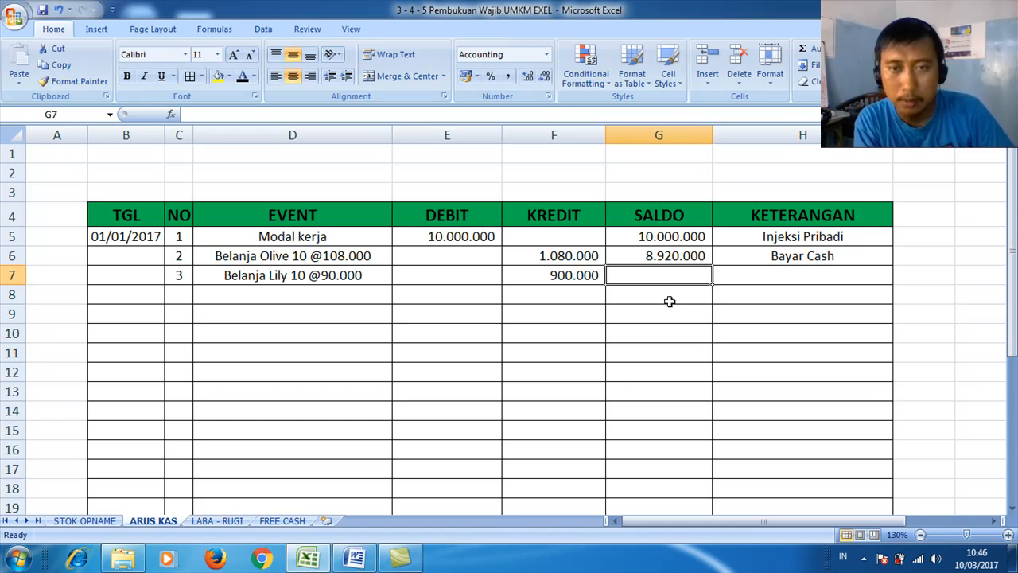
# Calculate the third entry's saldo in G7 with the formula =G6-F7.
pyautogui.write('=')
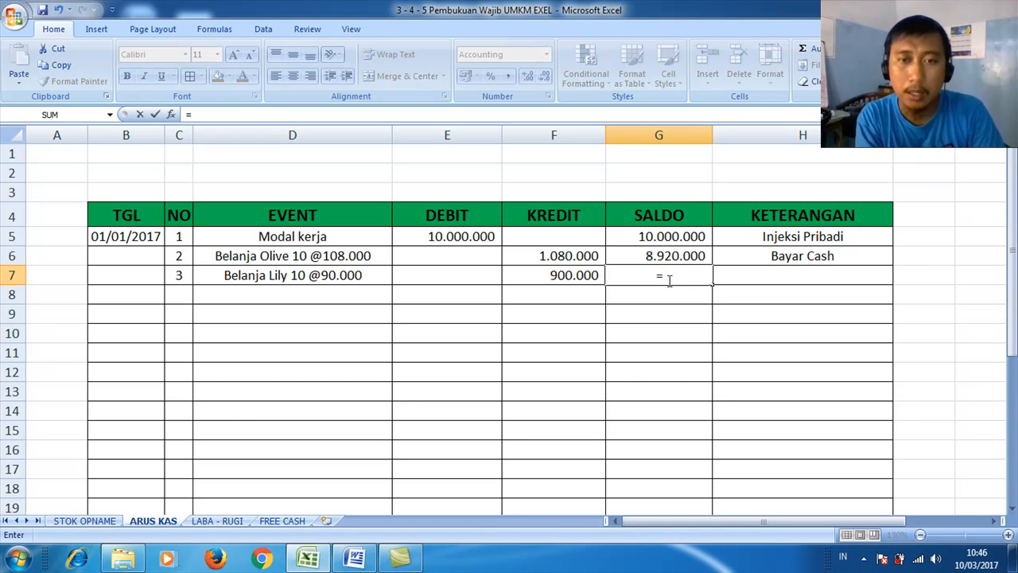
pyautogui.press('Up')
pyautogui.write('-')
pyautogui.press('Left')
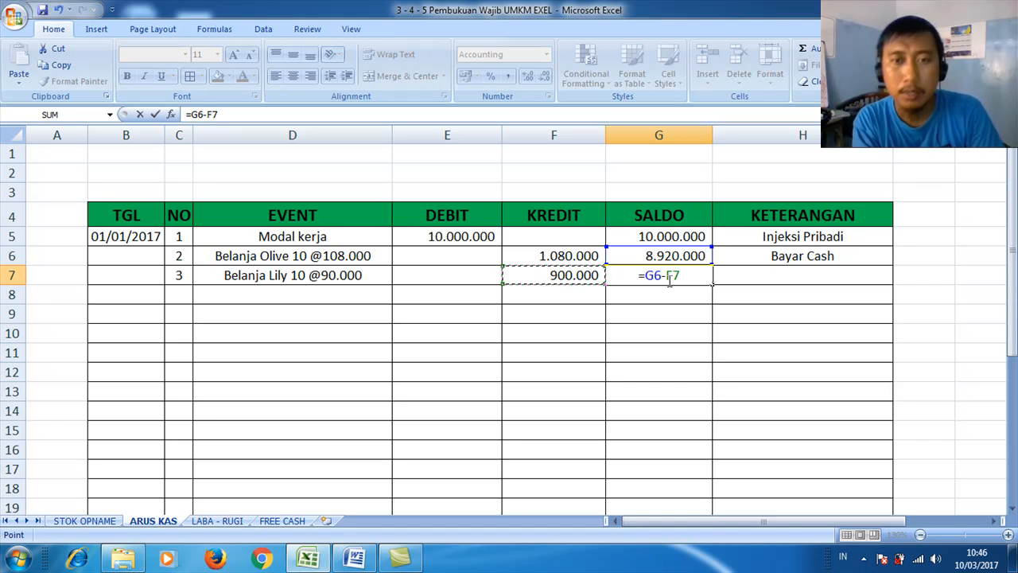
pyautogui.press('Return')
# Enter "Bayar Cash" as the keterangan of the third entry.
pyautogui.press('Right')
pyautogui.press('Up')
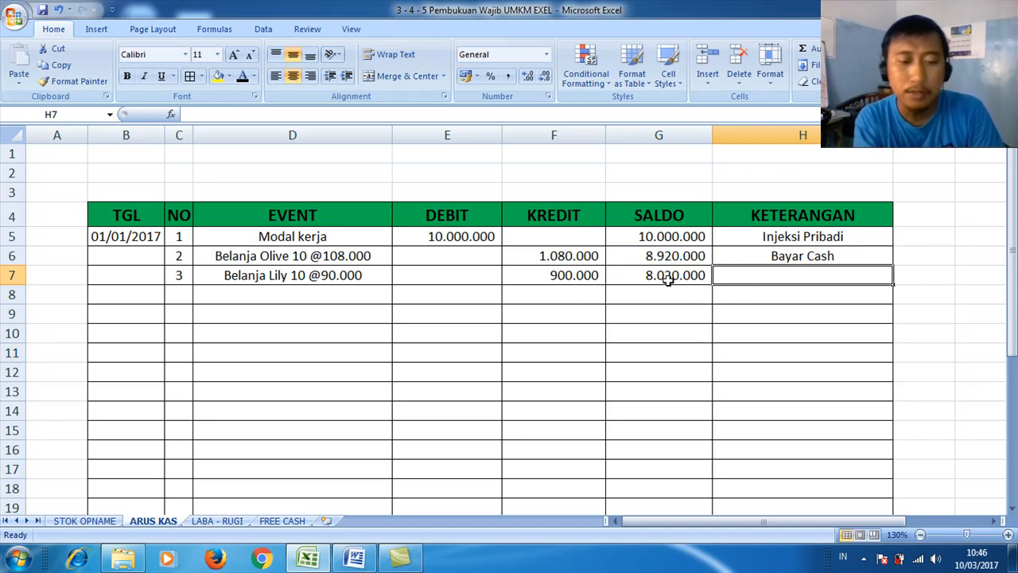
pyautogui.write('Bayar')
pyautogui.hotkey('shift', 'Right')
pyautogui.hotkey('shift', 'Right')
pyautogui.hotkey('shift', 'Right')
pyautogui.hotkey('shift', 'Right')
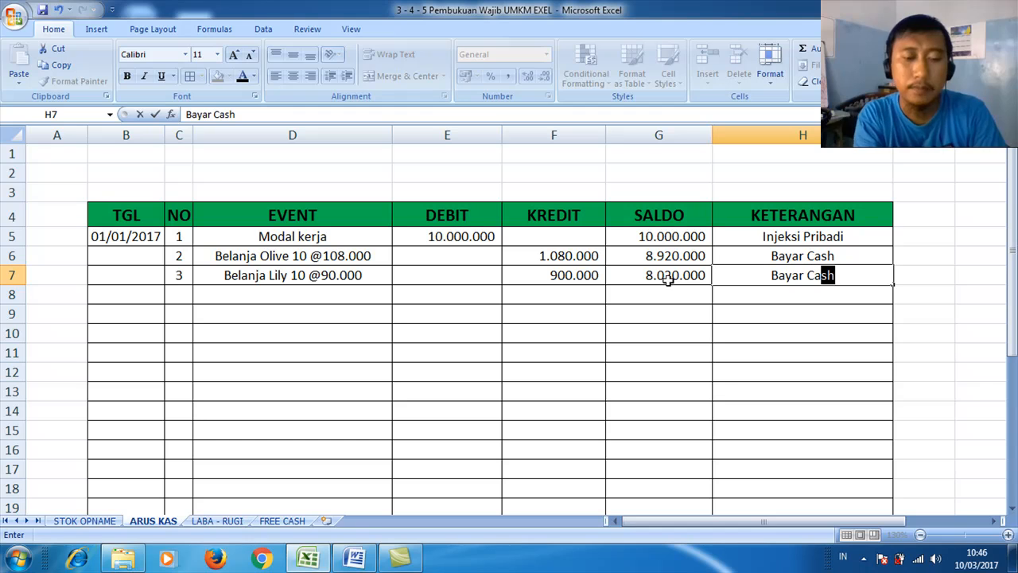
pyautogui.click(176, 293)
pyautogui.write('3')
pyautogui.press('BackSpace')
pyautogui.write('4')
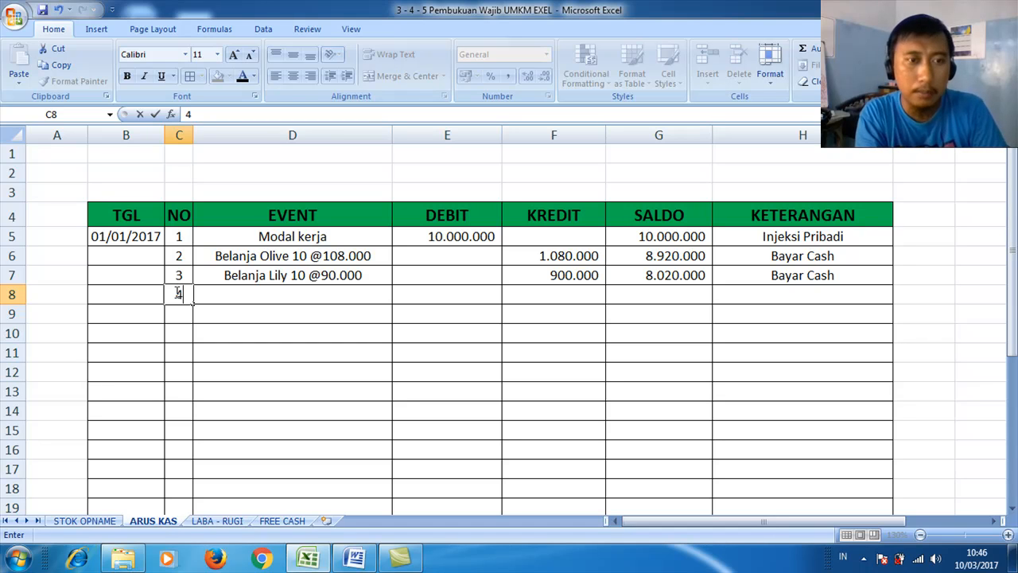
pyautogui.press('Tab')
pyautogui.write('Bel')
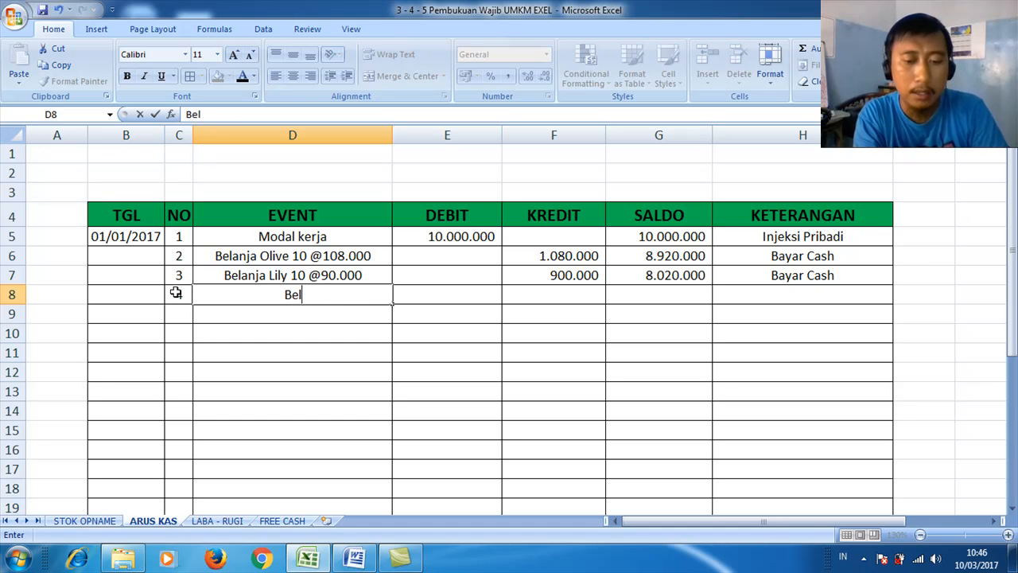
pyautogui.write('anja Lakhay')
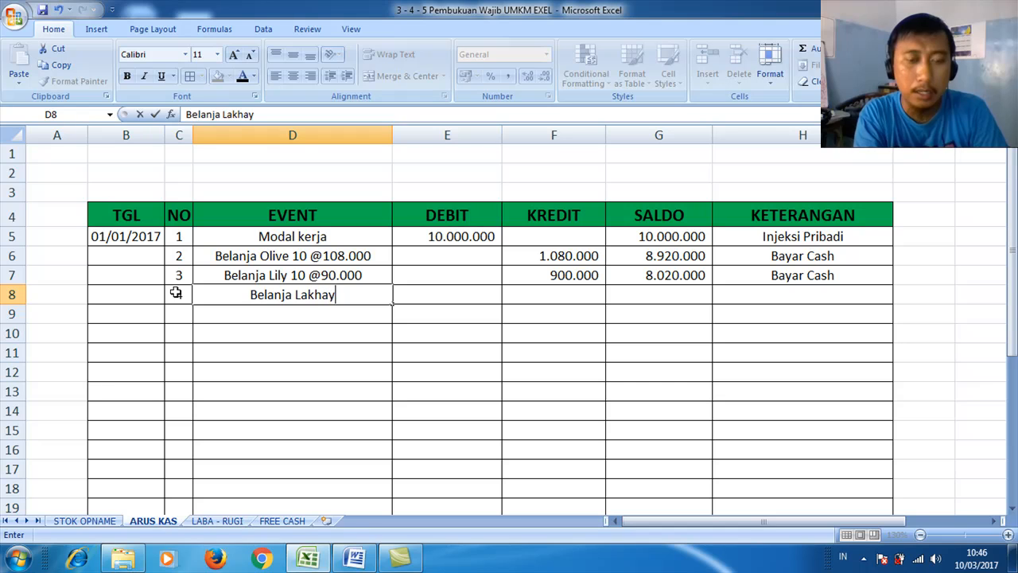
pyautogui.write('la 10')
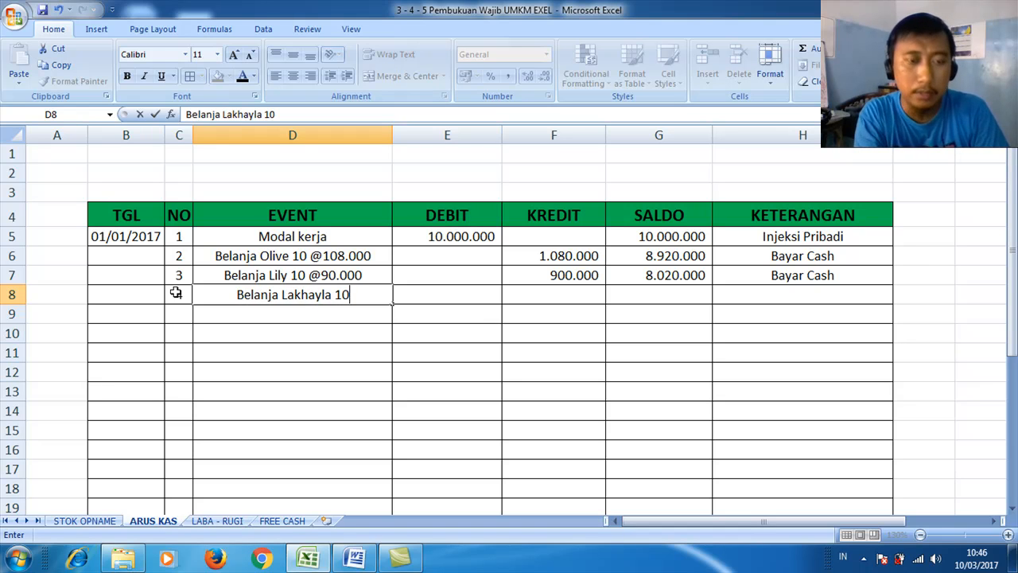
pyautogui.write(' @170000')
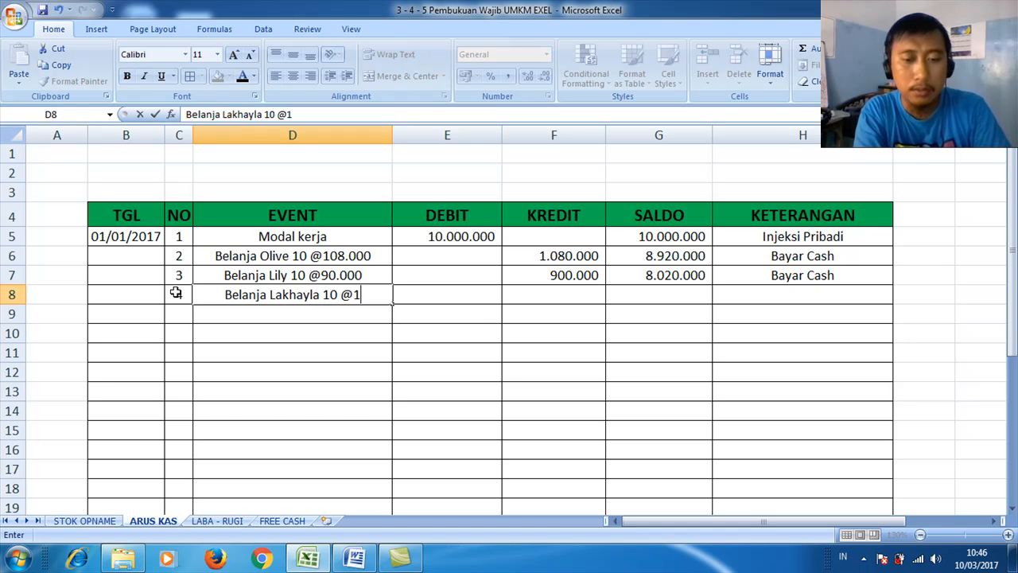
pyautogui.press('Left')
pyautogui.press('Left')
pyautogui.press('Left')
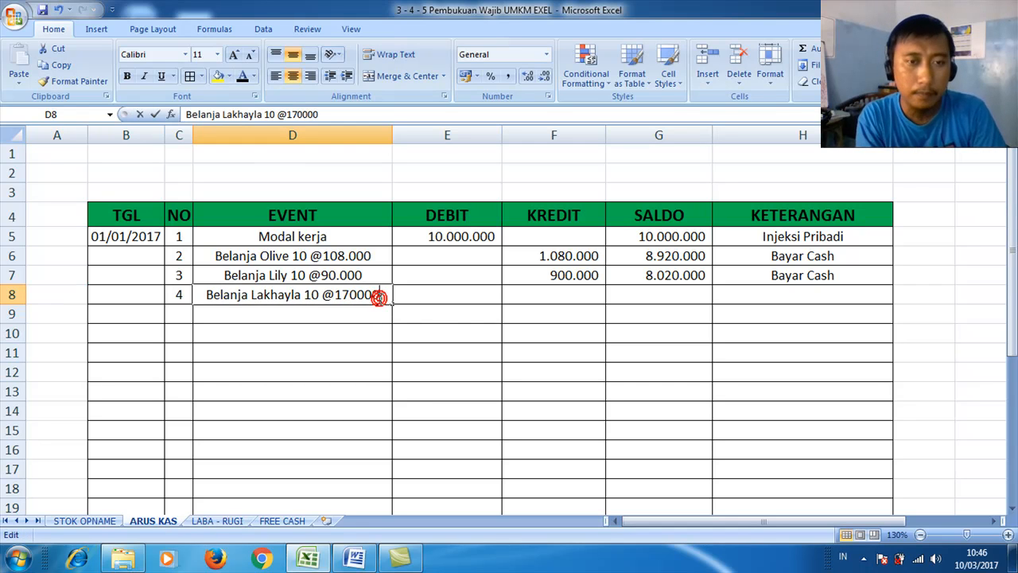
pyautogui.doubleClick(380, 295)
pyautogui.press('Left')
pyautogui.press('Left')
pyautogui.press('Left')
pyautogui.write('.')
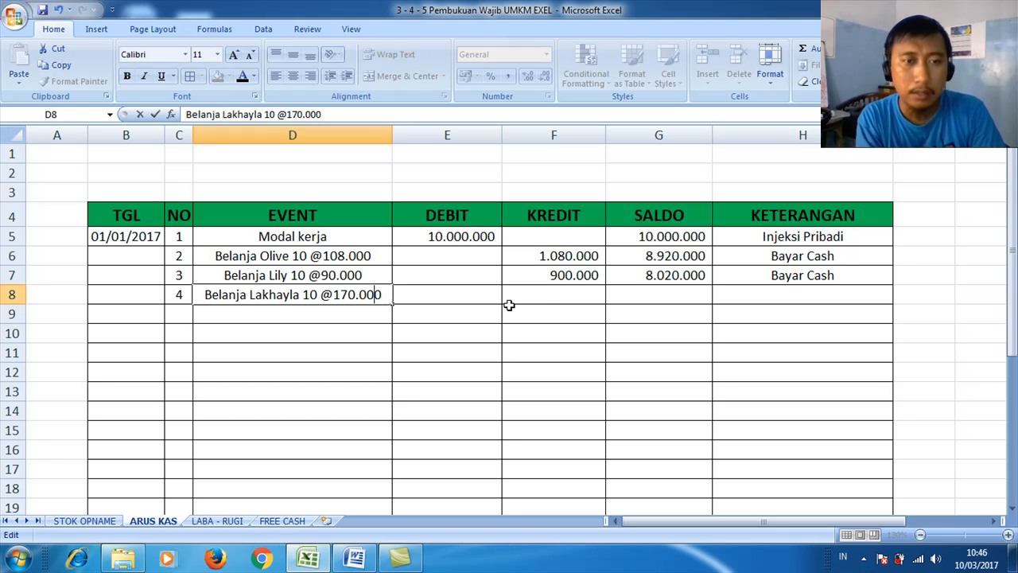
# Enter 1700000 as the fourth entry's kredit amount and calculate its saldo in G8 with the formula =G7-F8.
pyautogui.click(541, 297)
pyautogui.write('1700000')
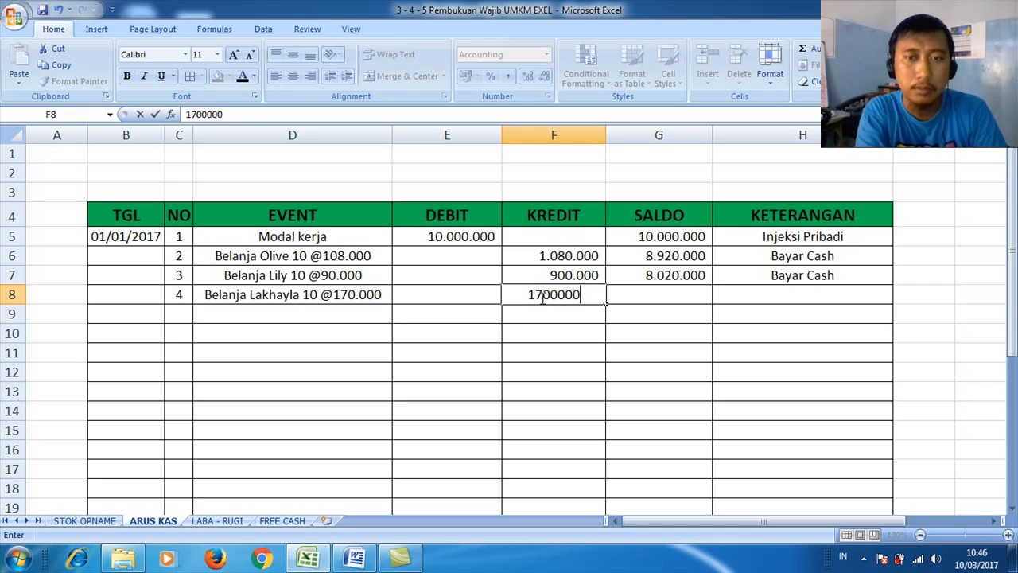
pyautogui.press('Tab')
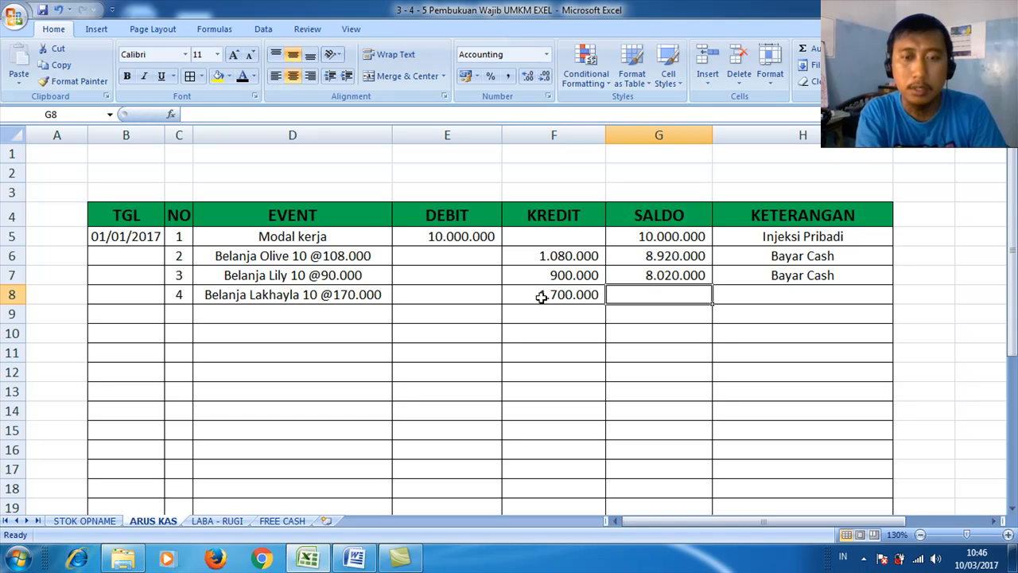
pyautogui.write('=G7-F8')
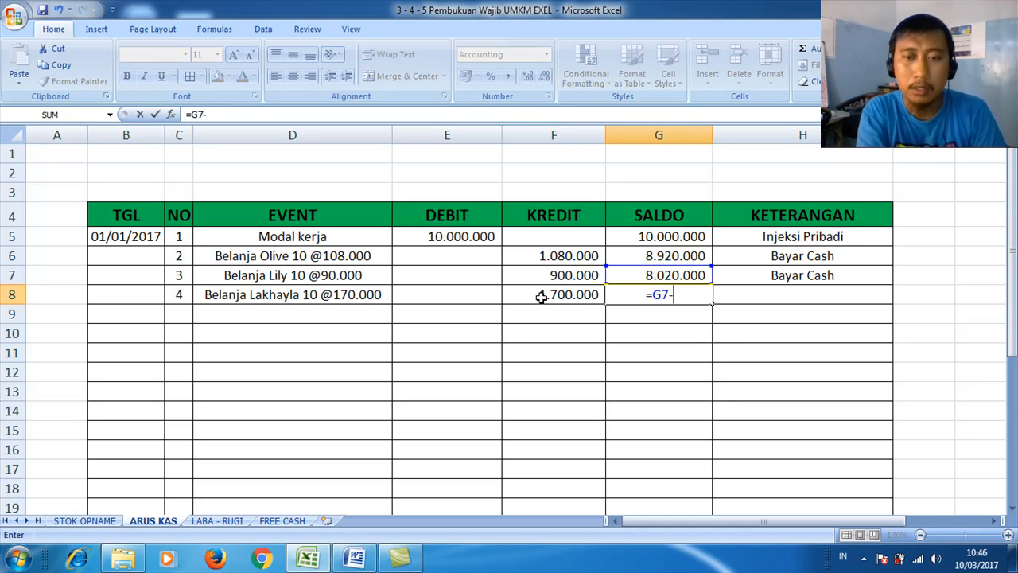
pyautogui.press('Return')
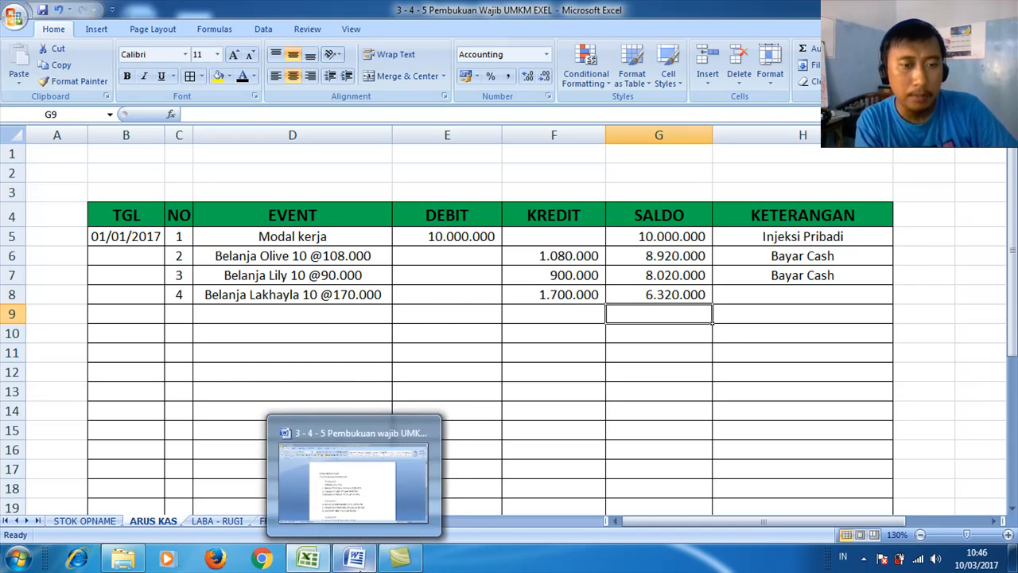
# Switch to the Word document to read the events listed for 03/01/2017, and return to the Excel sheet.
pyautogui.click(355, 558)
pyautogui.moveTo(1014, 241); pyautogui.dragTo(1013, 285)
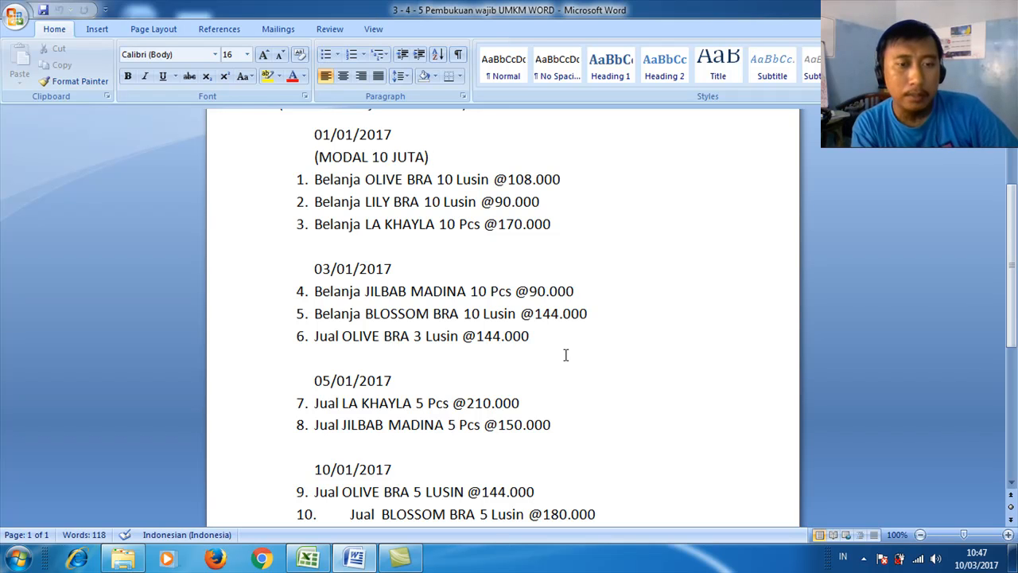
pyautogui.click(309, 559)
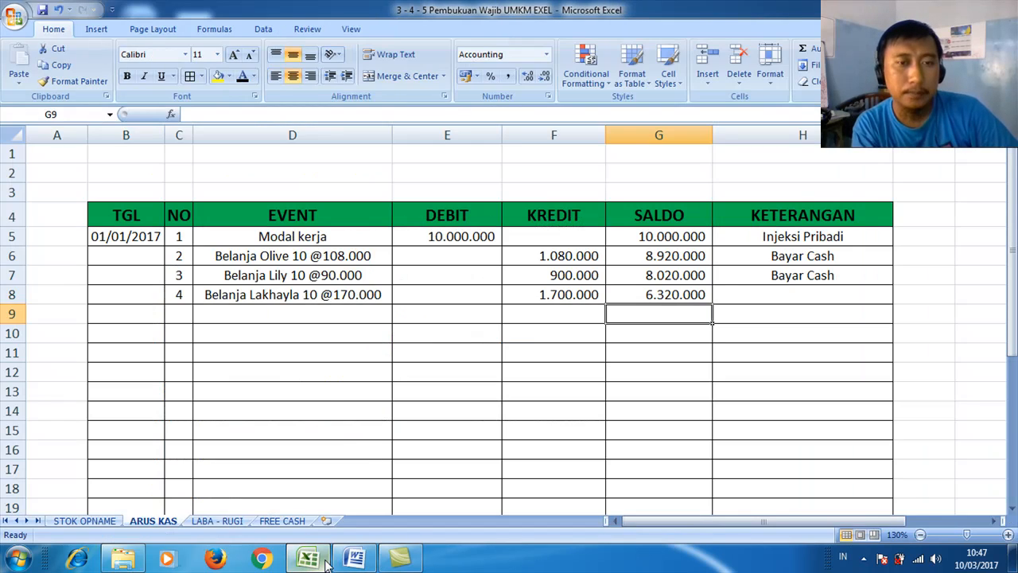
# Start a new date group in row 10 with the date 3/1/2017 and entry number 1.
pyautogui.click(125, 338)
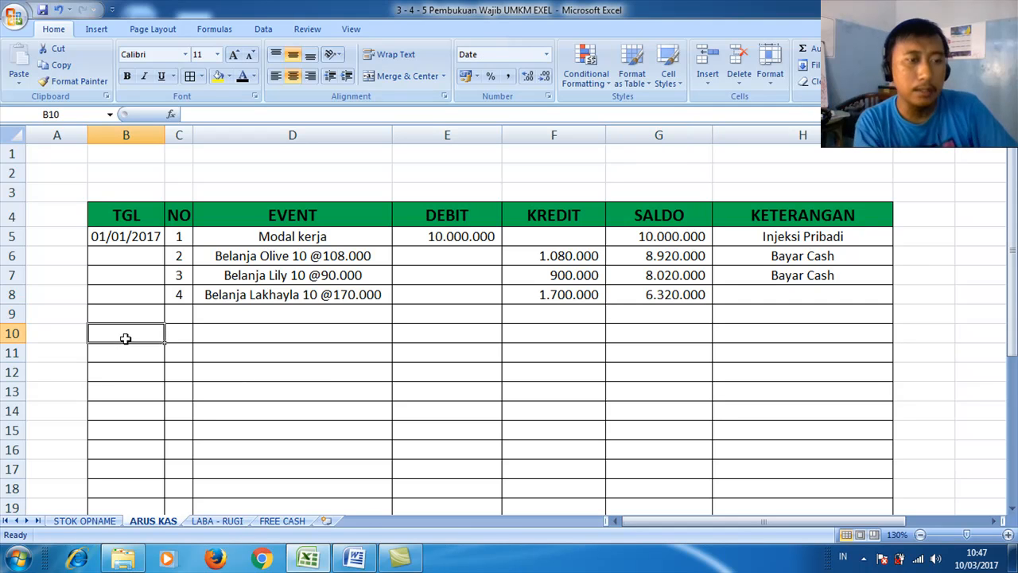
pyautogui.write('3/1/2017')
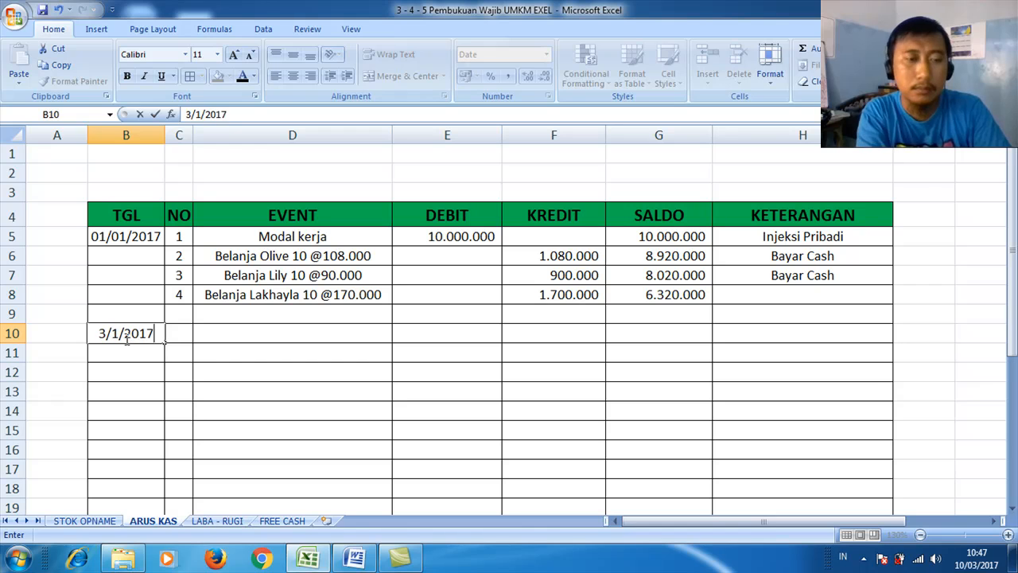
pyautogui.press('Tab')
pyautogui.write('1')
pyautogui.press('Tab')
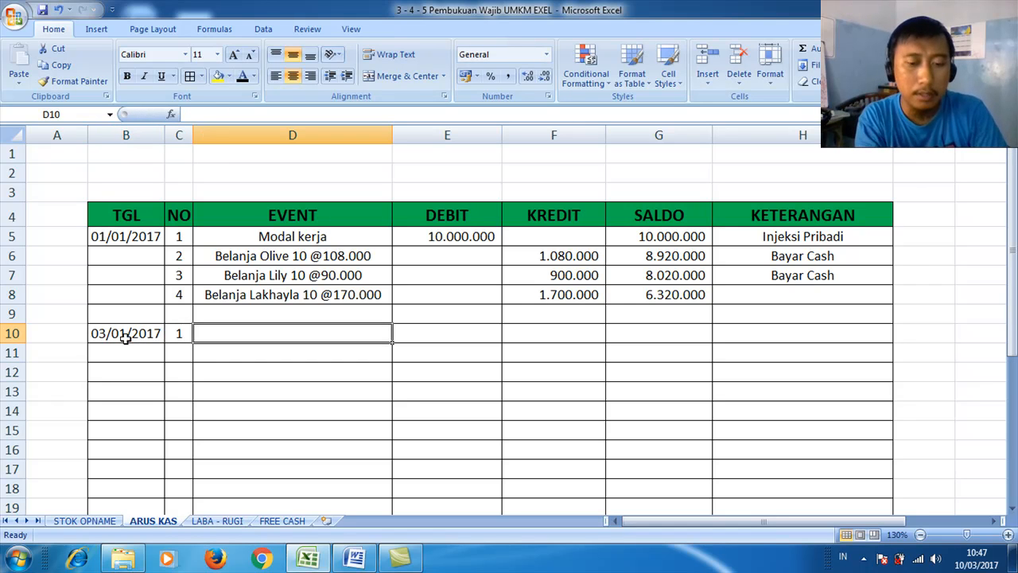
pyautogui.write('Be')
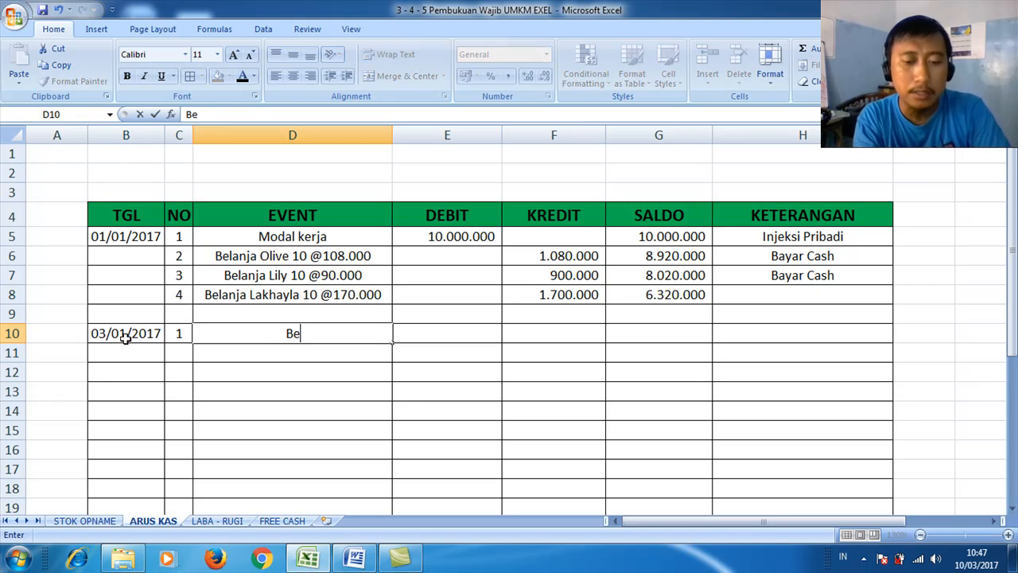
pyautogui.write('lanja ')
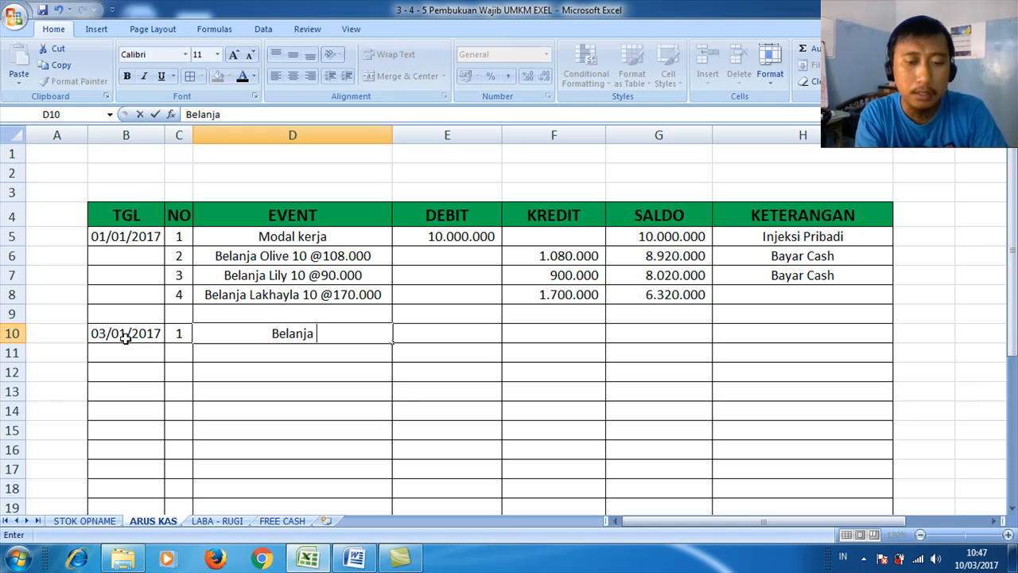
pyautogui.write('Jilbab Ma')
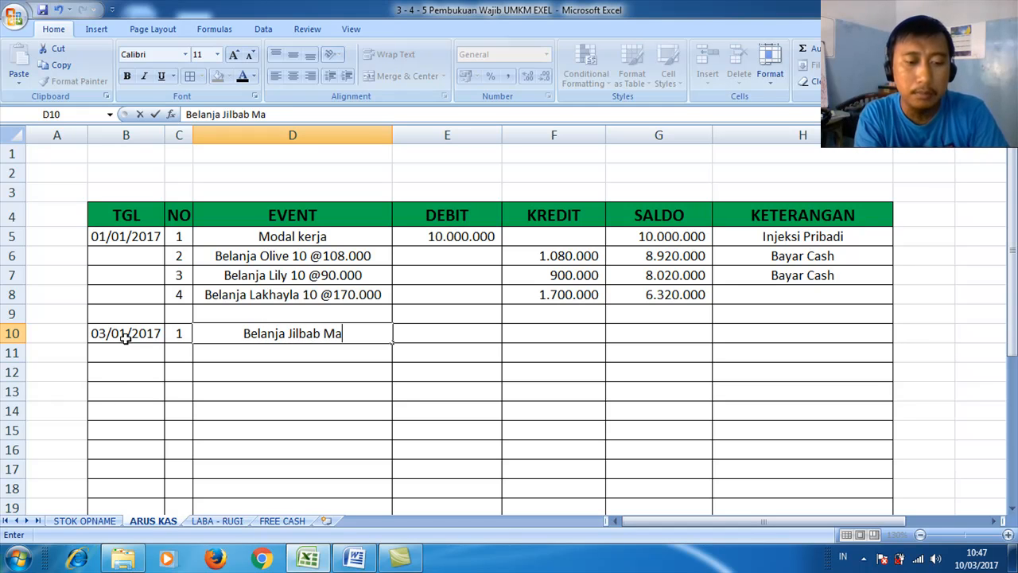
pyautogui.write('dina 10')
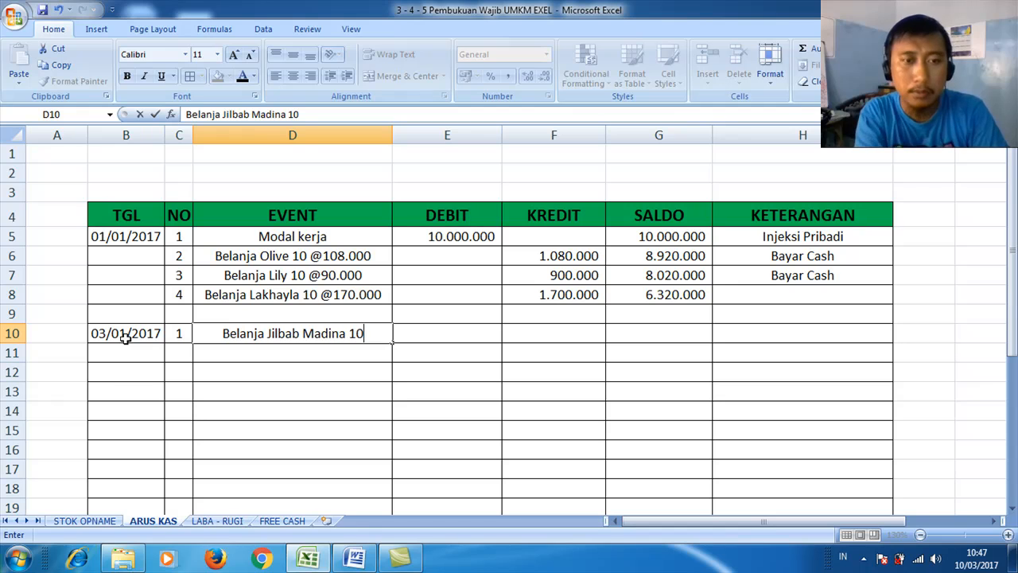
pyautogui.write(' @')
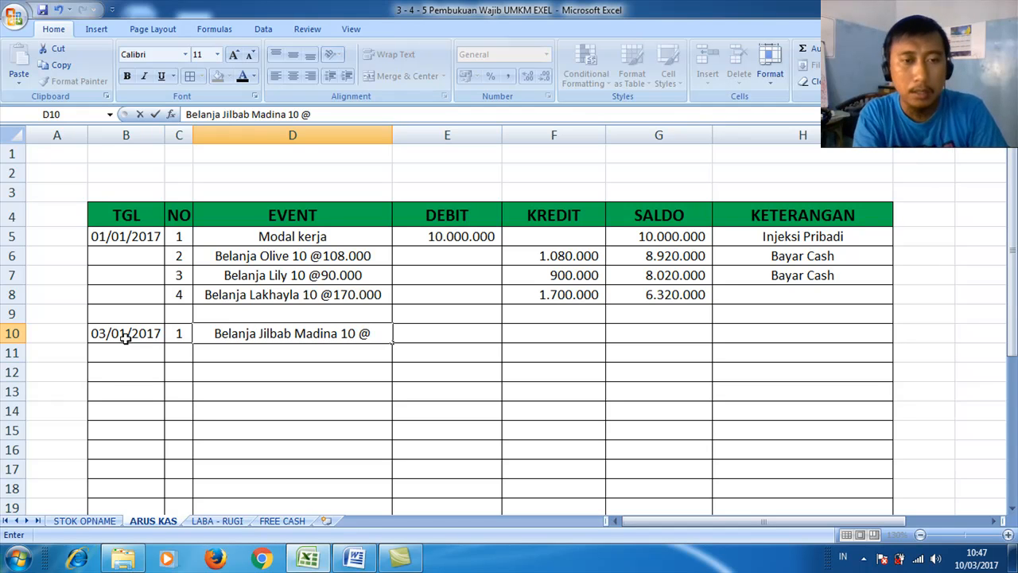
pyautogui.write('90.000')
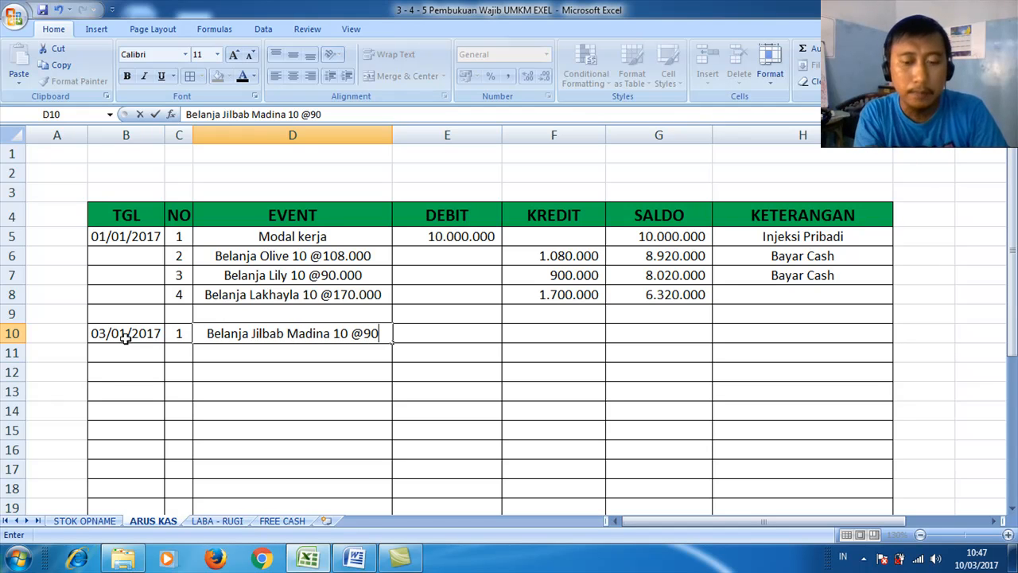
# Enter 900000 as the kredit amount of the Jilbab Madina purchase in row 10.
pyautogui.click(435, 332)
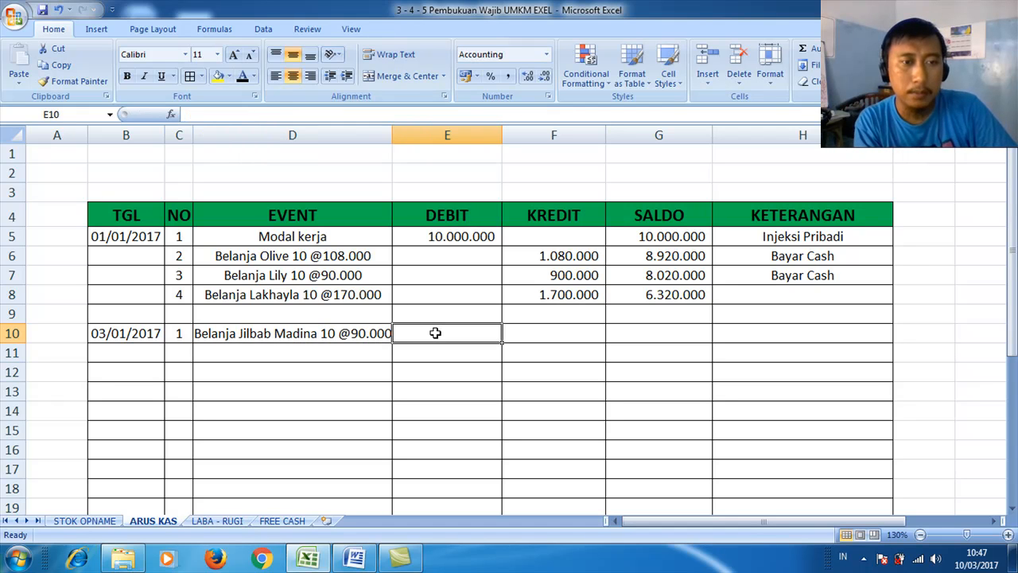
pyautogui.press('Tab')
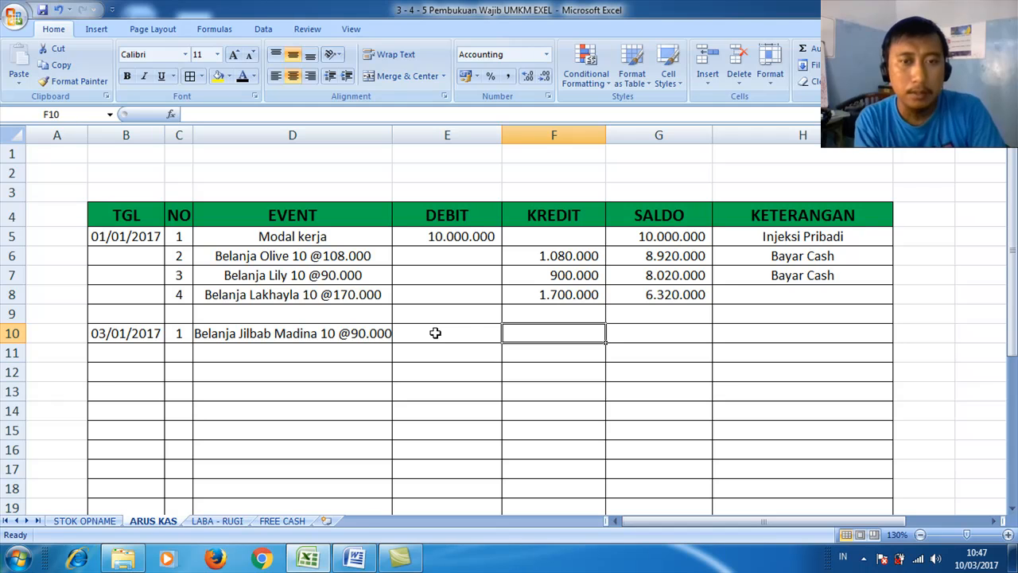
pyautogui.write('900000')
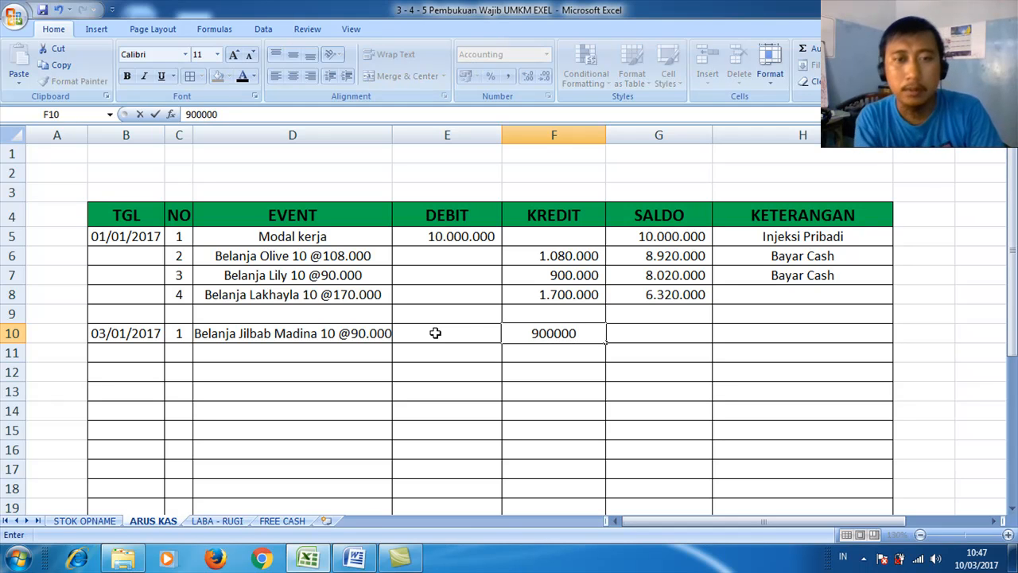
pyautogui.press('Tab')
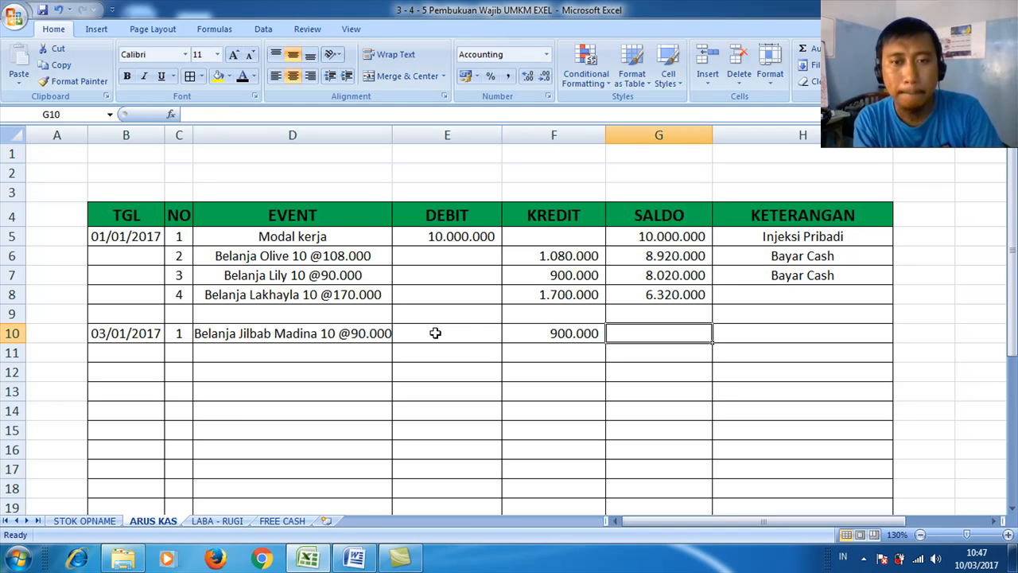
# Calculate the Jilbab Madina entry's saldo in G10 with the formula =G8-F10 and enter "Bayar Cash" as its keterangan.
pyautogui.write('=')
pyautogui.press('Up')
pyautogui.press('Up')
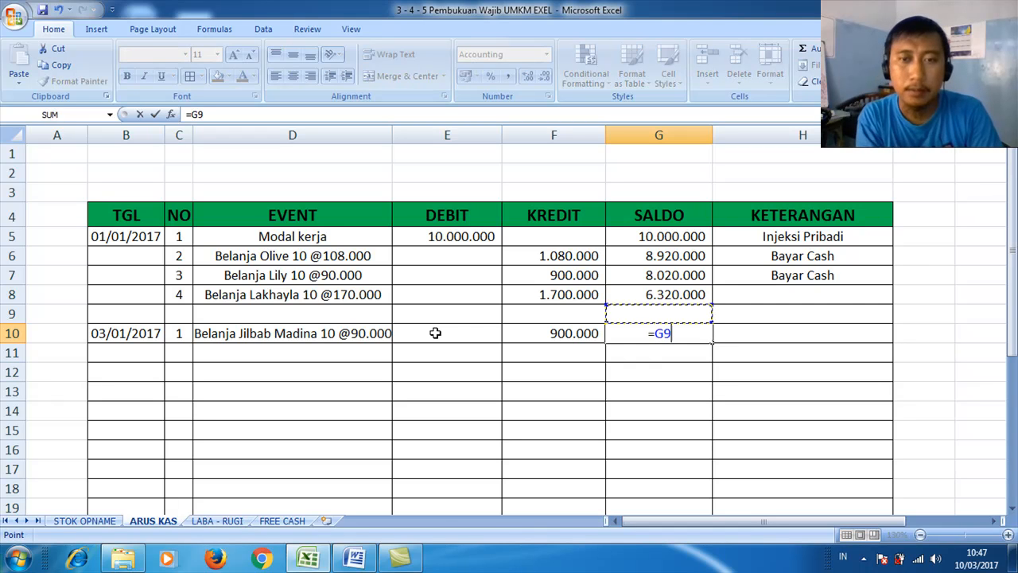
pyautogui.write('-')
pyautogui.press('Left')
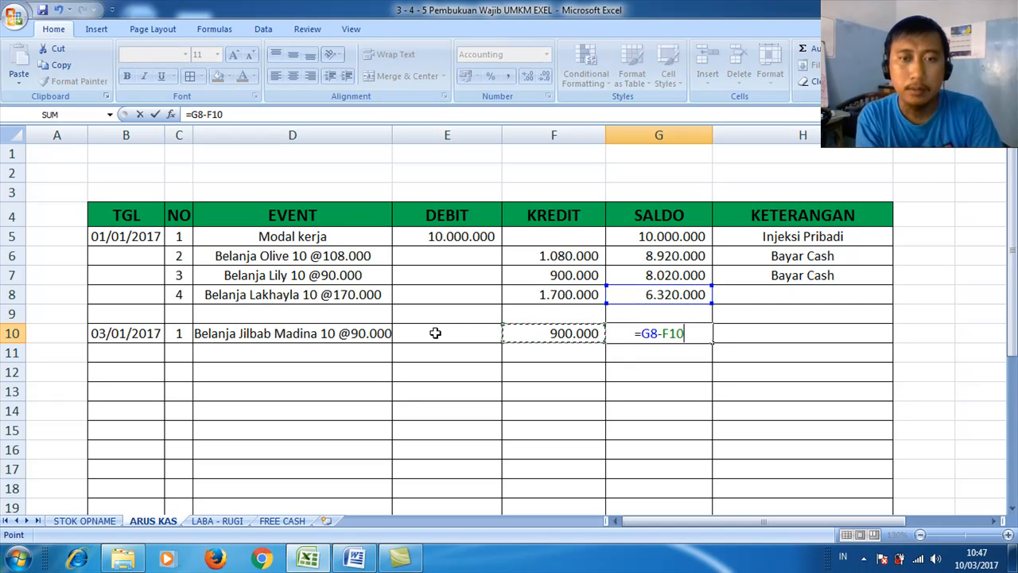
pyautogui.press('Return')
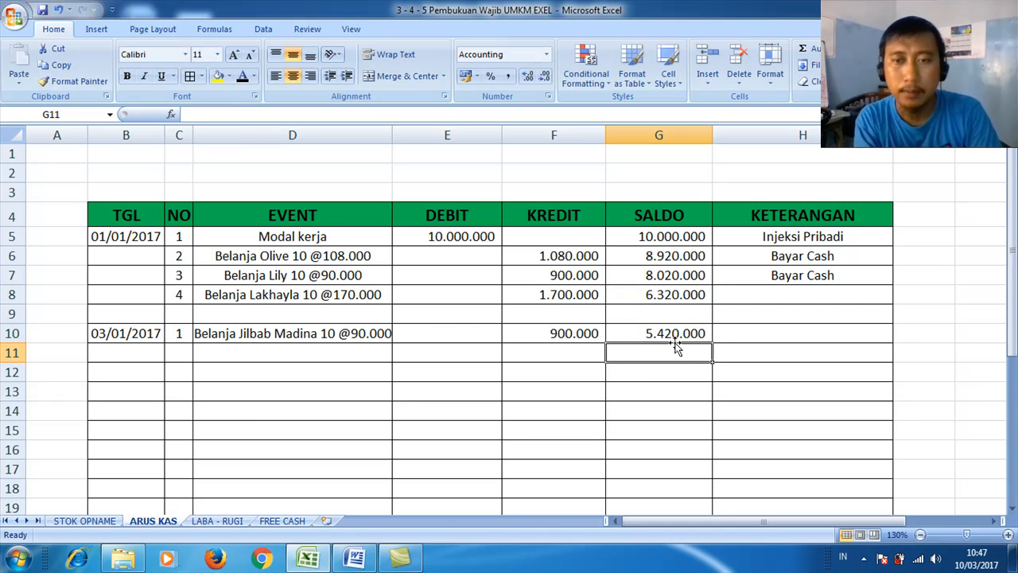
pyautogui.click(777, 333)
pyautogui.write('Bayar Cash')
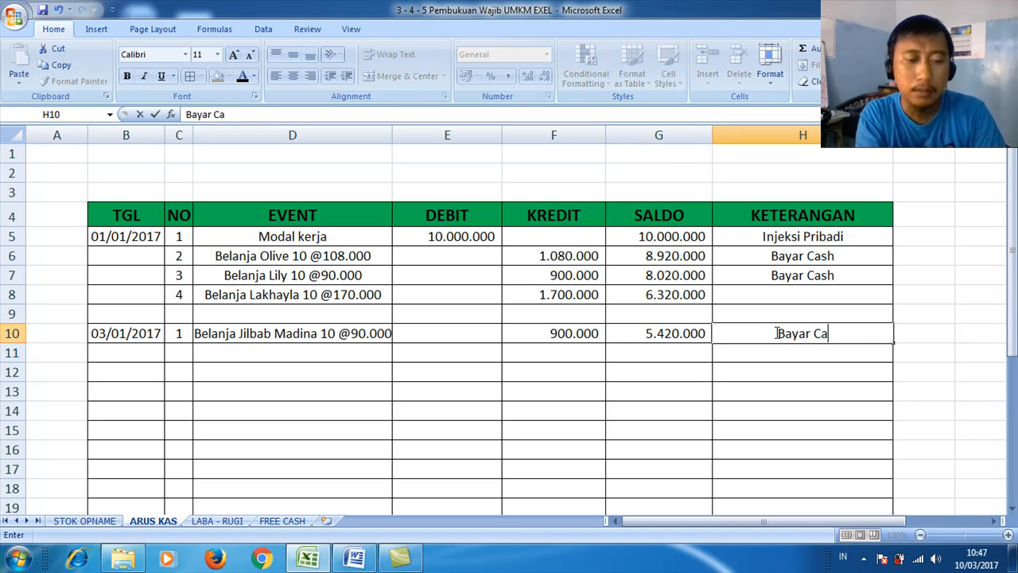
pyautogui.click(132, 358)
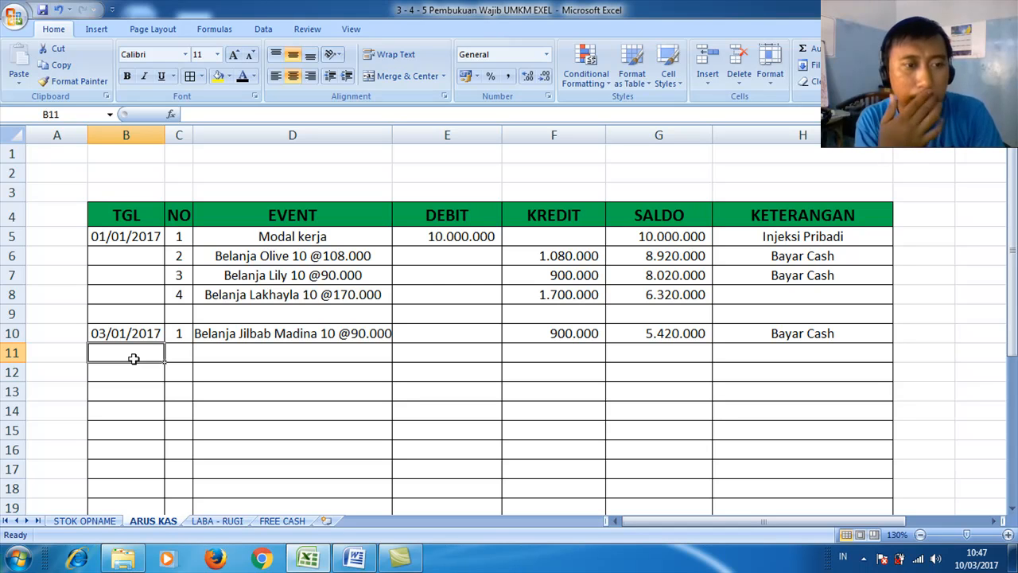
pyautogui.press('Tab')
pyautogui.write('2')
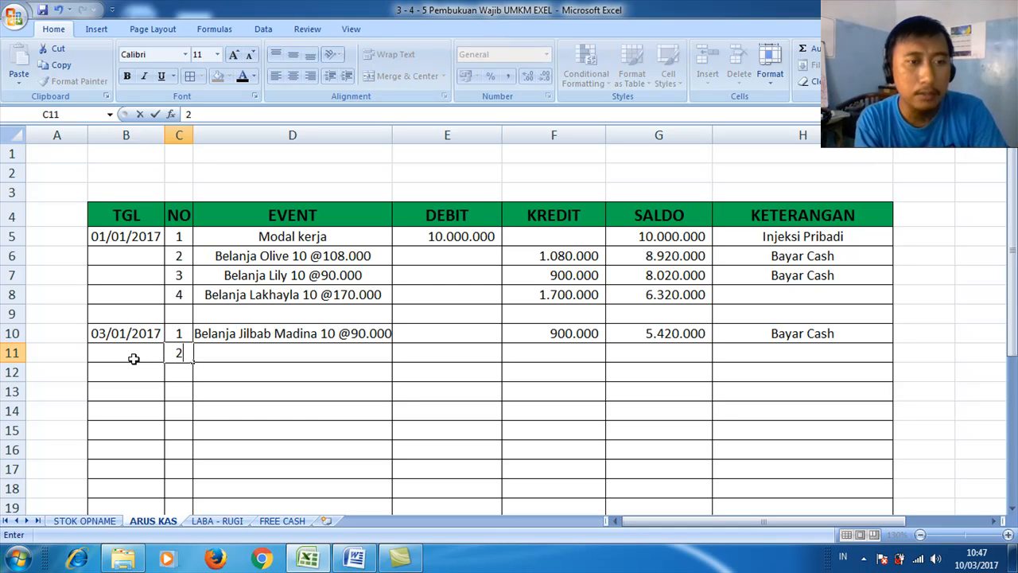
pyautogui.press('Tab')
pyautogui.write('Belanja ')
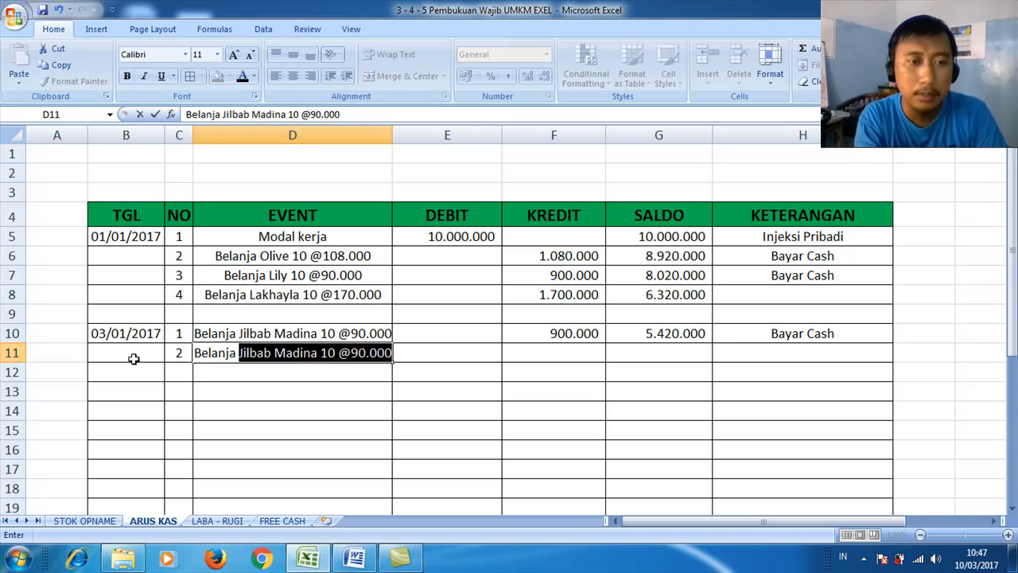
pyautogui.write('Blosso,')
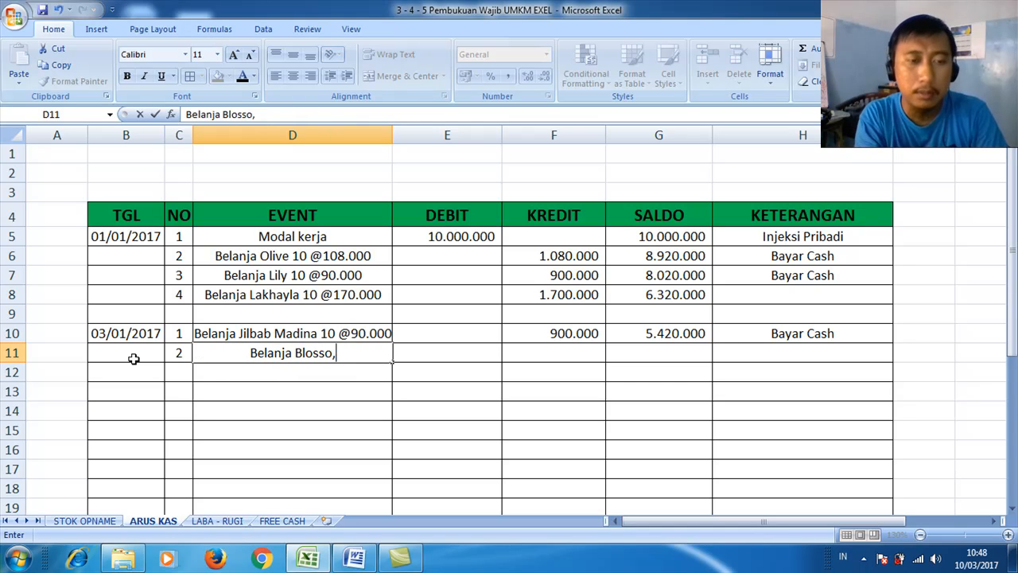
pyautogui.press('BackSpace')
pyautogui.write('m')
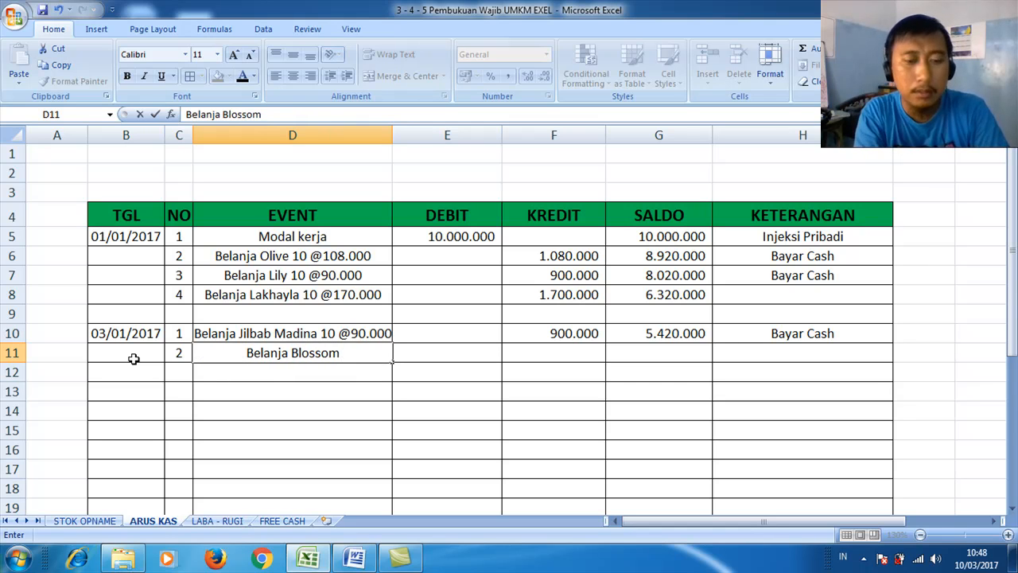
pyautogui.write(' 10 ')
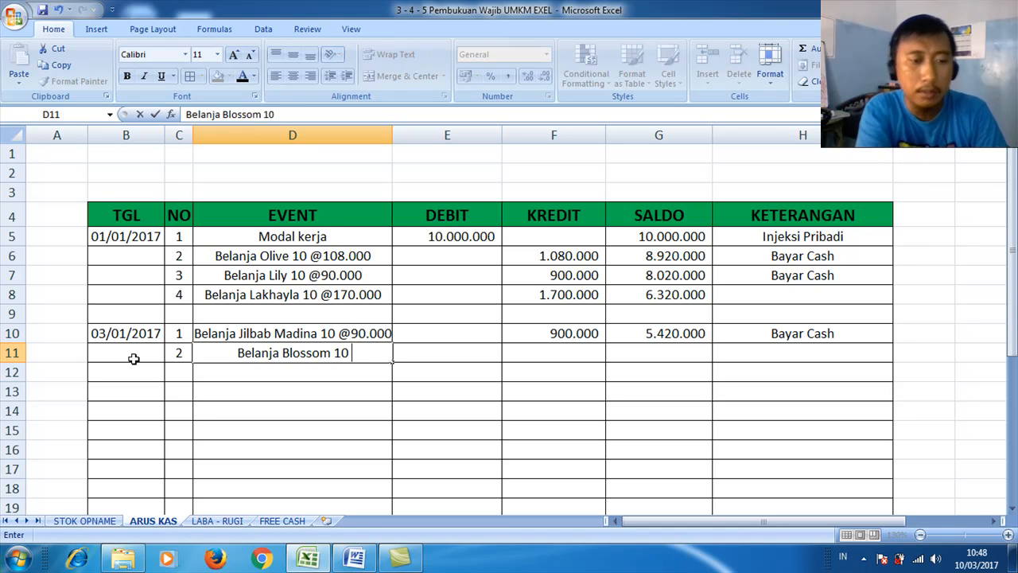
pyautogui.write('@144')
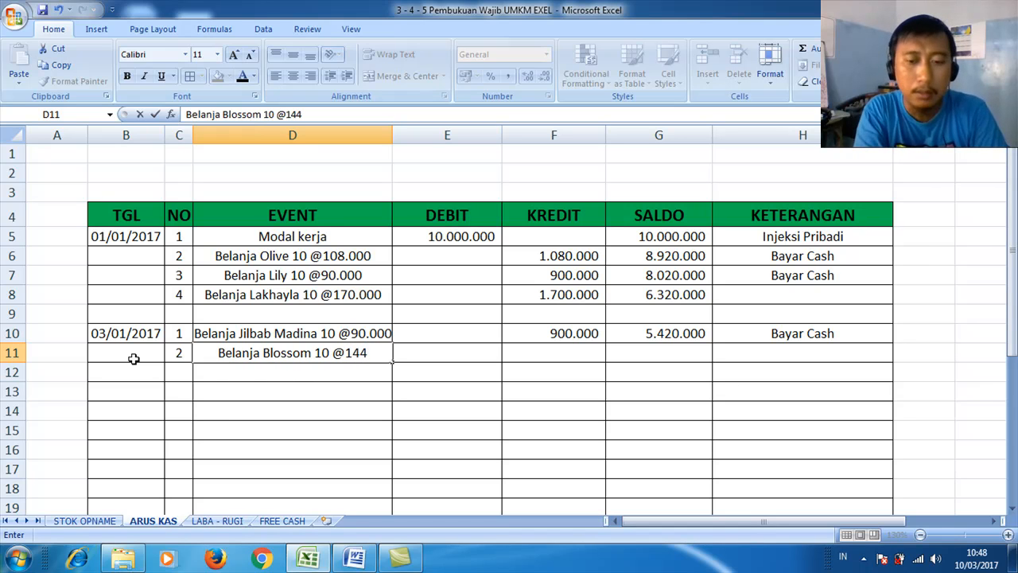
pyautogui.write('.000')
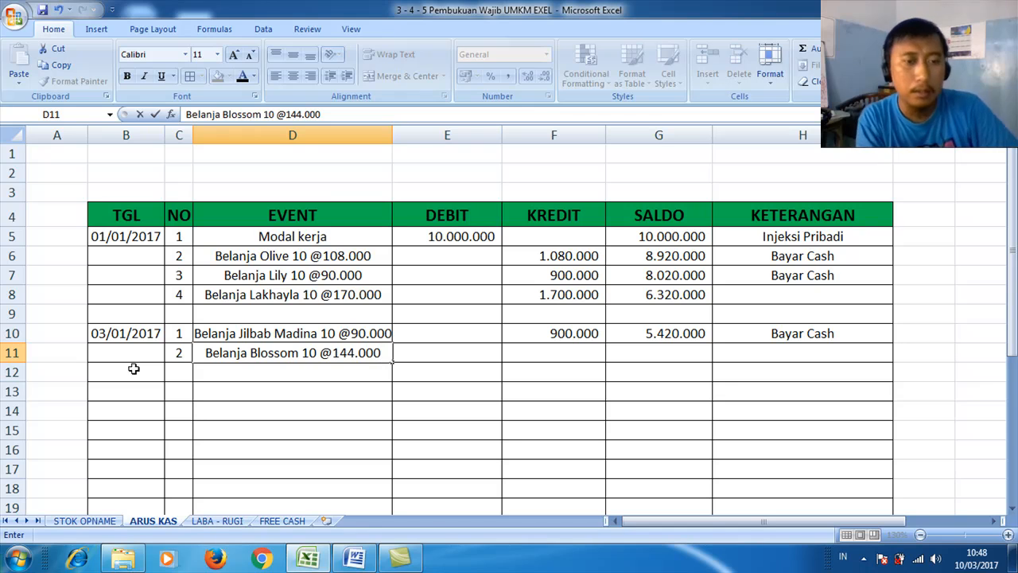
# Check the Blossom purchase in the Word document and enter 1.440.000 as its kredit amount in row 11 of the Excel sheet.
pyautogui.click(356, 557)
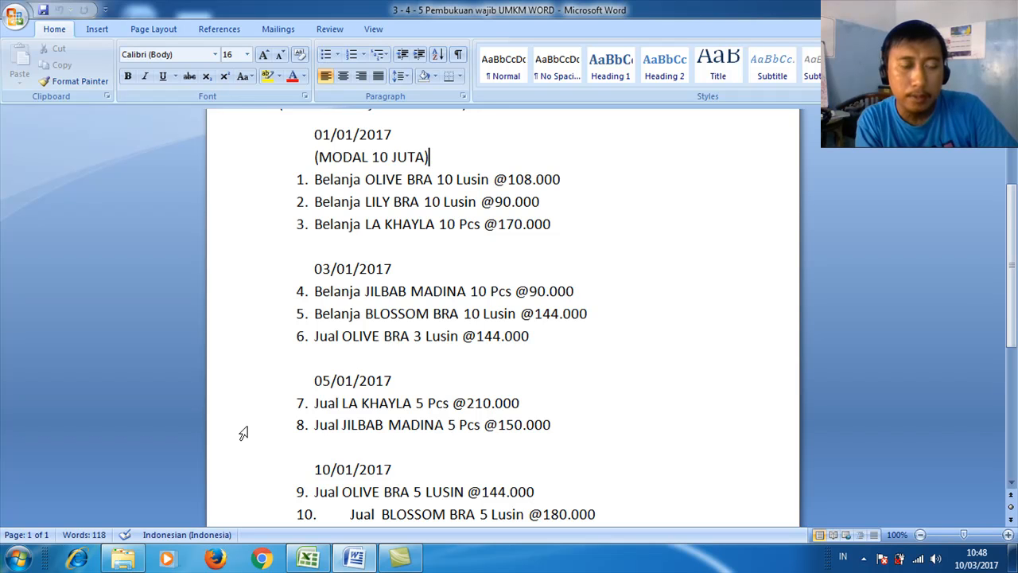
pyautogui.click(308, 558)
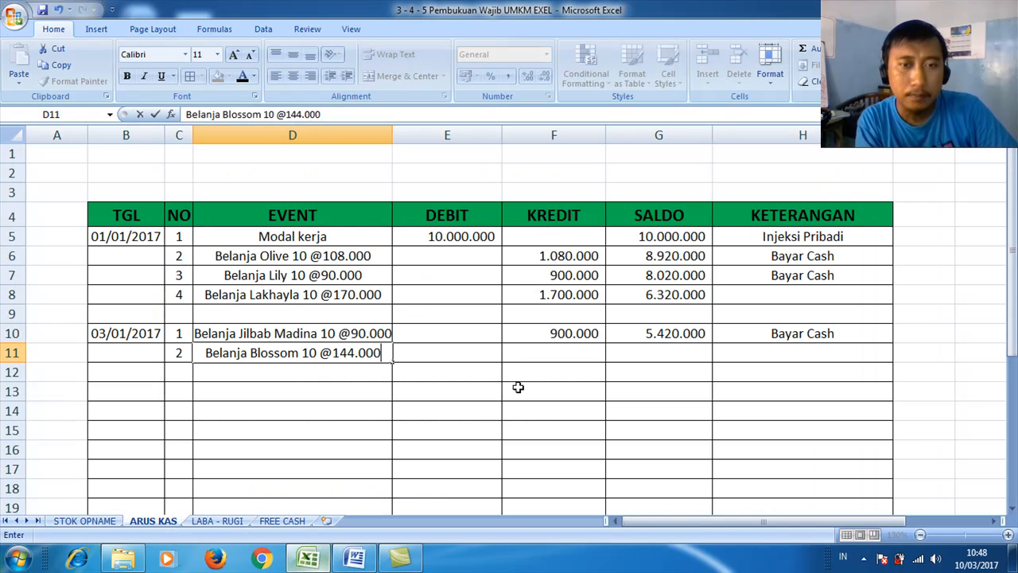
pyautogui.click(545, 356)
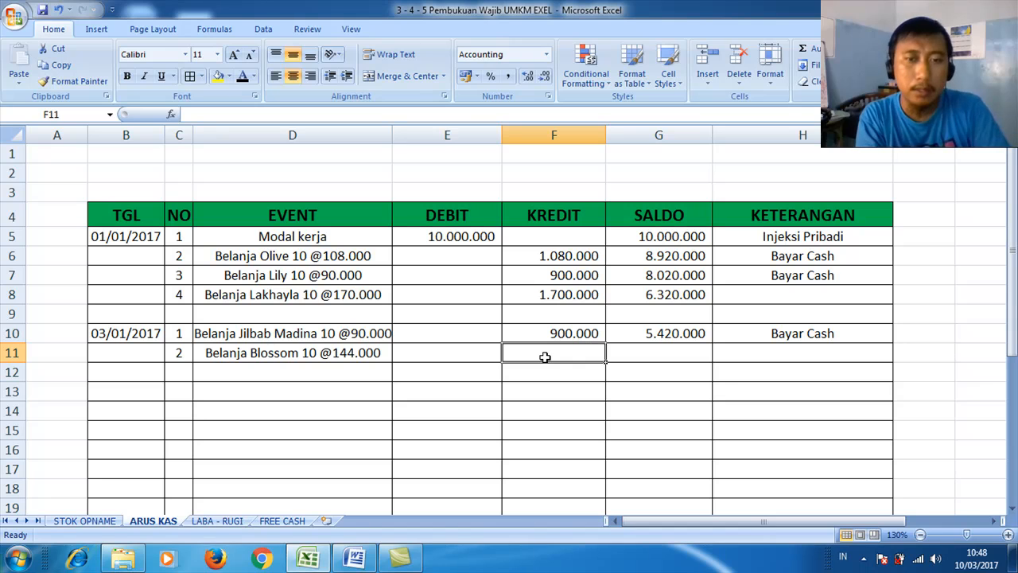
pyautogui.write('1.440.000')
pyautogui.press('Tab')
# Calculate the Blossom entry's saldo in G11 with the formula =G10-F11 and enter "Bayar Cash" as its keterangan.
pyautogui.write('=G10-F11')
pyautogui.press('Return')
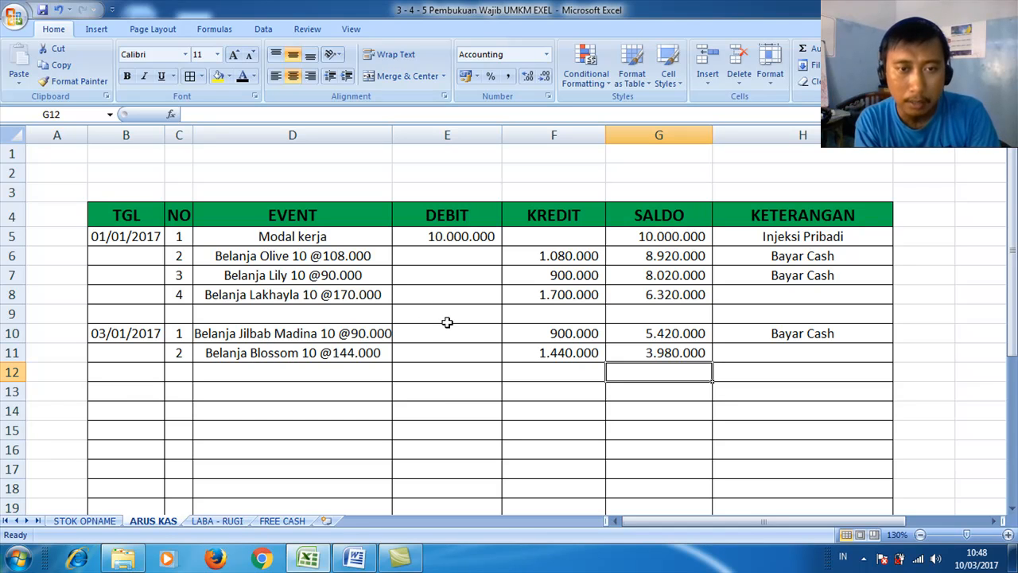
pyautogui.click(793, 353)
pyautogui.write('Bayar Cash')
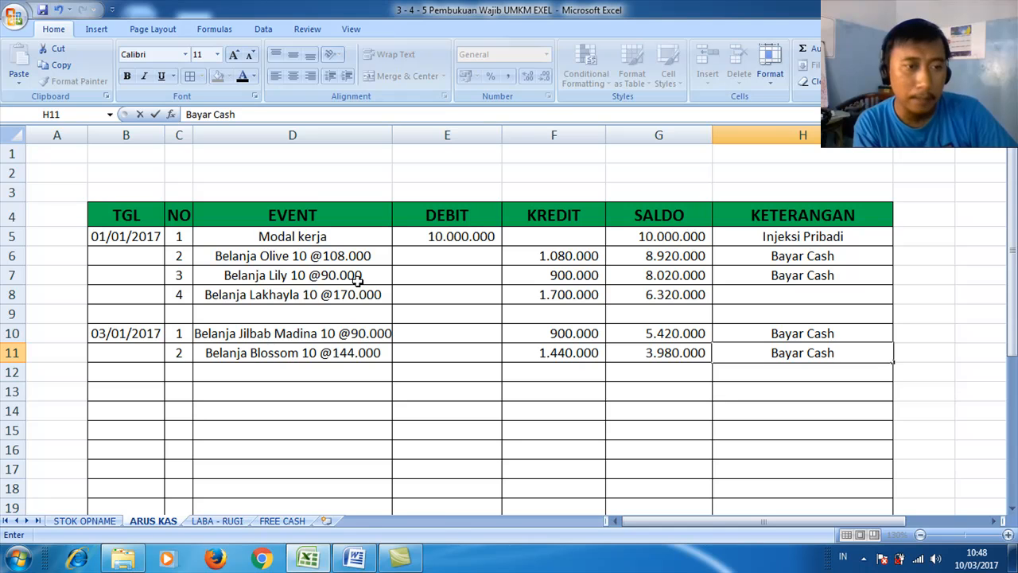
# Switch to the Word document to read the last event listed for 03/01/2017, and return to the Excel sheet.
pyautogui.click(353, 560)
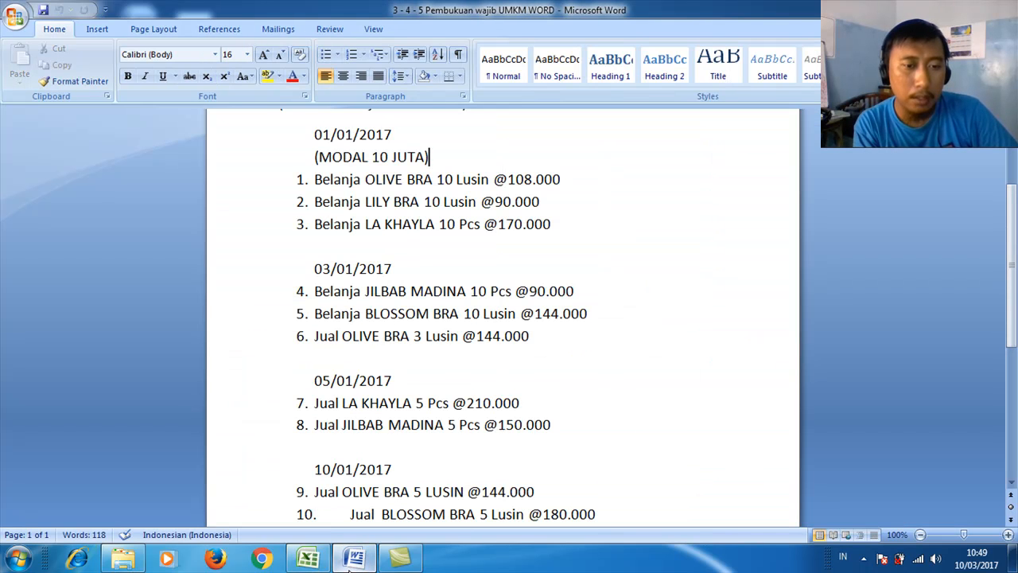
pyautogui.click(323, 561)
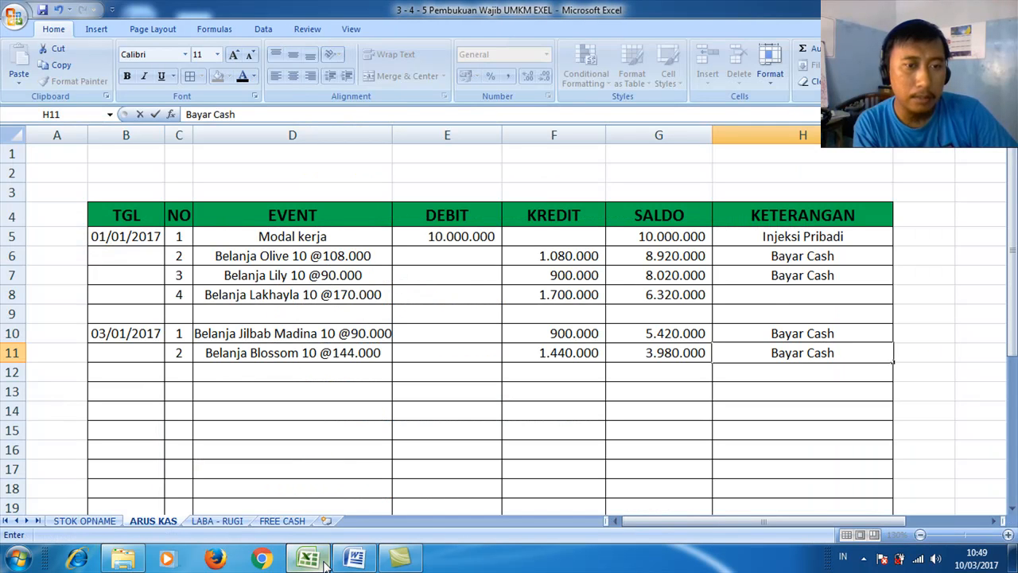
pyautogui.click(352, 560)
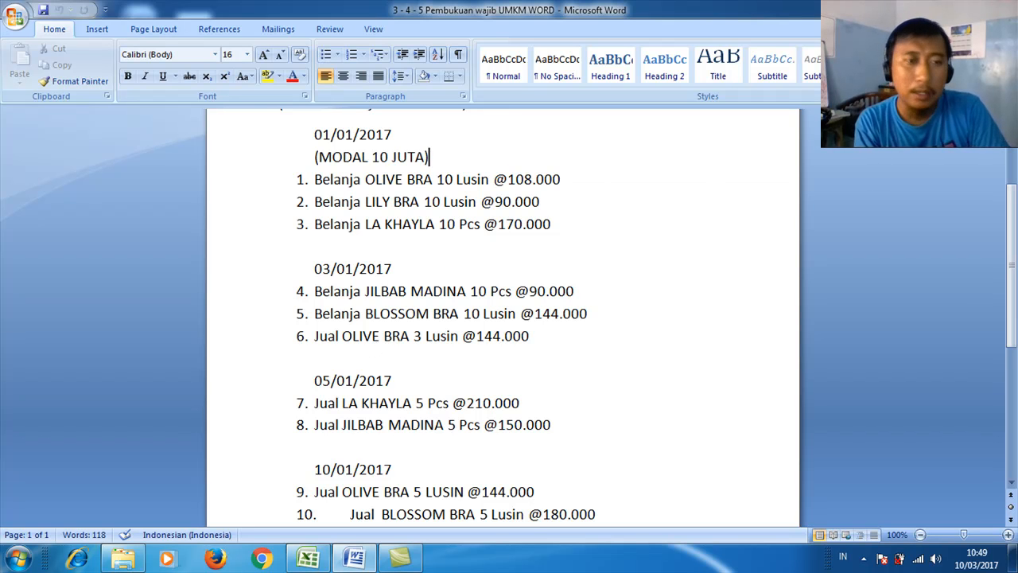
pyautogui.hotkey('alt', 'Tab')
pyautogui.click(176, 370)
pyautogui.write('3')
pyautogui.press('Tab')
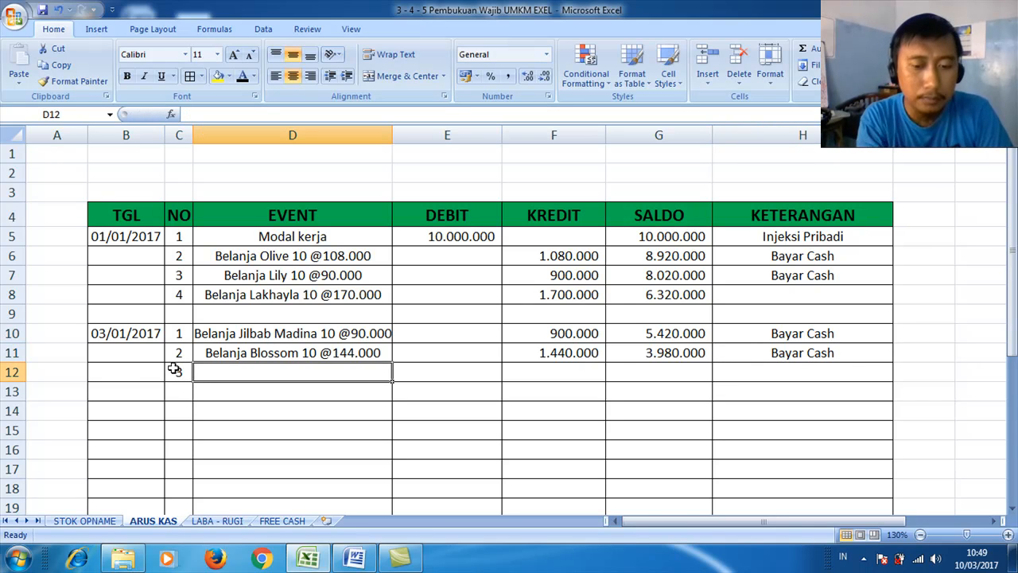
pyautogui.write('Jual Olive')
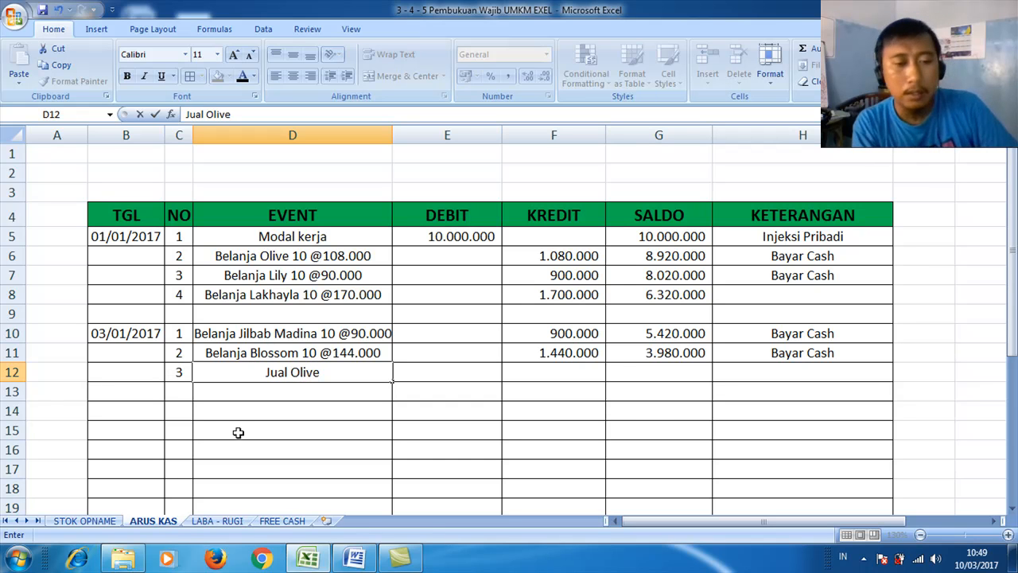
pyautogui.click(355, 559)
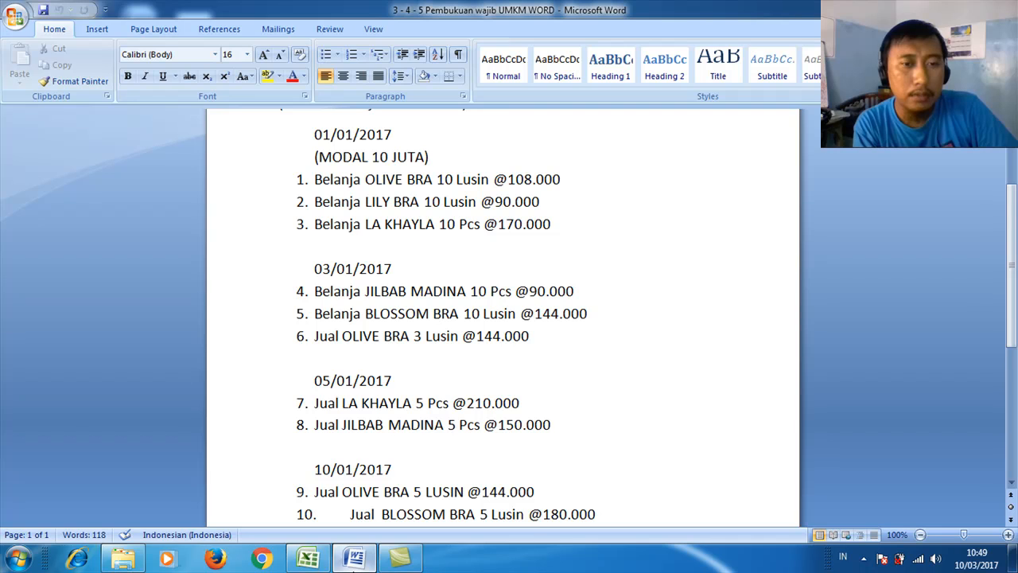
pyautogui.click(308, 559)
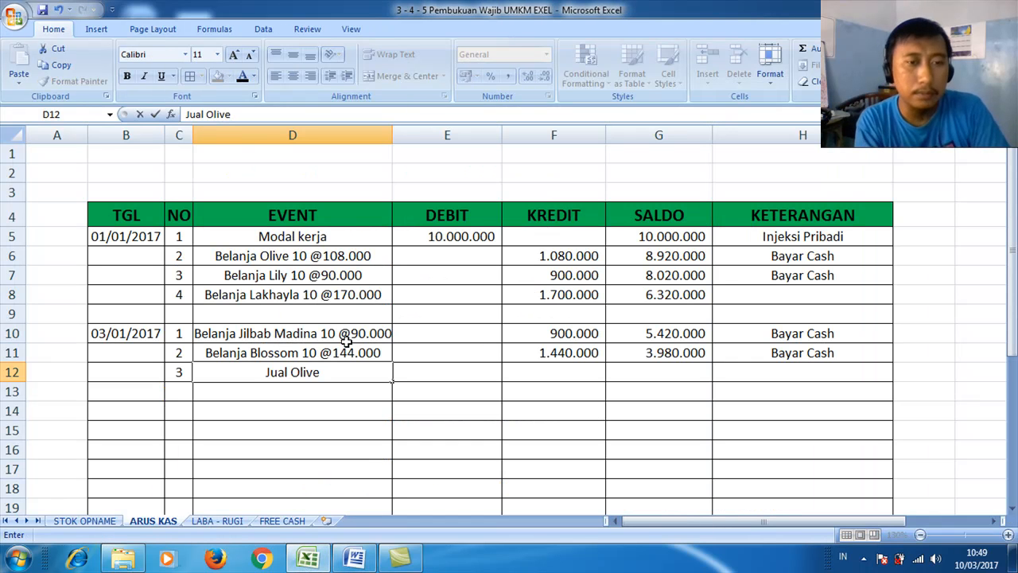
pyautogui.write('3')
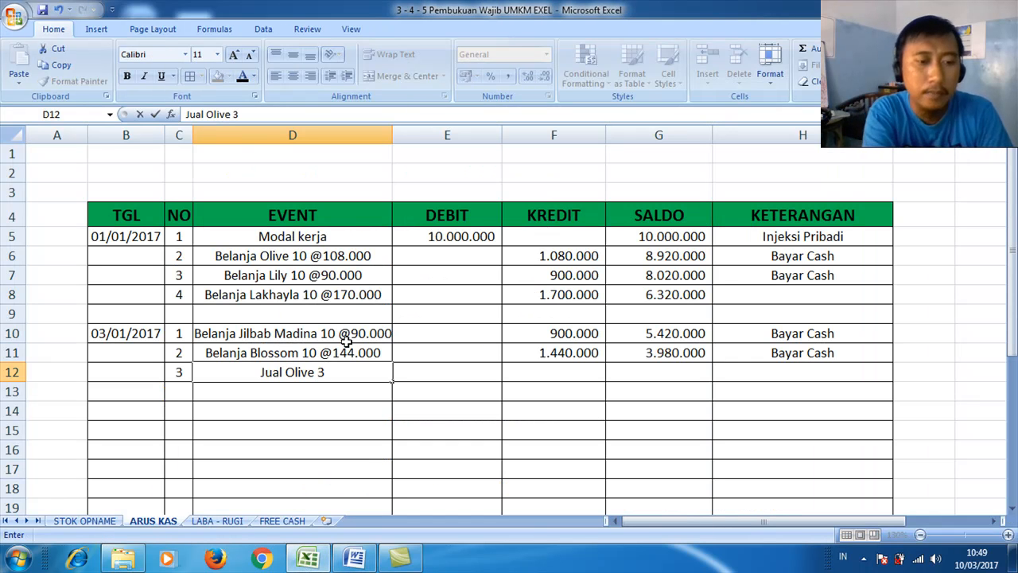
pyautogui.write(' @144')
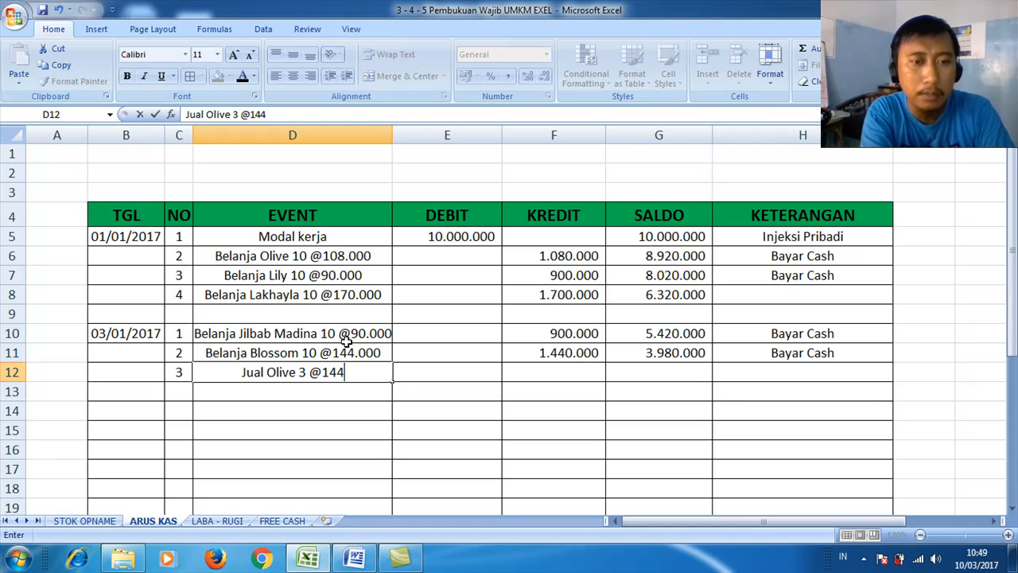
pyautogui.write('.000')
pyautogui.press('Tab')
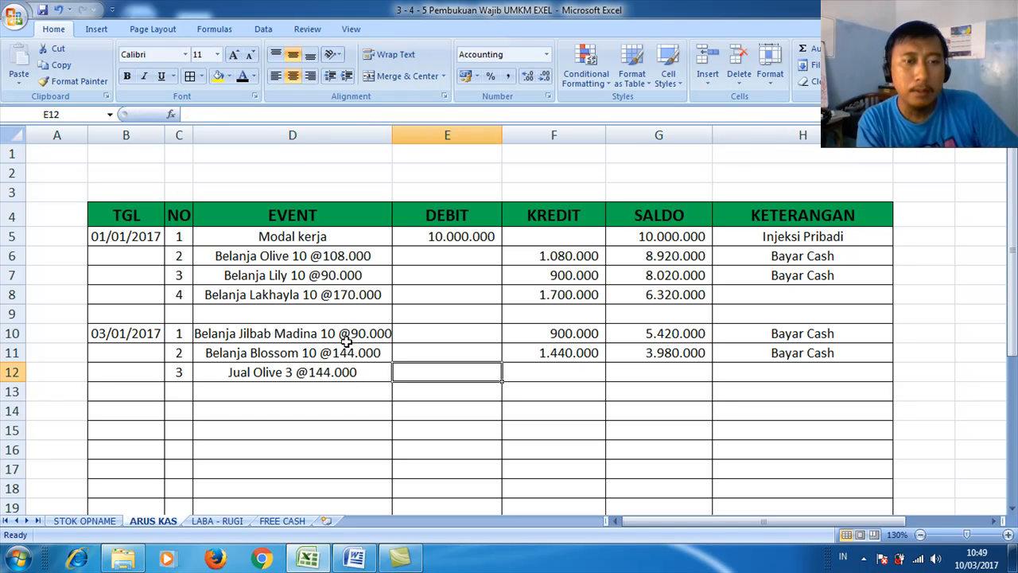
# Open the Calculator to multiply 144000 by 3 for the Olive sale, and return to its debit cell E12 in Excel.
pyautogui.click(17, 559)
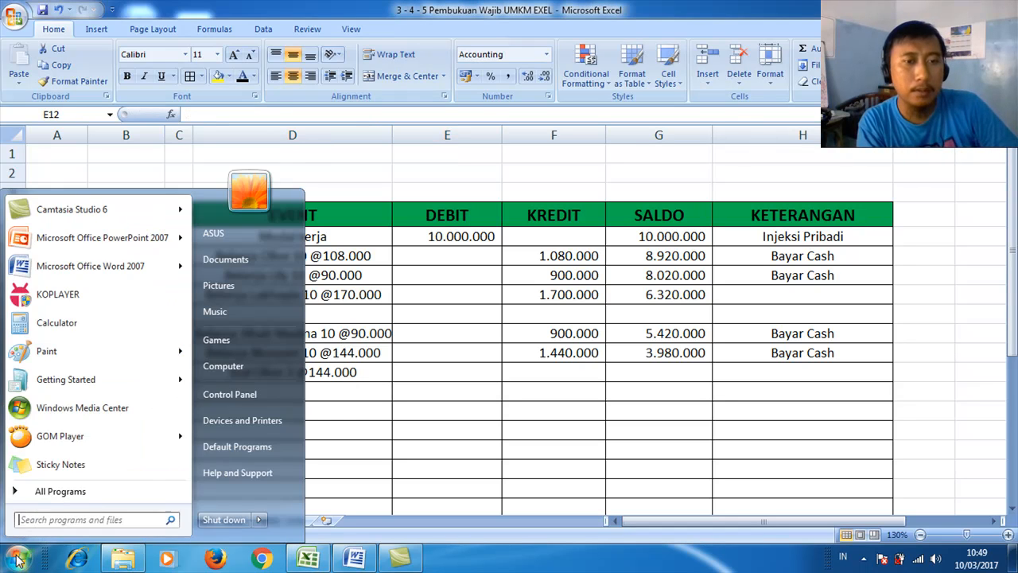
pyautogui.write('calc')
pyautogui.press('Return')
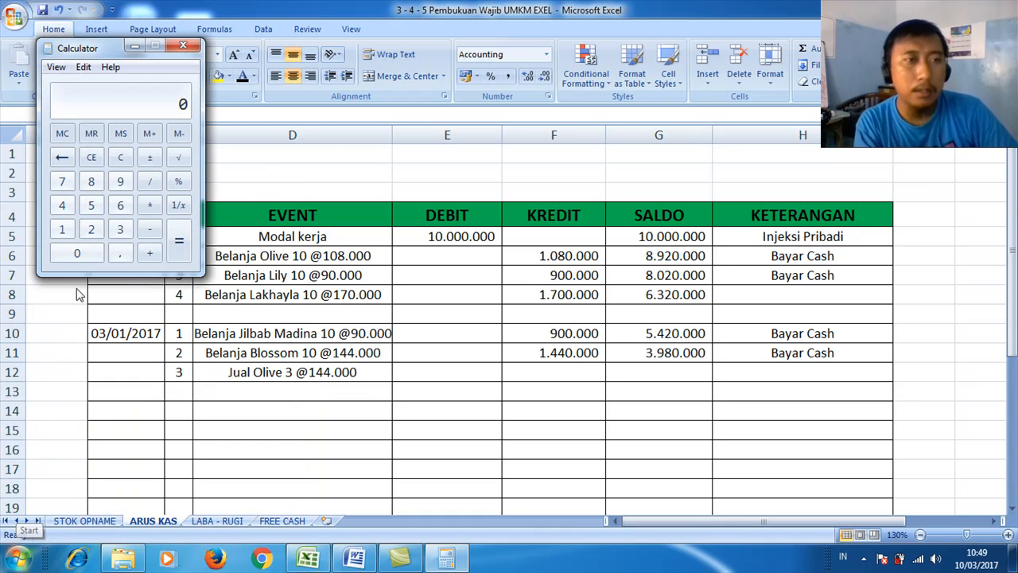
pyautogui.write('144')
pyautogui.write('000')
pyautogui.write('*')
pyautogui.write('3')
pyautogui.press('Return')
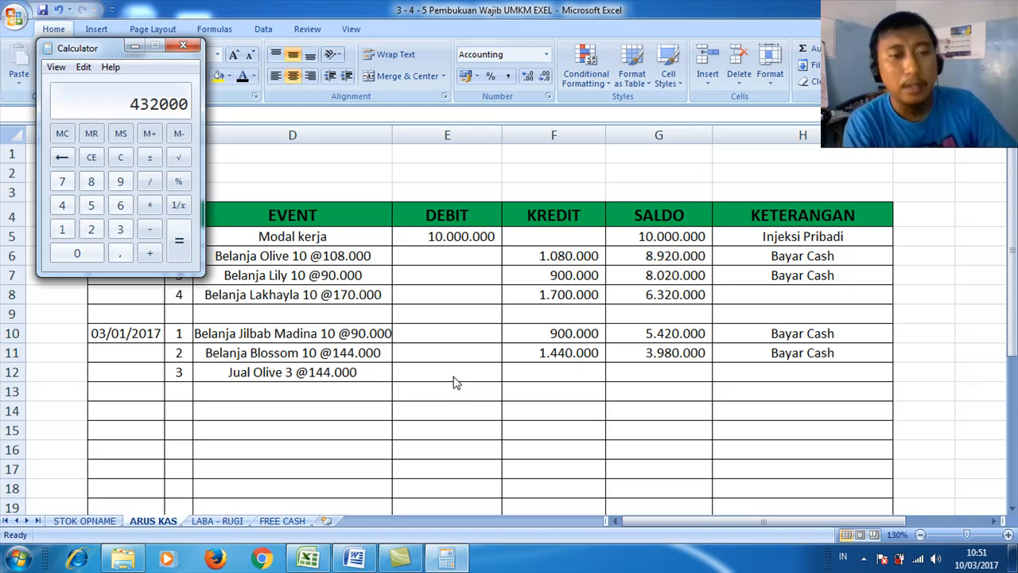
pyautogui.click(453, 372)
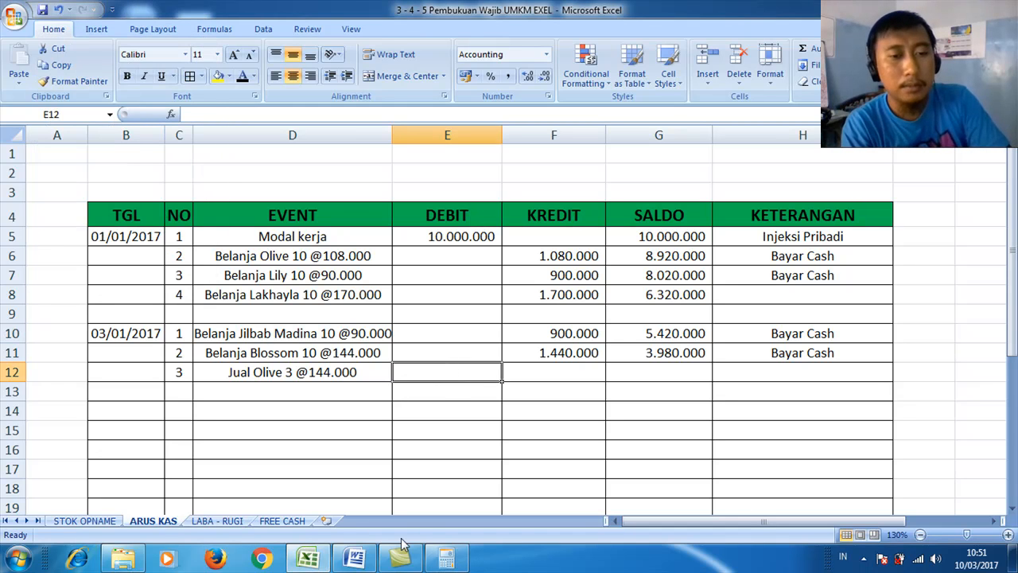
# Check the product in the Calculator and enter 432000 as the Olive sale's debit in E12.
pyautogui.click(445, 557)
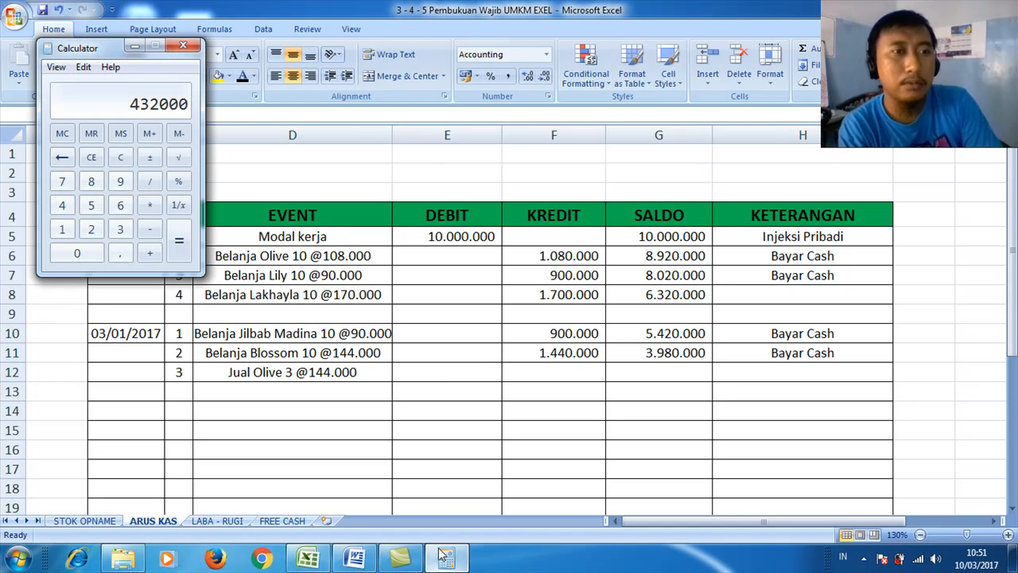
pyautogui.click(451, 373)
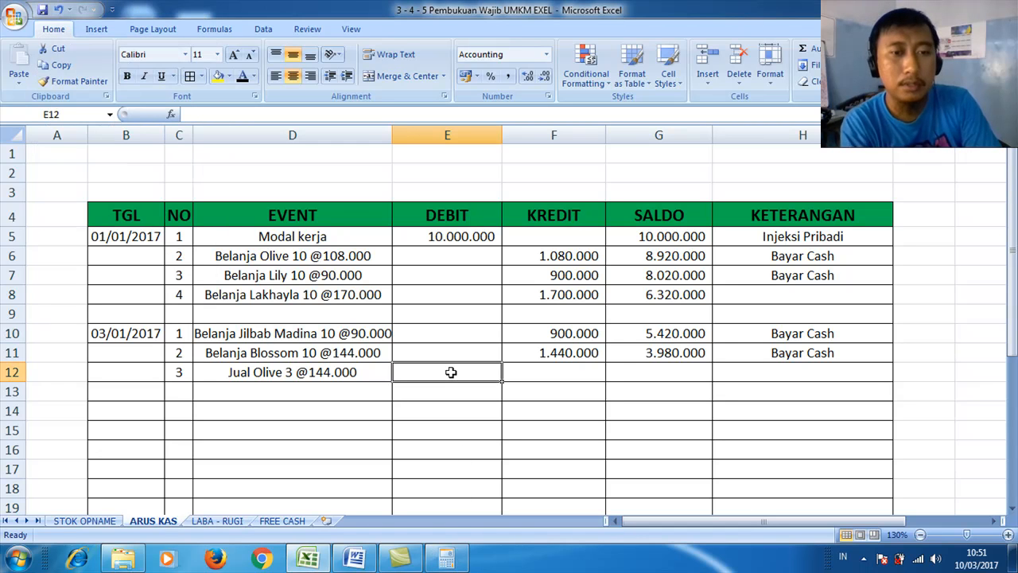
pyautogui.write('432000')
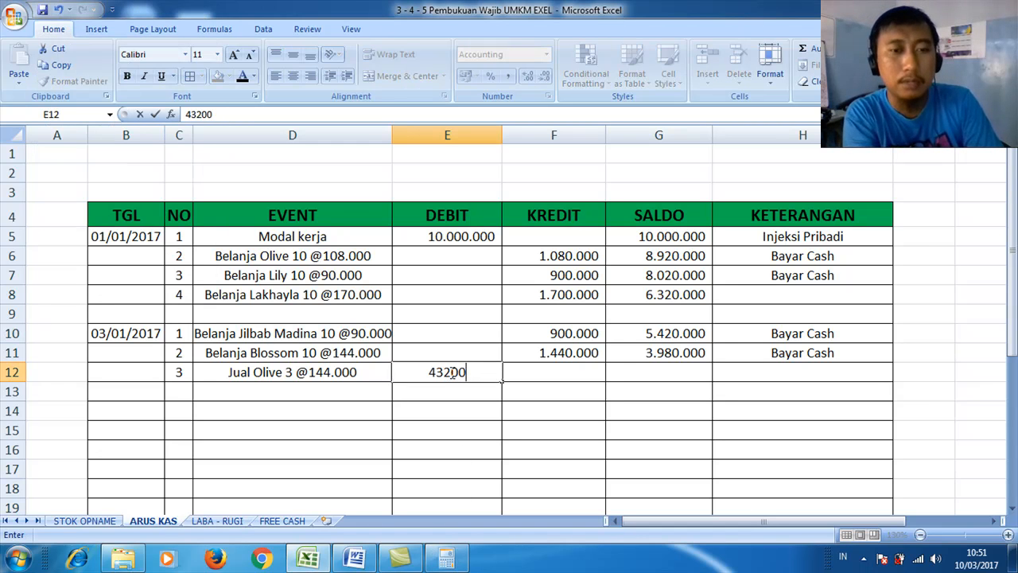
pyautogui.press('Tab')
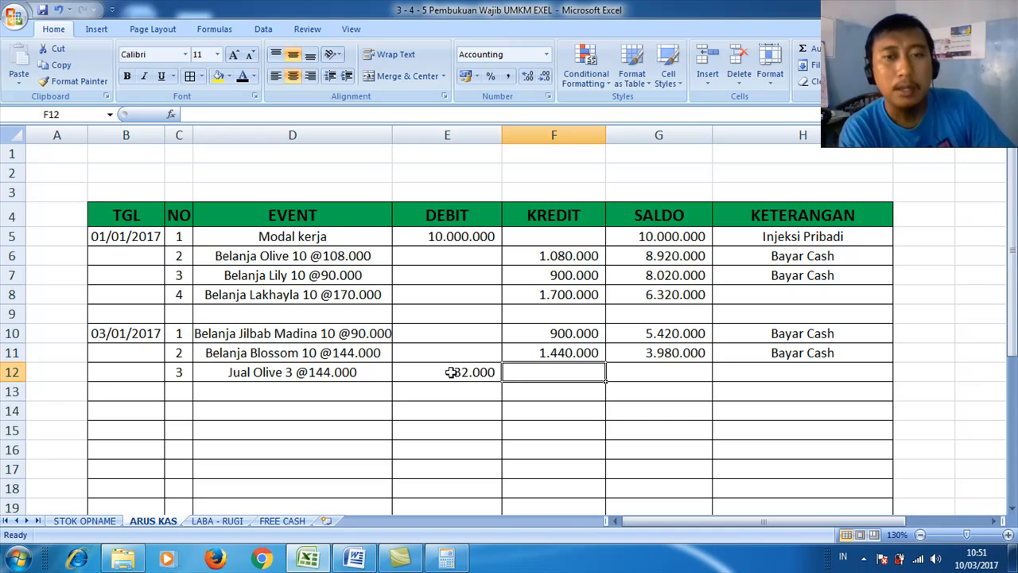
# Calculate the Olive sale's saldo in G12 with the formula =G11+E12.
pyautogui.press('Tab')
pyautogui.write('=')
pyautogui.press('Up')
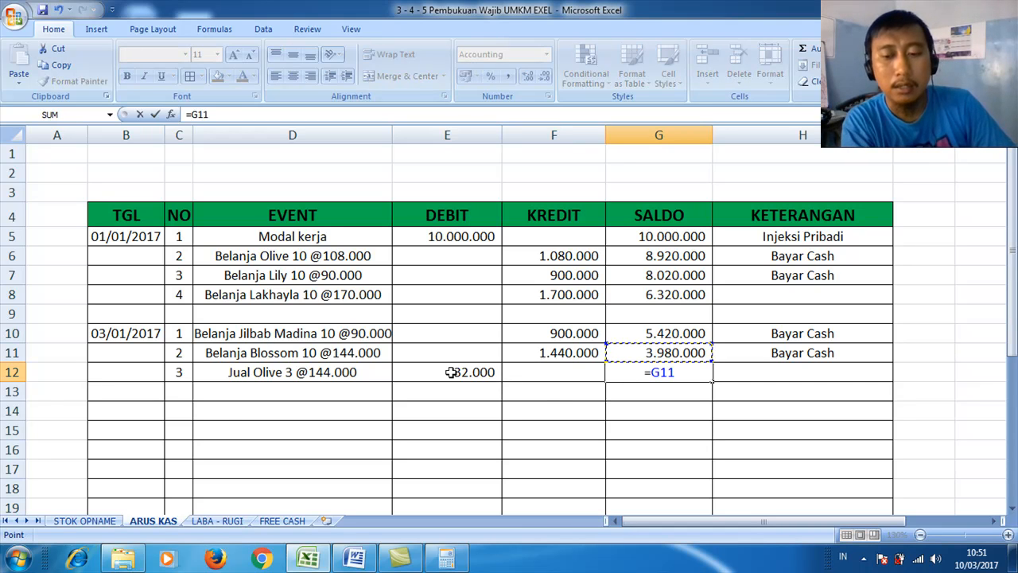
pyautogui.write('+')
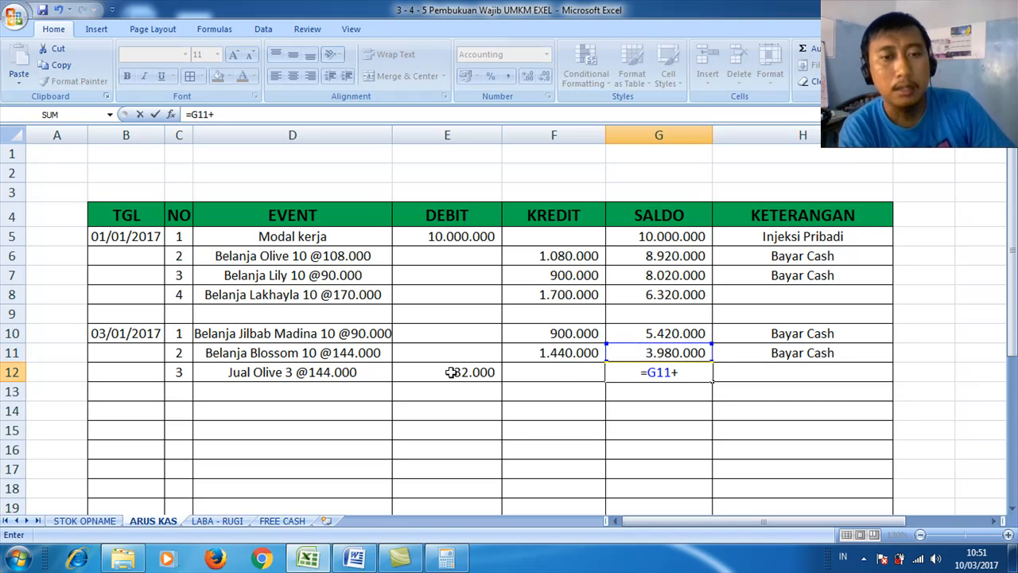
pyautogui.click(451, 372)
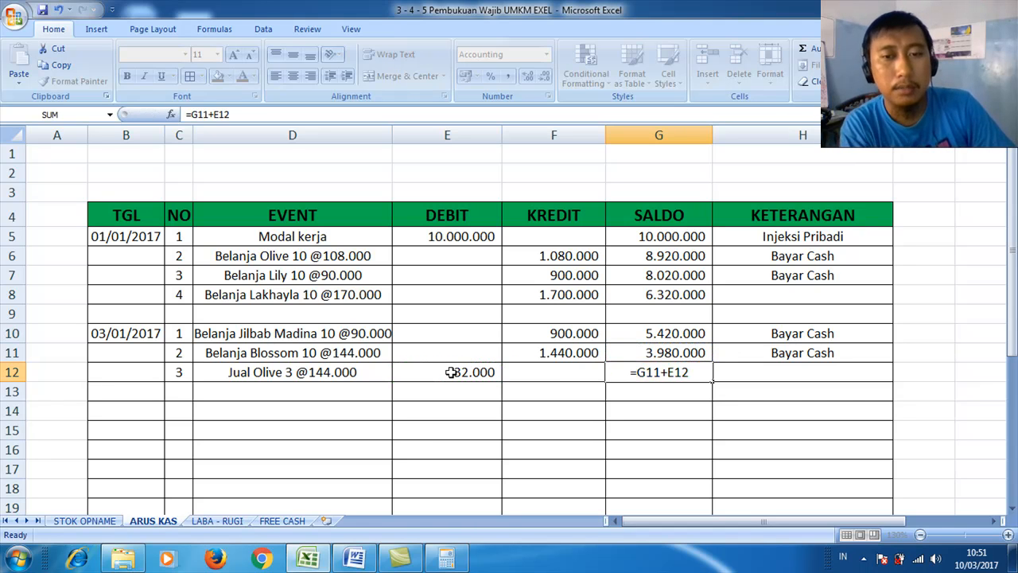
pyautogui.press('Return')
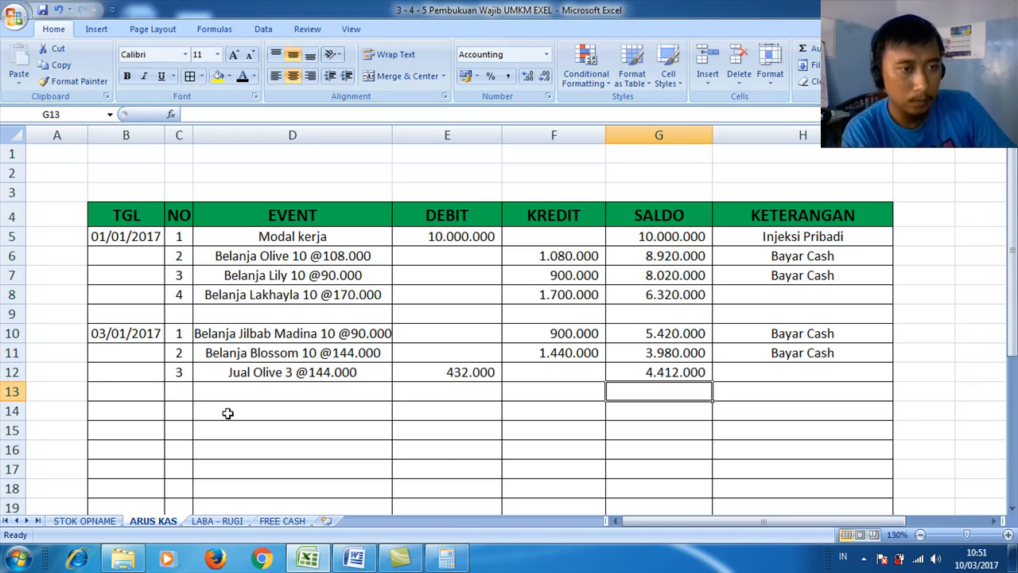
# Check the next dated events in the Word document, and start row 14 in Excel with date 5/1/2017 and entry number 1.
pyautogui.click(358, 561)
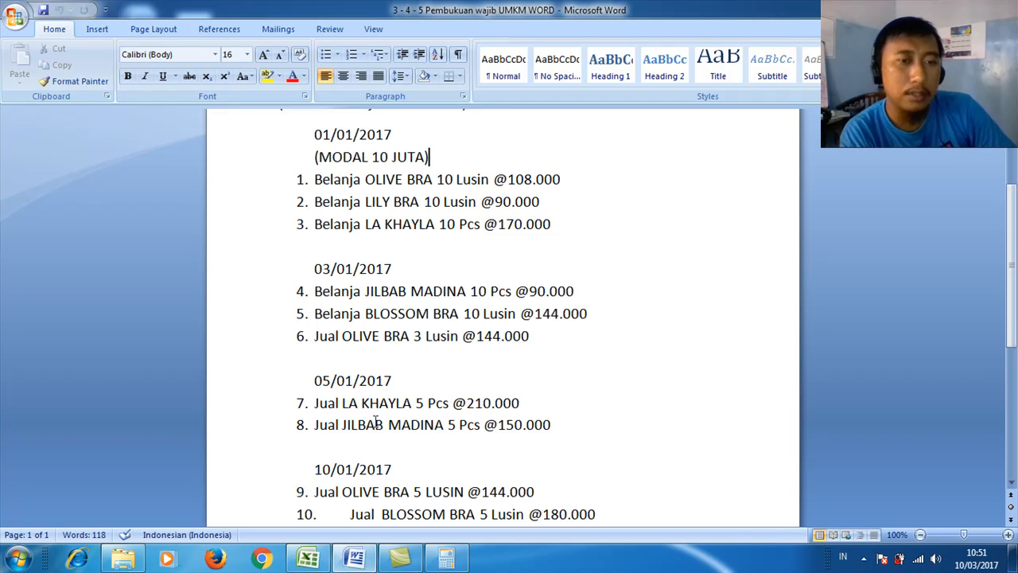
pyautogui.click(316, 562)
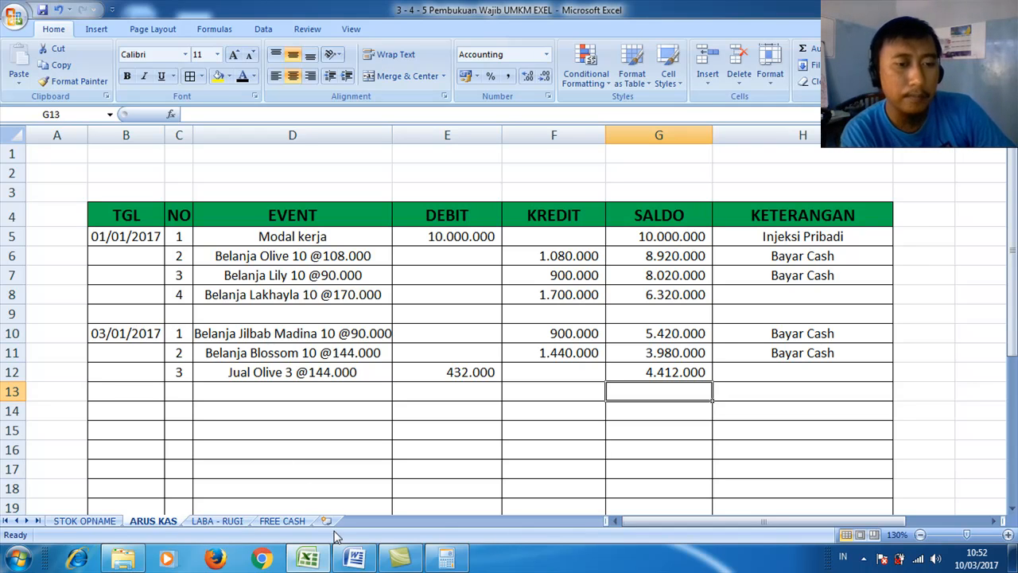
pyautogui.click(353, 561)
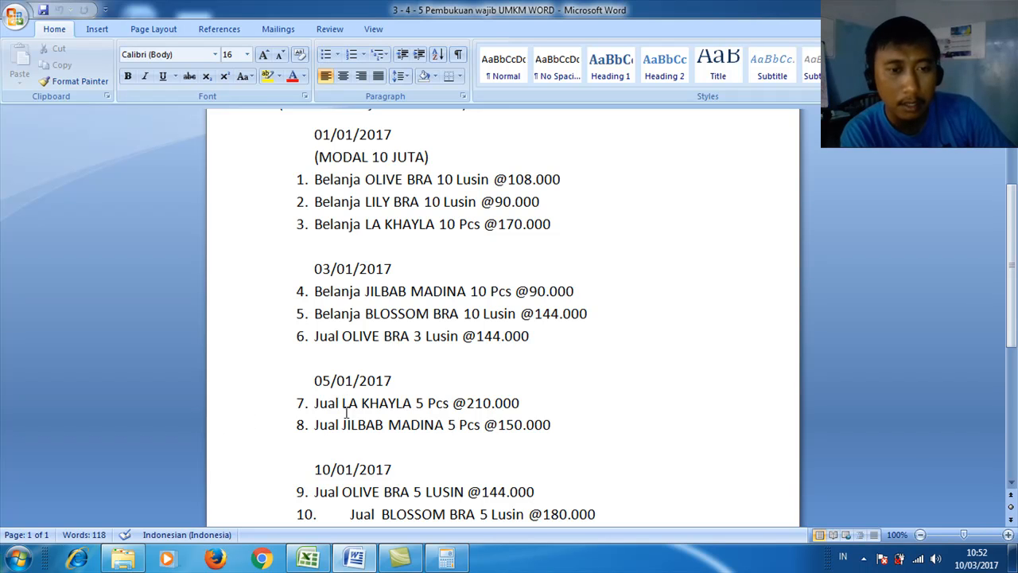
pyautogui.click(308, 559)
pyautogui.click(141, 409)
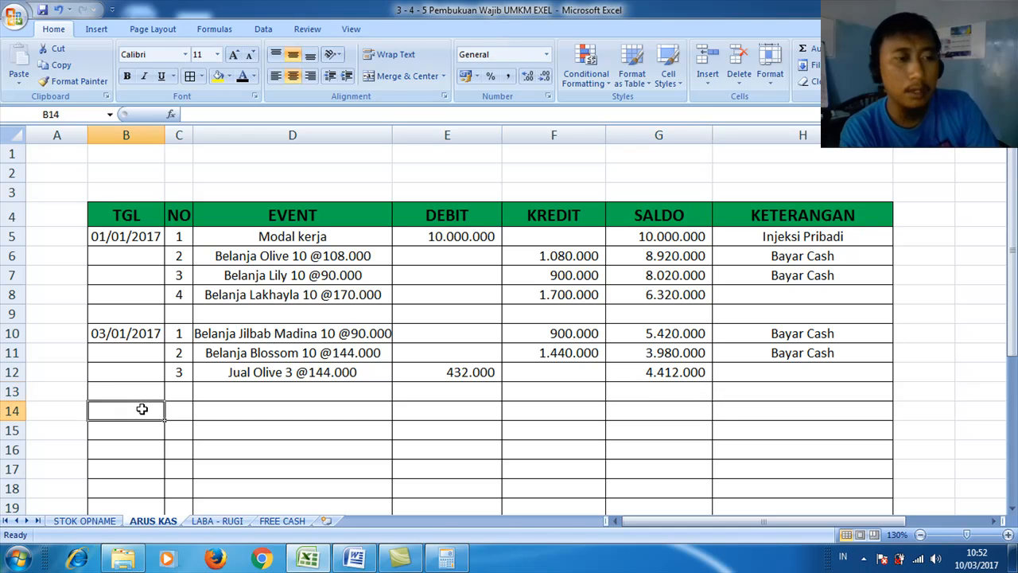
pyautogui.write('5/1/2017')
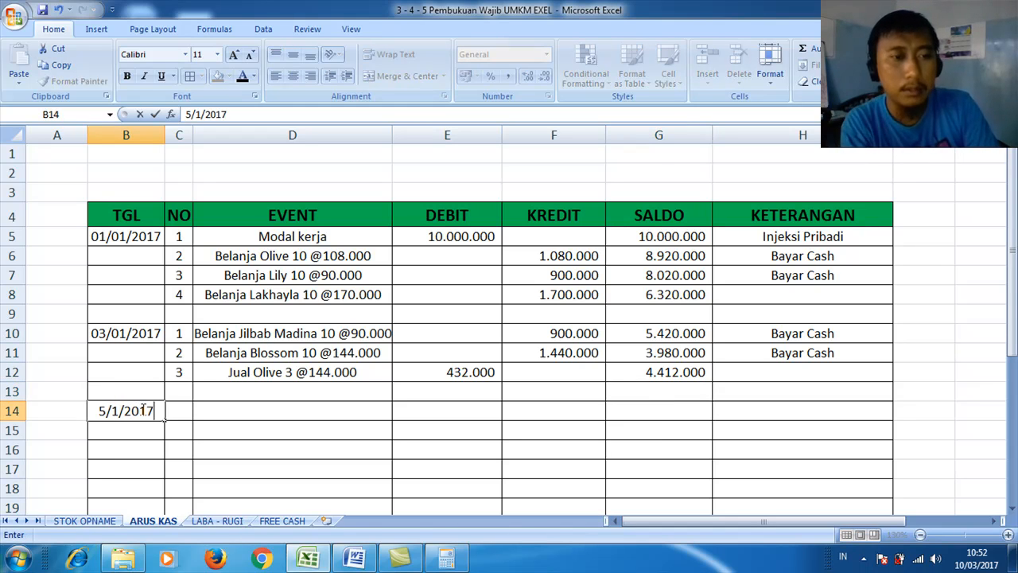
pyautogui.press('Tab')
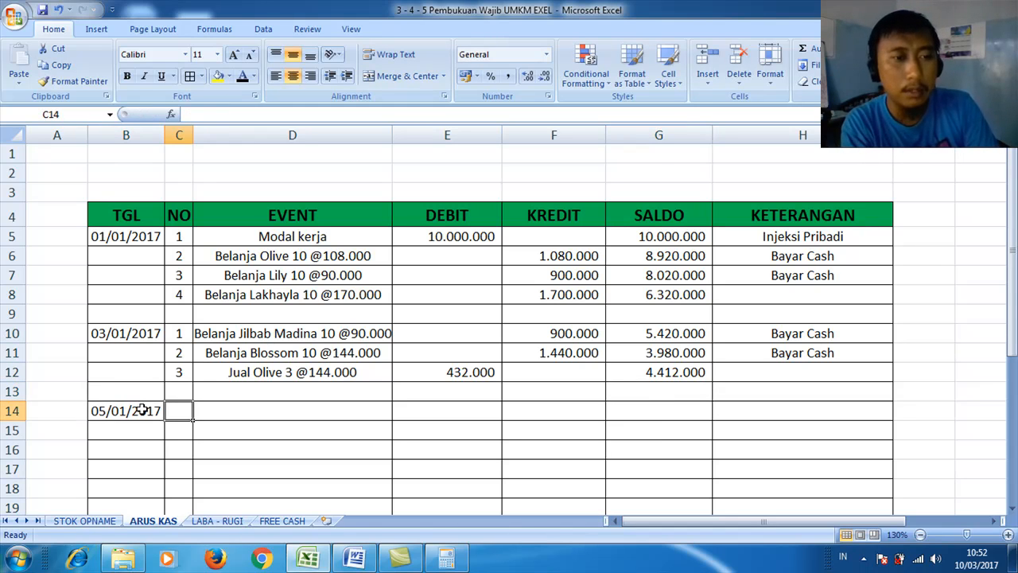
pyautogui.write('1')
pyautogui.press('Tab')
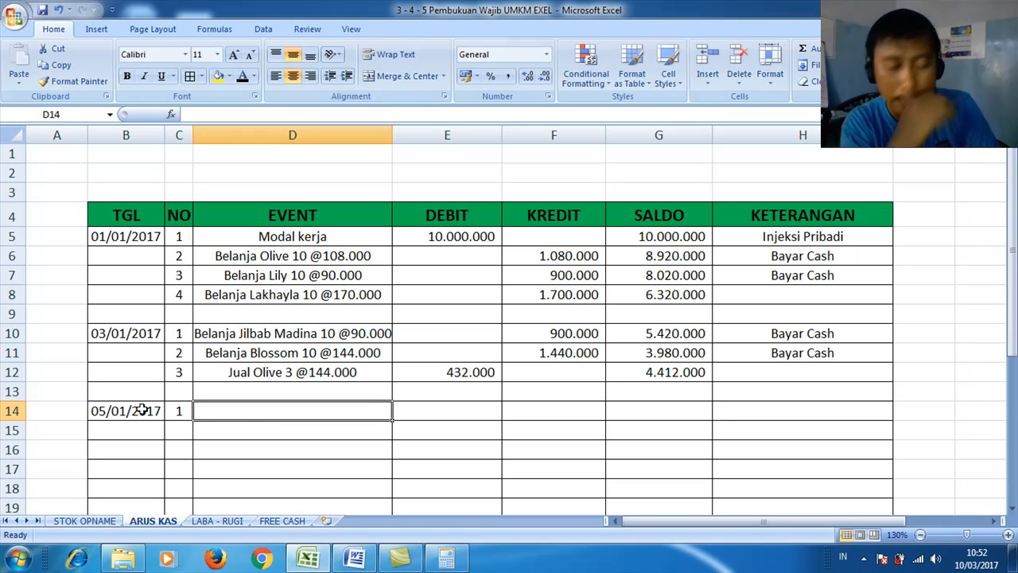
pyautogui.write('Jual')
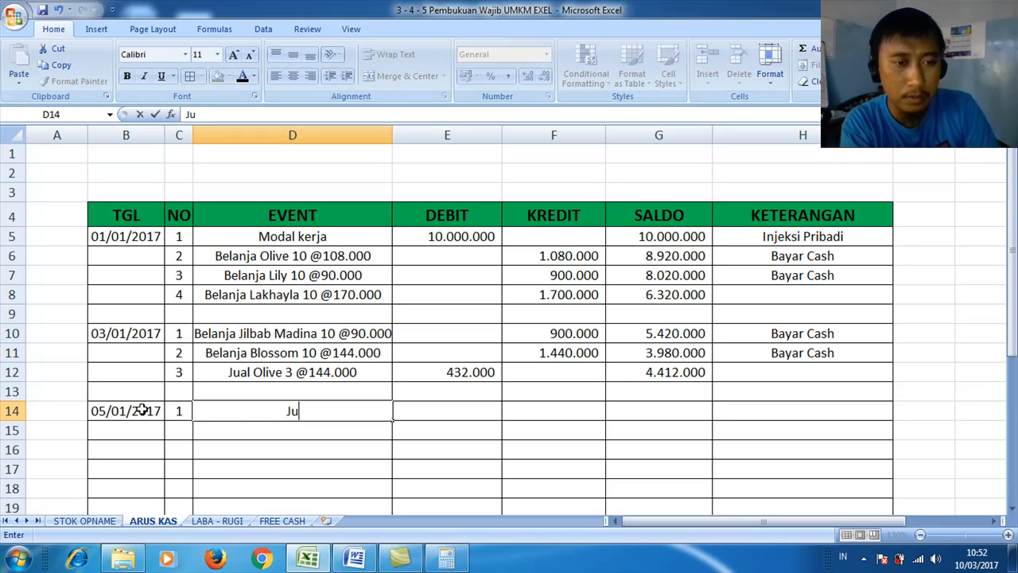
pyautogui.click(356, 555)
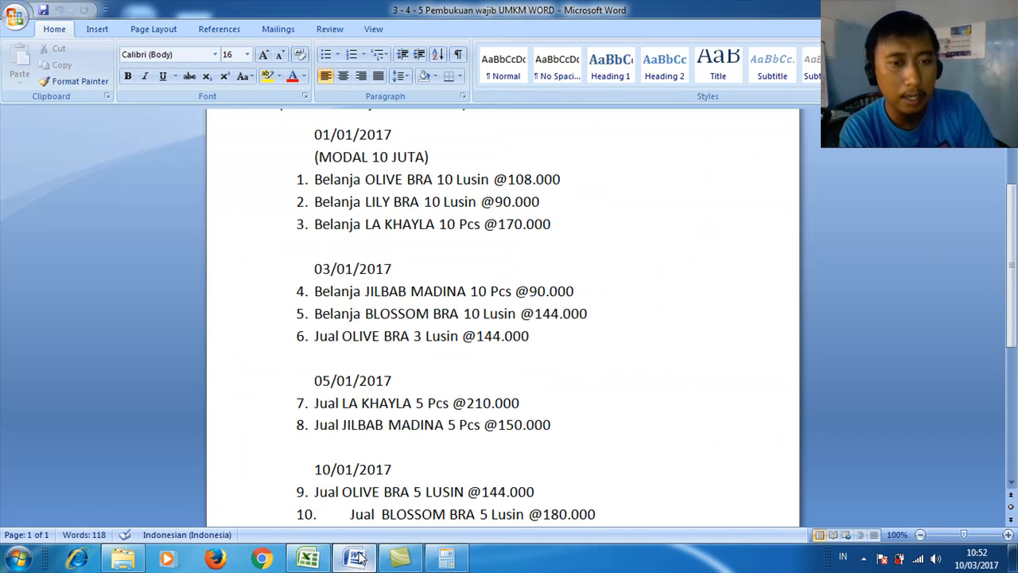
pyautogui.moveTo(316, 559)
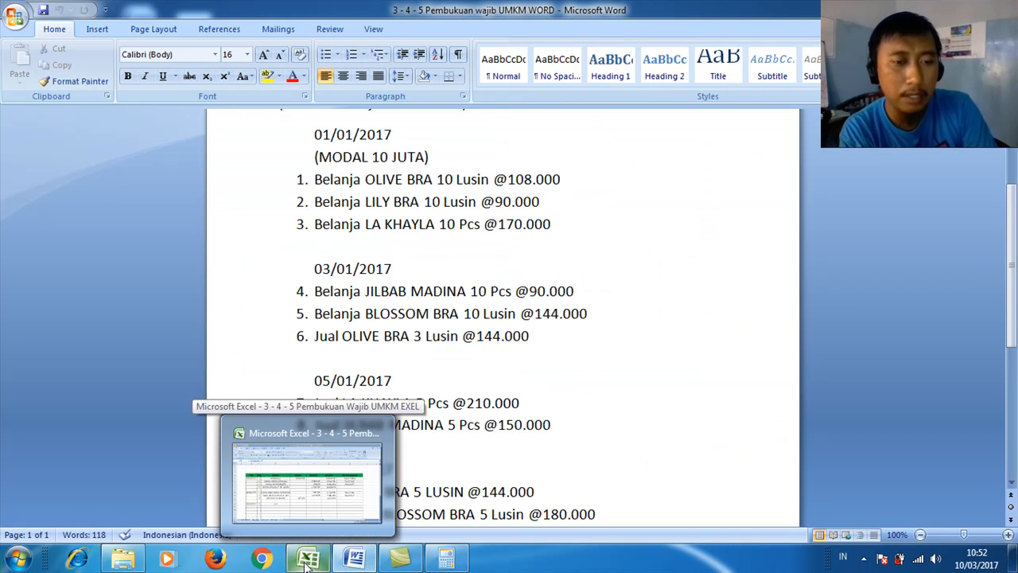
pyautogui.click(307, 434)
pyautogui.write('La')
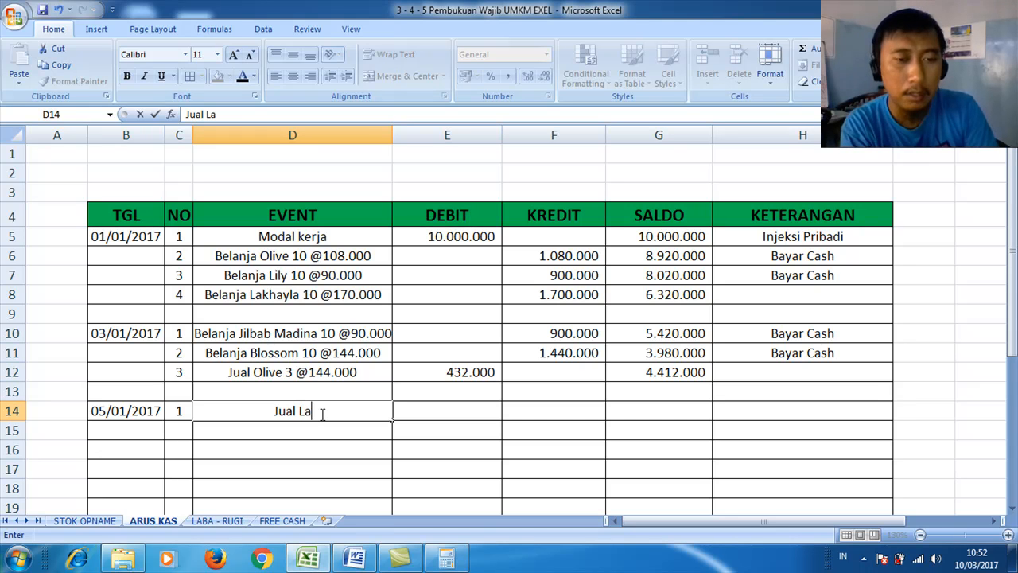
pyautogui.write('khayla 5')
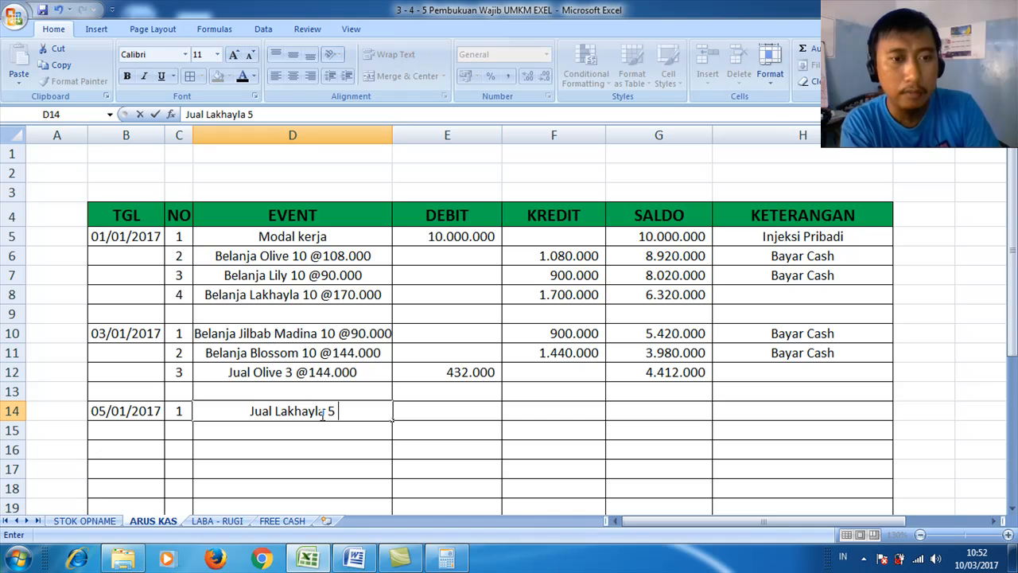
pyautogui.write(' @')
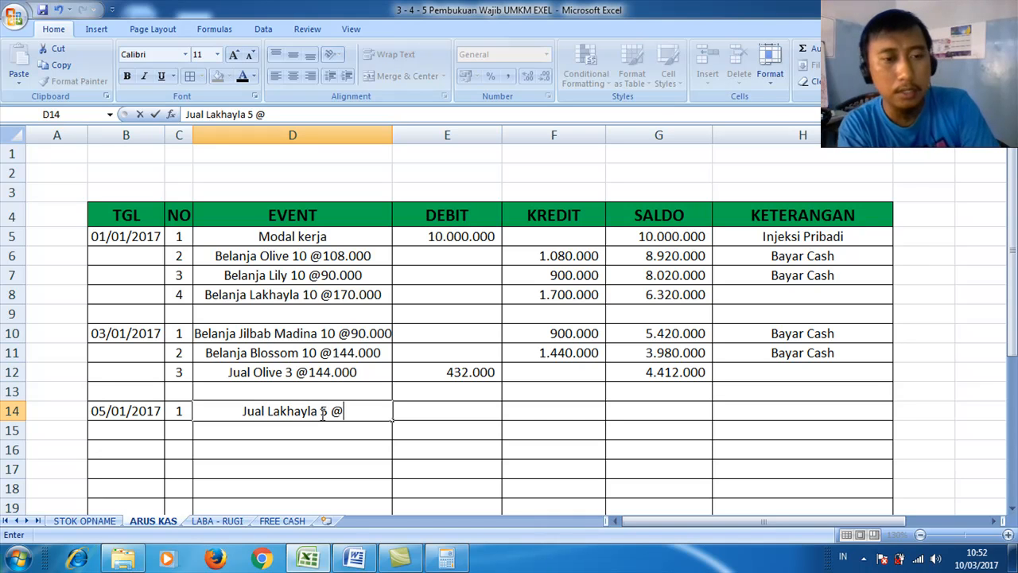
pyautogui.write('210000')
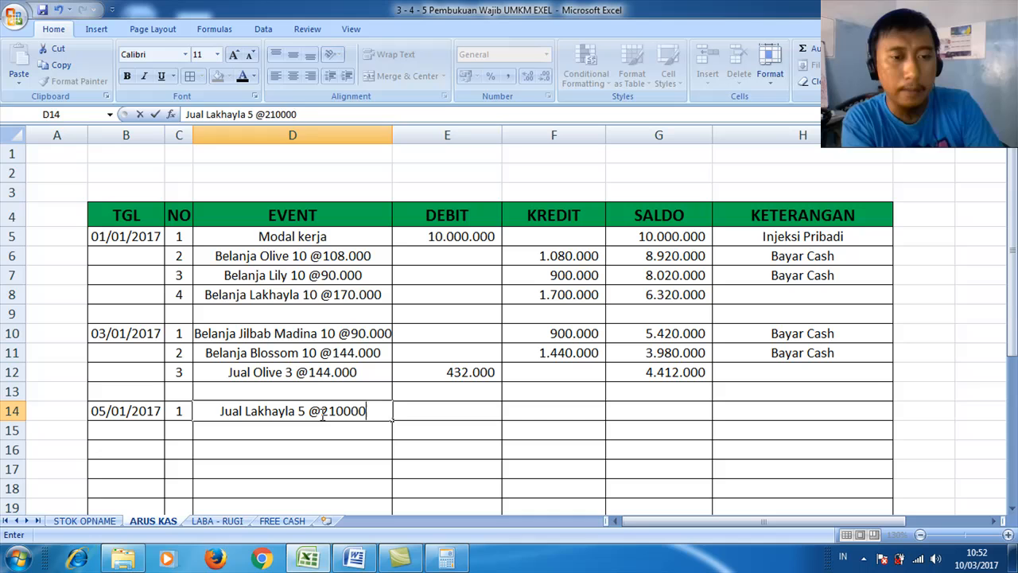
pyautogui.press('Tab')
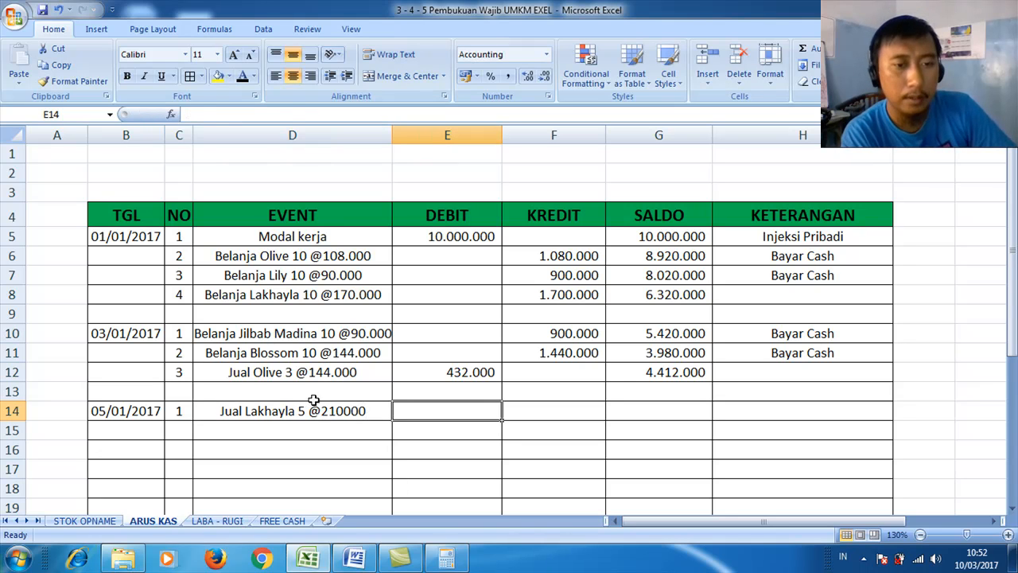
pyautogui.doubleClick(335, 411)
pyautogui.click(344, 411)
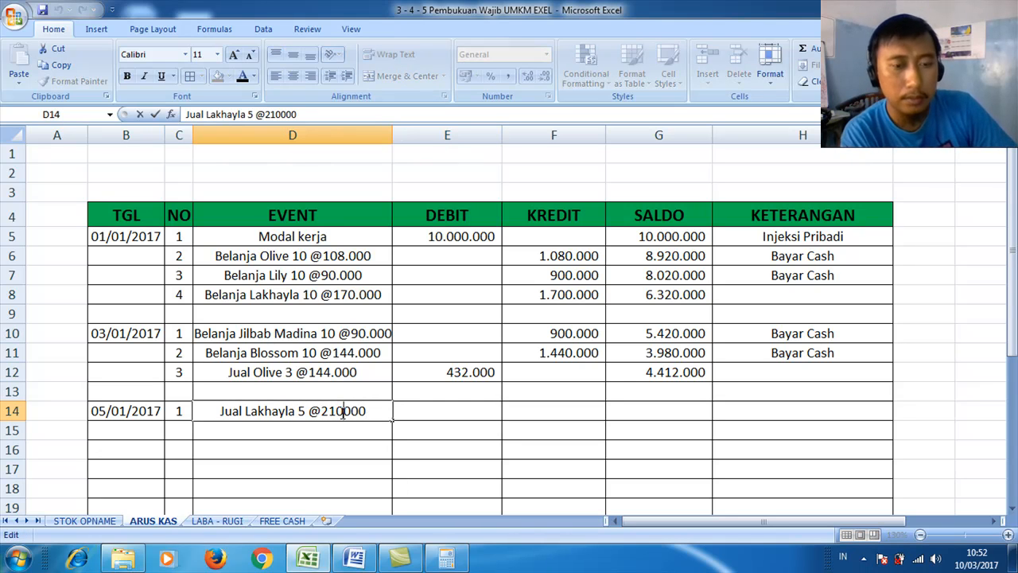
pyautogui.write('.')
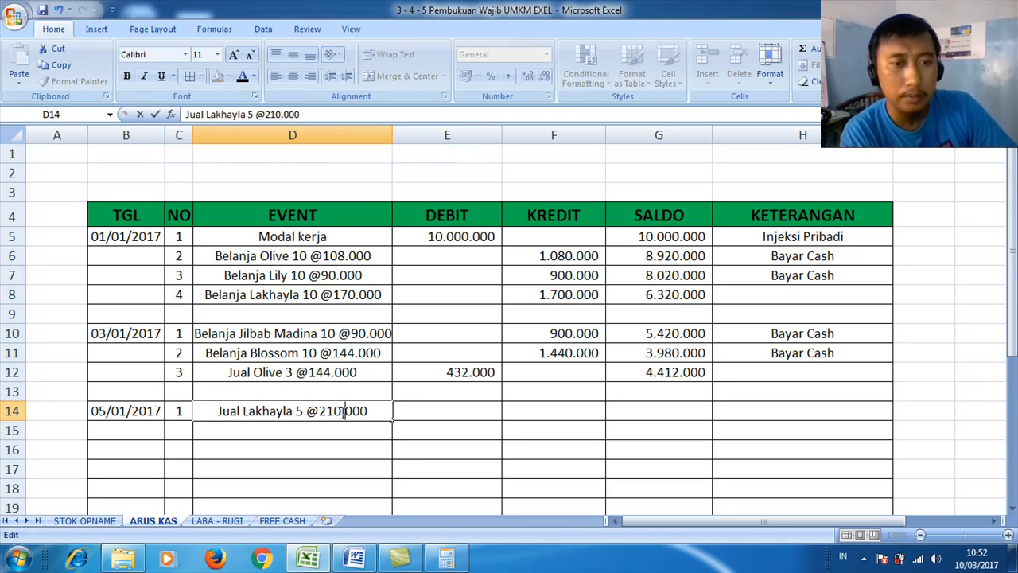
pyautogui.click(318, 559)
pyautogui.click(322, 559)
pyautogui.click(322, 560)
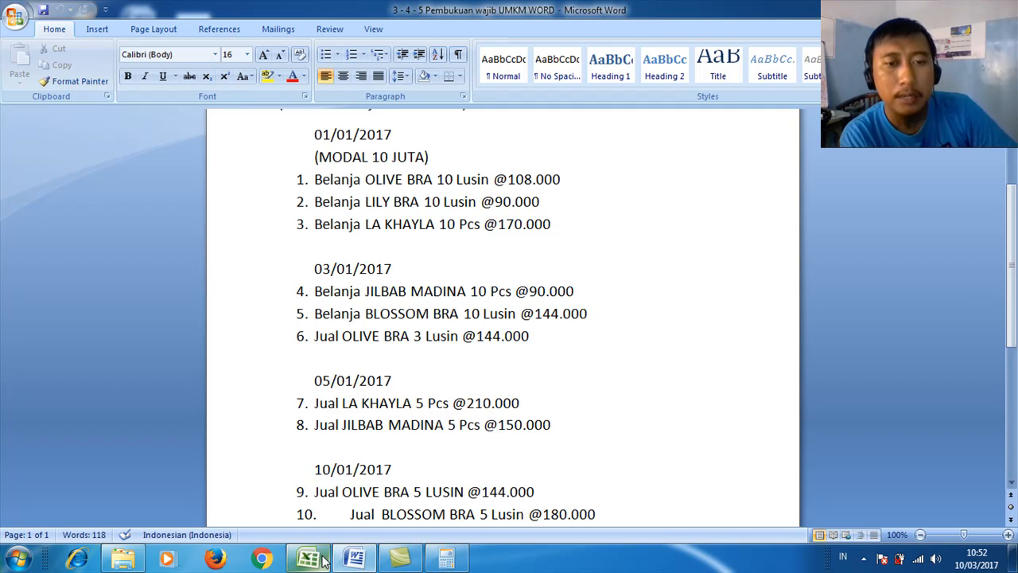
pyautogui.click(322, 559)
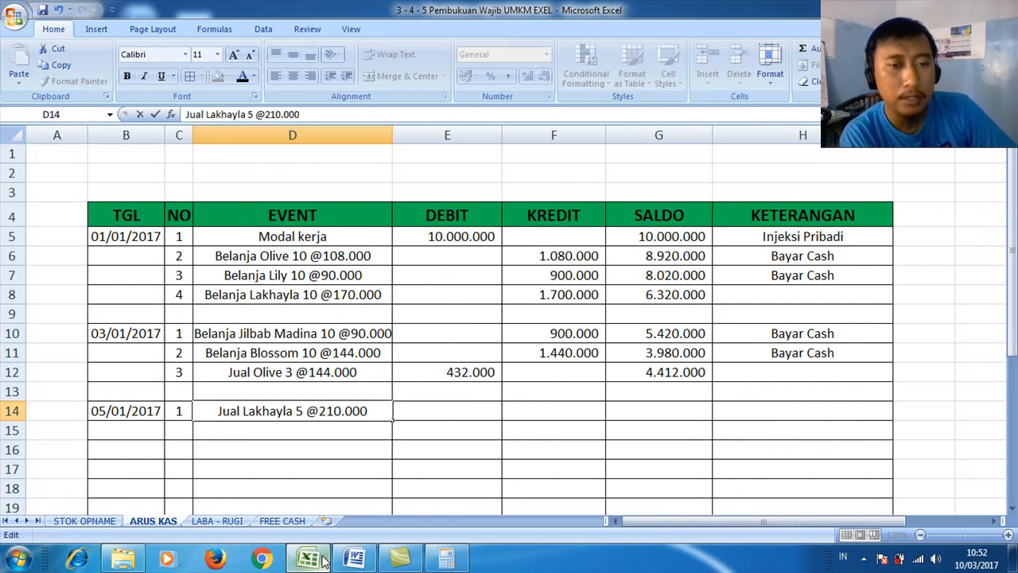
pyautogui.click(433, 411)
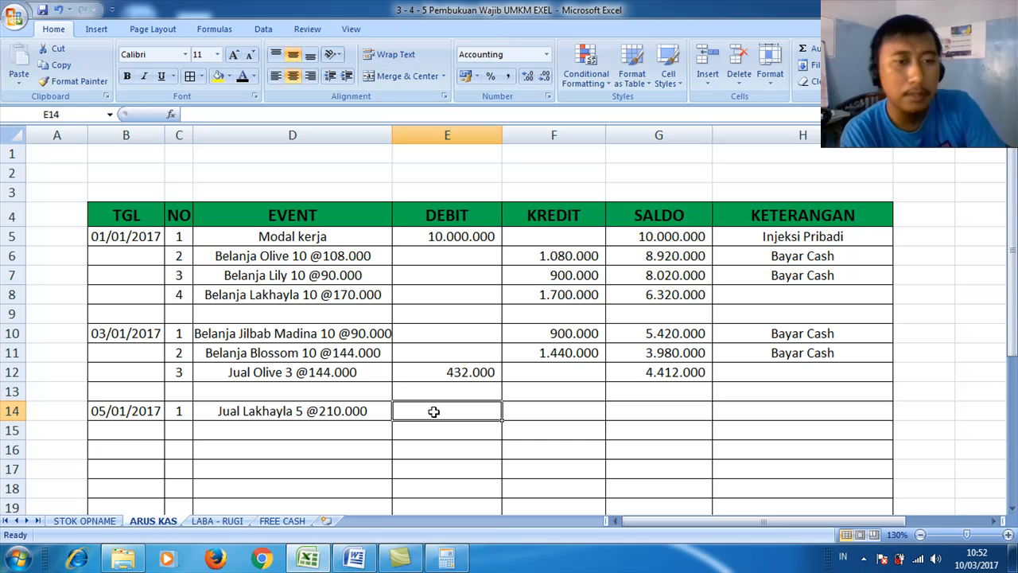
# Switch to the Calculator and multiply 5 by 210000 for the Lakhayla sale.
pyautogui.click(445, 561)
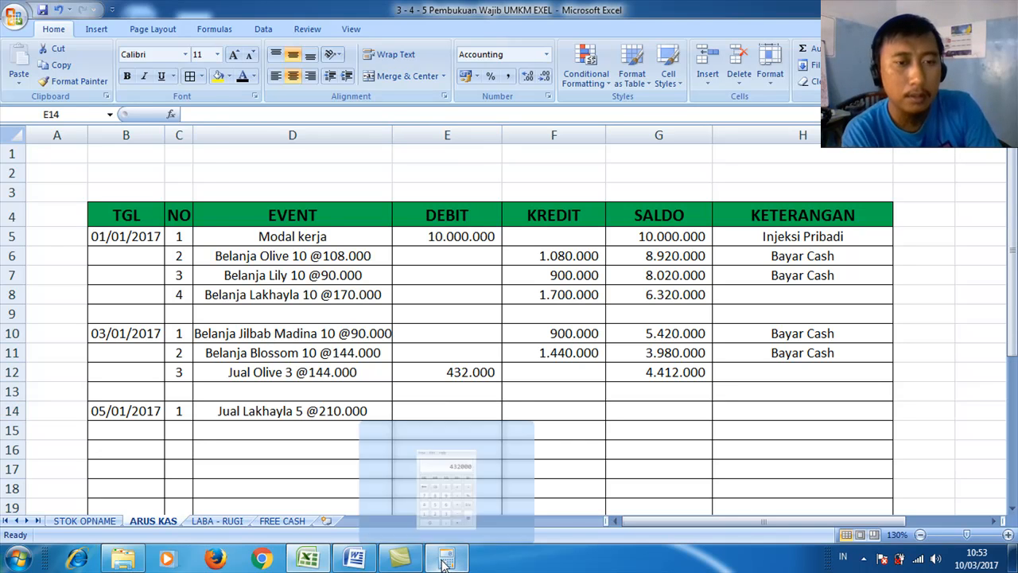
pyautogui.write('5')
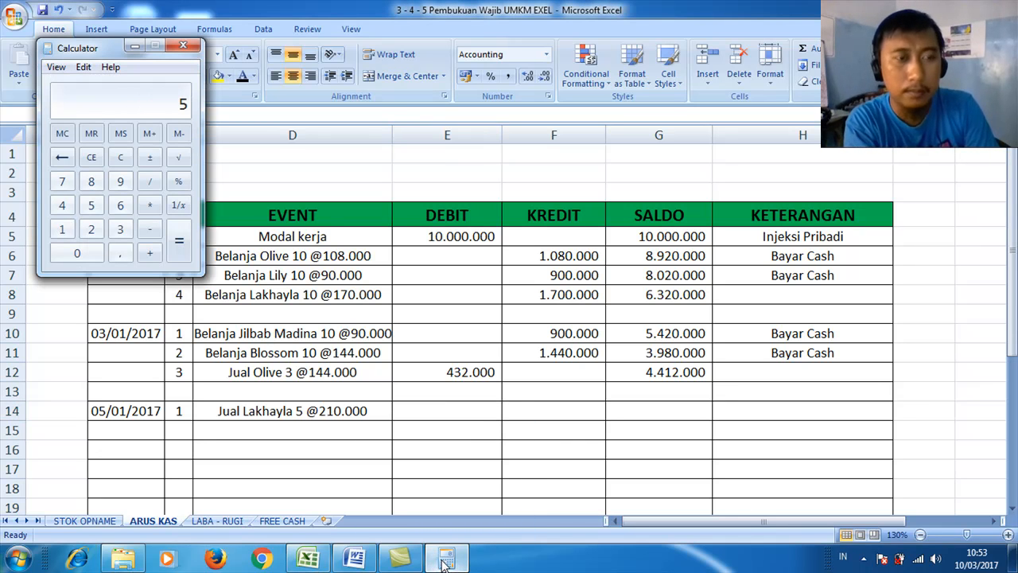
pyautogui.write('*210000')
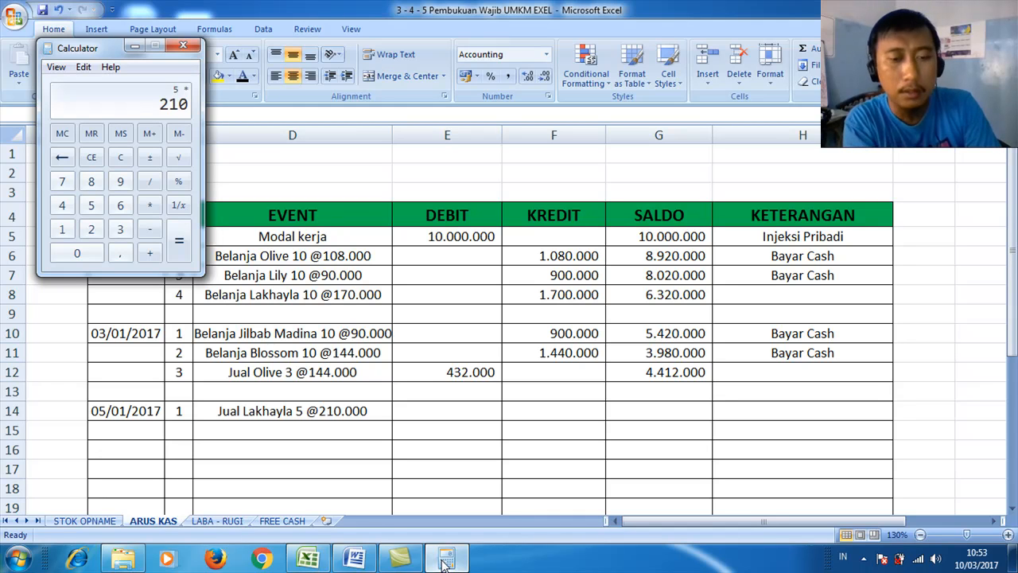
pyautogui.press('Return')
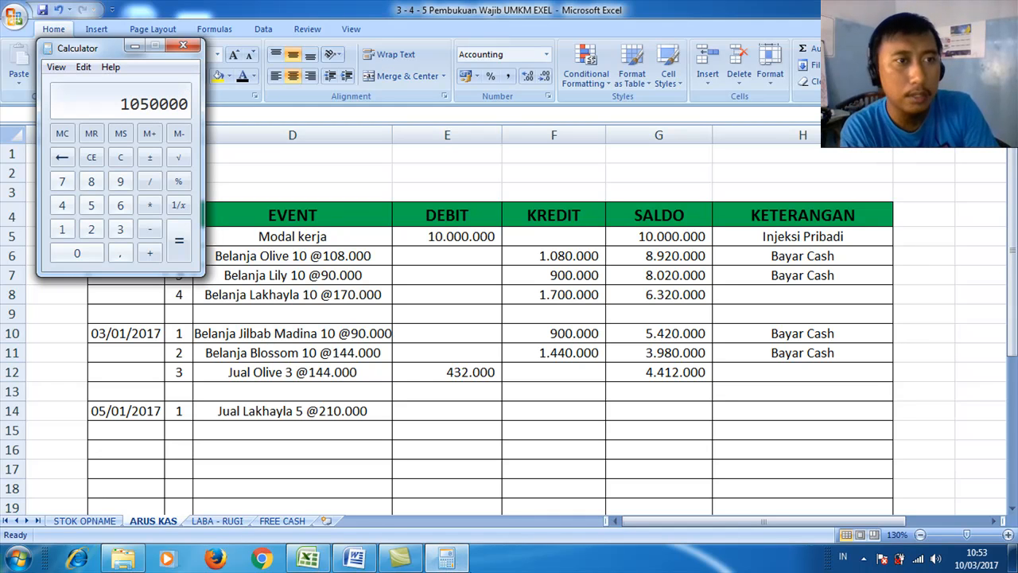
# Switch back to Excel and enter 1500000 as the debit for the Lakhayla sale in E14.
pyautogui.click(443, 411)
pyautogui.write('150000')
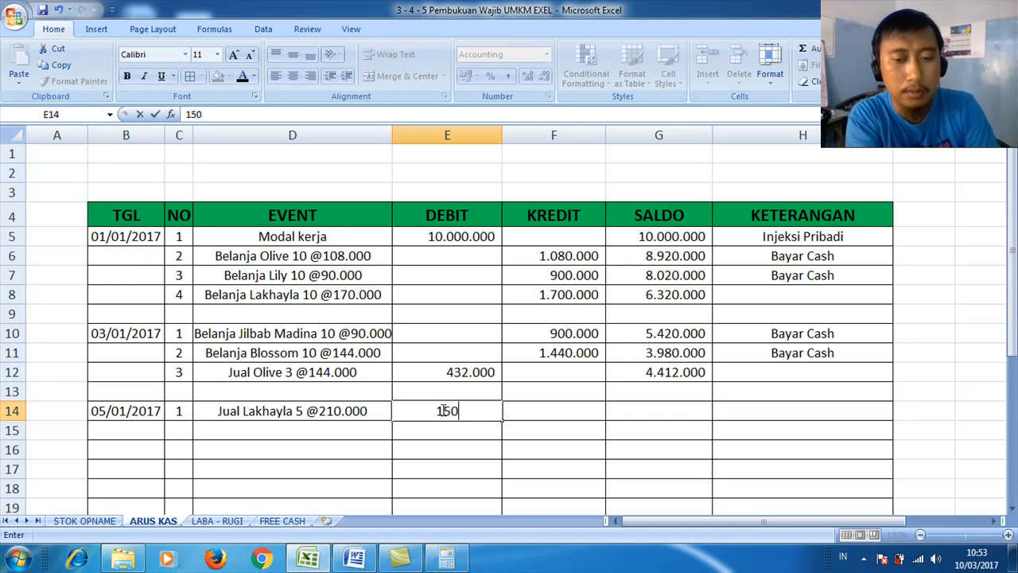
pyautogui.press('Tab')
pyautogui.press('Tab')
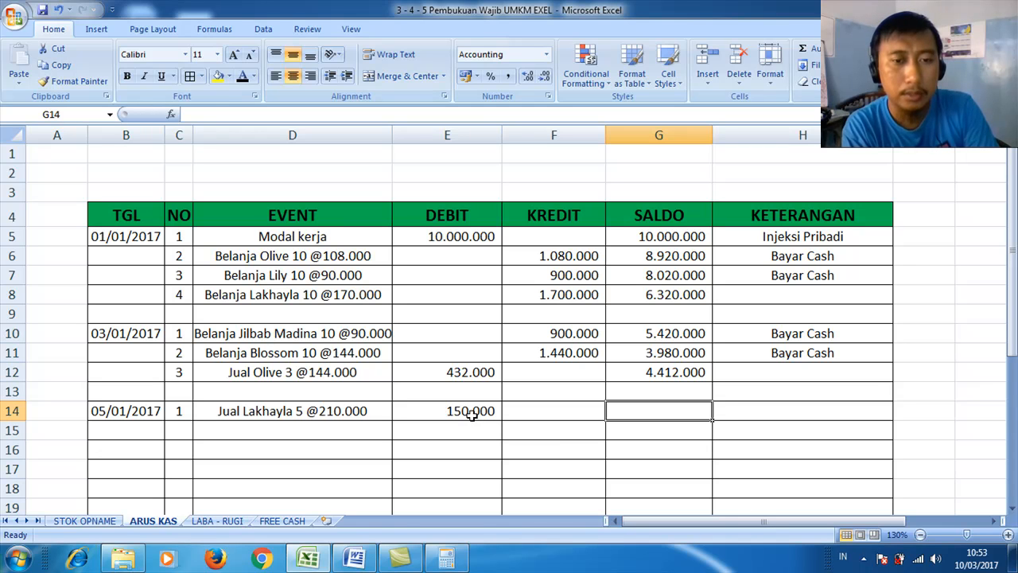
pyautogui.doubleClick(473, 413)
pyautogui.write('0')
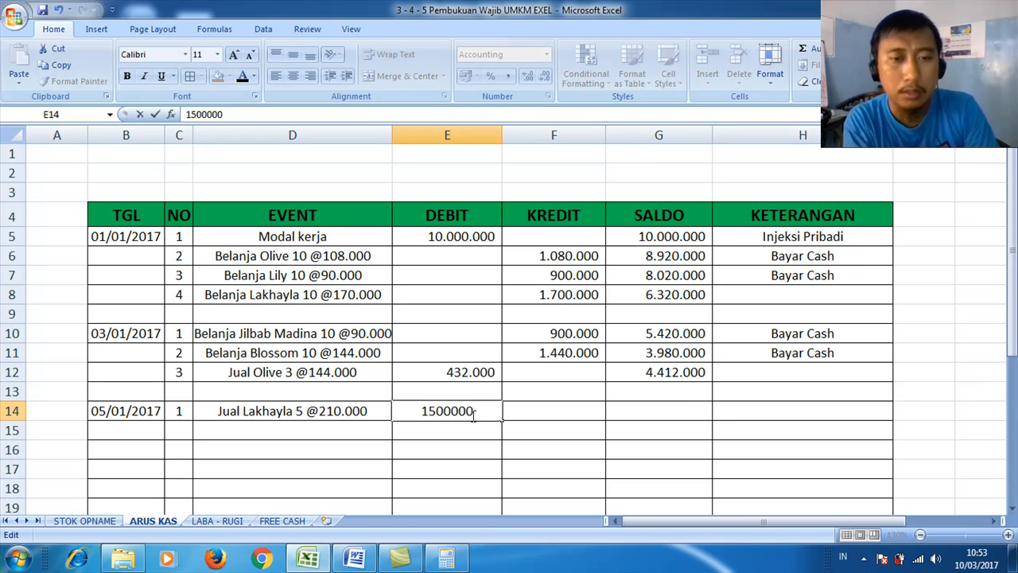
# Calculate the balance in G14 by adding the debit in E14 to the previous balance in G12.
pyautogui.click(645, 412)
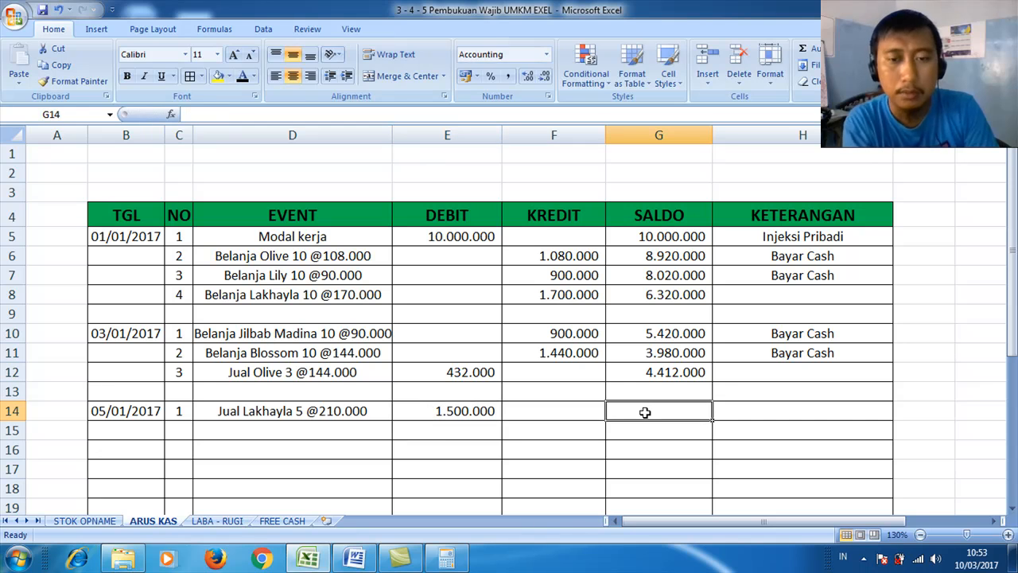
pyautogui.write('=')
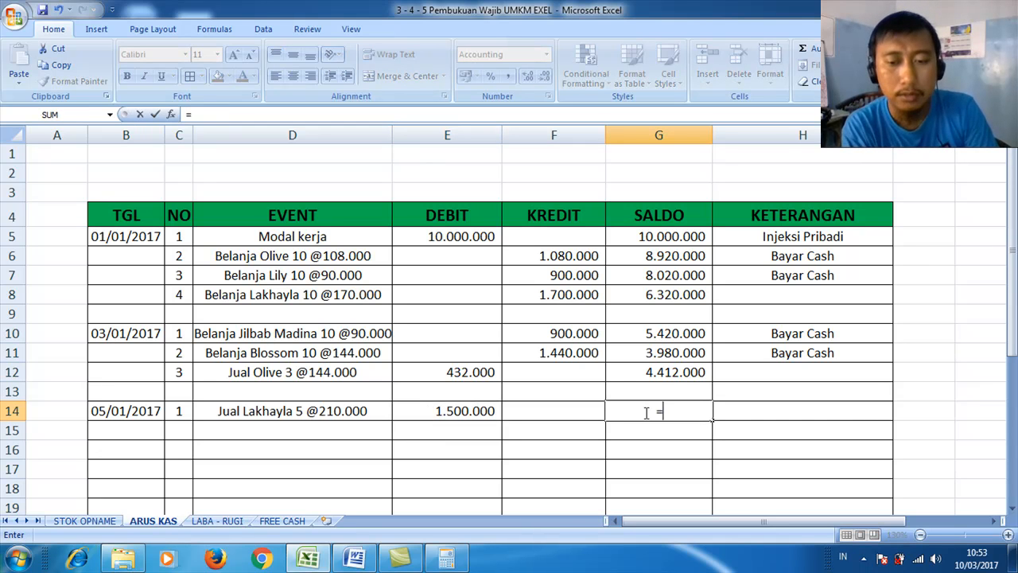
pyautogui.press('Up')
pyautogui.press('Up')
pyautogui.write('+')
pyautogui.press('Left')
pyautogui.press('Left')
pyautogui.press('Return')
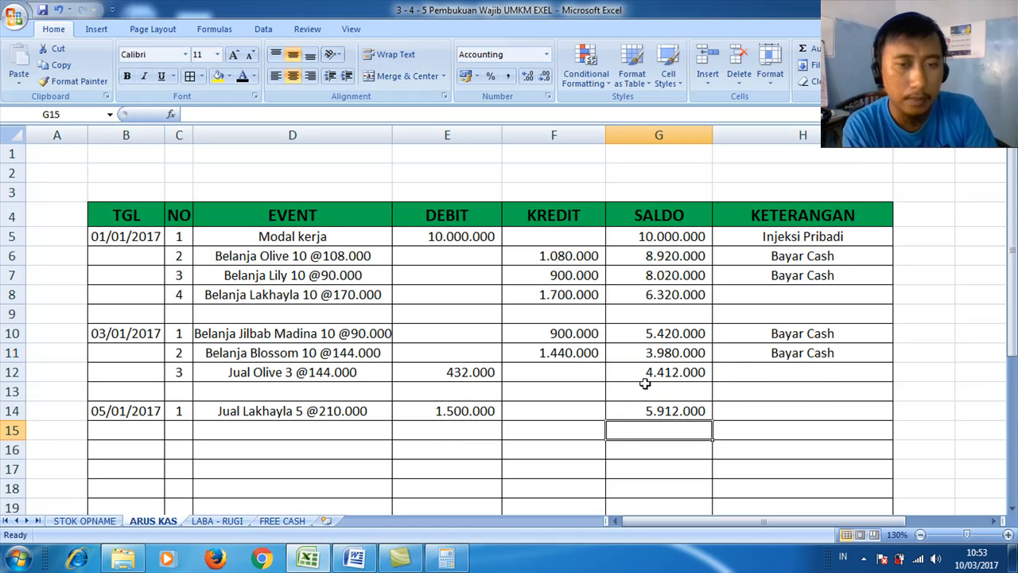
# Enter the remark "Bayar Cash" for the Olive sale in H12 and the Lakhayla sale in H14.
pyautogui.click(806, 376)
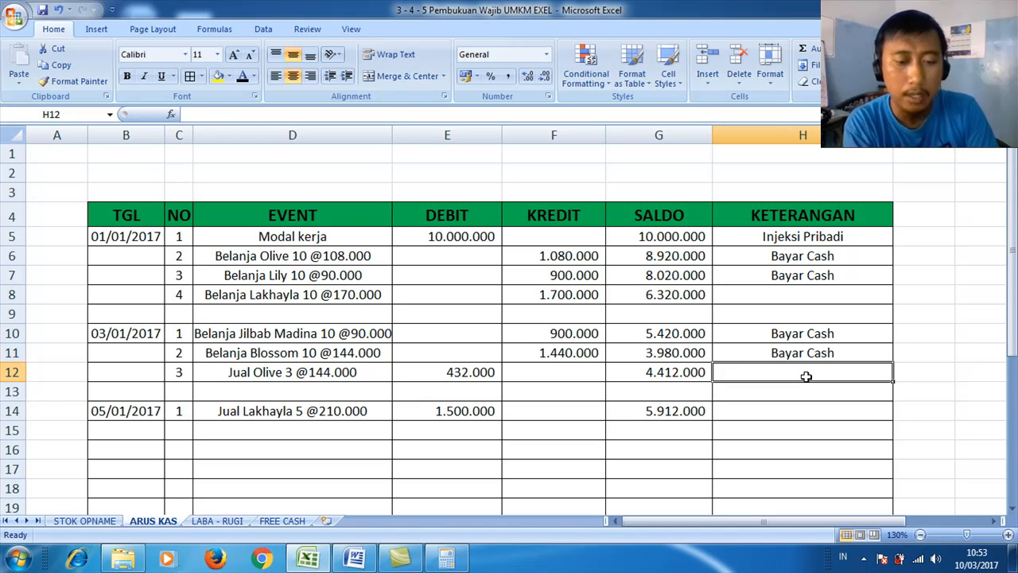
pyautogui.write('Bayar')
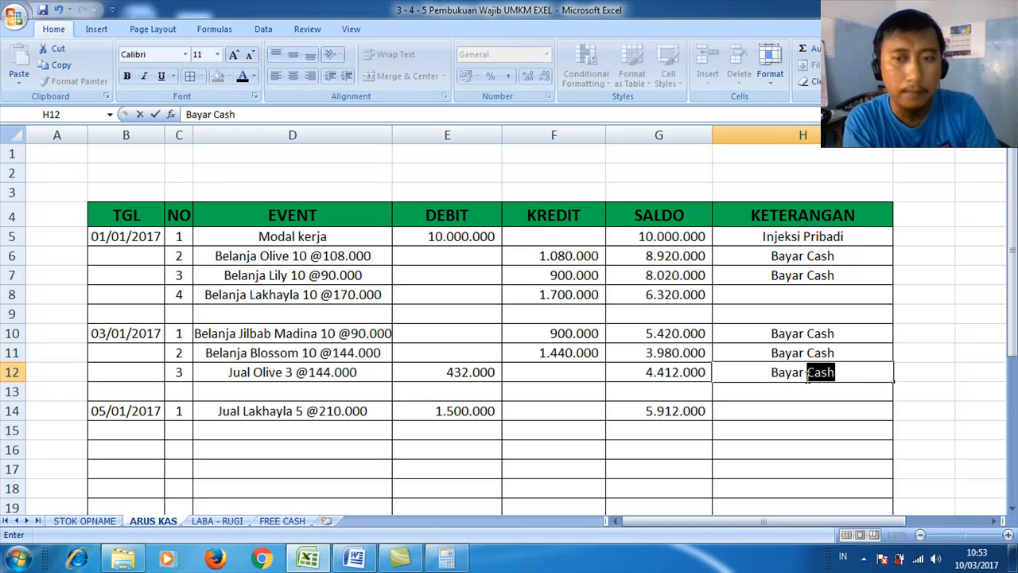
pyautogui.press('Return')
pyautogui.press('Return')
pyautogui.write('Bayar')
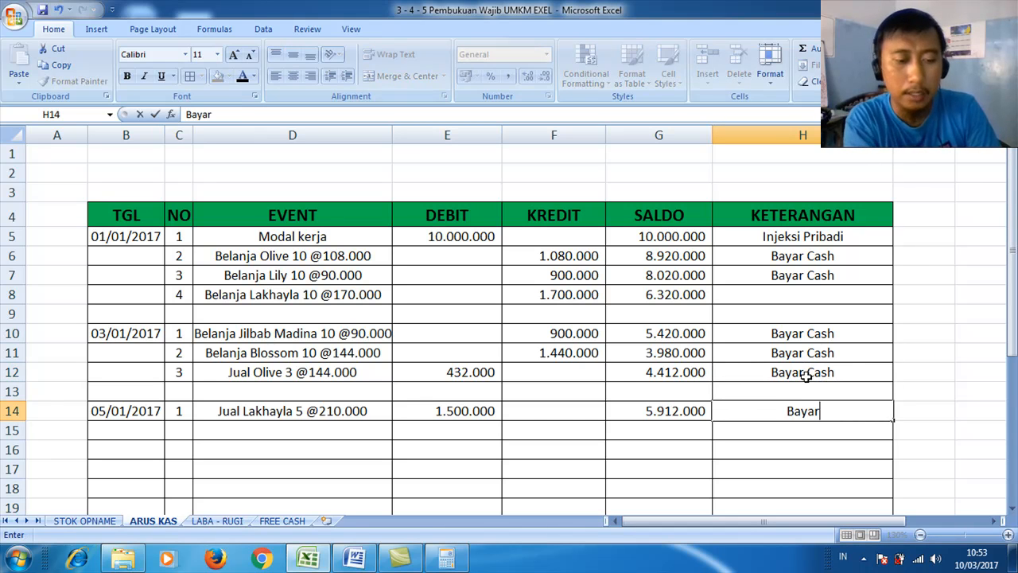
pyautogui.write(' Cash')
pyautogui.press('Return')
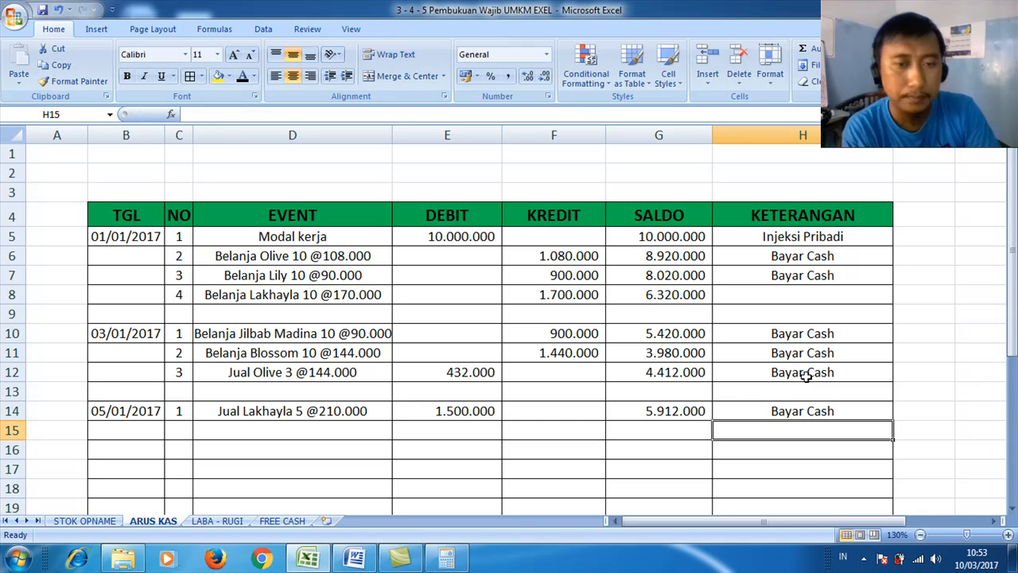
# Enter number 2 in C15 for the second entry dated 05/01/2017.
pyautogui.press('Left')
pyautogui.press('Left')
pyautogui.press('Left')
pyautogui.press('Left')
pyautogui.press('Left')
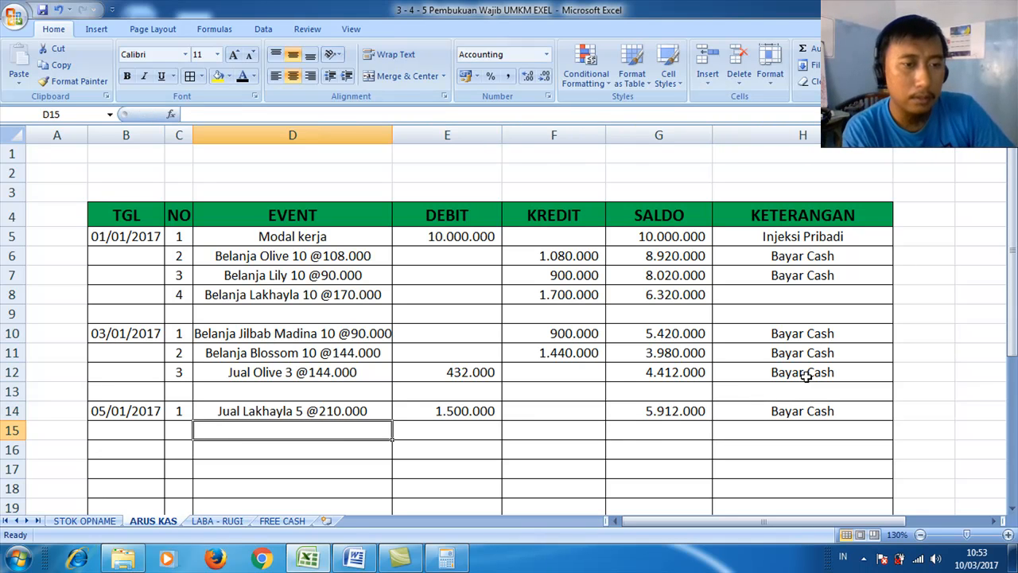
pyautogui.write('2')
pyautogui.press('Tab')
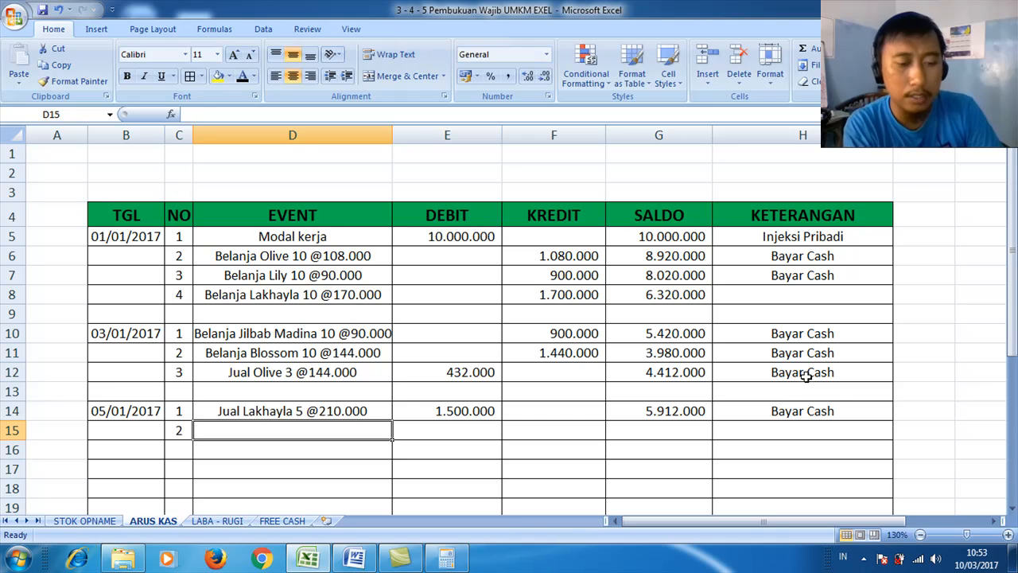
pyautogui.write('Jual Ji')
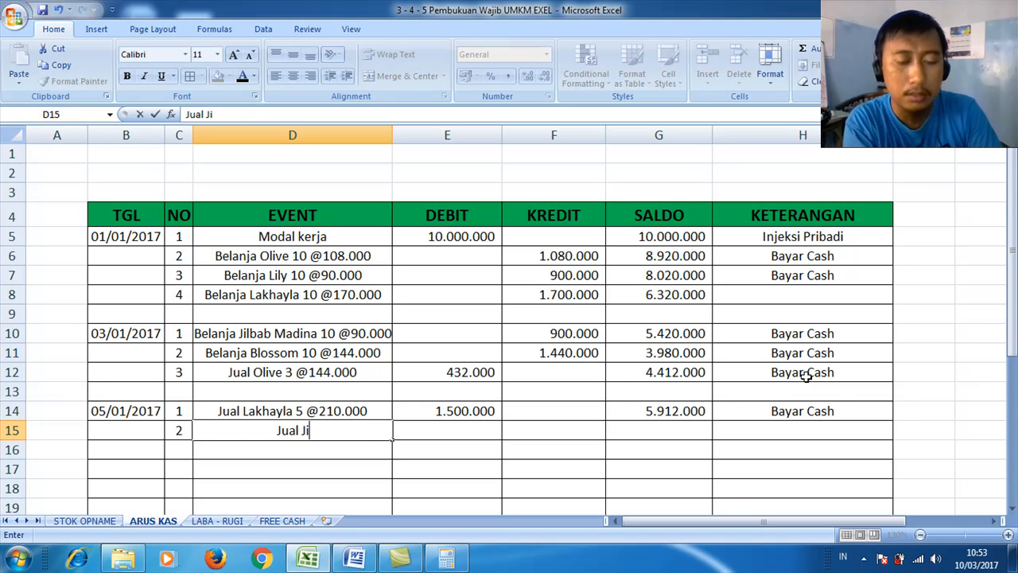
pyautogui.write('labab Madin')
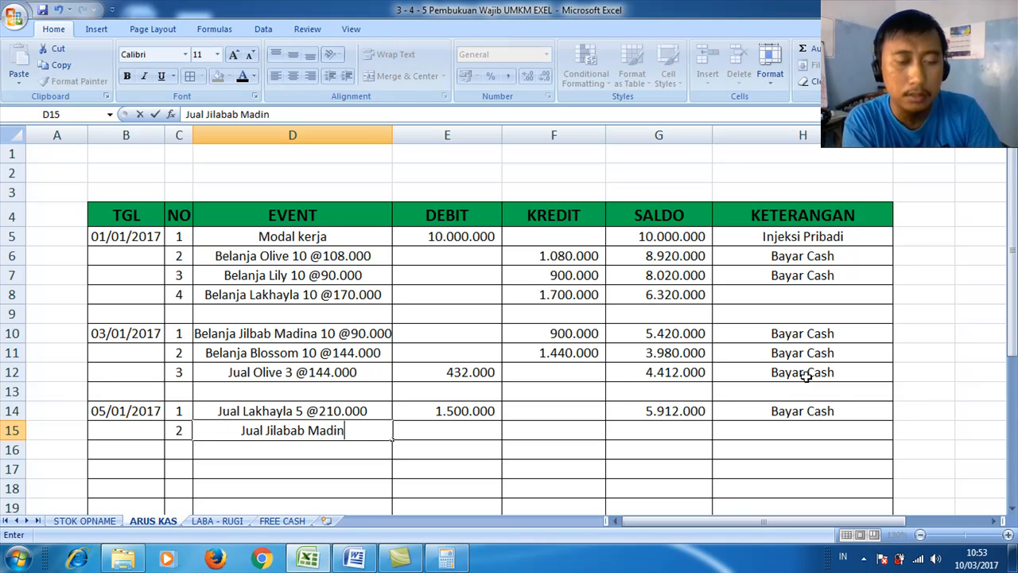
pyautogui.write('a 5')
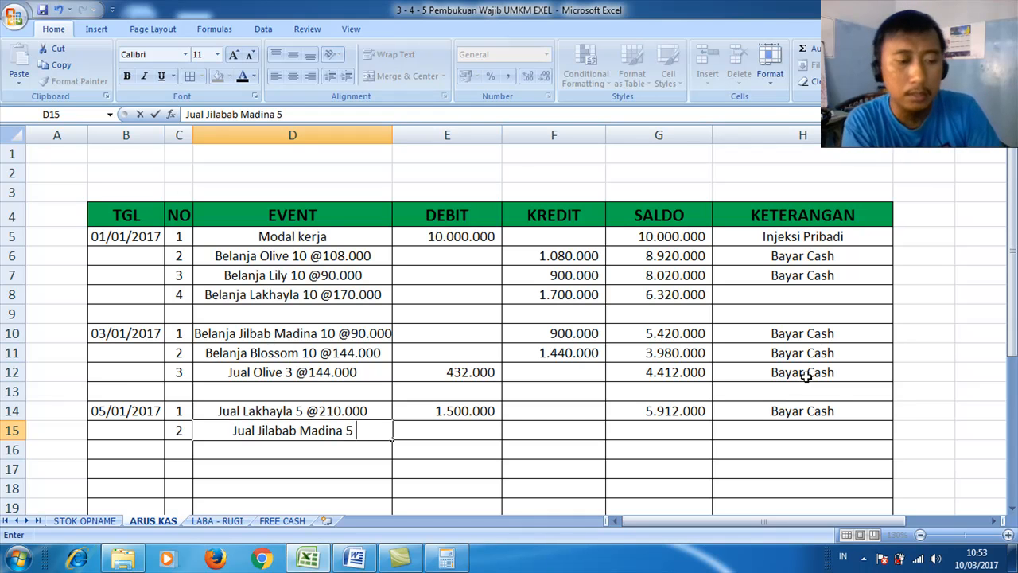
pyautogui.write(' @1')
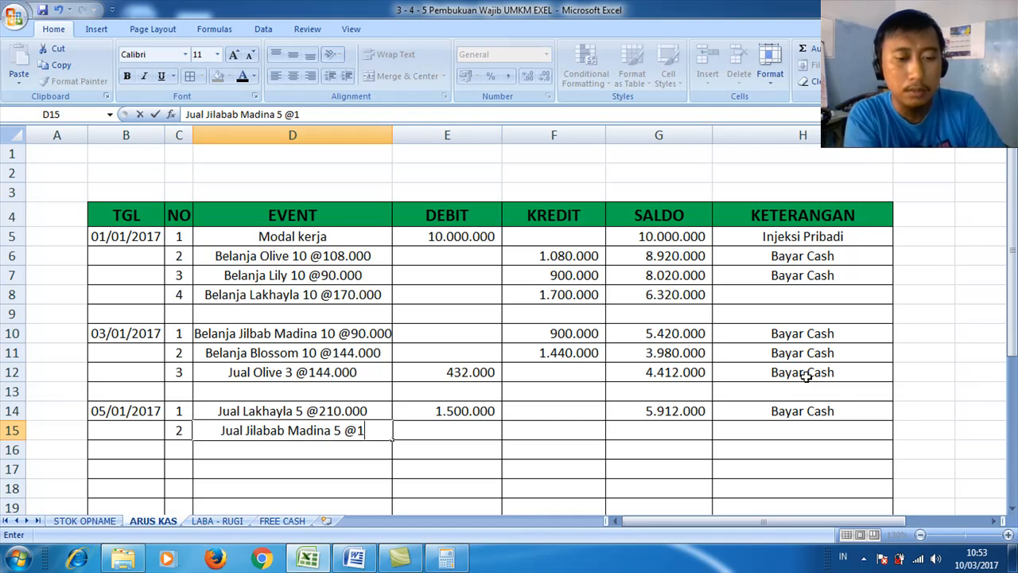
pyautogui.write('50.000')
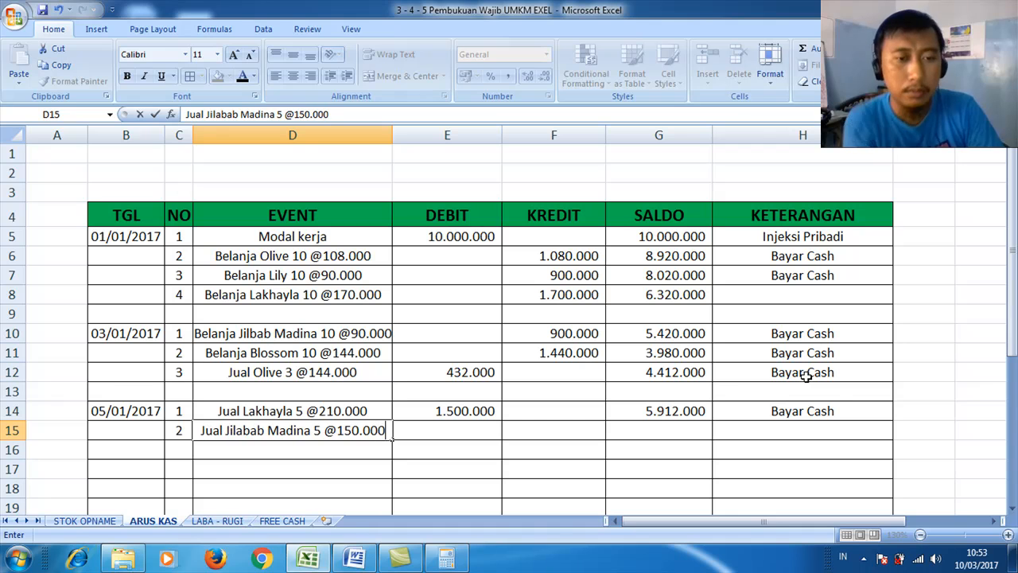
pyautogui.press('Tab')
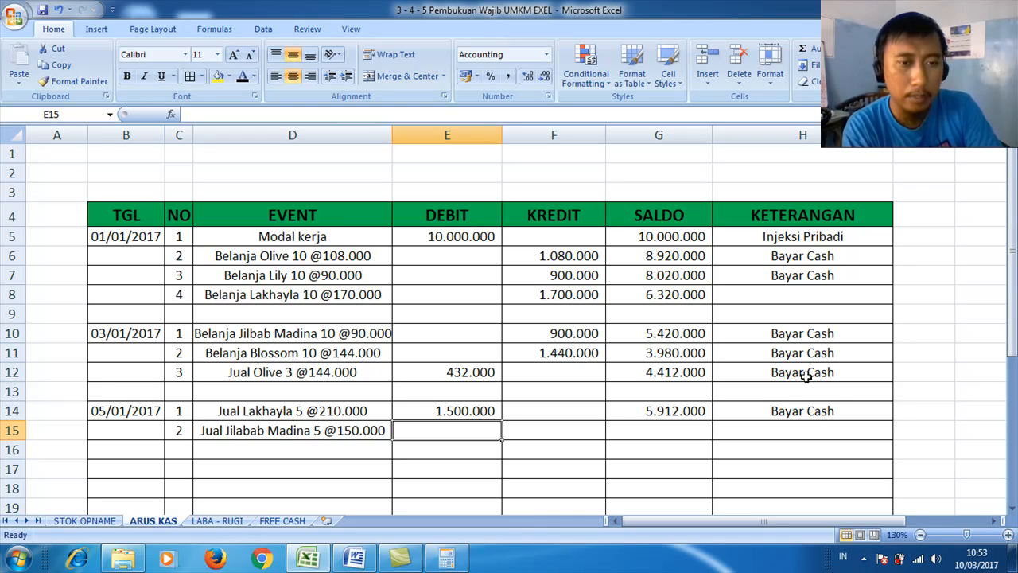
pyautogui.write('750000')
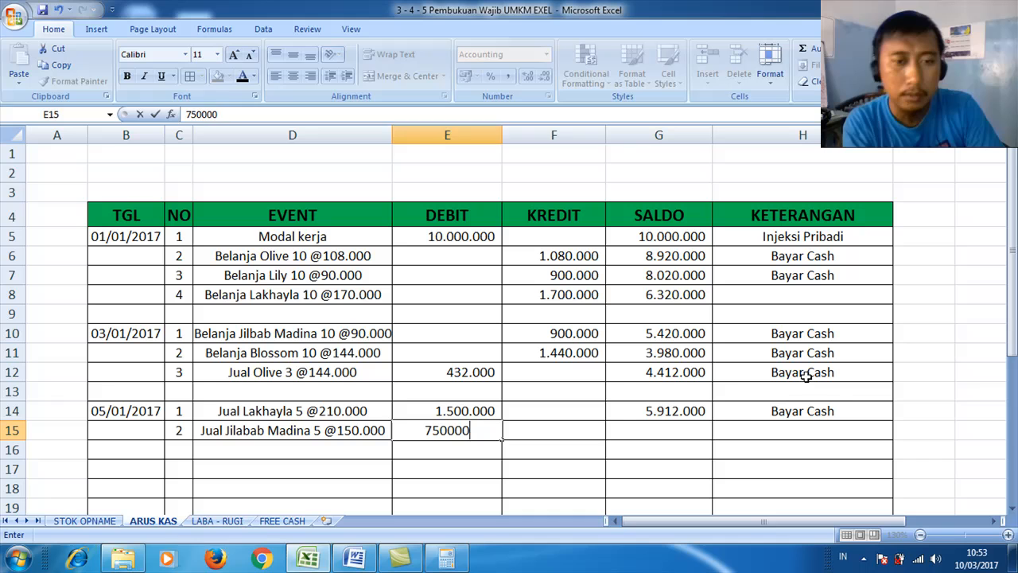
pyautogui.press('Tab')
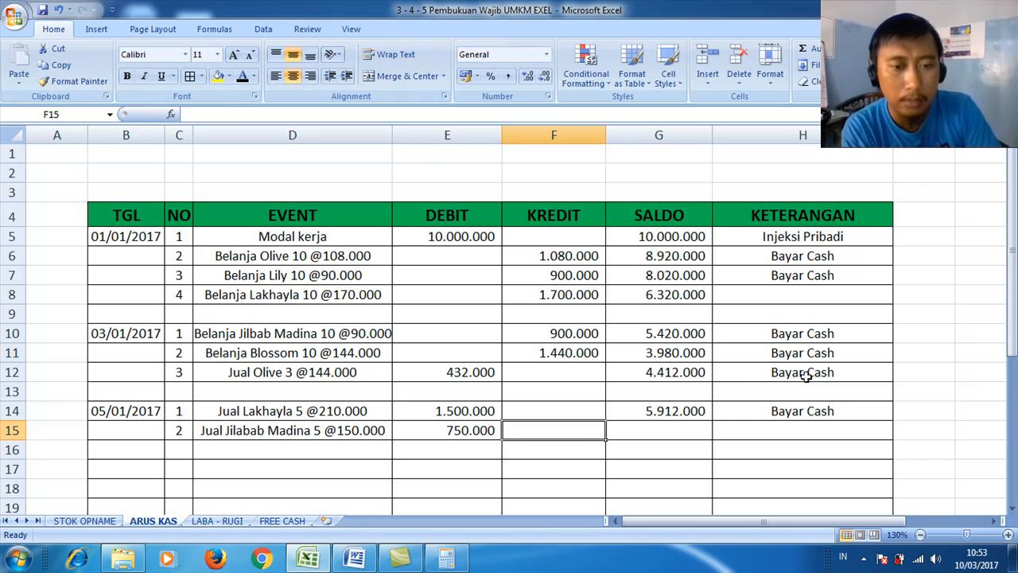
# Switch to the Calculator and multiply 150000 by 5 to check the Jilabab Madina sale.
pyautogui.click(454, 561)
pyautogui.write('150000')
pyautogui.press('*')
pyautogui.write('5')
pyautogui.press('Return')
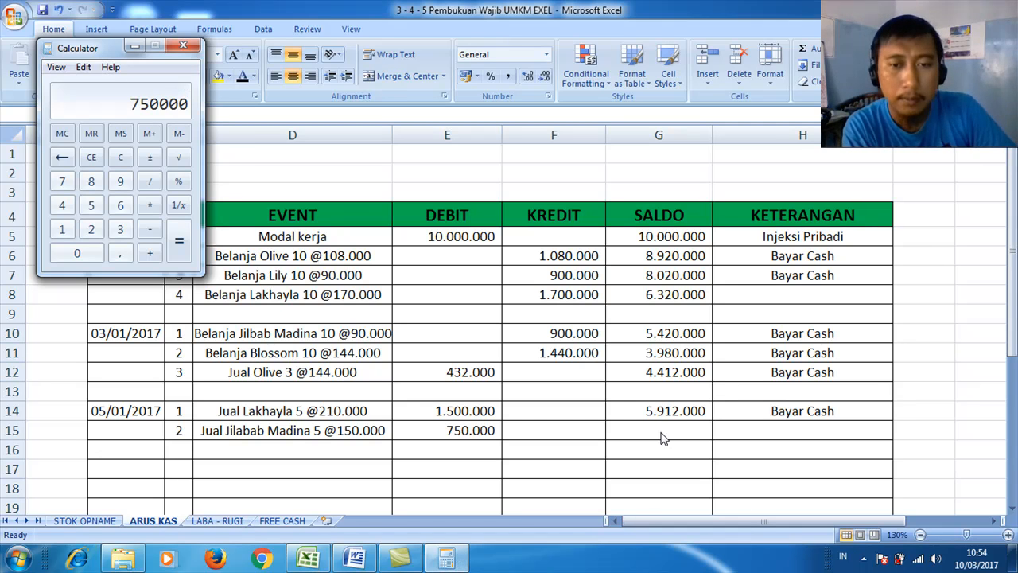
# Switch back to Excel and try to enter a balance formula referencing G14, working in cell G14.
pyautogui.hotkey('alt', 'Tab')
pyautogui.press('Up')
pyautogui.press('Right')
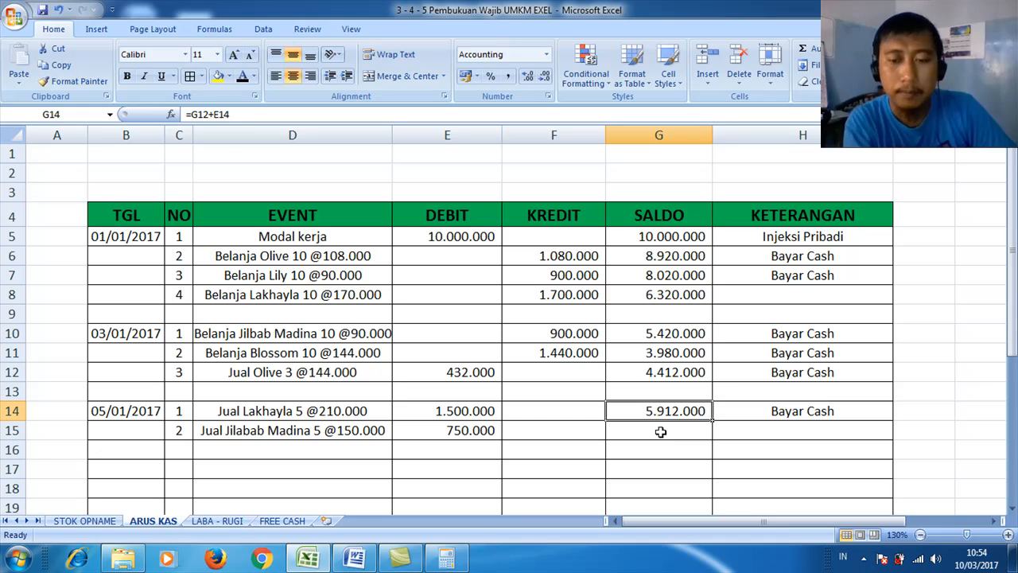
pyautogui.write('=')
pyautogui.hotkey('ctrl', 'z')
pyautogui.click(661, 432)
pyautogui.press('Up')
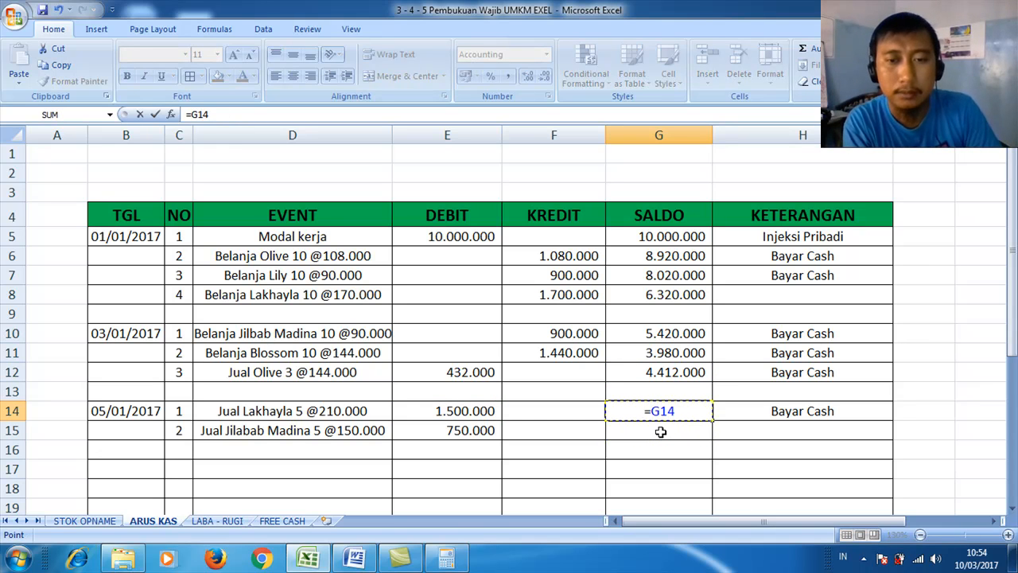
pyautogui.hotkey('ctrl', 'z')
pyautogui.hotkey('ctrl', 'z')
pyautogui.hotkey('ctrl', 'z')
pyautogui.hotkey('ctrl', 'z')
pyautogui.hotkey('ctrl', 'z')
pyautogui.hotkey('ctrl', 'z')
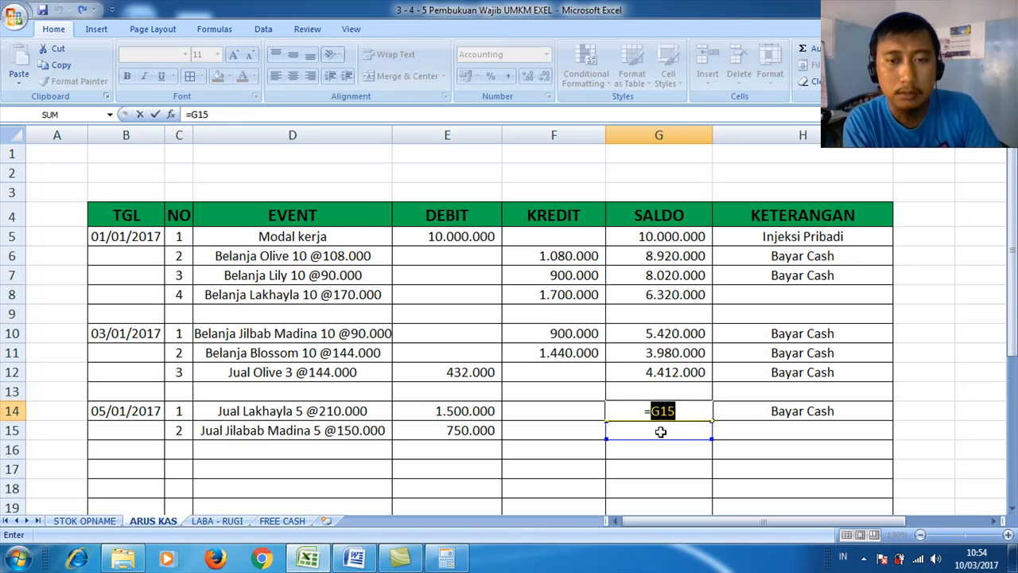
pyautogui.press('Return')
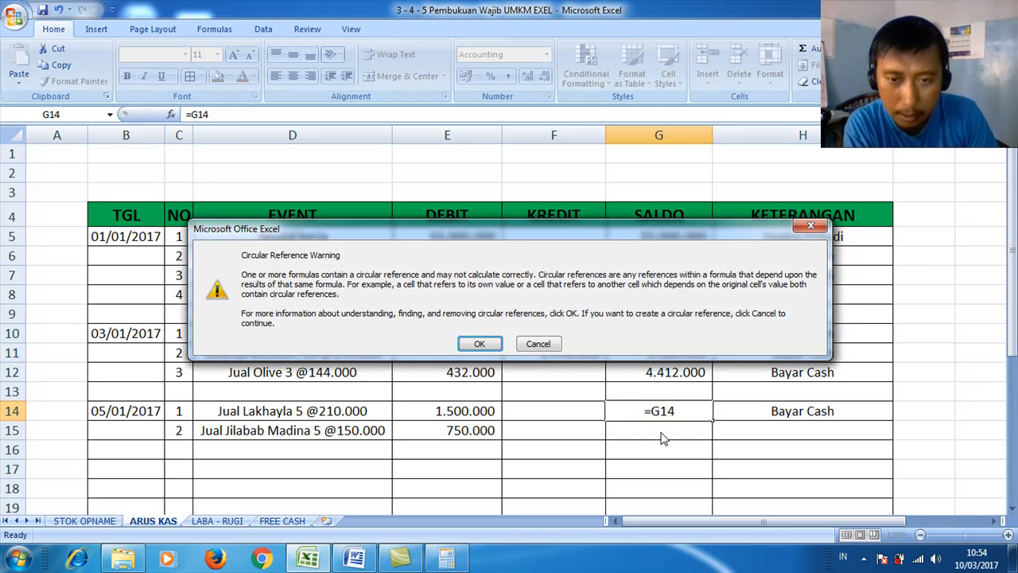
pyautogui.click(809, 228)
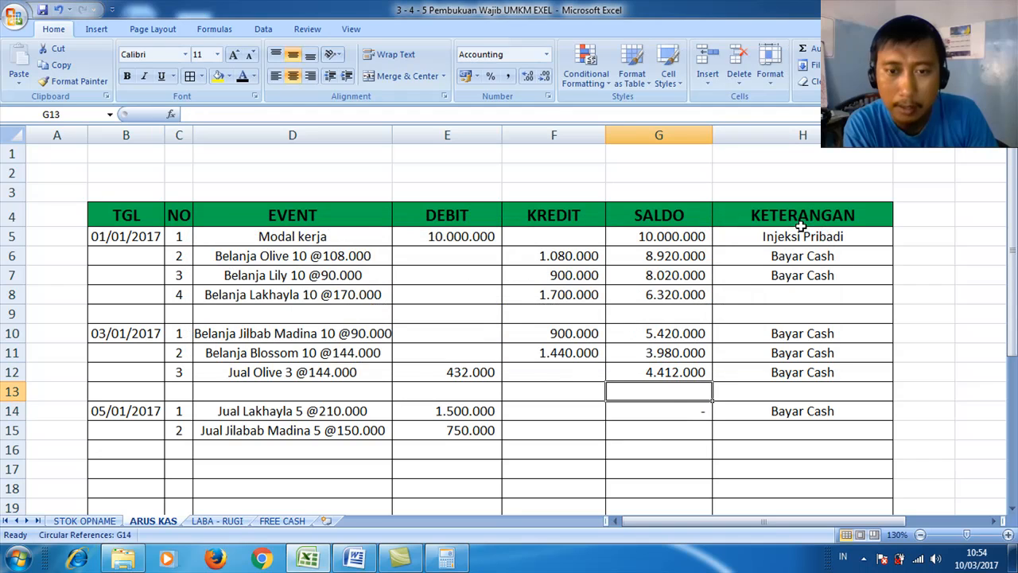
pyautogui.click(661, 430)
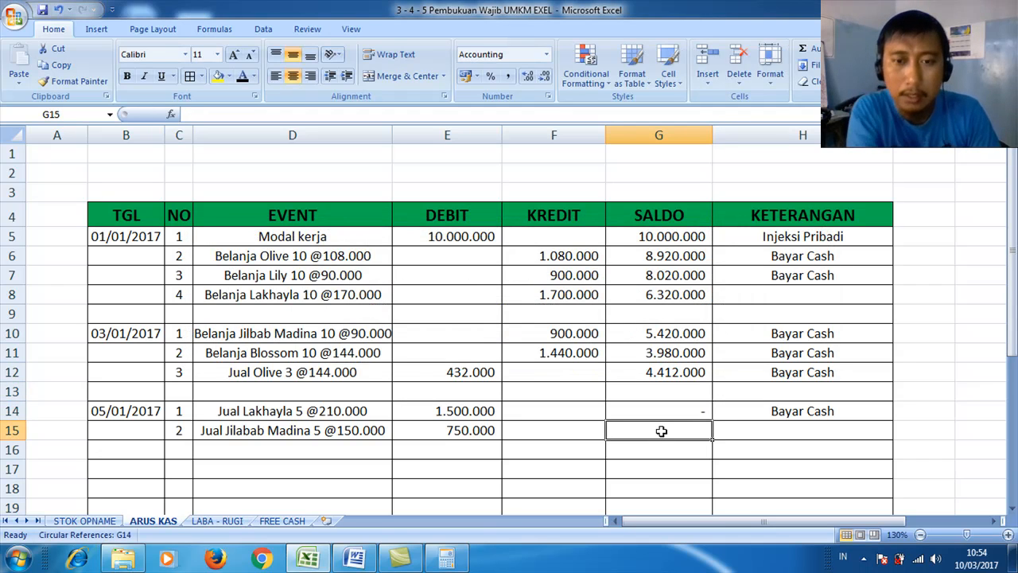
pyautogui.write('=')
pyautogui.press('Up')
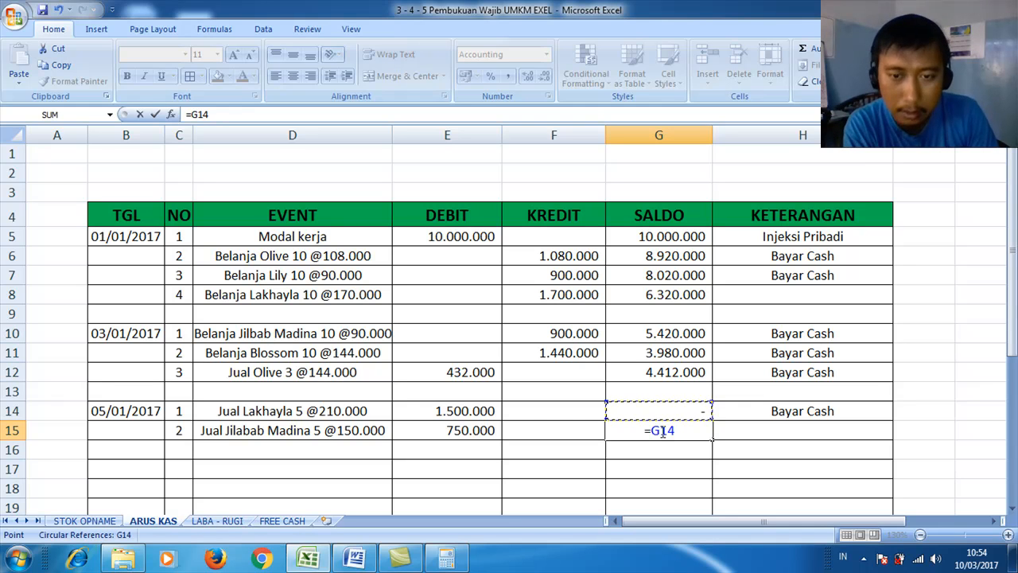
pyautogui.moveTo(677, 430); pyautogui.dragTo(609, 430)
pyautogui.press('BackSpace')
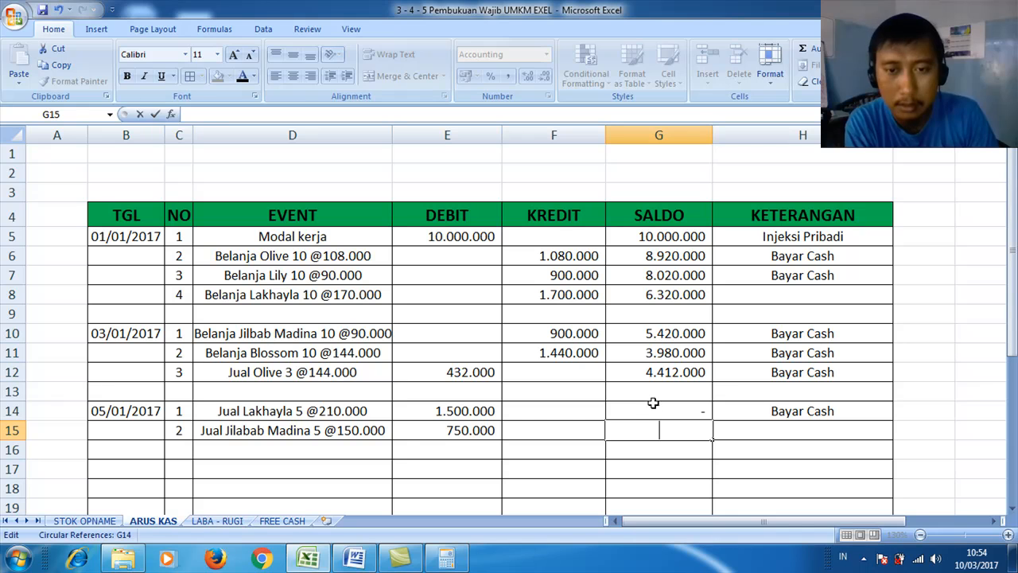
# Re-enter the Lakhayla sale's balance in G14 as the sum of G12 and E14.
pyautogui.click(655, 411)
pyautogui.write('=')
pyautogui.press('Up')
pyautogui.press('Up')
pyautogui.write('+')
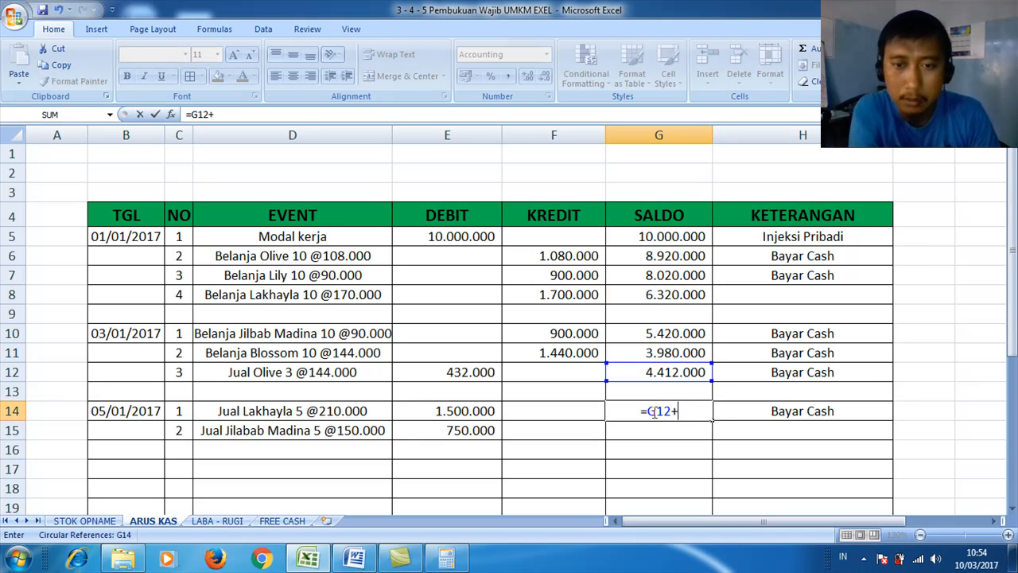
pyautogui.press('Left')
pyautogui.press('Left')
pyautogui.press('Return')
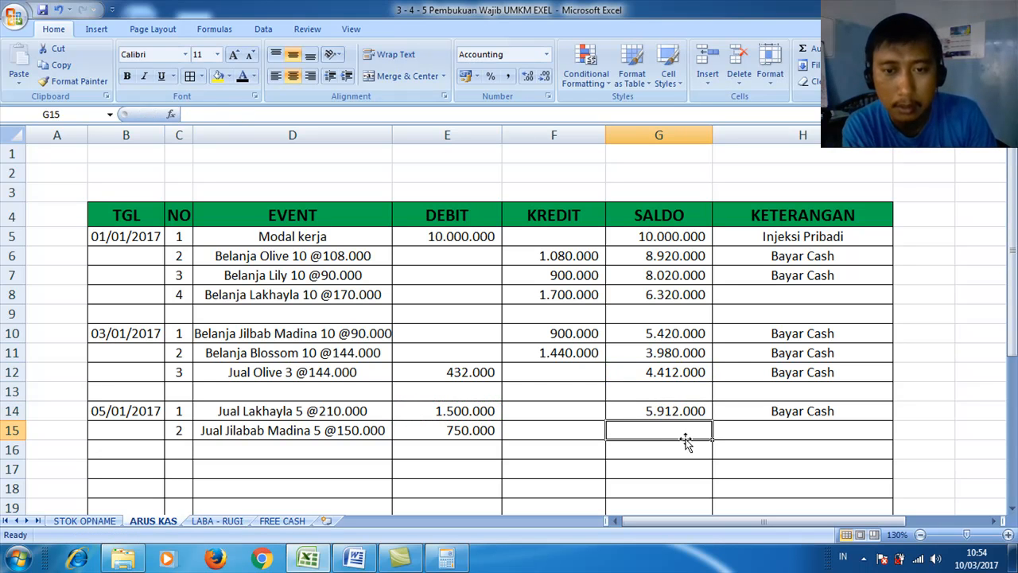
# Calculate the Jilabab Madina sale's balance in G15 by adding the debit in E15 to G14.
pyautogui.write('=')
pyautogui.press('Up')
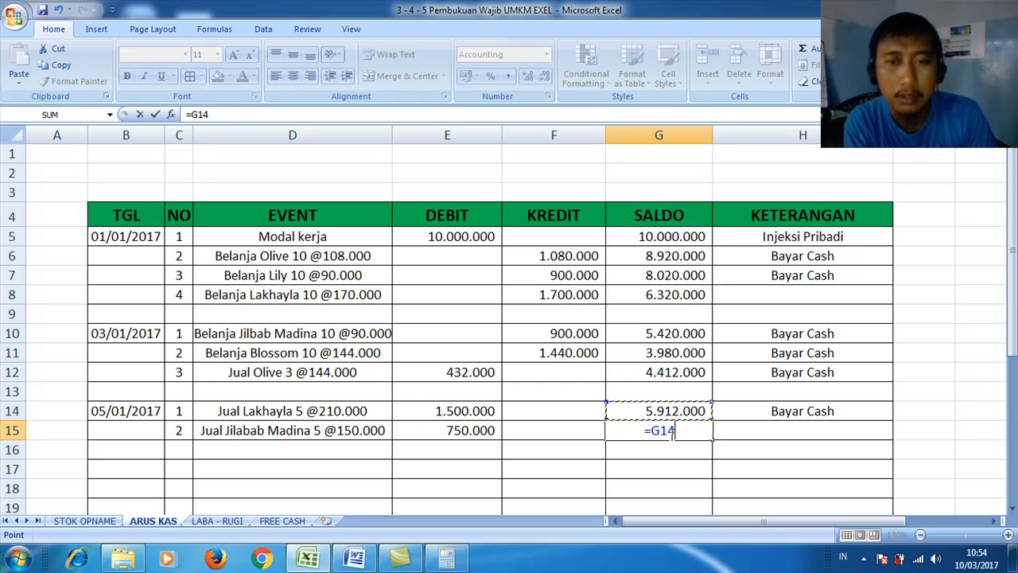
pyautogui.write('+')
pyautogui.press('Left')
pyautogui.press('Left')
pyautogui.press('Return')
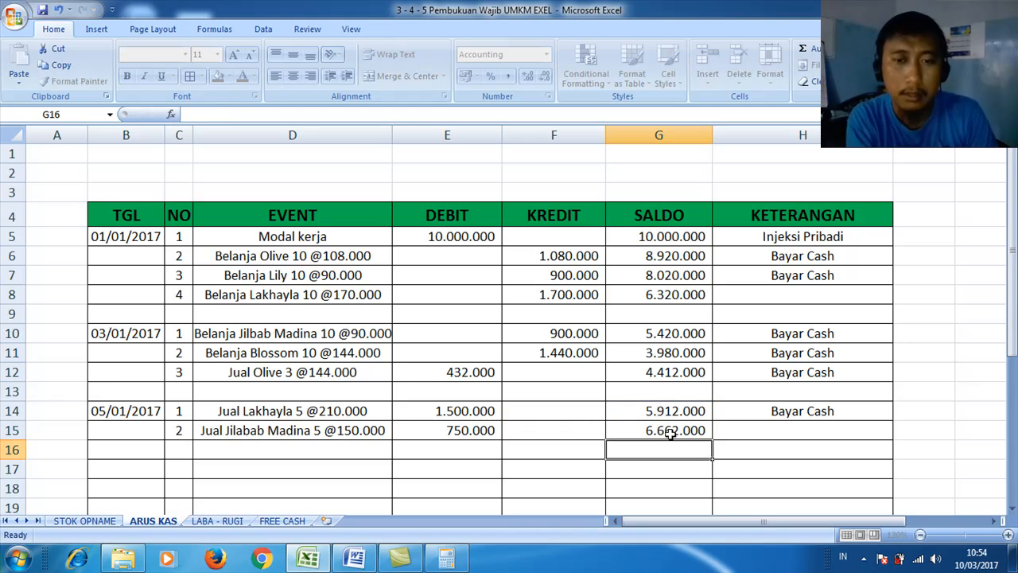
# Enter the remark "Bayar Cash" for the Jilabab Madina sale in H15.
pyautogui.click(762, 432)
pyautogui.write('Bayar ')
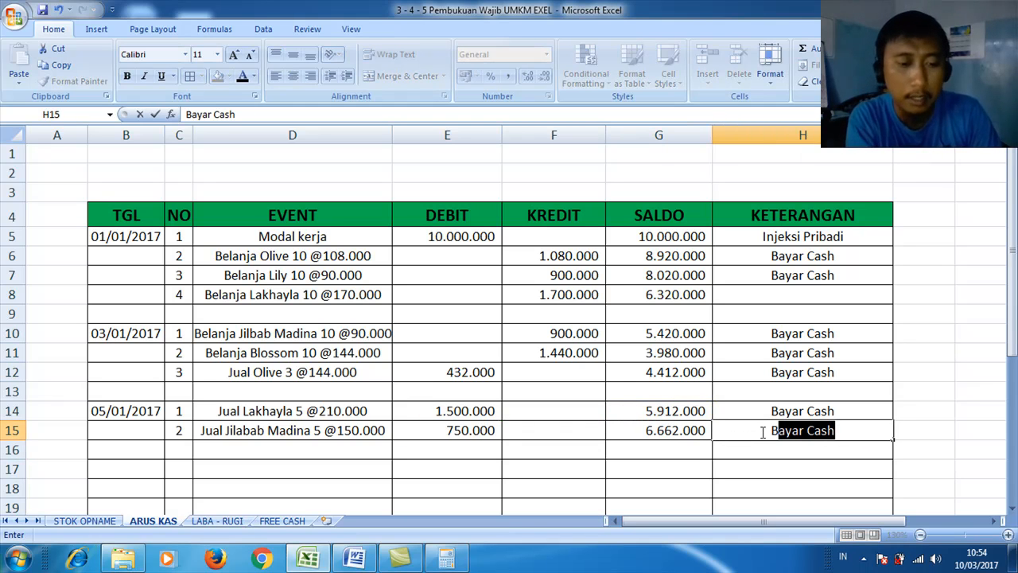
pyautogui.write('Cash')
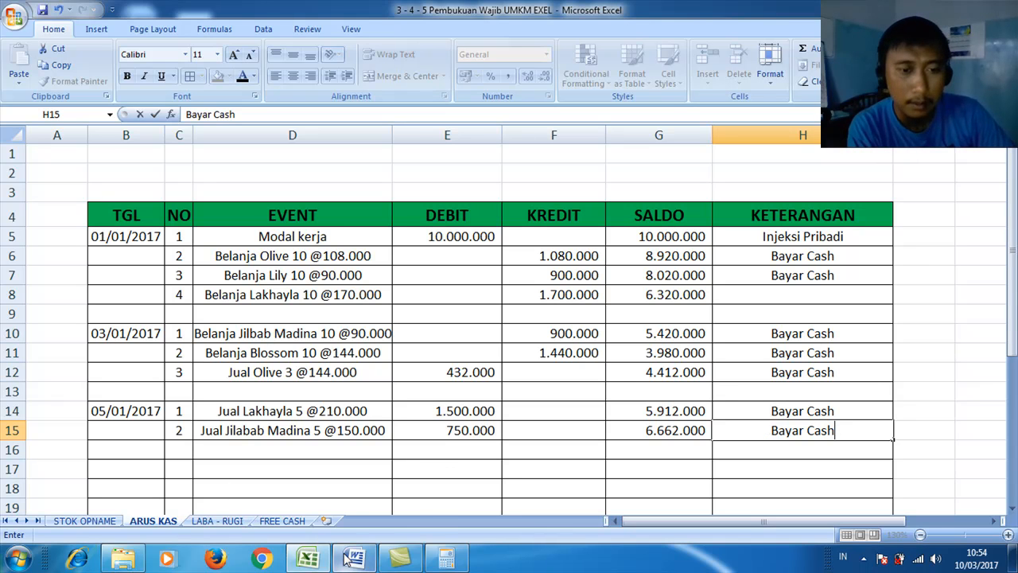
# Switch to the Word document and review the remaining transactions dated 10/01/2017 and 30/01/2017.
pyautogui.moveTo(402, 562)
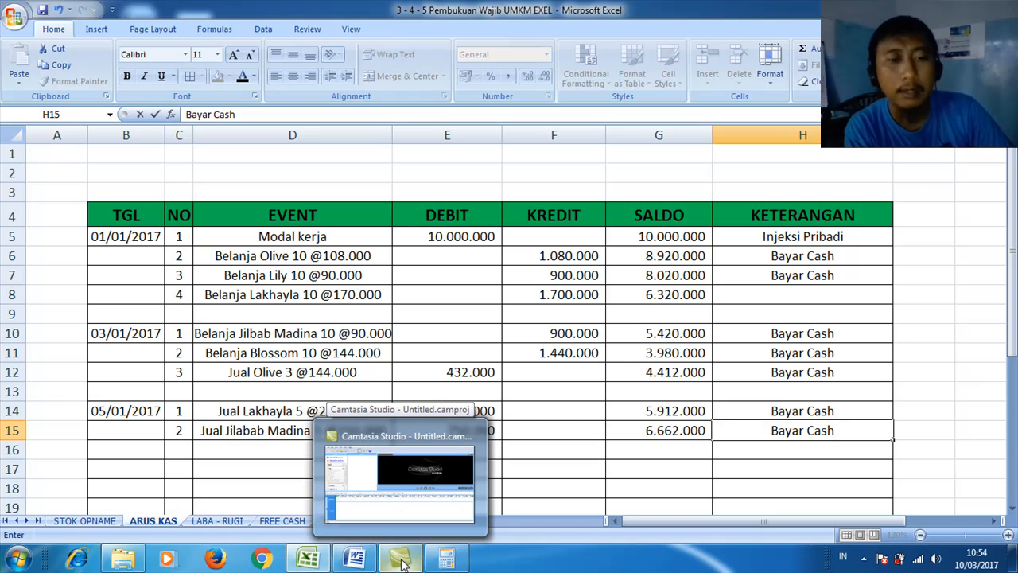
pyautogui.click(355, 560)
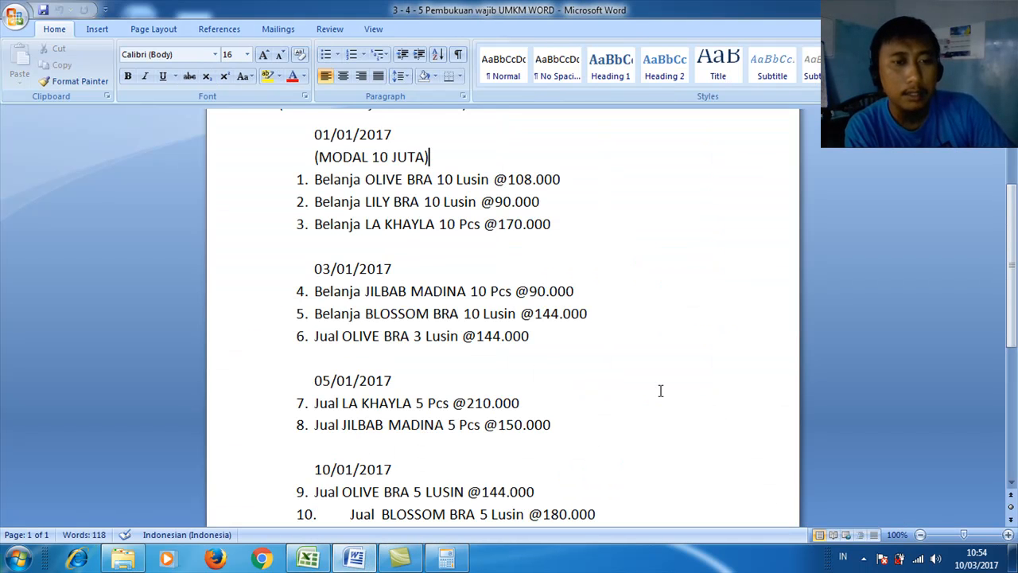
pyautogui.moveTo(1011, 252); pyautogui.dragTo(1013, 319)
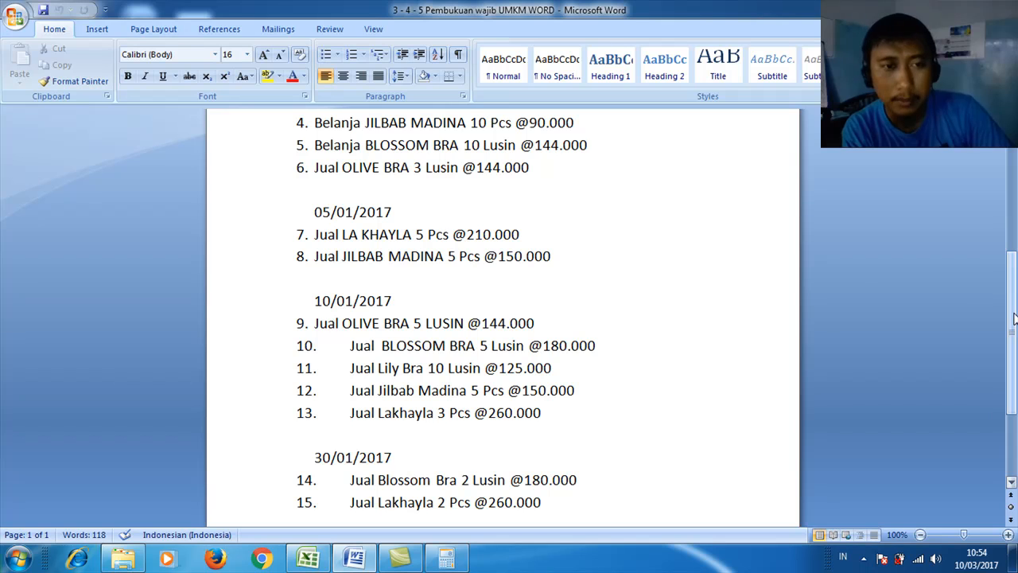
pyautogui.moveTo(1014, 318)
pyautogui.mouseDown()
pyautogui.moveTo(1014, 307)
pyautogui.moveTo(1014, 343)
pyautogui.mouseUp()
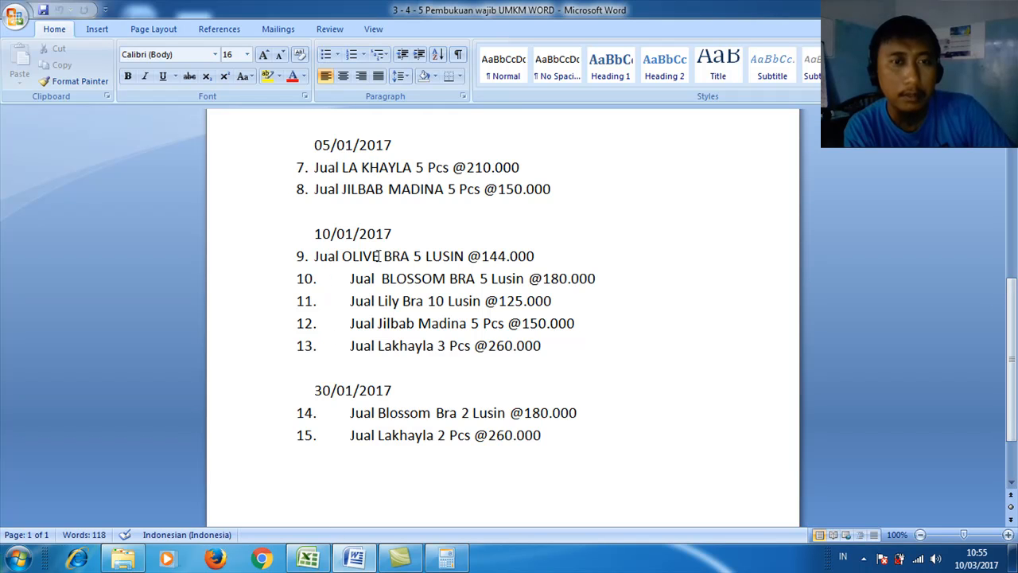
# Switch back to Excel and enter the number 3 in C16 below the Jilabab Madina sale.
pyautogui.click(310, 558)
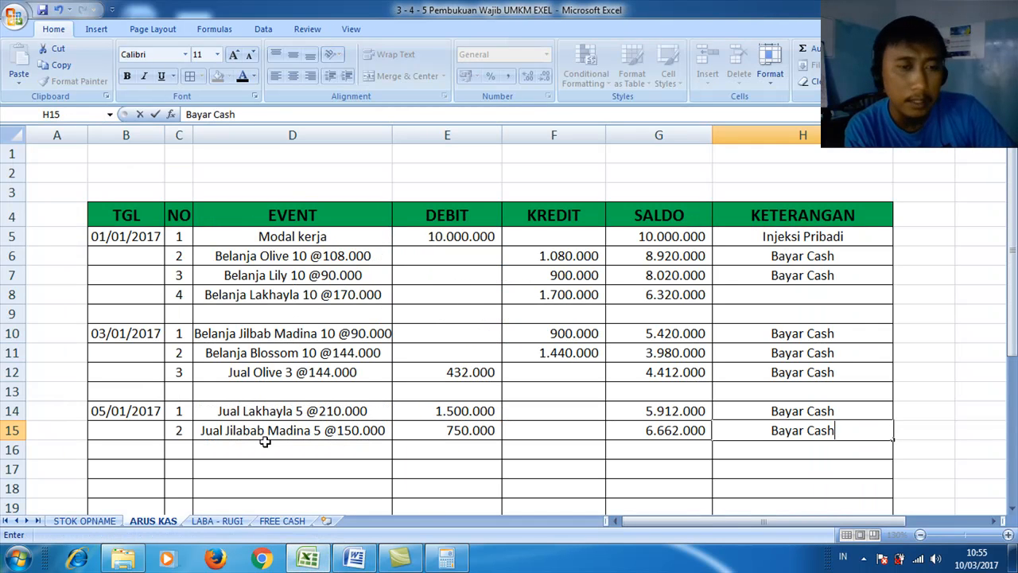
pyautogui.moveTo(1014, 297); pyautogui.dragTo(1013, 303)
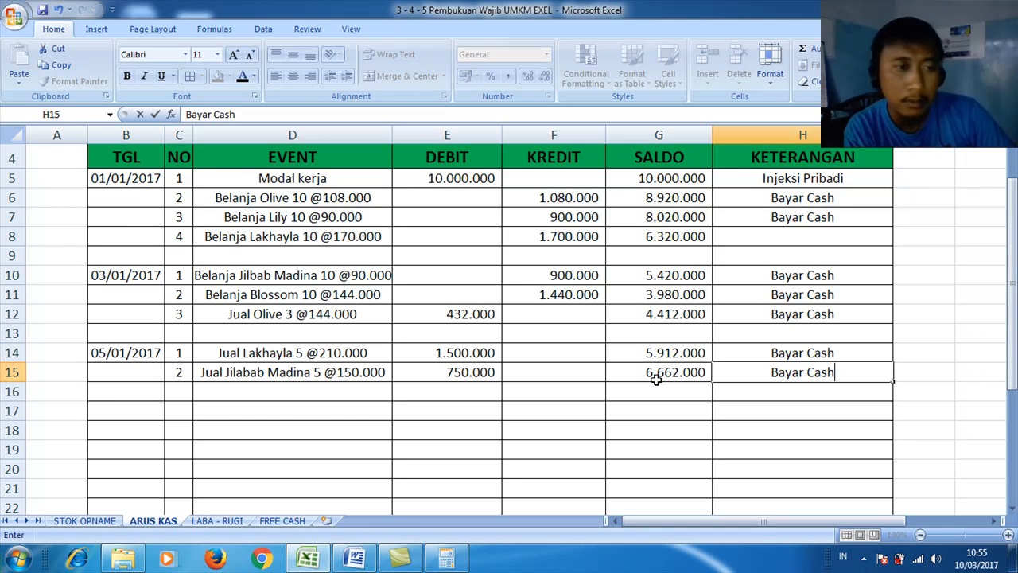
pyautogui.click(177, 392)
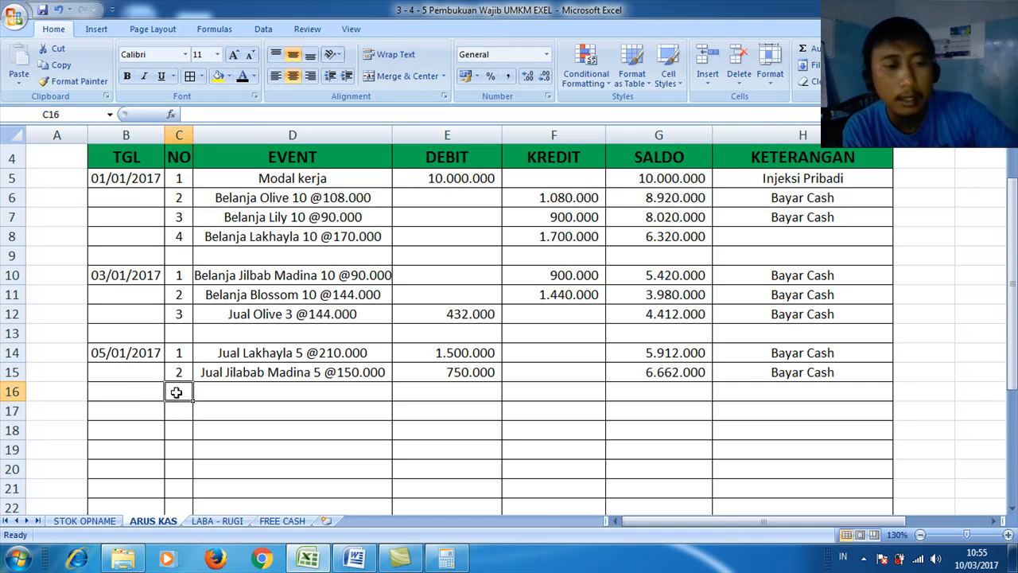
pyautogui.write('3')
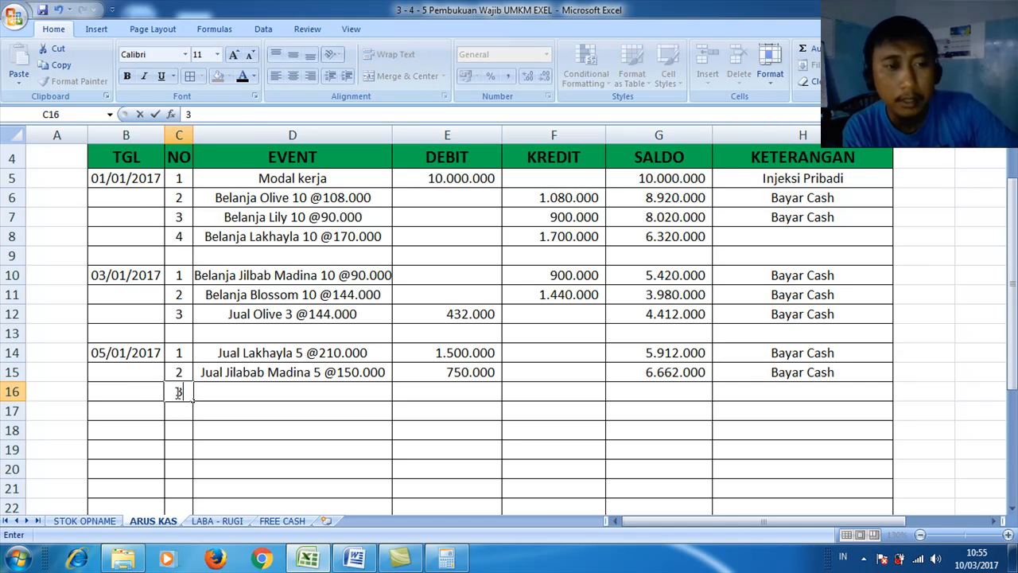
pyautogui.click(654, 376)
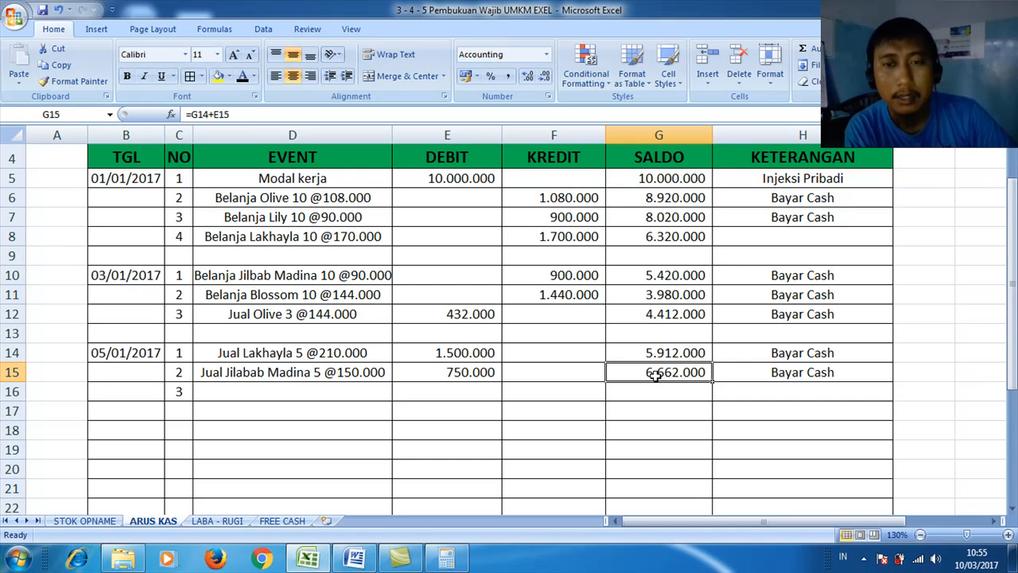
# Enter the event "Setor tunai dari Cash" in D16.
pyautogui.click(262, 395)
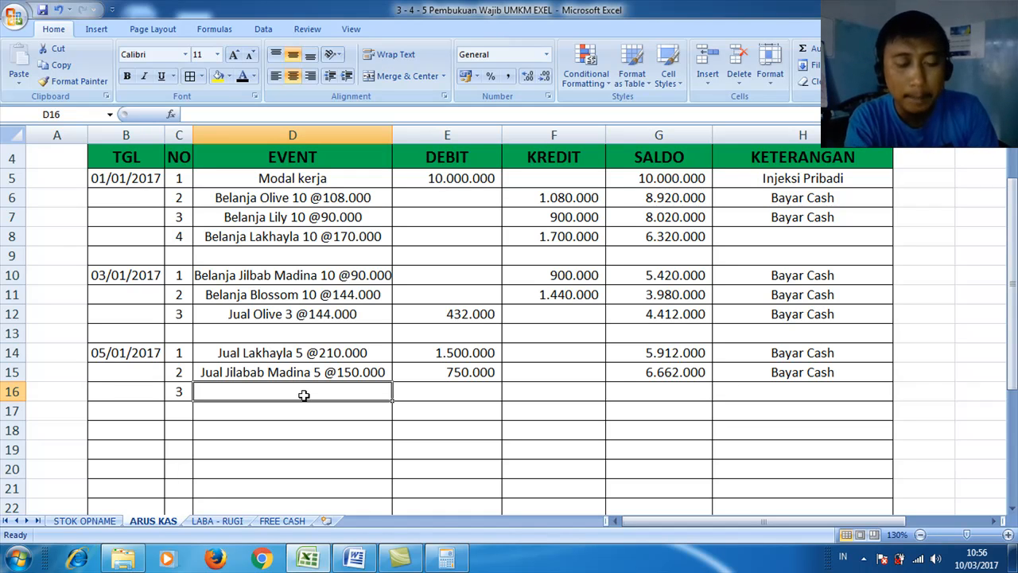
pyautogui.doubleClick(304, 395)
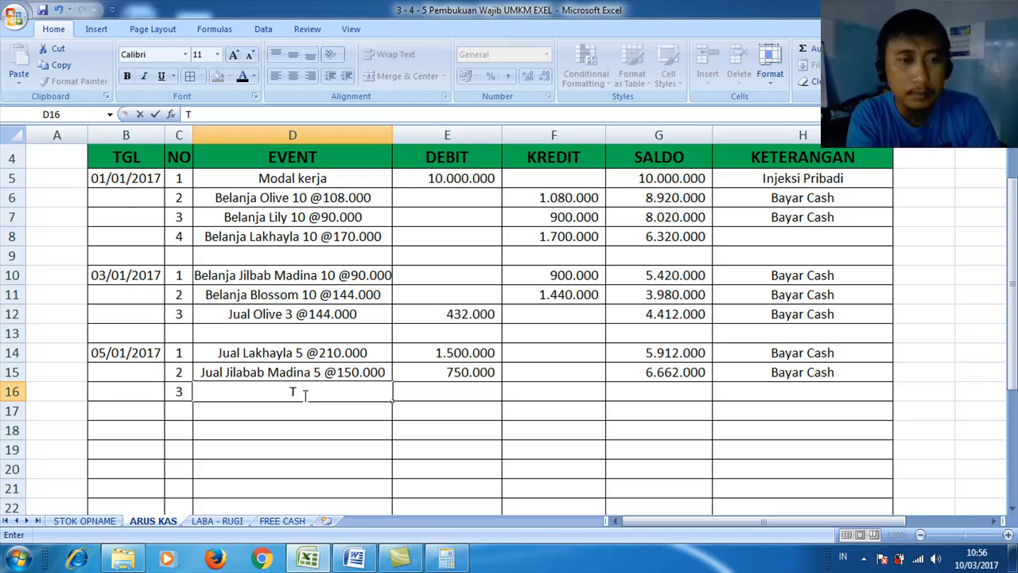
pyautogui.write('Set')
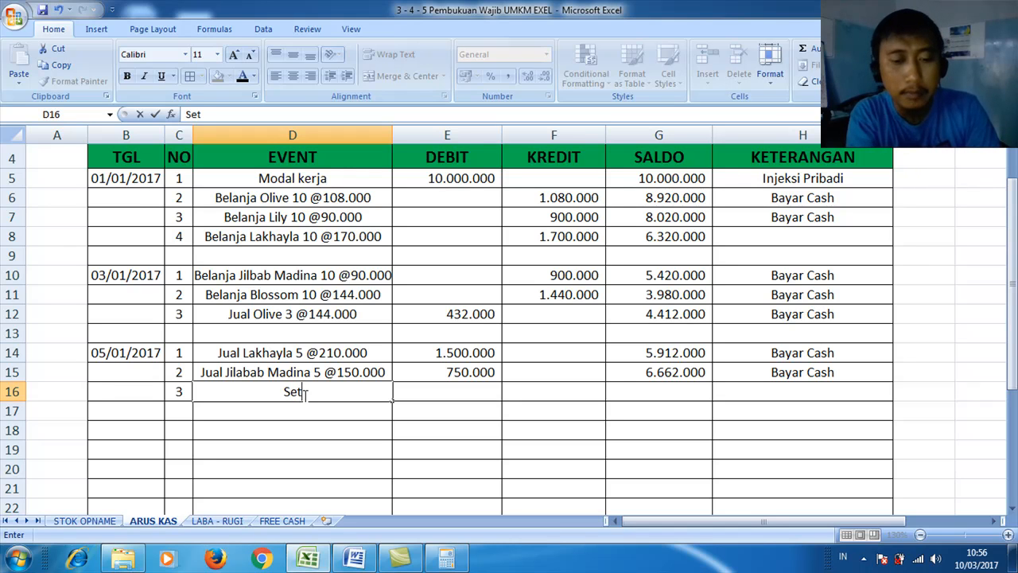
pyautogui.write('or tunai')
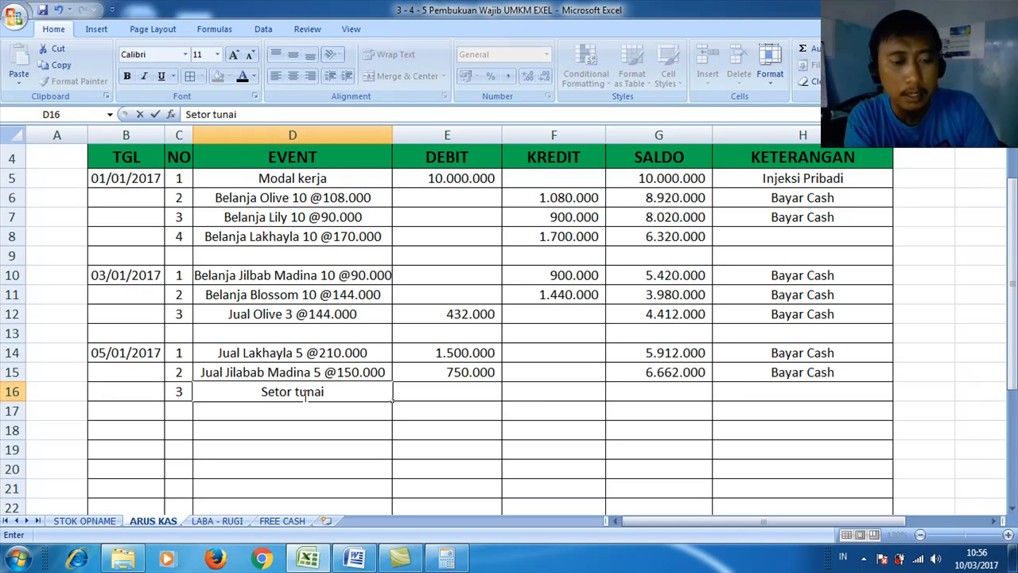
pyautogui.write(' dari ')
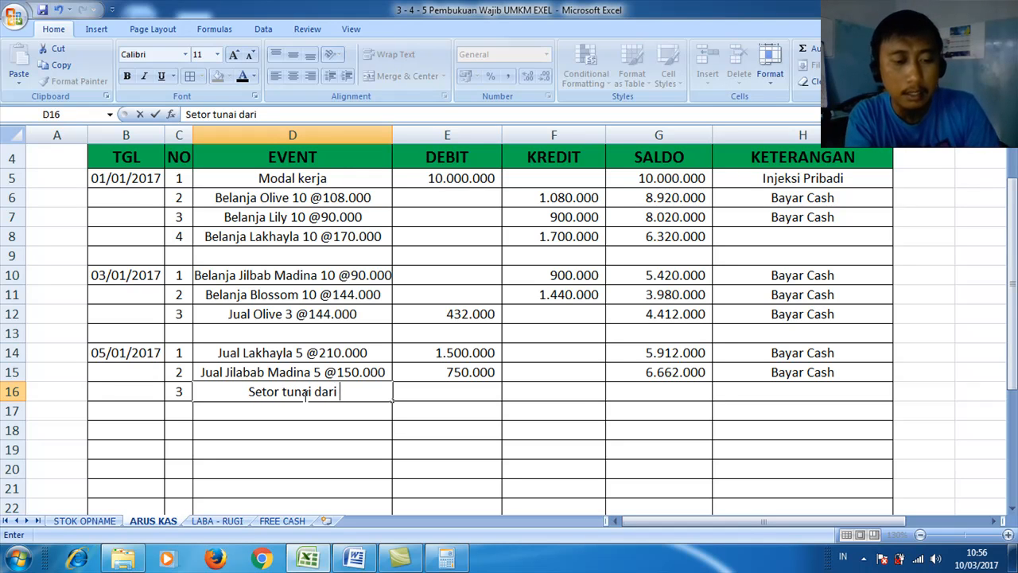
pyautogui.write('Cash')
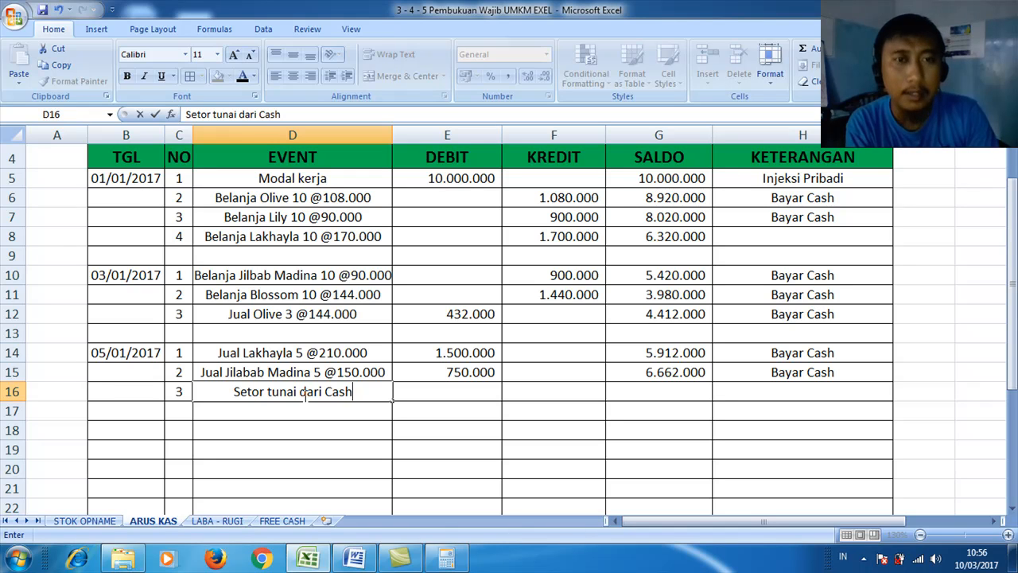
pyautogui.press('Tab')
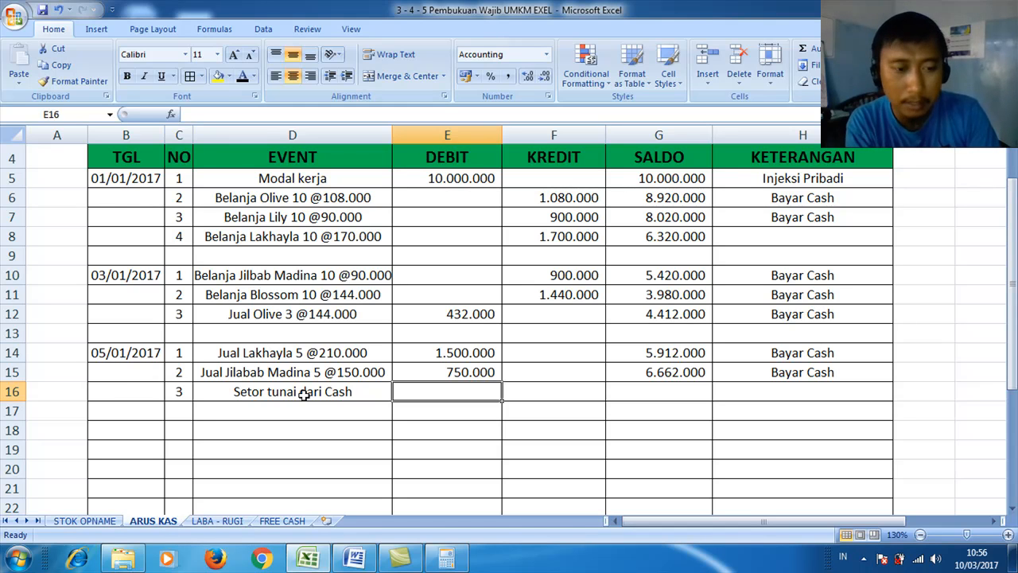
# Enter a debit of 6.662.000 for the cash deposit in E16.
pyautogui.write('6')
pyautogui.write('662')
pyautogui.write('000')
pyautogui.press('Tab')
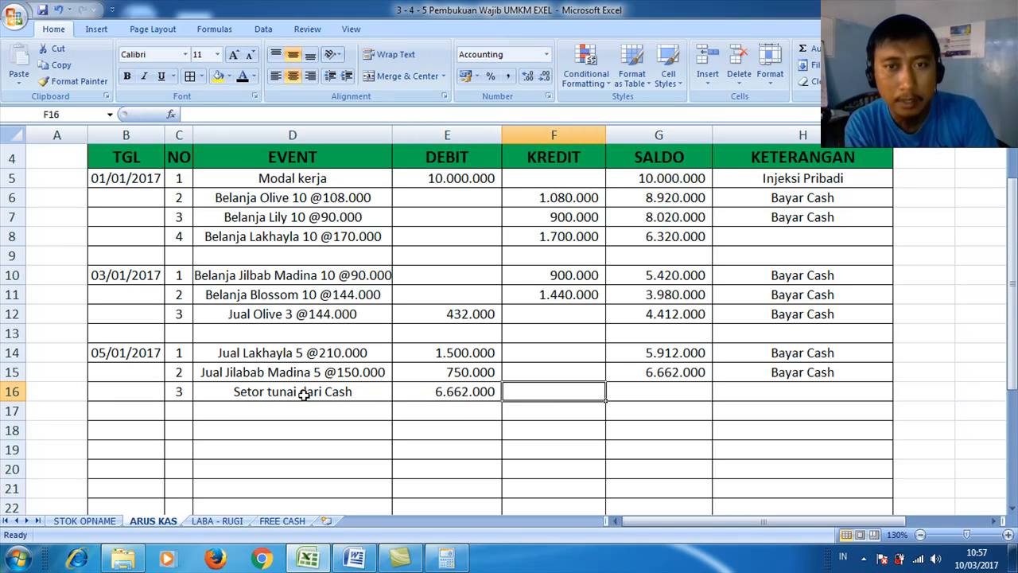
# Calculate the cash deposit's balance in G16 by adding the debit in E16 to G15.
pyautogui.press('Tab')
pyautogui.write('=')
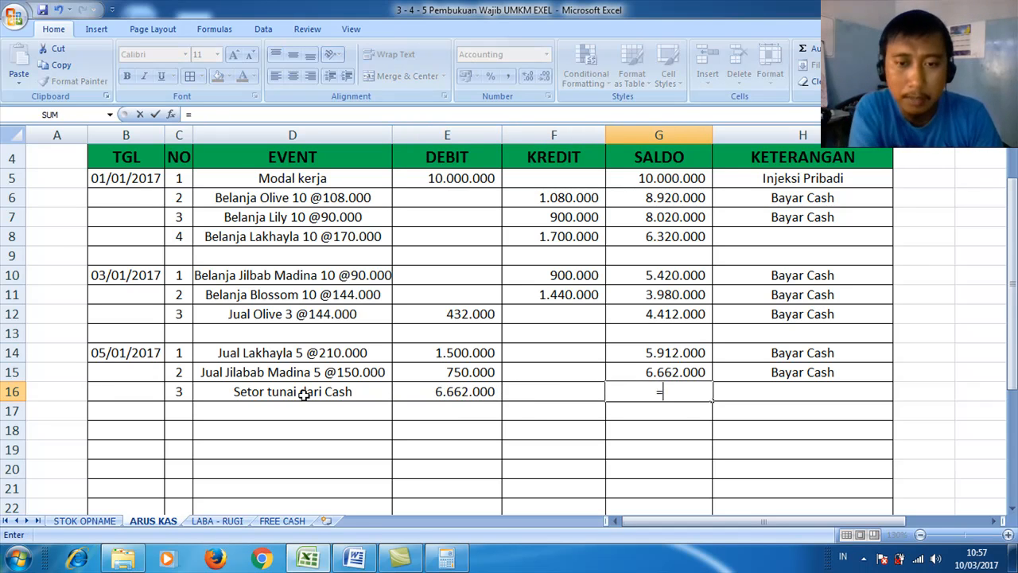
pyautogui.press('Up')
pyautogui.write('+')
pyautogui.press('Left')
pyautogui.press('Left')
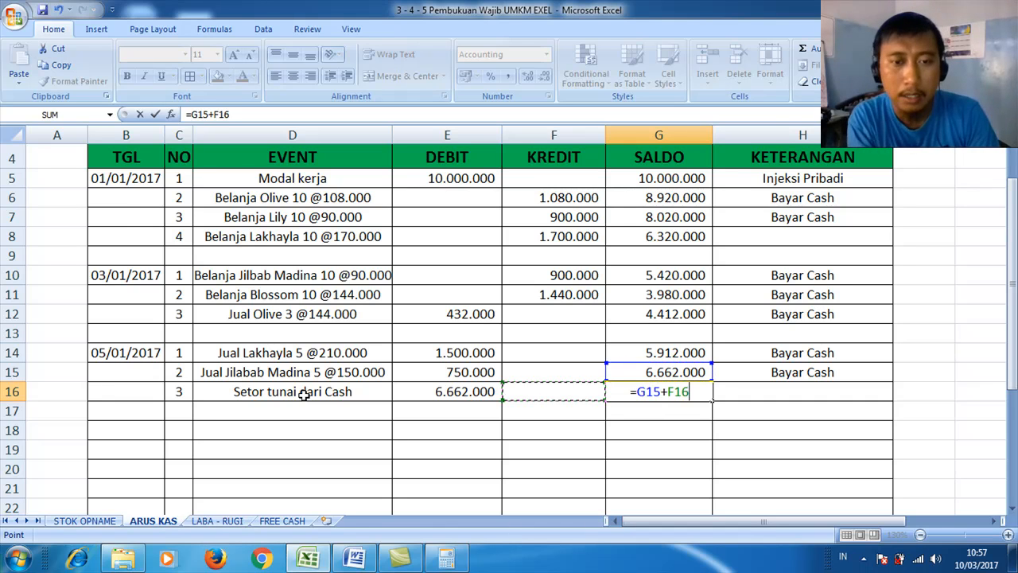
pyautogui.press('Return')
pyautogui.press('Up')
# Enter the remark "Ke bank BCA" for the cash deposit in H16.
pyautogui.press('Right')
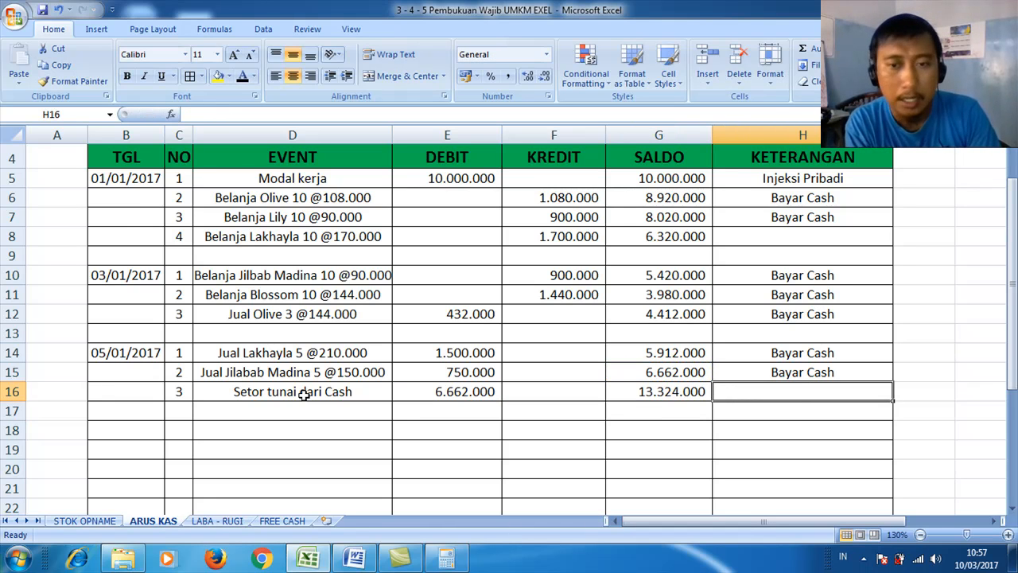
pyautogui.write('Ke')
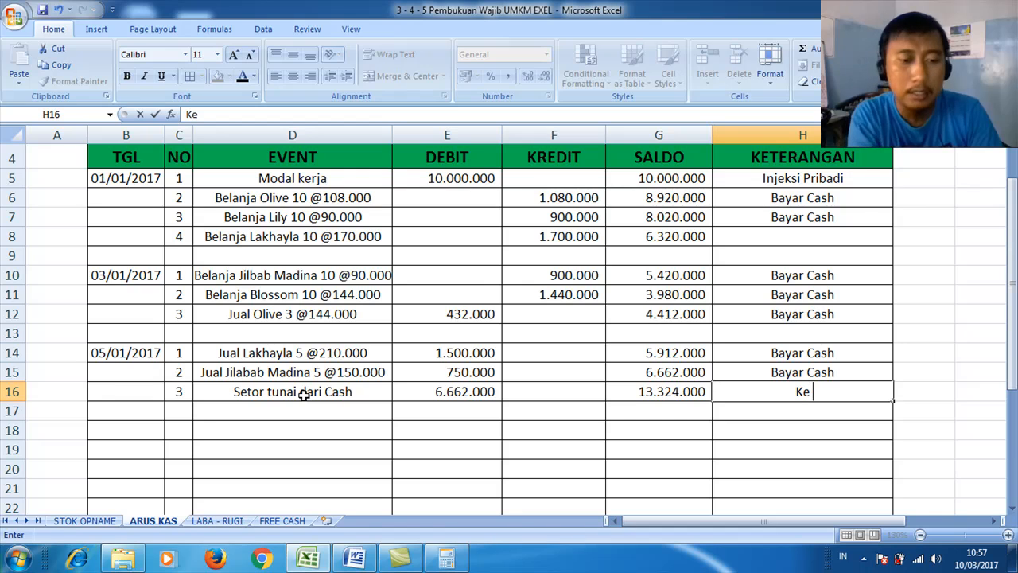
pyautogui.write(' bank BCA')
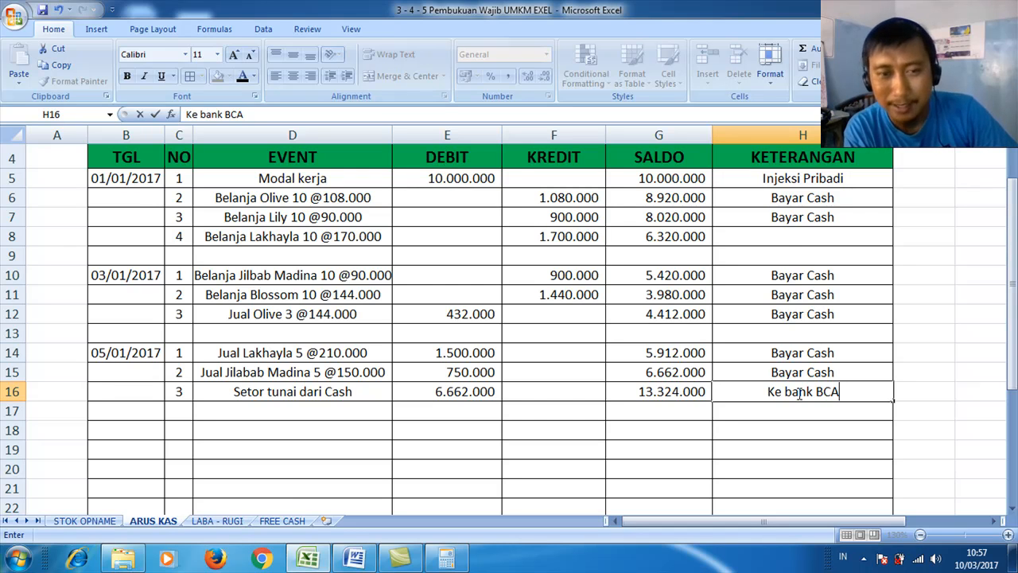
# Enter the event "Setor tunai Ke Bank BCA" in D17.
pyautogui.click(241, 414)
pyautogui.write('Setor ')
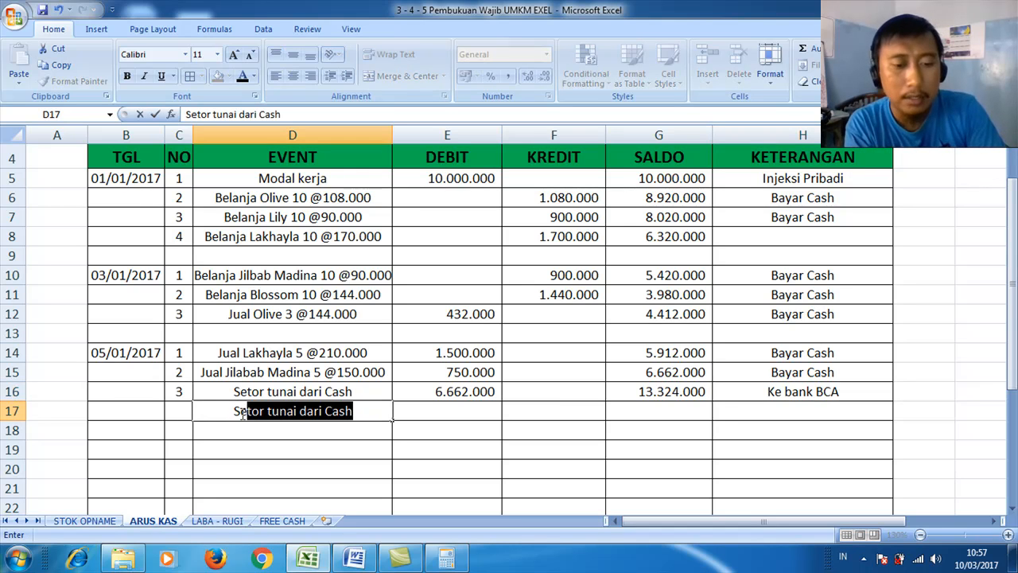
pyautogui.write('tun')
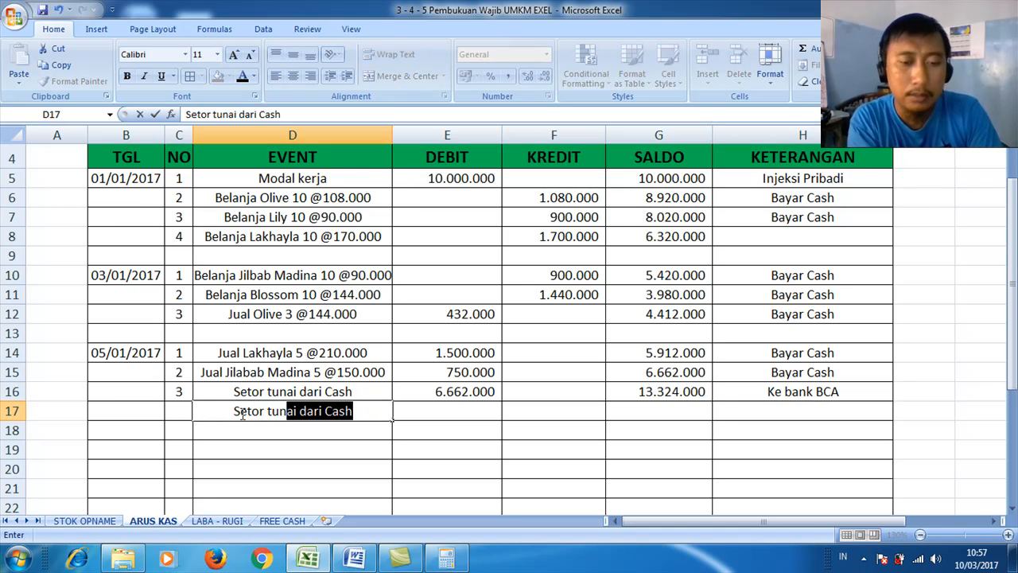
pyautogui.write('ai Ke')
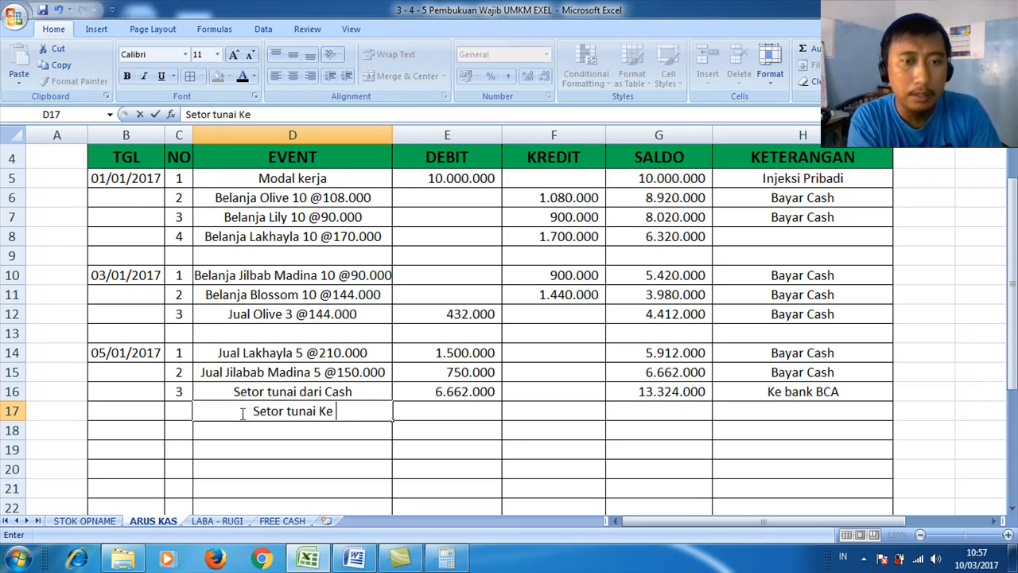
pyautogui.write(' Bank BCA')
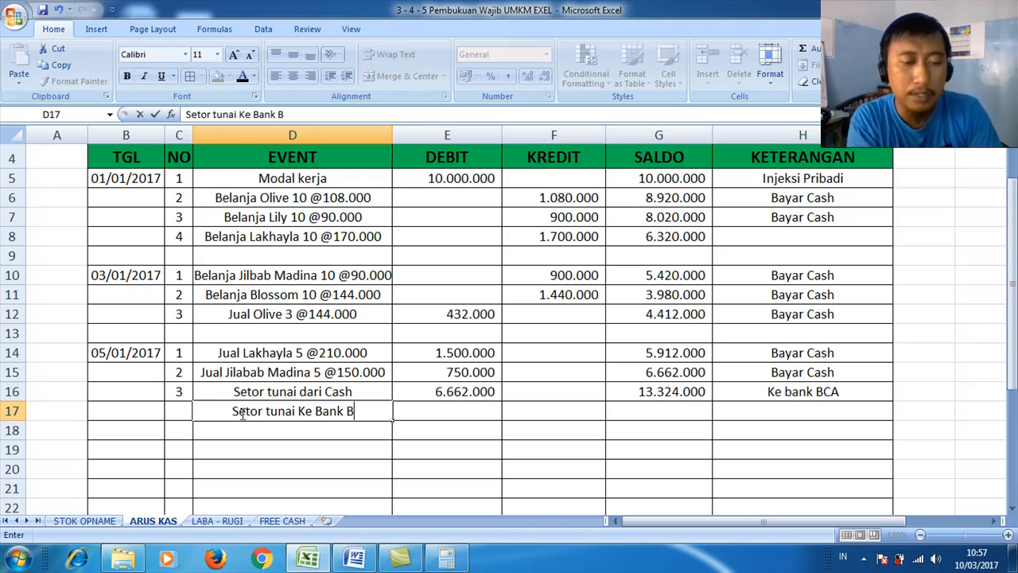
pyautogui.press('Tab')
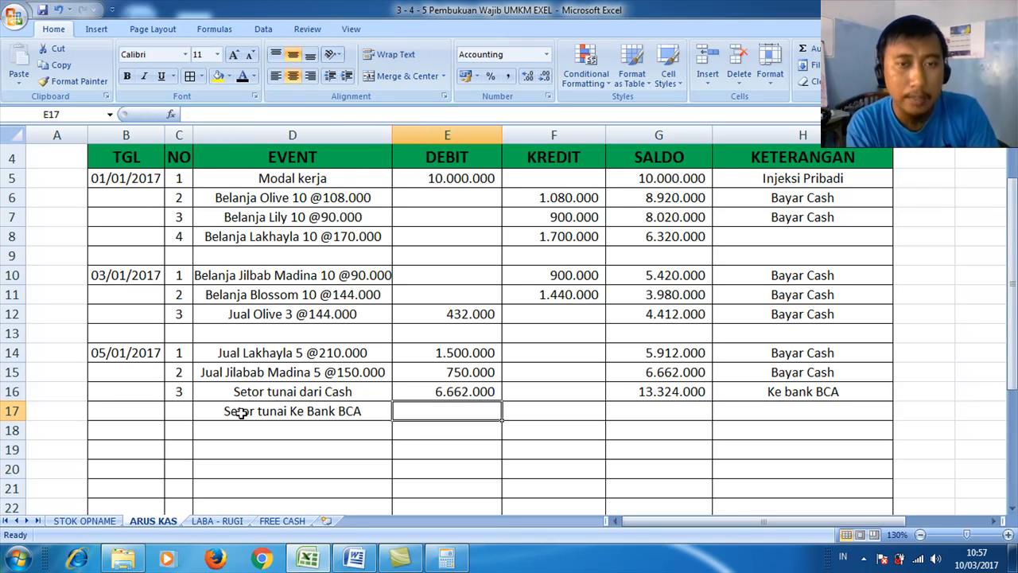
# Enter a credit of 6.662.000 for the BCA bank deposit in F17.
pyautogui.press('Tab')
pyautogui.write('6')
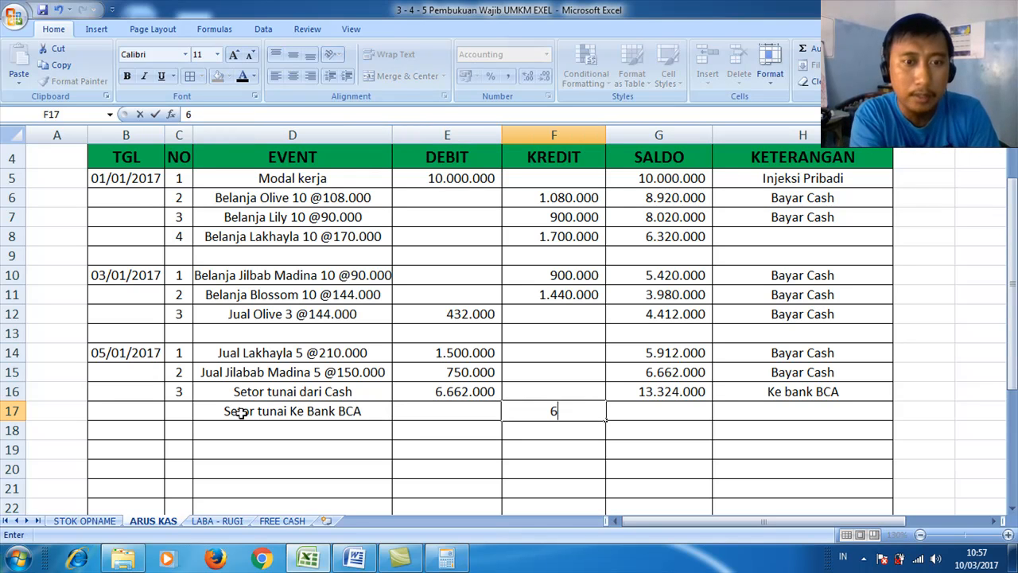
pyautogui.write('.666')
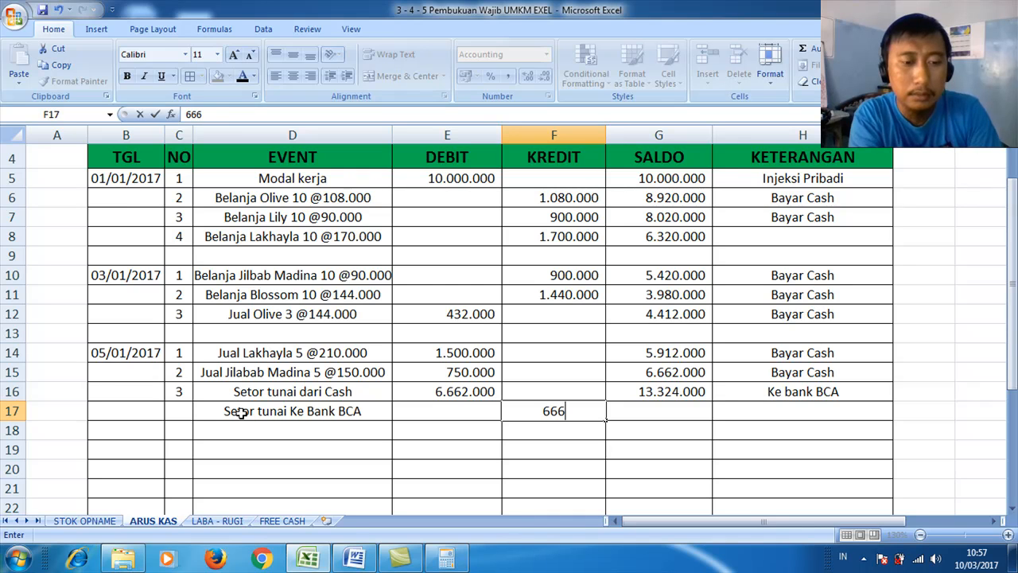
pyautogui.write('2.000')
pyautogui.press('Tab')
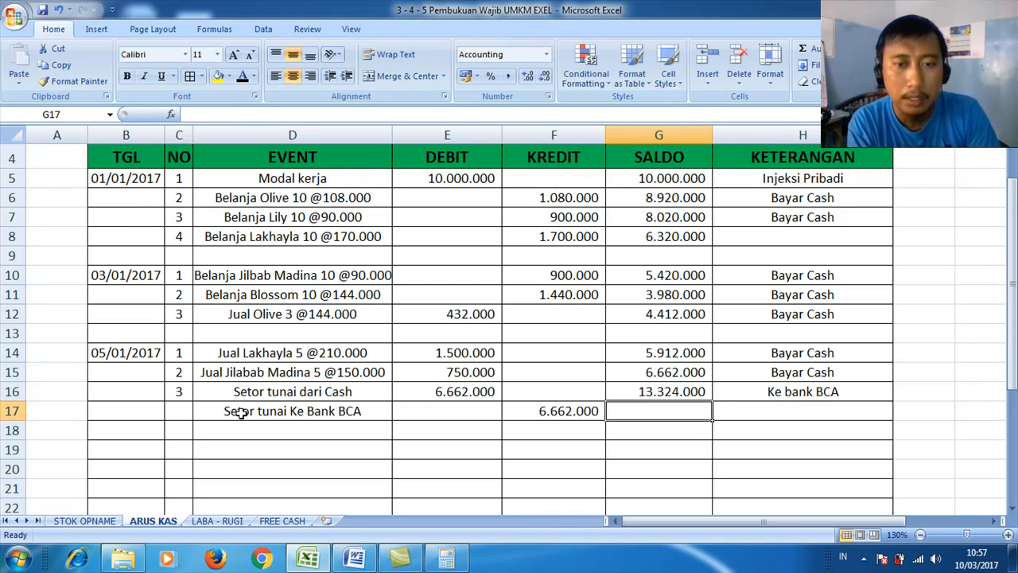
# Enter the remark "Dari Cash" for the BCA bank deposit in H17.
pyautogui.press('Tab')
pyautogui.write('D')
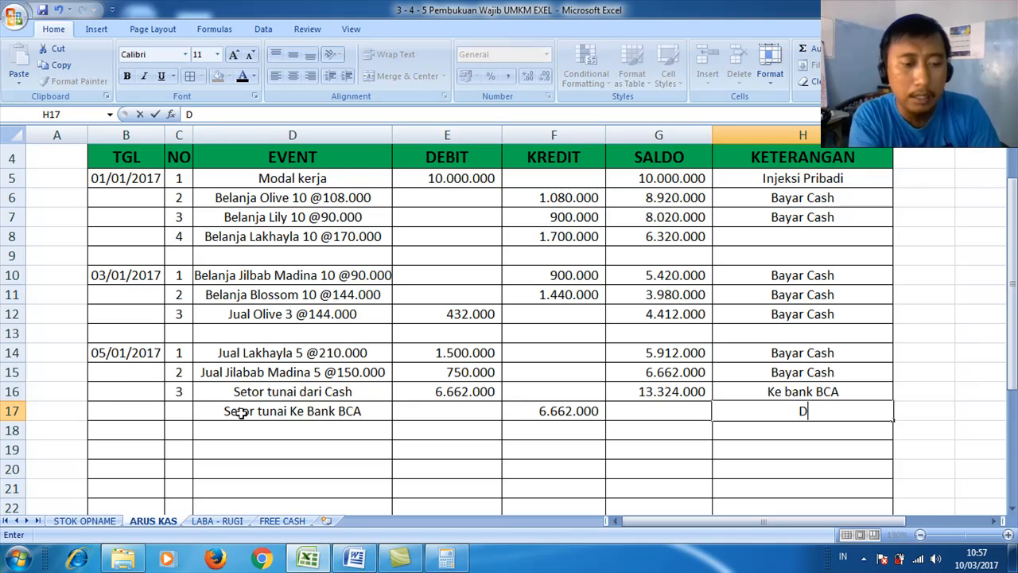
pyautogui.write('ari Cash')
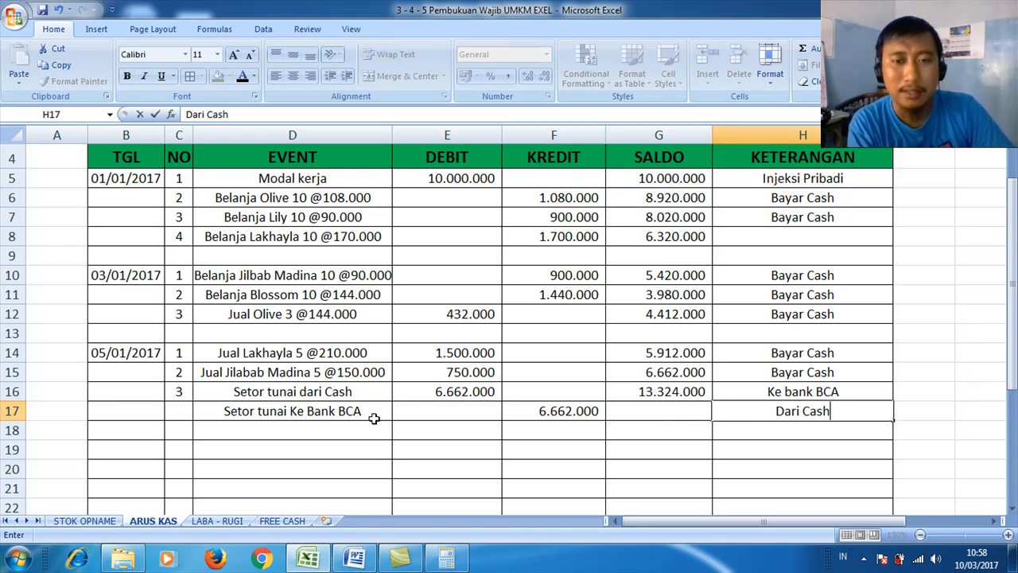
# Calculate the BCA bank deposit's balance in G17 by subtracting the credit in F17 from G16.
pyautogui.click(694, 414)
pyautogui.write('=')
pyautogui.press('Up')
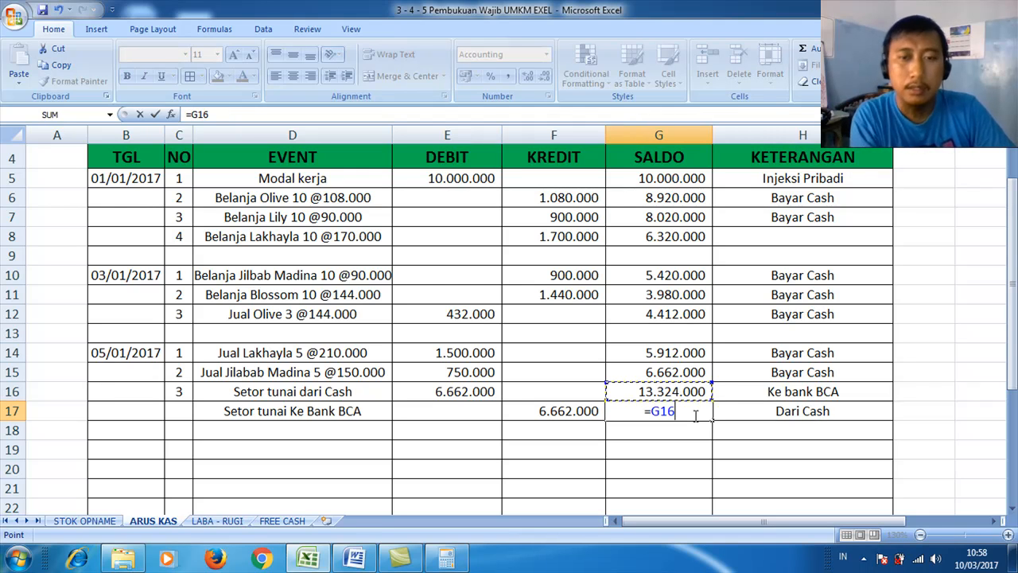
pyautogui.write('-')
pyautogui.press('Left')
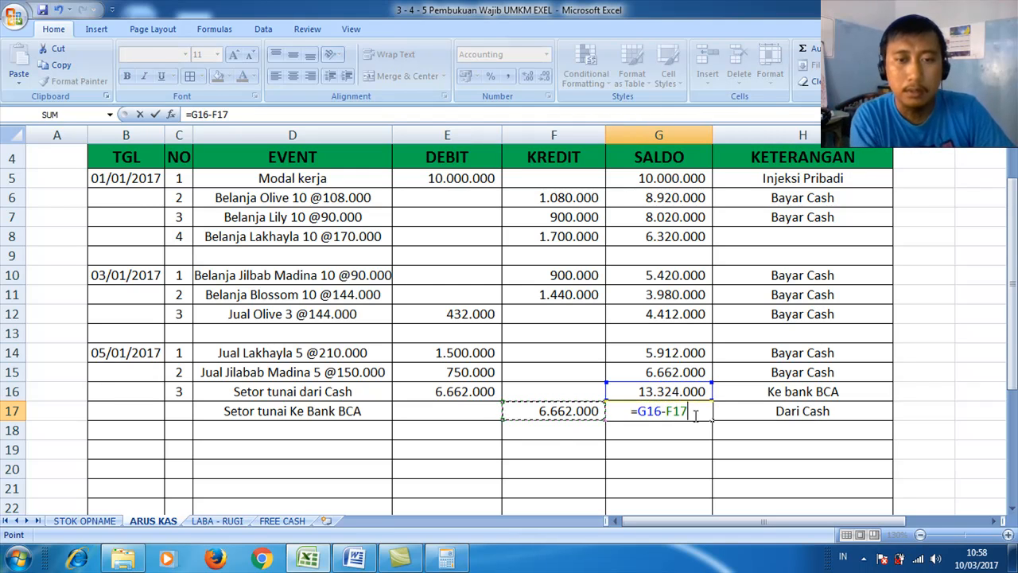
pyautogui.press('Return')
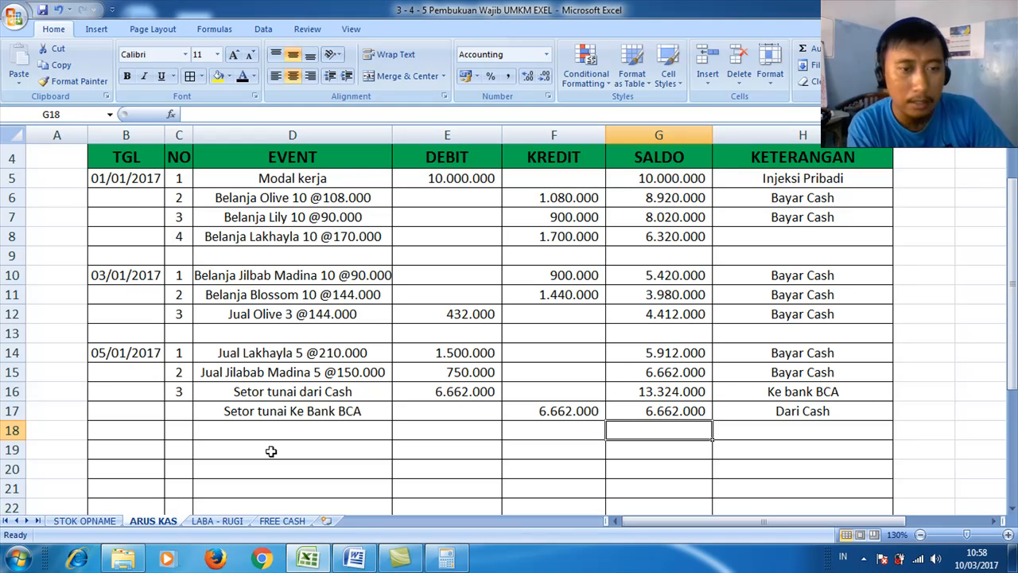
# Check the next dated sales in the Word document, and enter the date 10/01/2017 in B19 with entry number 1 in C19.
pyautogui.moveTo(1013, 316); pyautogui.dragTo(1013, 338)
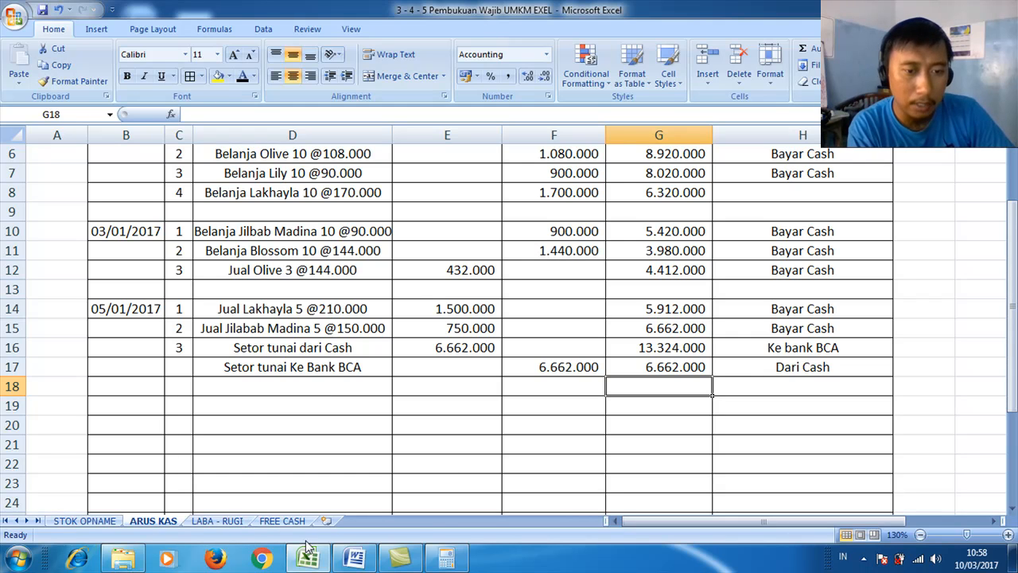
pyautogui.click(353, 560)
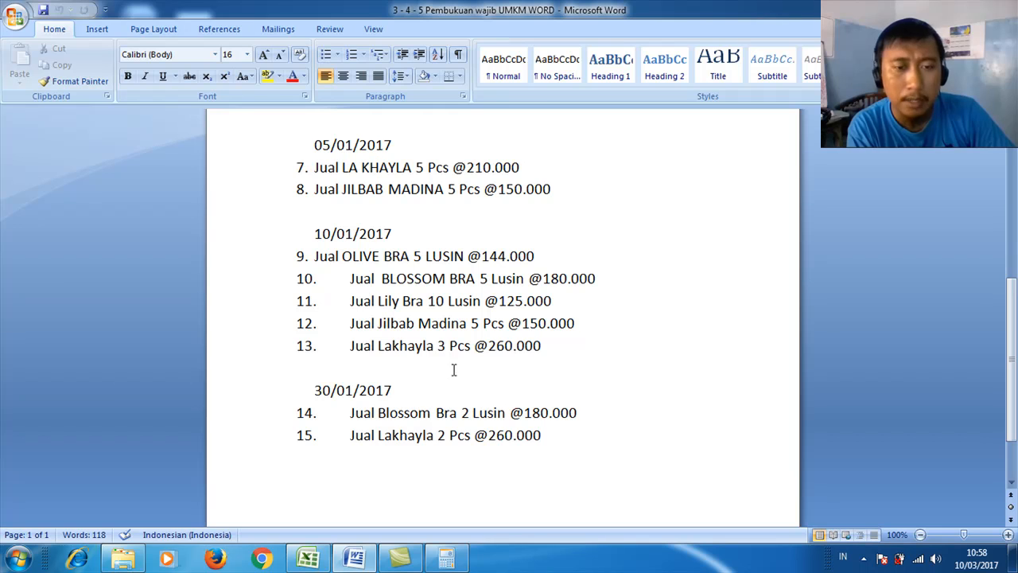
pyautogui.click(308, 559)
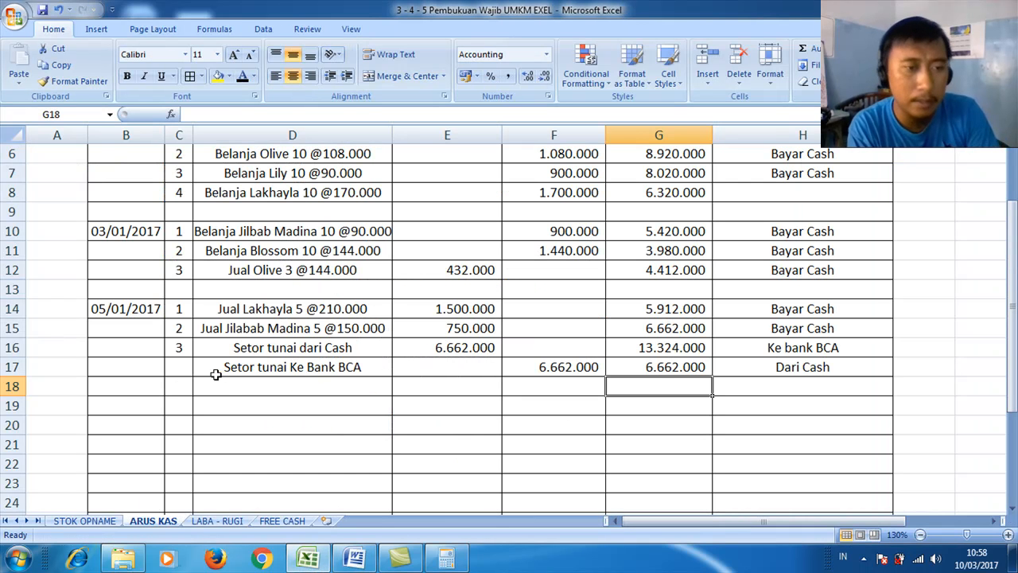
pyautogui.click(135, 407)
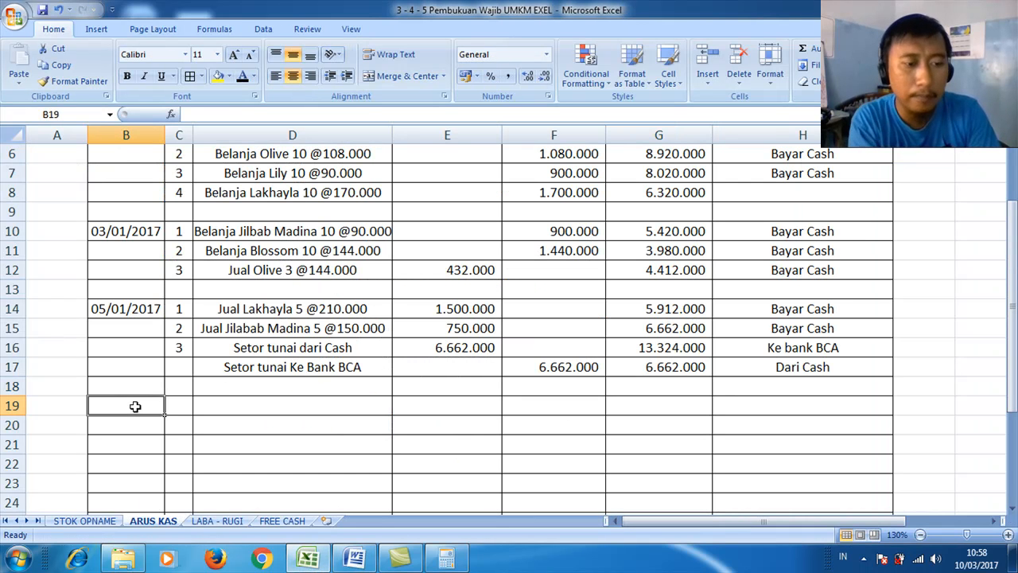
pyautogui.write('10/01/2017')
pyautogui.press('Tab')
pyautogui.write('1')
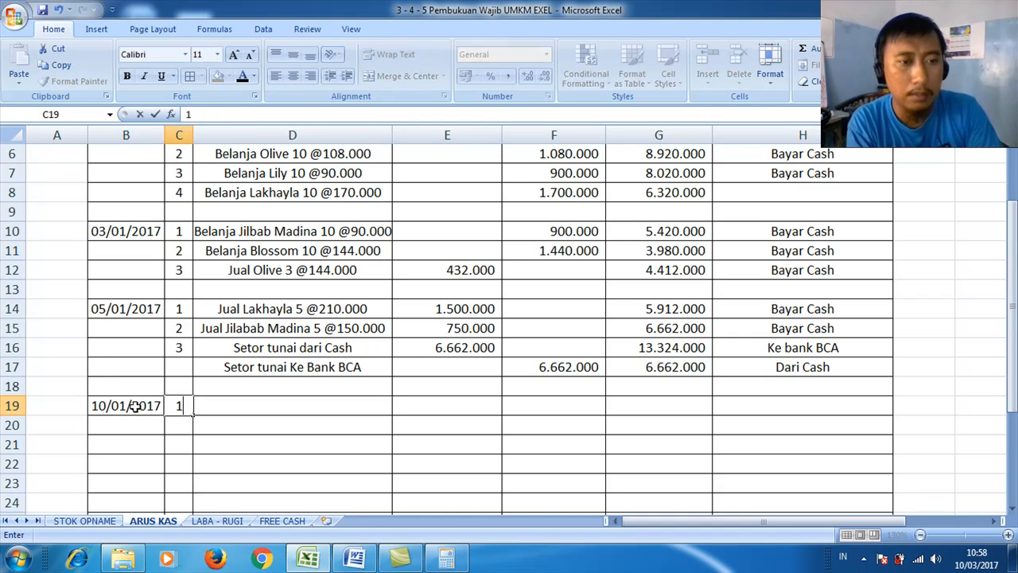
pyautogui.press('Tab')
pyautogui.write('Jual')
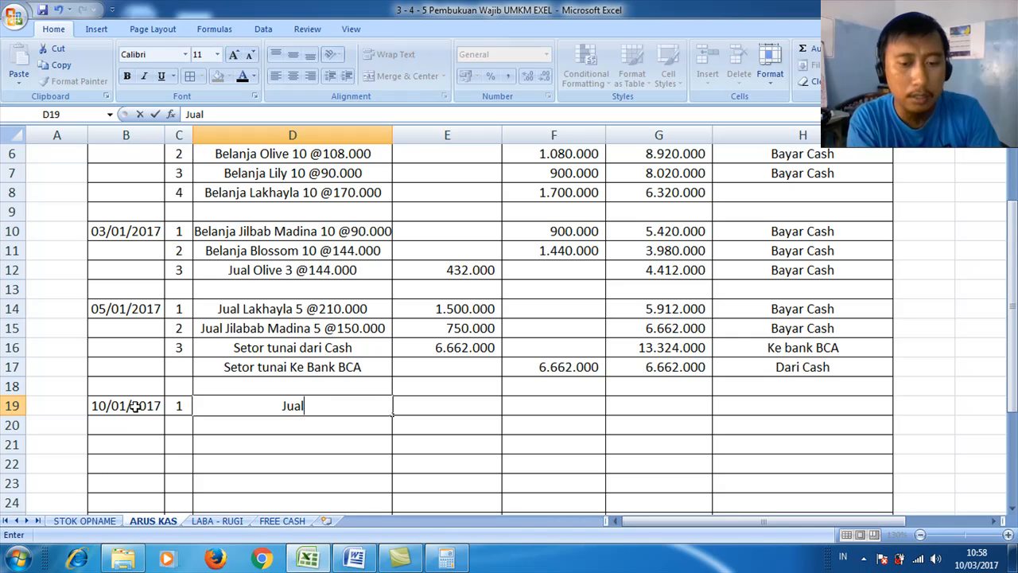
pyautogui.write(' Olive 5')
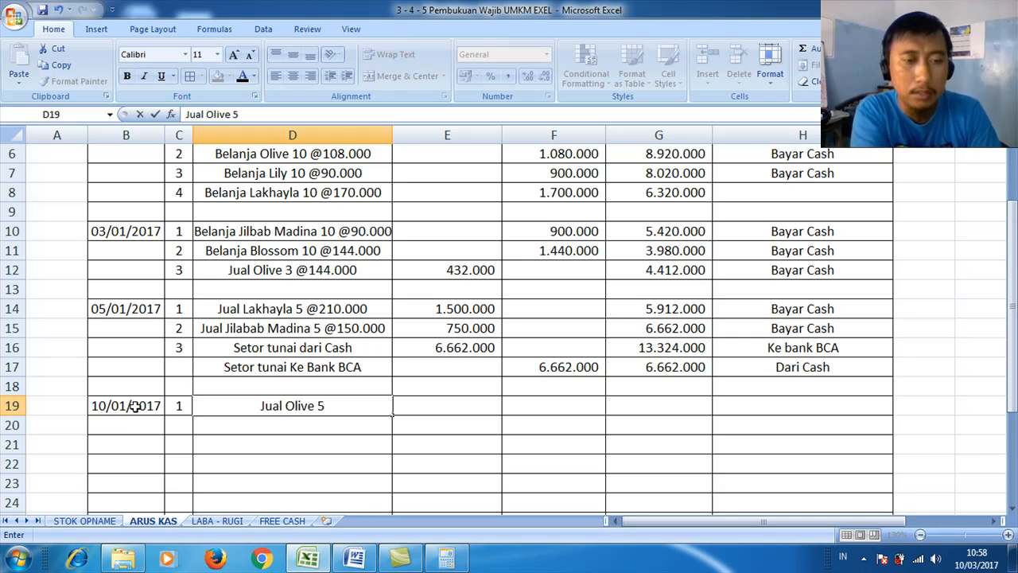
pyautogui.write(' @')
pyautogui.press('BackSpace')
pyautogui.write('@')
pyautogui.click(356, 560)
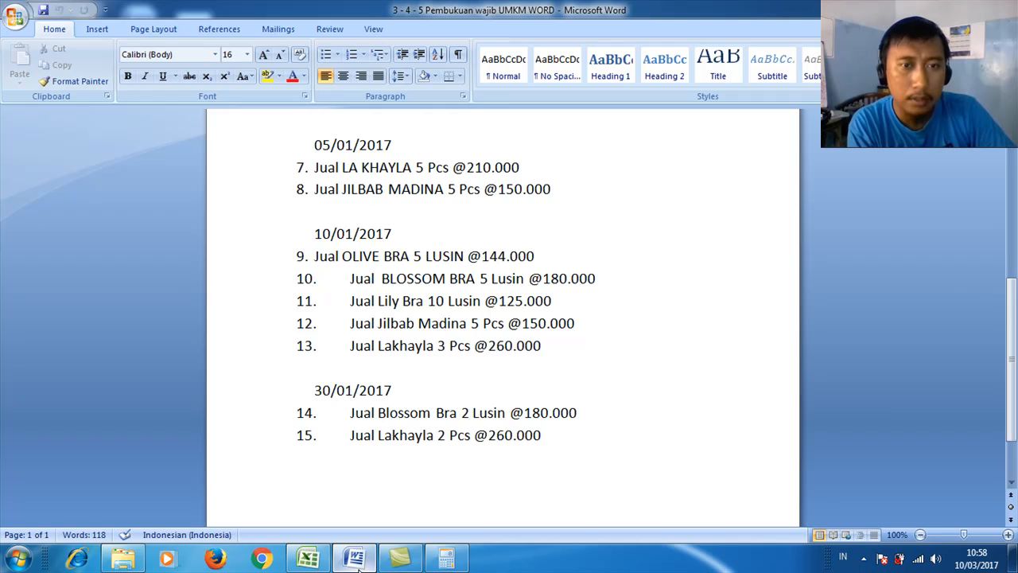
pyautogui.click(307, 559)
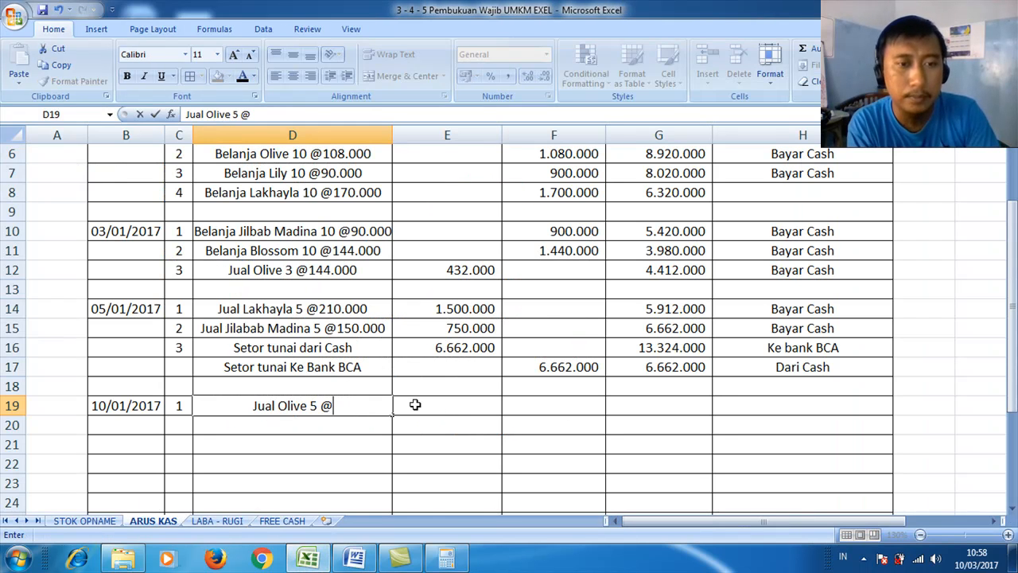
pyautogui.write('144')
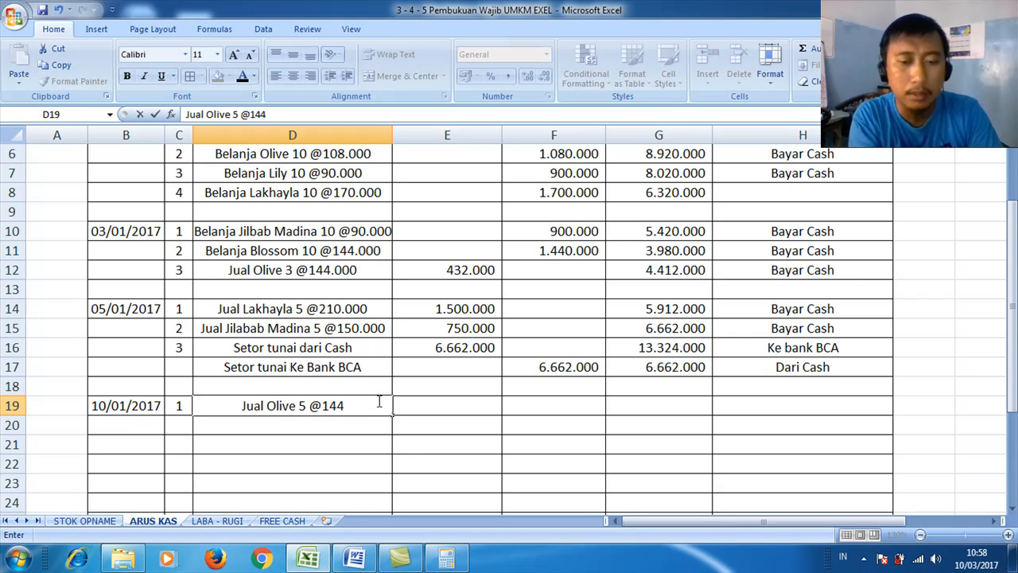
pyautogui.write('.000')
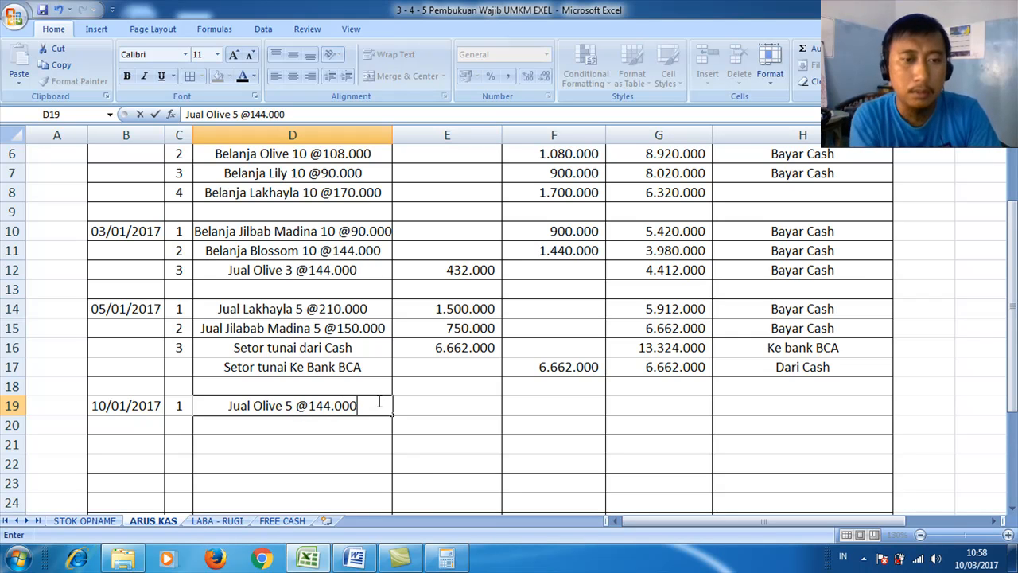
# Multiply 5 by 144000 in Calculator and enter the Olive sale's debit of 720.000 in E19.
pyautogui.click(447, 564)
pyautogui.write('5')
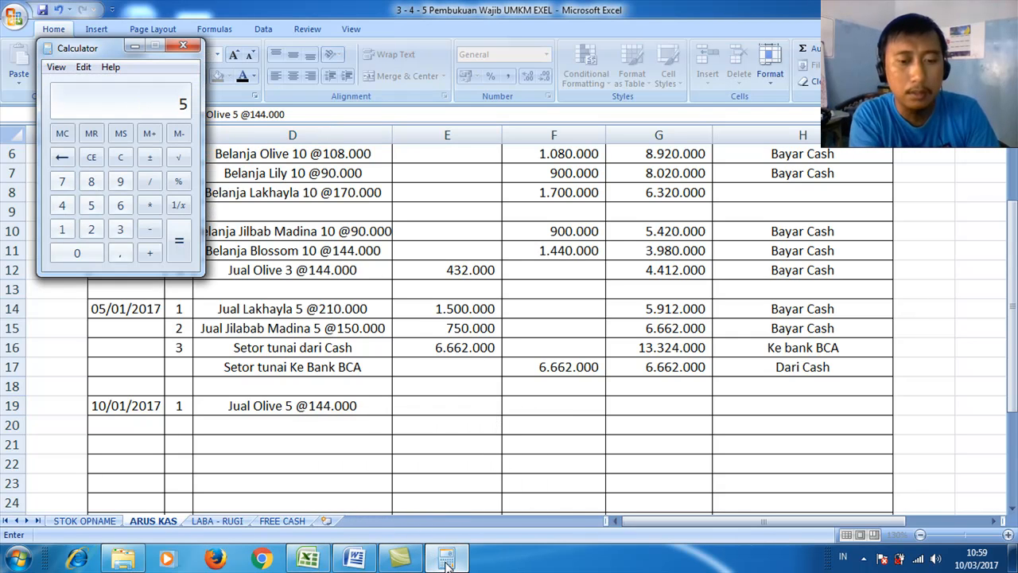
pyautogui.write('144000')
pyautogui.press('Return')
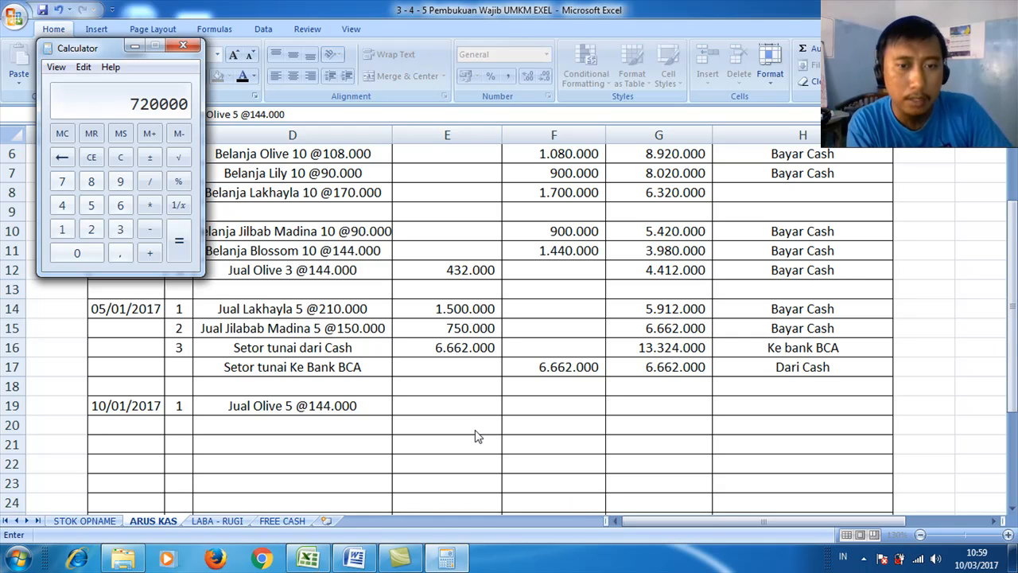
pyautogui.click(457, 408)
pyautogui.click(457, 406)
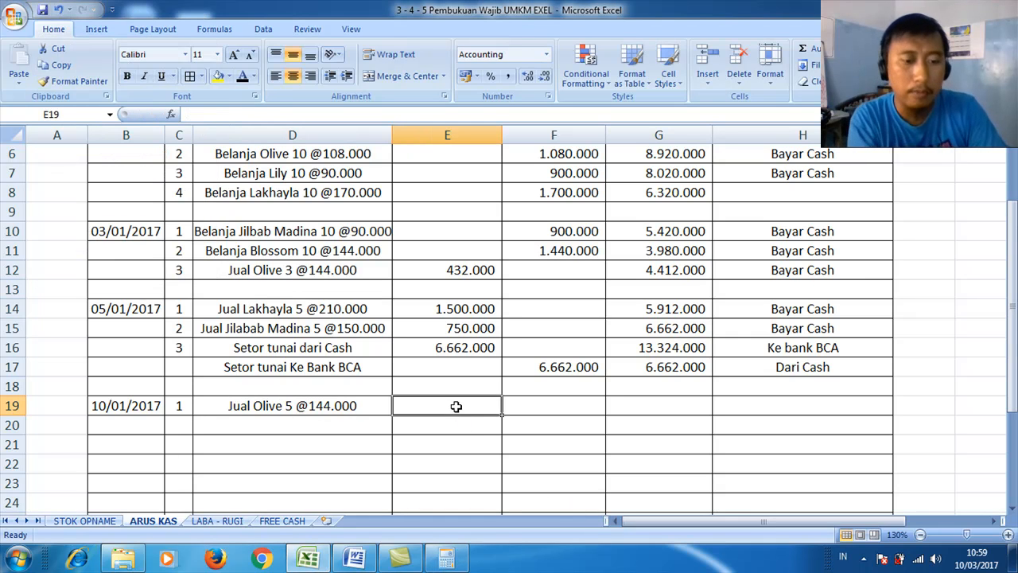
pyautogui.write('720000')
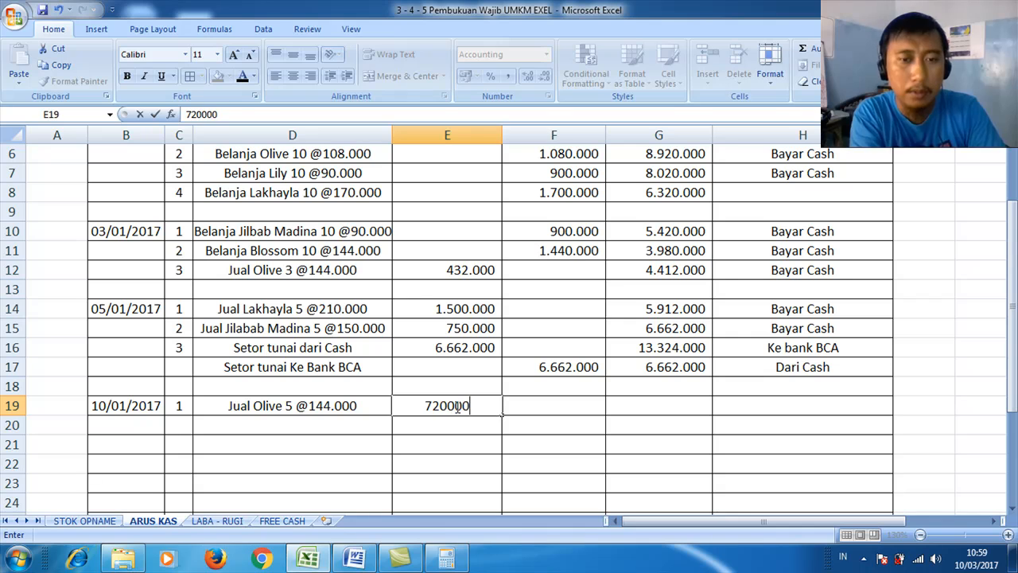
# Calculate the Olive sale's balance in G19 by adding E19 to G17, and enter the remark "Transfer Ke Bca" in H19.
pyautogui.press('Tab')
pyautogui.press('Tab')
pyautogui.write('=')
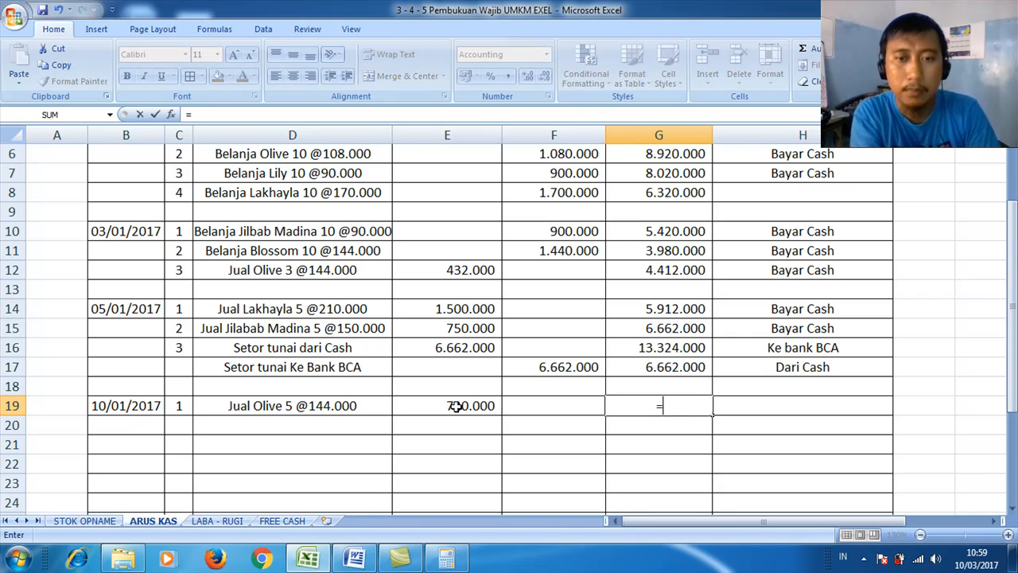
pyautogui.press('Up')
pyautogui.press('Up')
pyautogui.write('+')
pyautogui.press('Left')
pyautogui.press('Left')
pyautogui.press('Return')
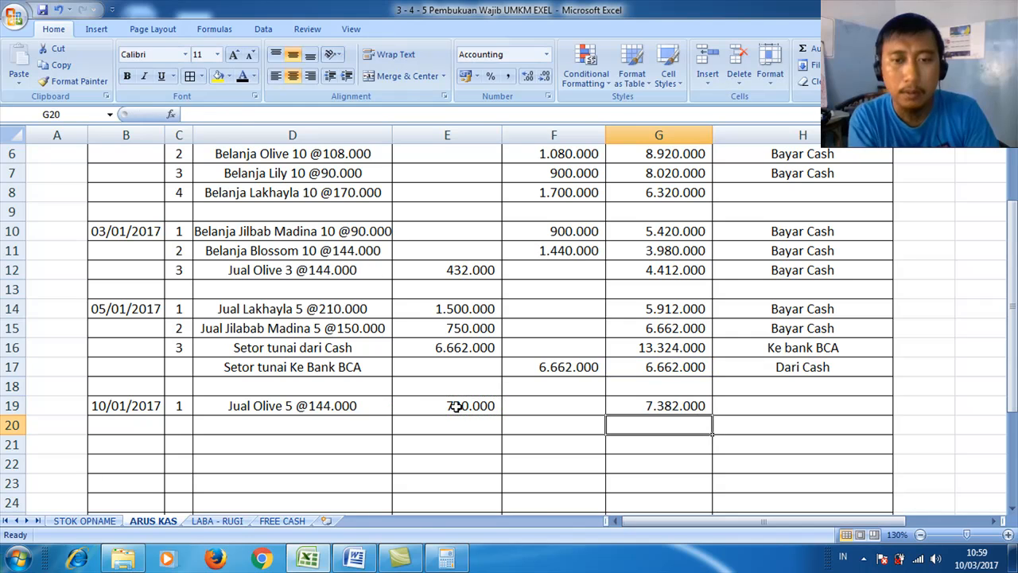
pyautogui.click(793, 407)
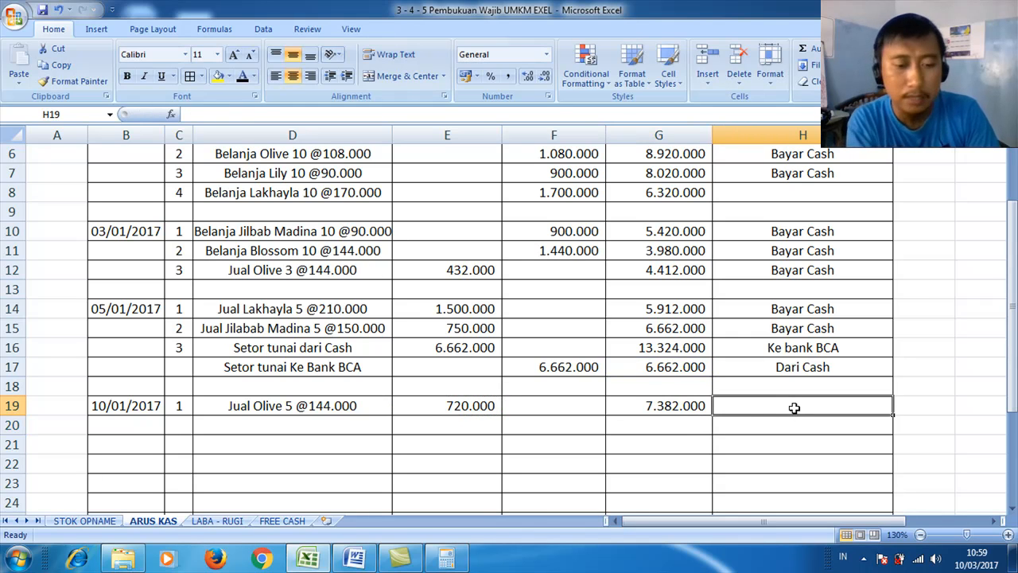
pyautogui.write('Transfer Ke Bca')
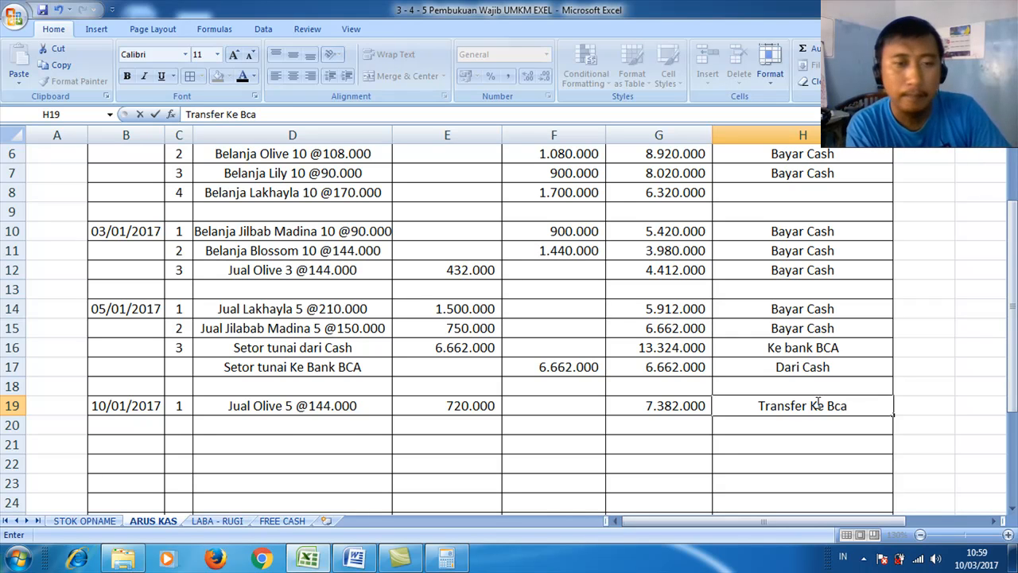
# Enter number 2 in C20 for the second 10/01/2017 entry.
pyautogui.click(179, 424)
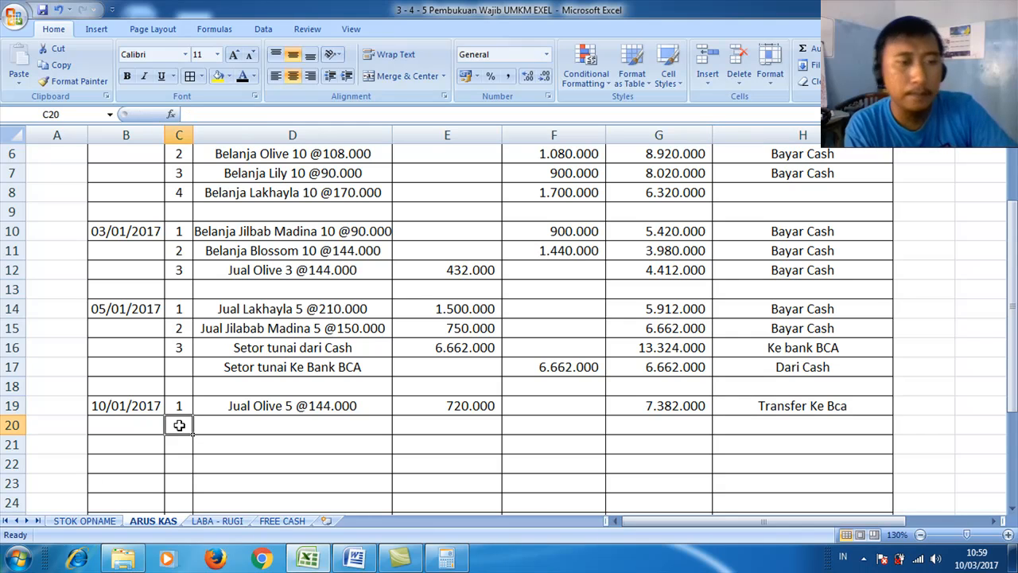
pyautogui.write('2')
pyautogui.press('Tab')
pyautogui.write('J')
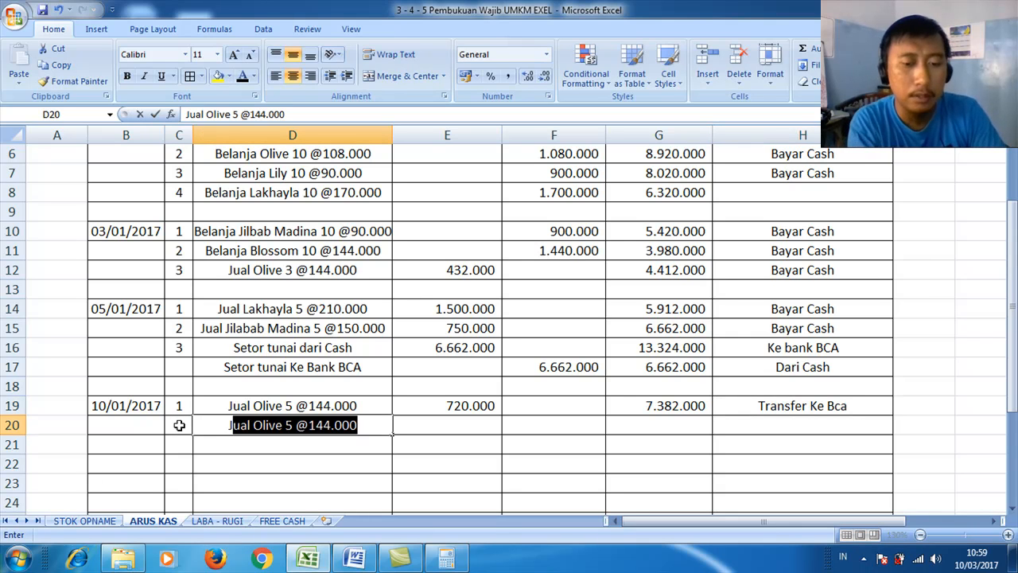
pyautogui.write('ul')
pyautogui.press('BackSpace')
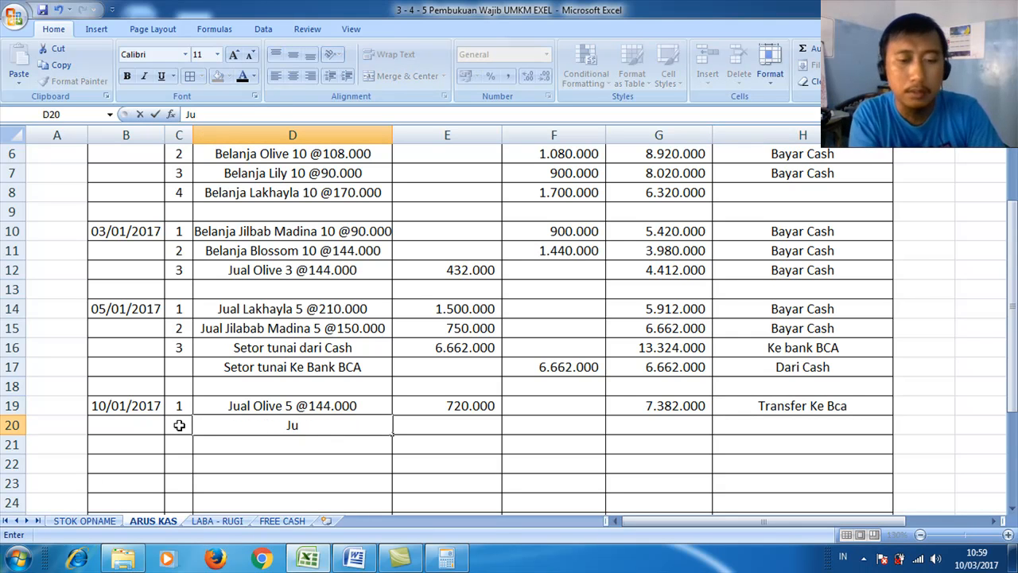
pyautogui.write('al Olive 5 @144.000')
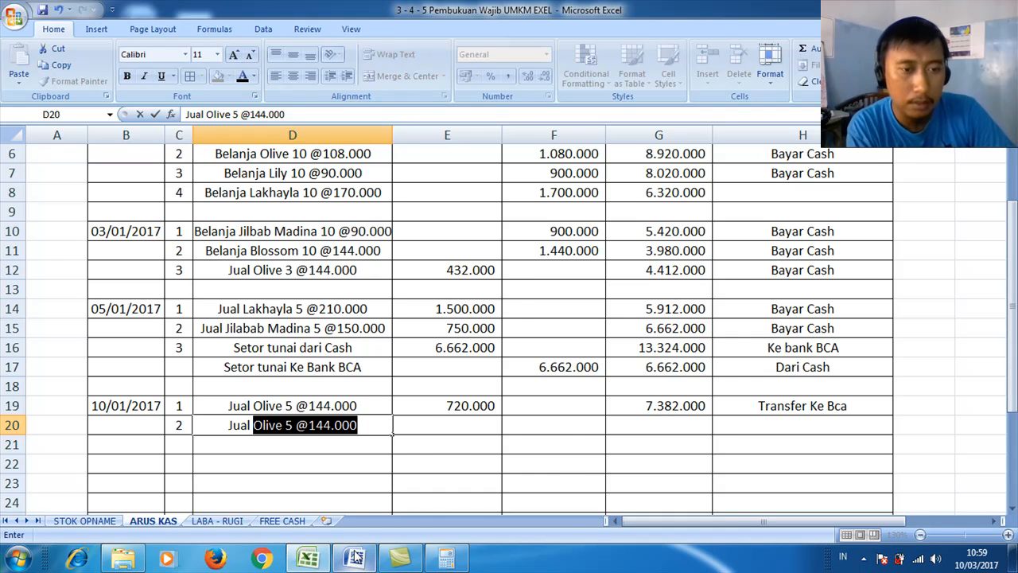
pyautogui.click(355, 558)
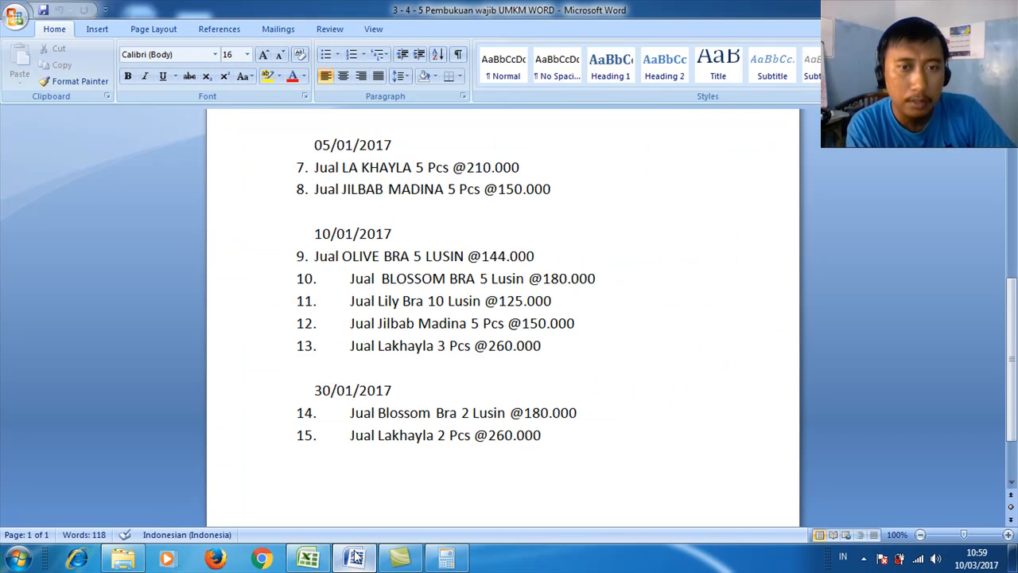
pyautogui.click(308, 557)
pyautogui.click(360, 425)
pyautogui.press('BackSpace')
pyautogui.press('BackSpace')
pyautogui.press('BackSpace')
pyautogui.press('BackSpace')
pyautogui.press('BackSpace')
pyautogui.press('BackSpace')
pyautogui.press('BackSpace')
pyautogui.press('BackSpace')
pyautogui.press('BackSpace')
pyautogui.press('BackSpace')
pyautogui.press('BackSpace')
pyautogui.press('BackSpace')
pyautogui.press('BackSpace')
pyautogui.press('BackSpace')
pyautogui.press('BackSpace')
pyautogui.press('BackSpace')
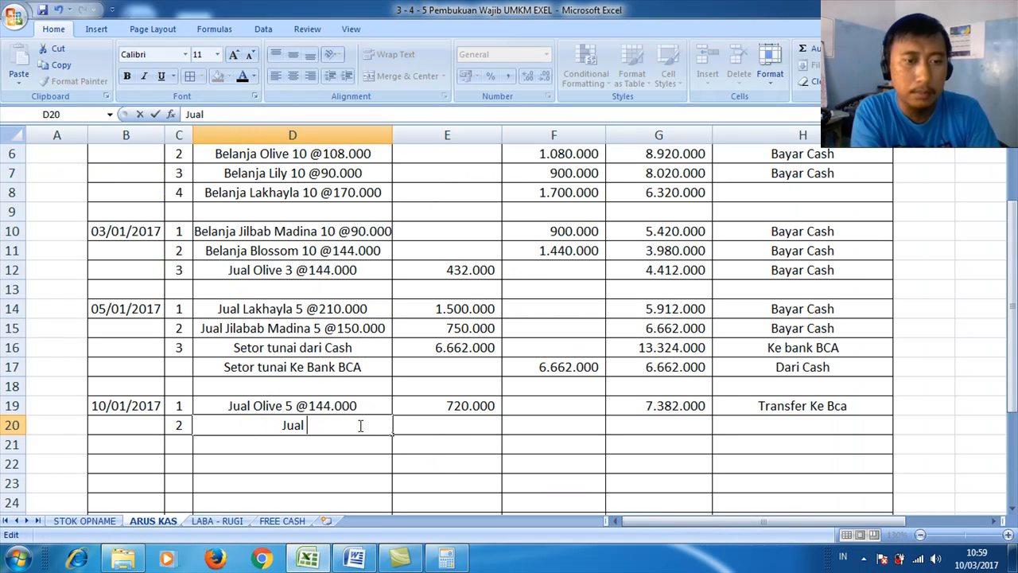
pyautogui.write('Blosso,')
pyautogui.press('BackSpace')
pyautogui.write('m 5')
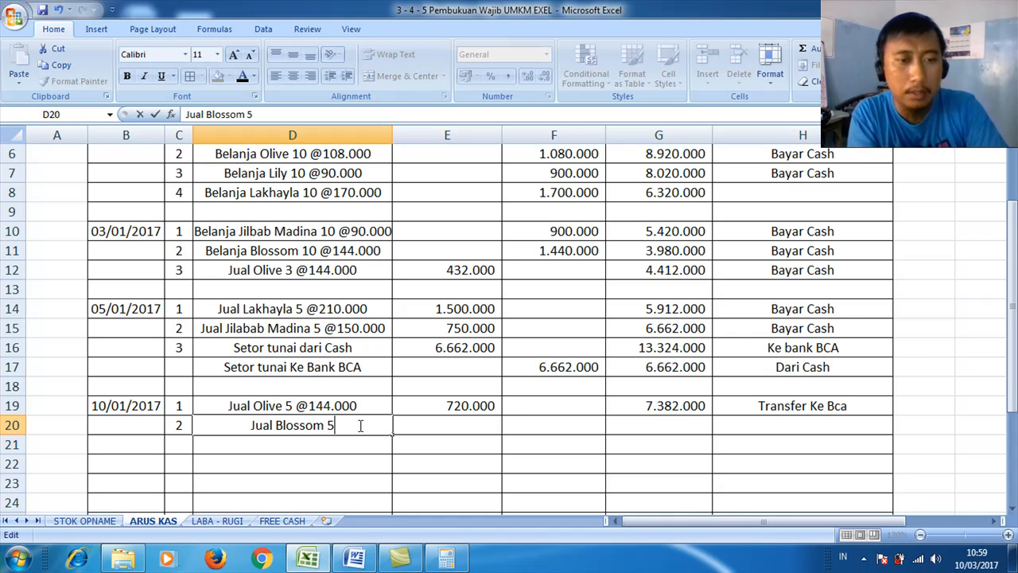
pyautogui.write(' @')
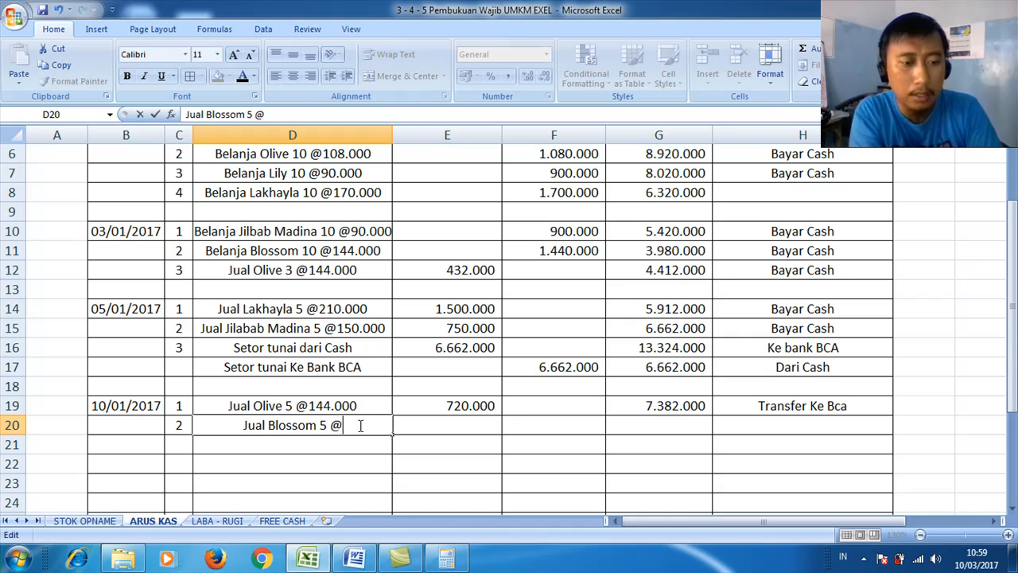
pyautogui.write('180000')
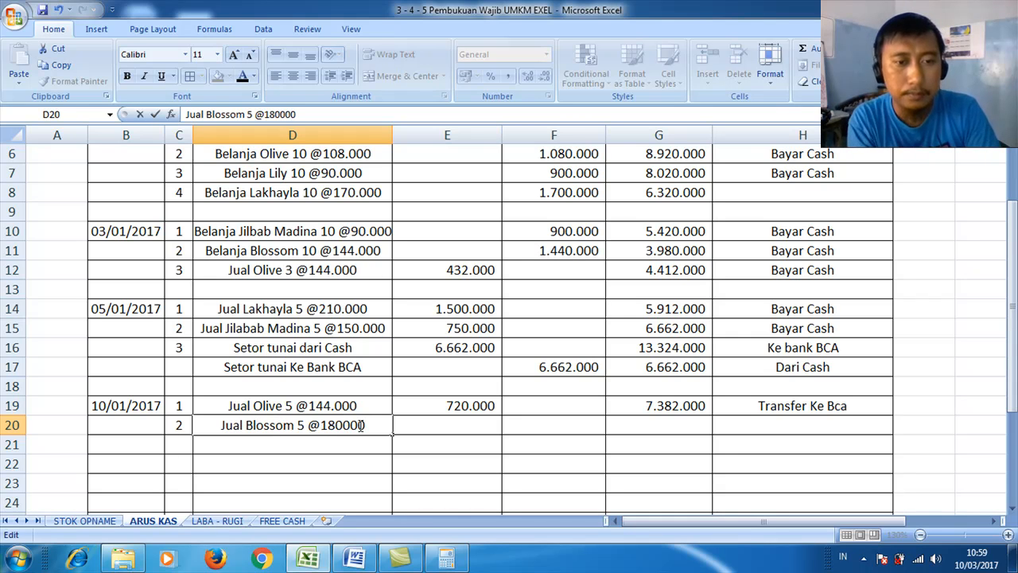
pyautogui.press('Left')
pyautogui.press('Left')
pyautogui.press('Left')
pyautogui.write('.')
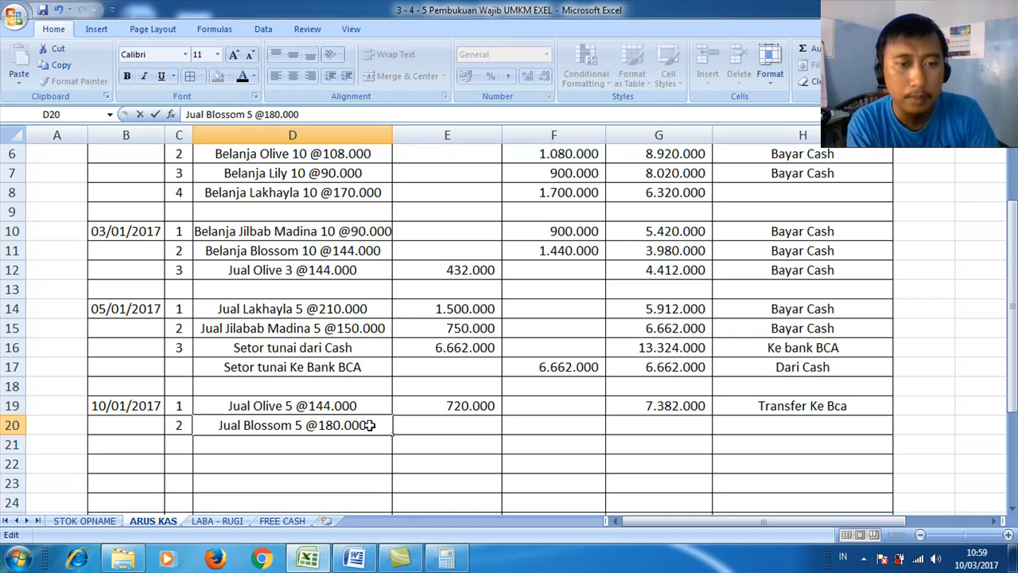
# Multiply 180000 by 5 in Calculator and enter the Blossom sale's debit of 900.000 in E20.
pyautogui.click(456, 426)
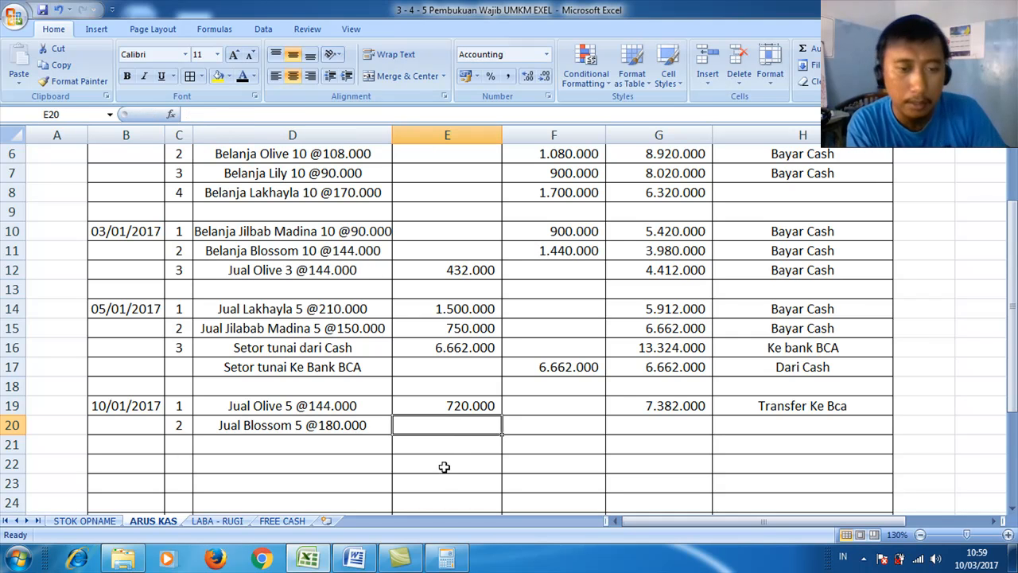
pyautogui.click(448, 558)
pyautogui.write('1800')
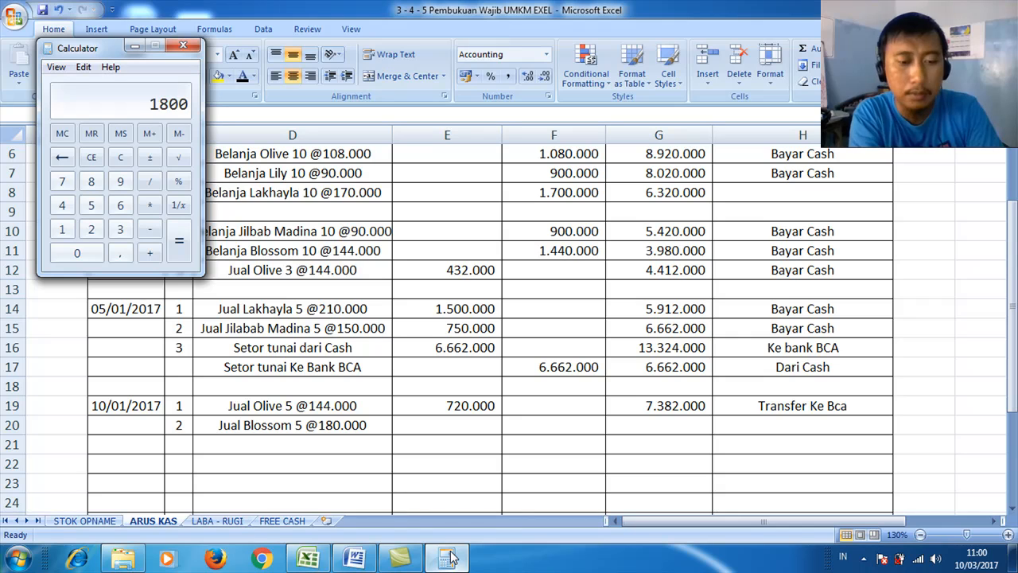
pyautogui.write('005')
pyautogui.press('Return')
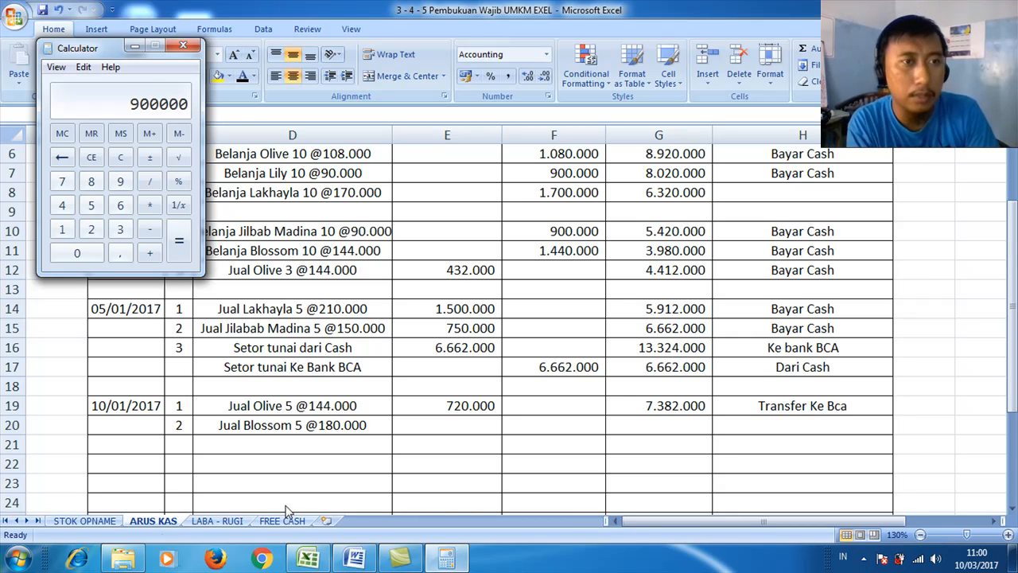
pyautogui.click(474, 420)
pyautogui.write('900000')
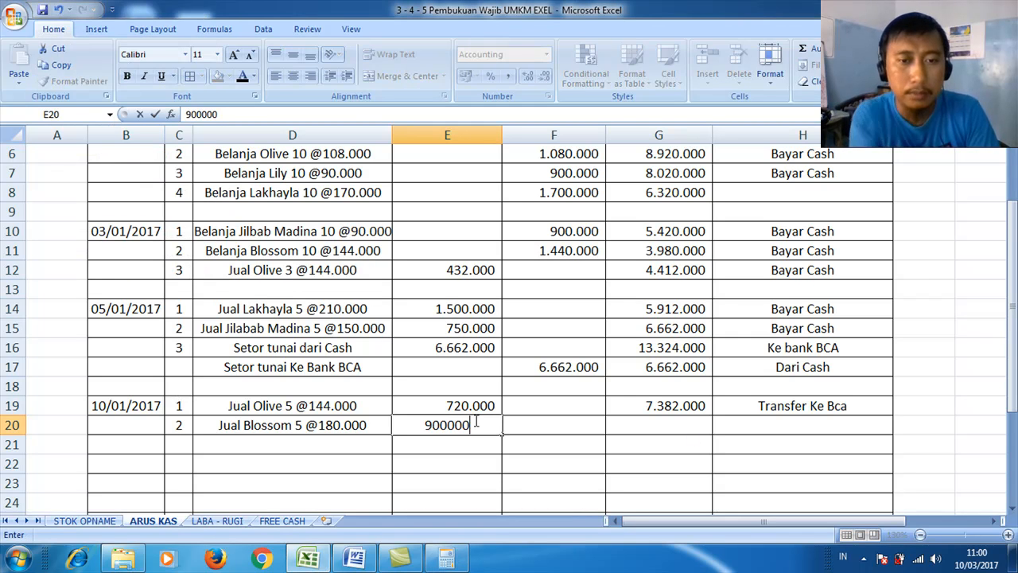
# Calculate the Blossom sale's balance in G20 by adding the debit in E20 to the balance in G19.
pyautogui.press('Tab')
pyautogui.press('Tab')
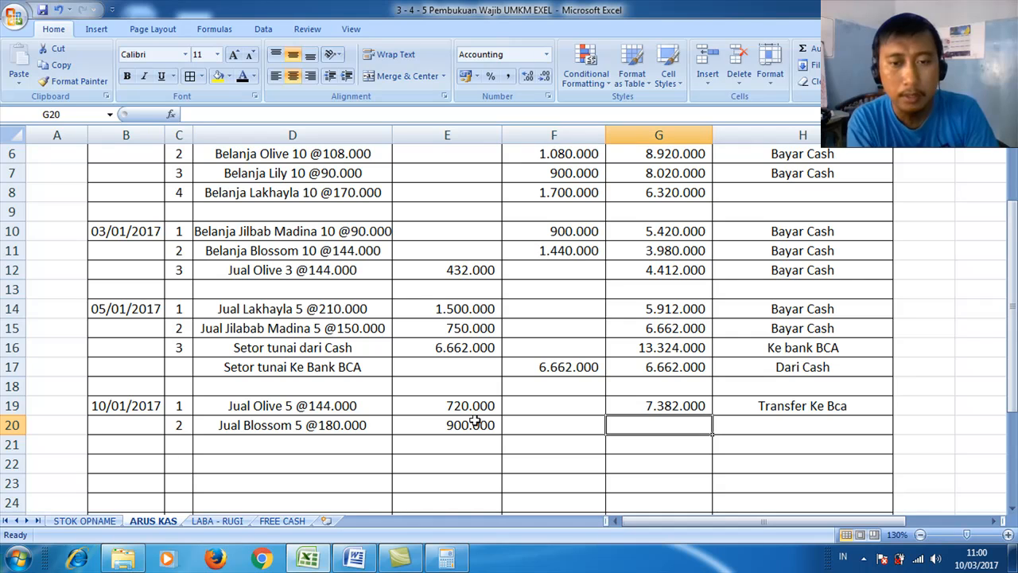
pyautogui.write('=G19+')
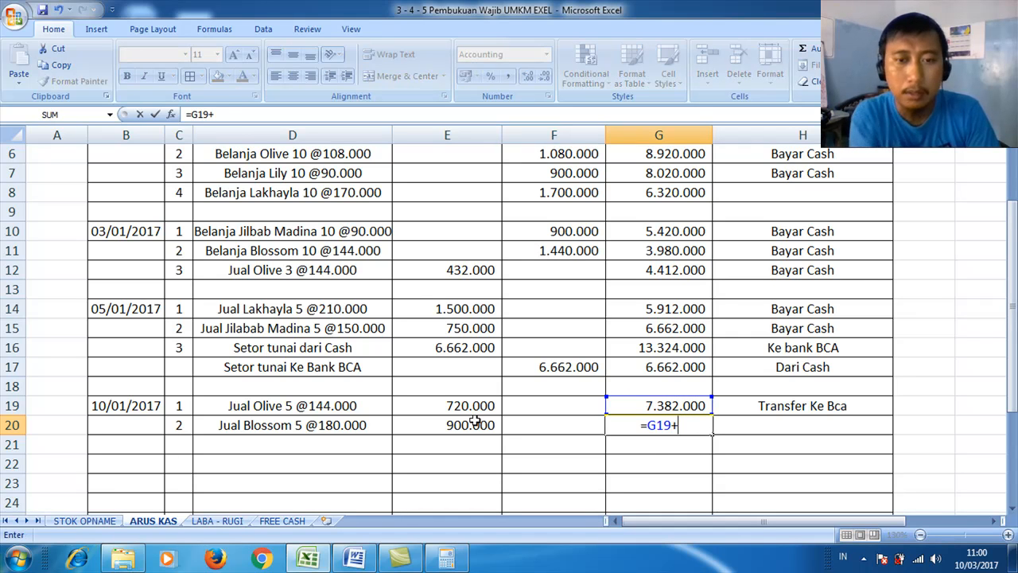
pyautogui.click(474, 422)
pyautogui.press('Return')
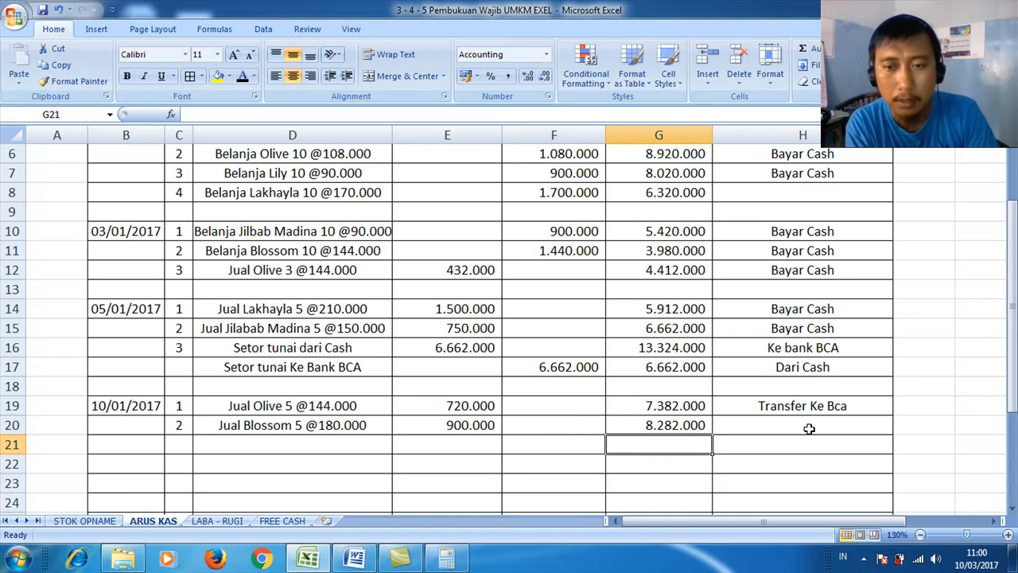
# Enter the remark "Transfer Mandiri" in H20 for the Blossom sale.
pyautogui.click(809, 427)
pyautogui.write('Tran')
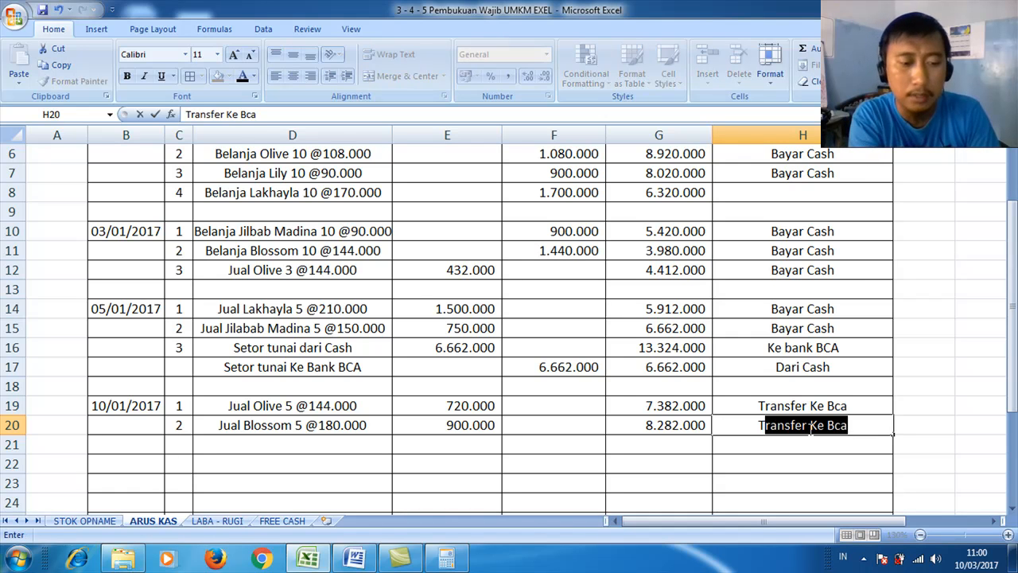
pyautogui.write('sfer')
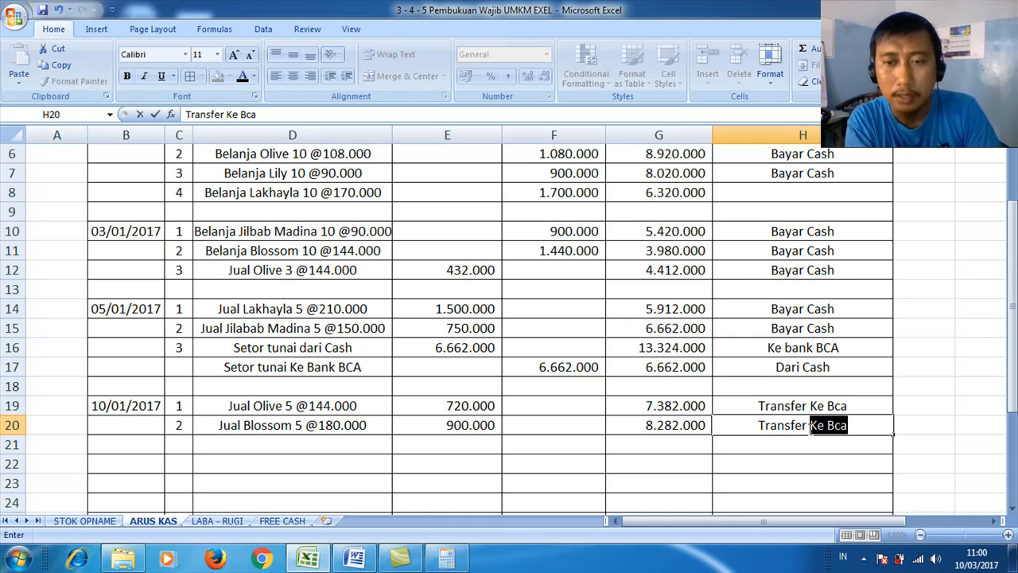
pyautogui.write(' Mandiri')
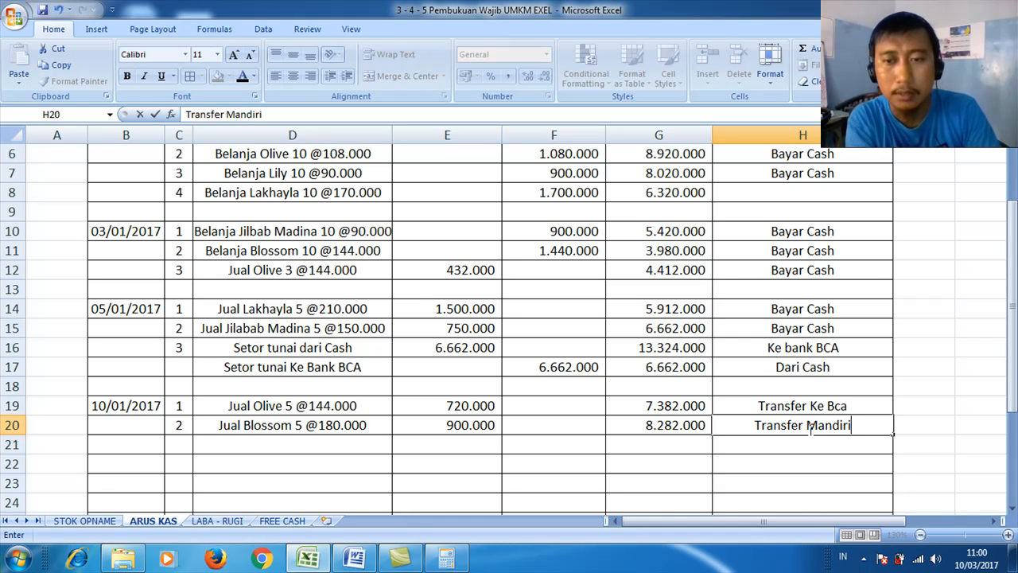
pyautogui.moveTo(1014, 350); pyautogui.dragTo(1013, 404)
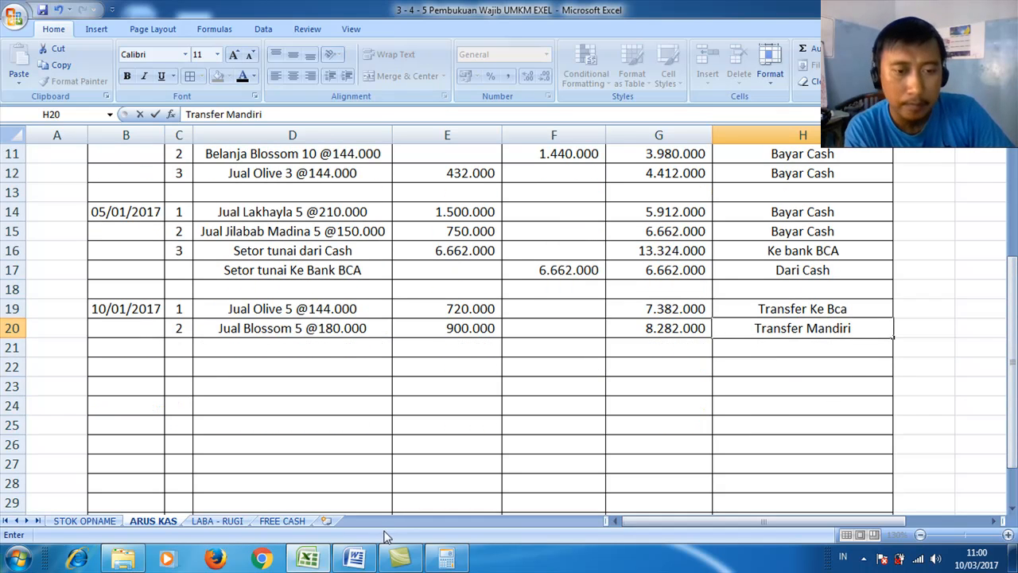
pyautogui.click(350, 559)
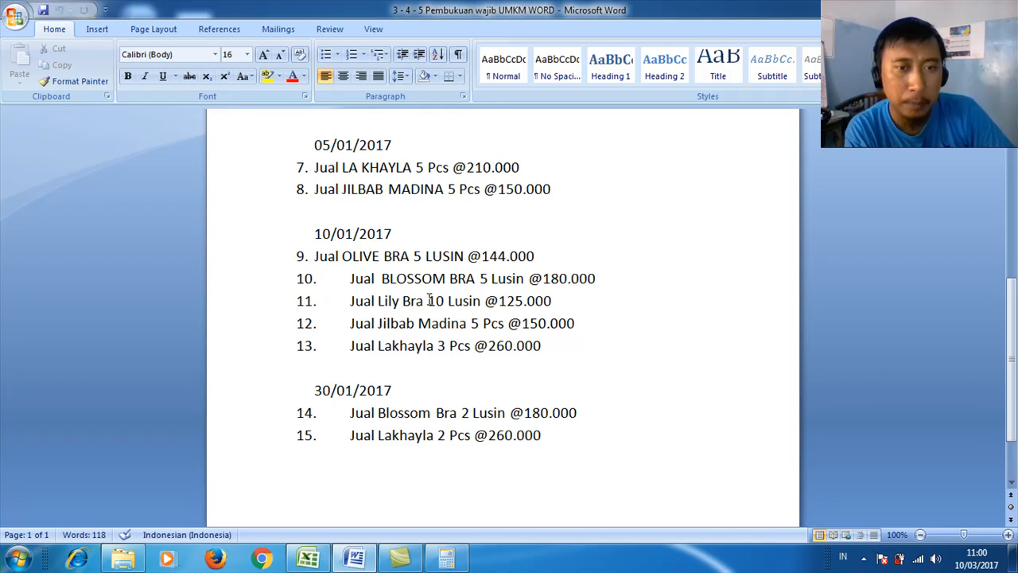
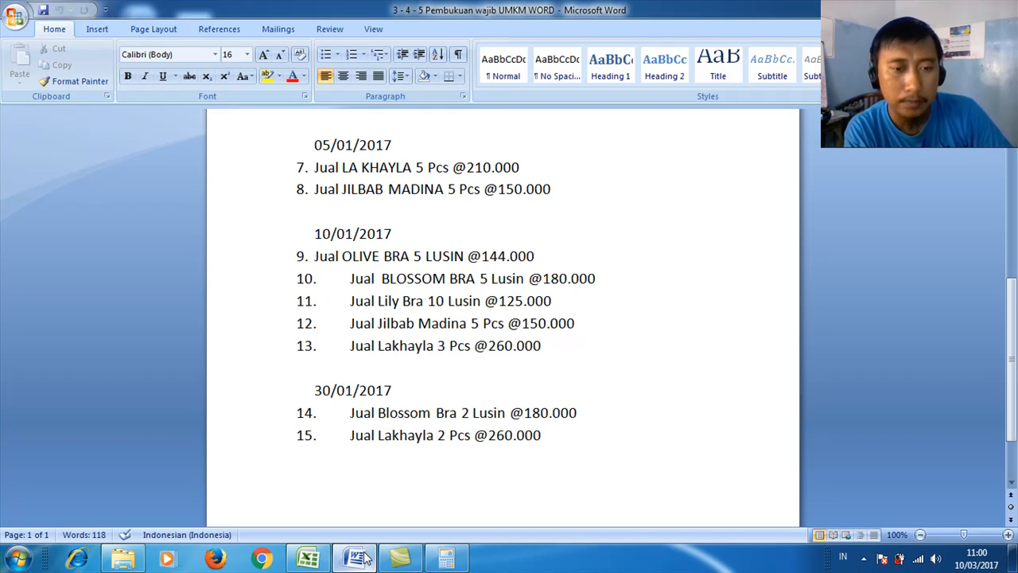
pyautogui.click(308, 559)
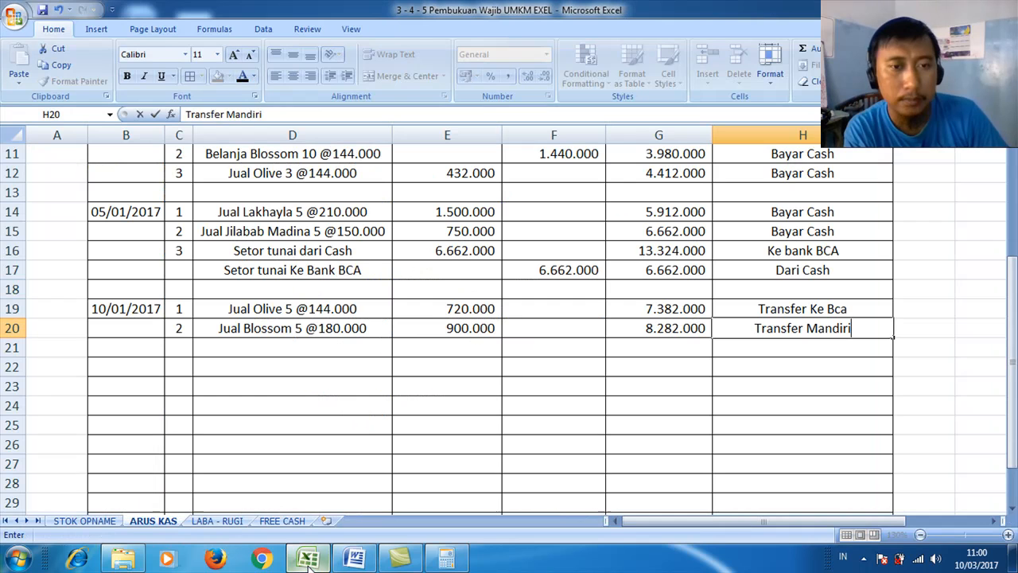
pyautogui.click(181, 344)
pyautogui.write('3')
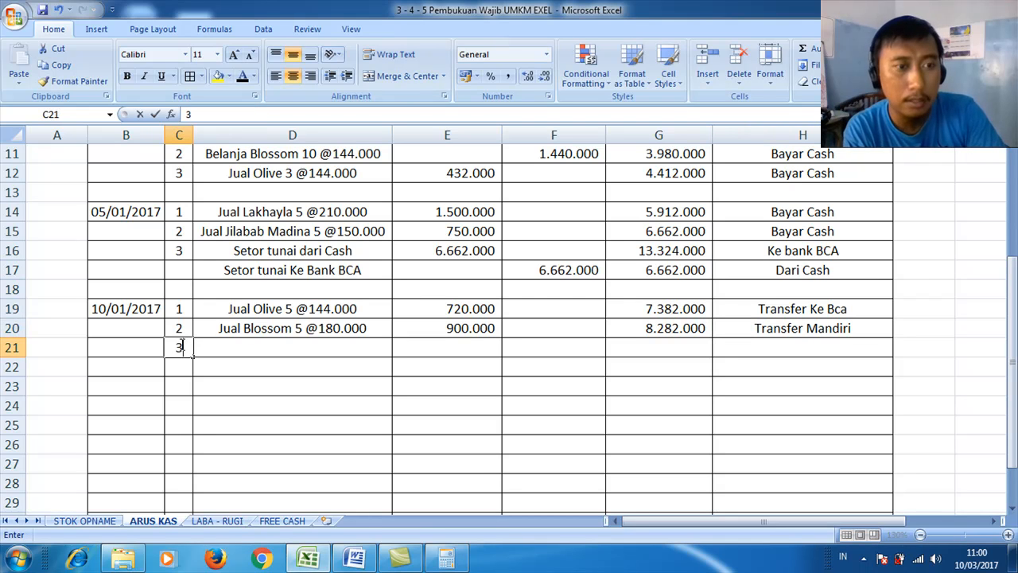
pyautogui.press('Tab')
pyautogui.write('Jual')
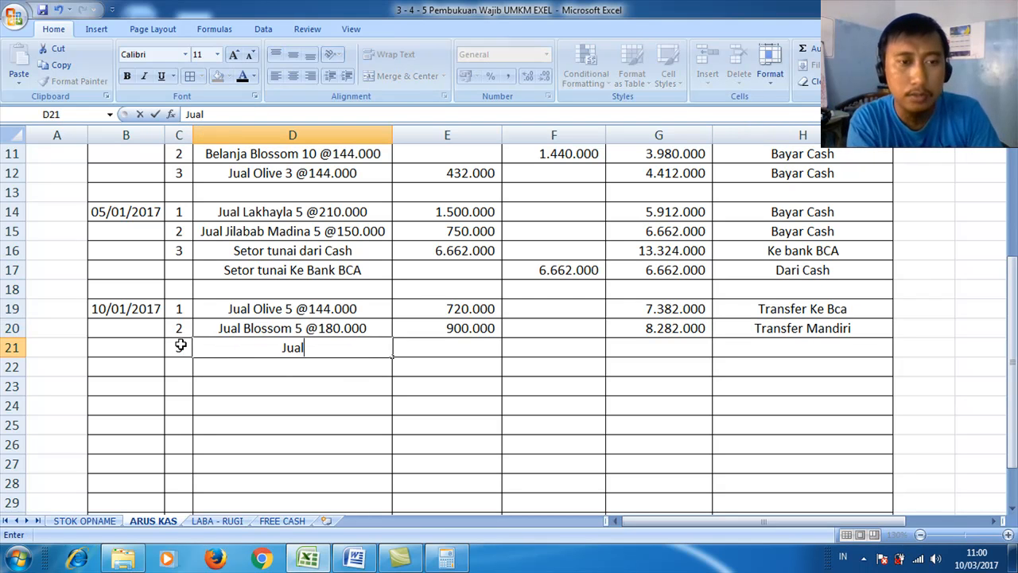
pyautogui.write(' Lily')
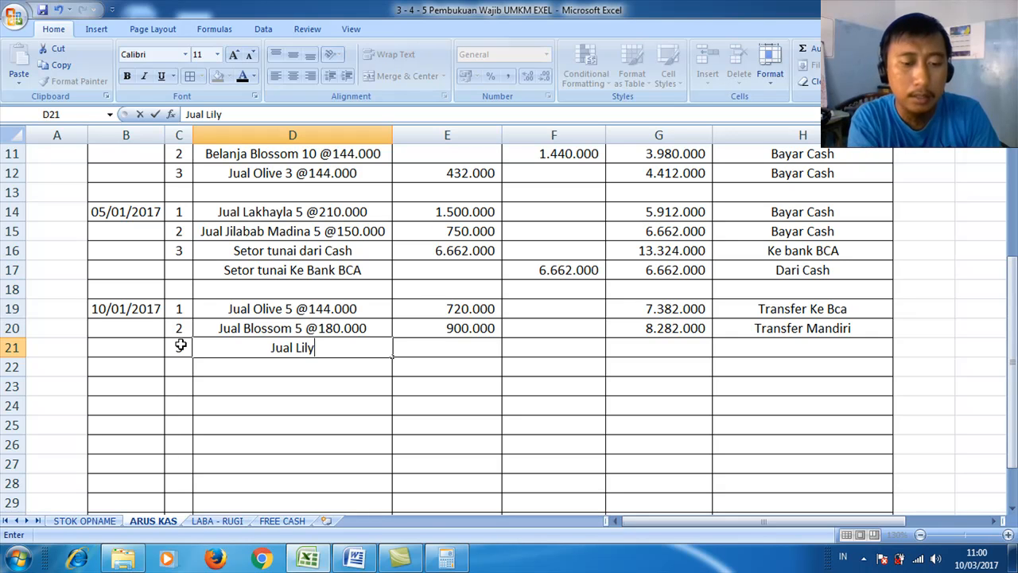
pyautogui.write(' Bra 10')
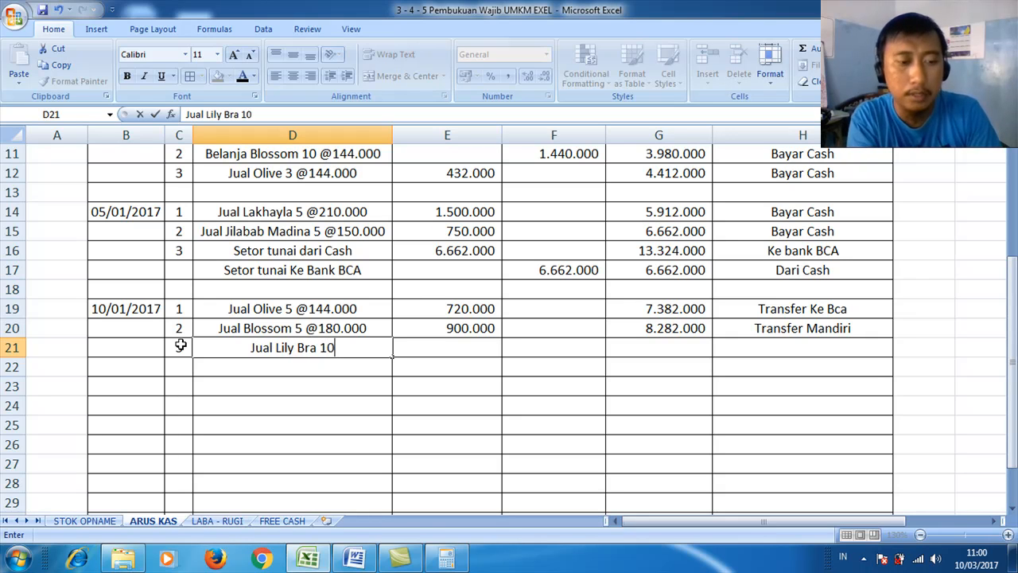
pyautogui.write(' @')
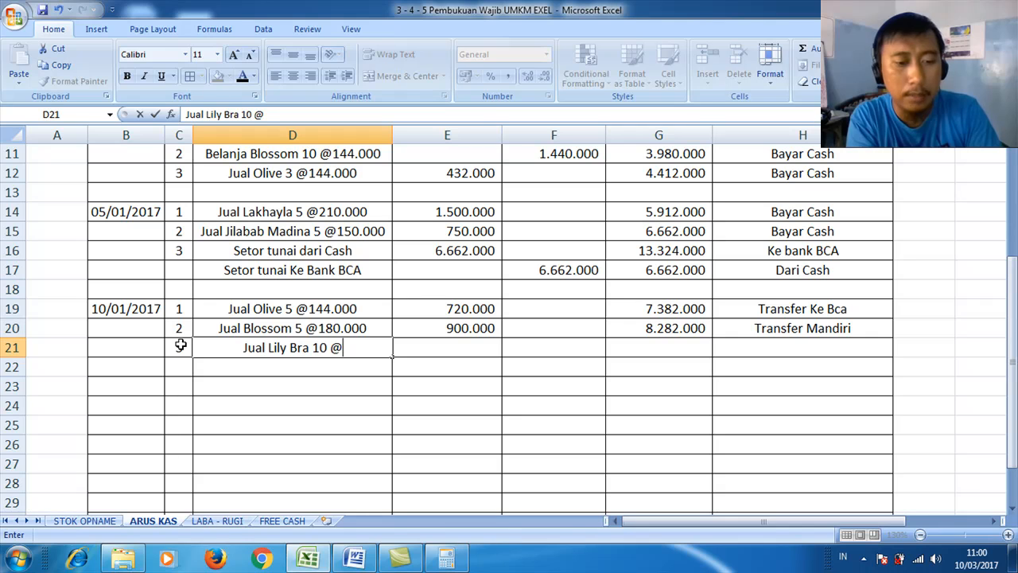
pyautogui.write('1')
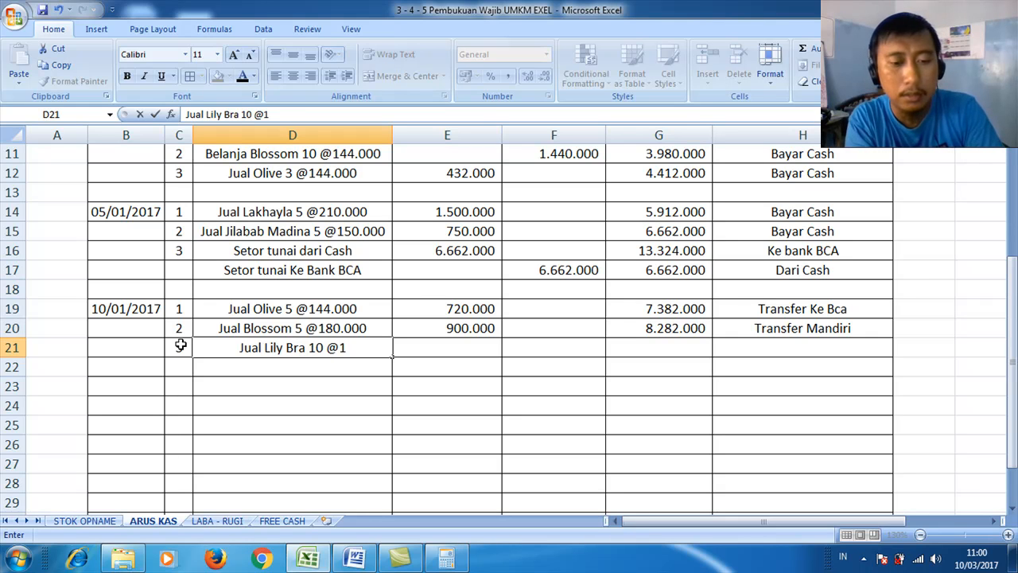
pyautogui.write('20000')
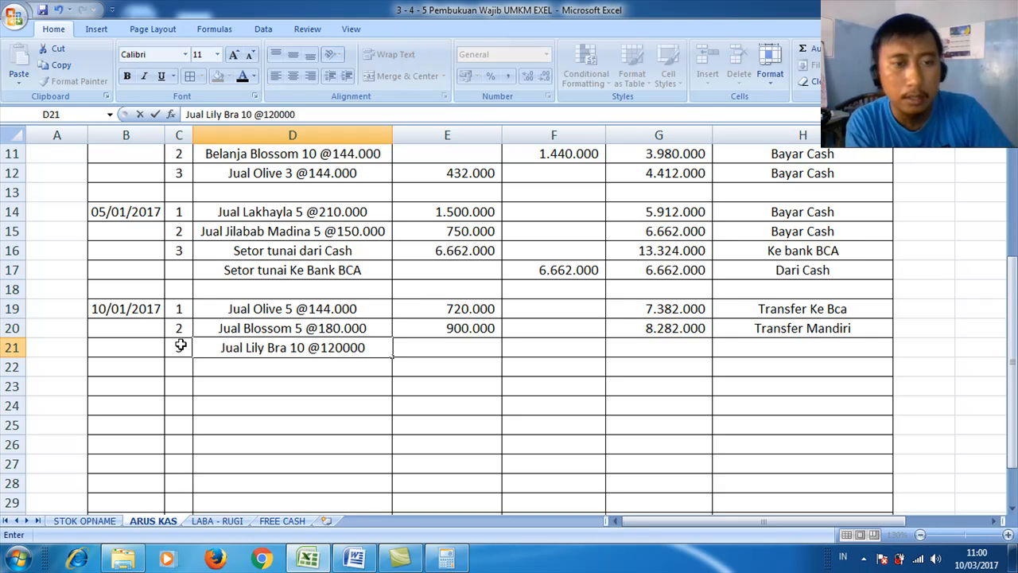
pyautogui.press('Left')
pyautogui.press('Left')
pyautogui.click(181, 347)
pyautogui.write('3')
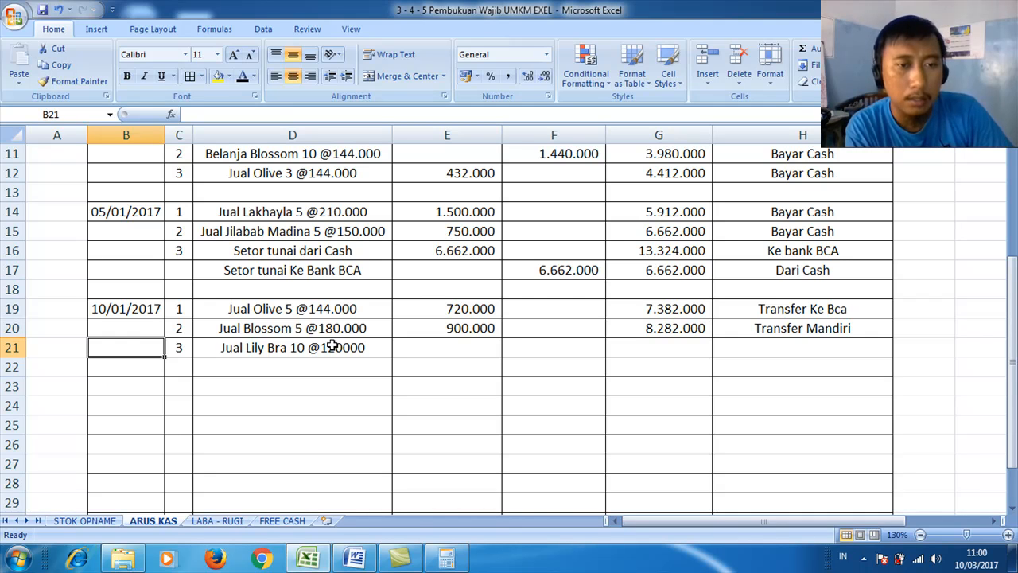
pyautogui.doubleClick(334, 347)
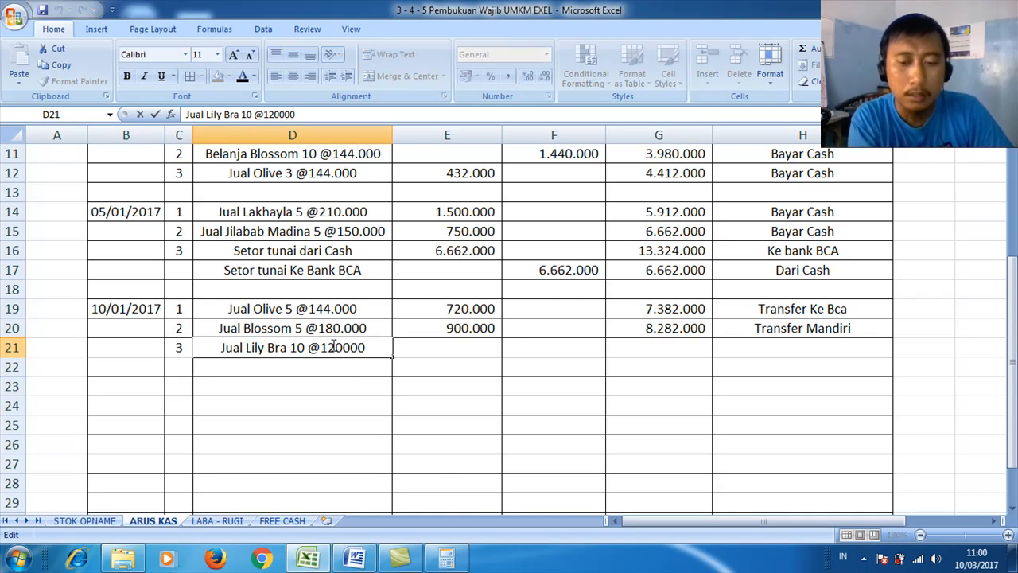
pyautogui.write('.')
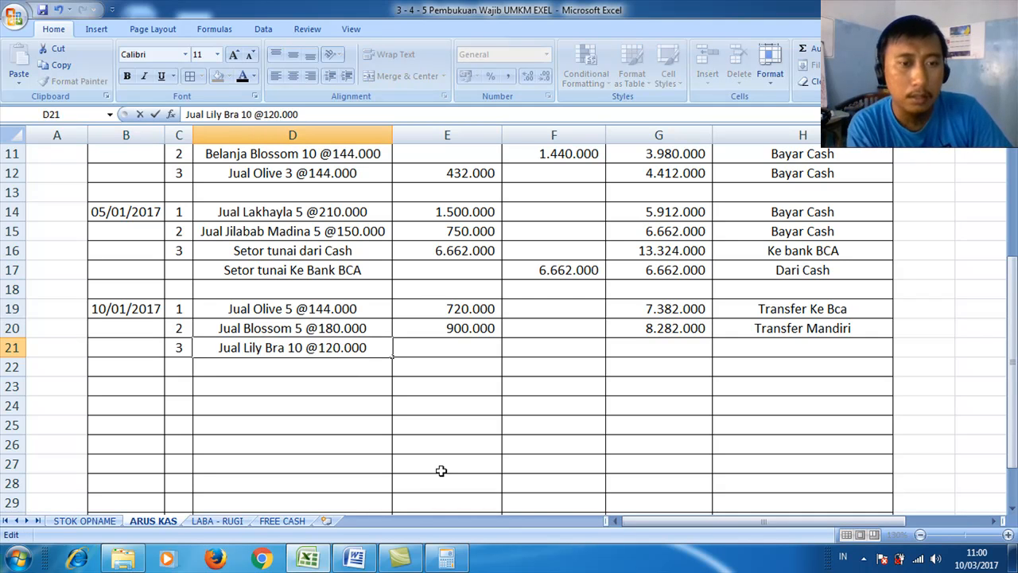
pyautogui.click(355, 559)
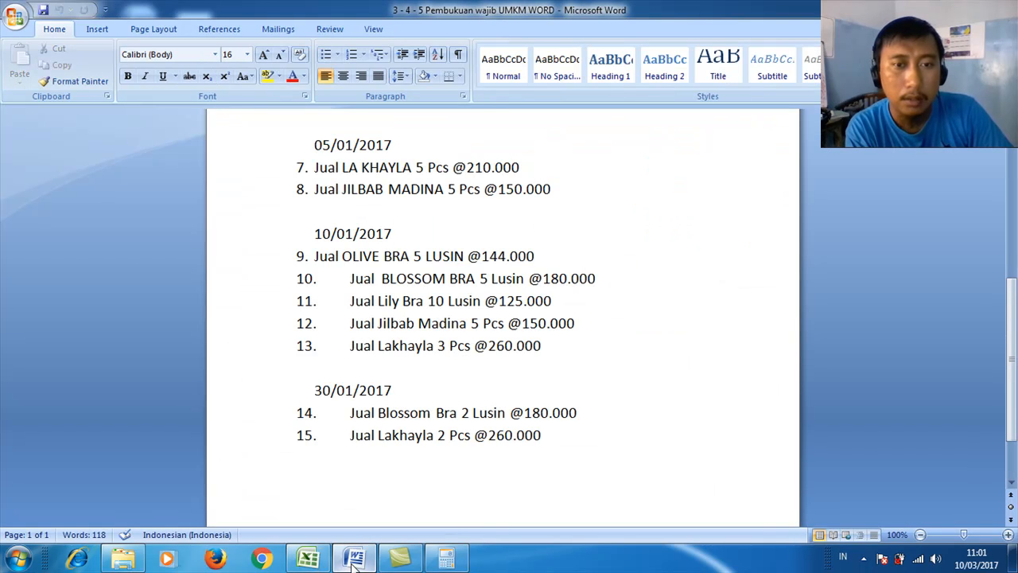
pyautogui.click(309, 560)
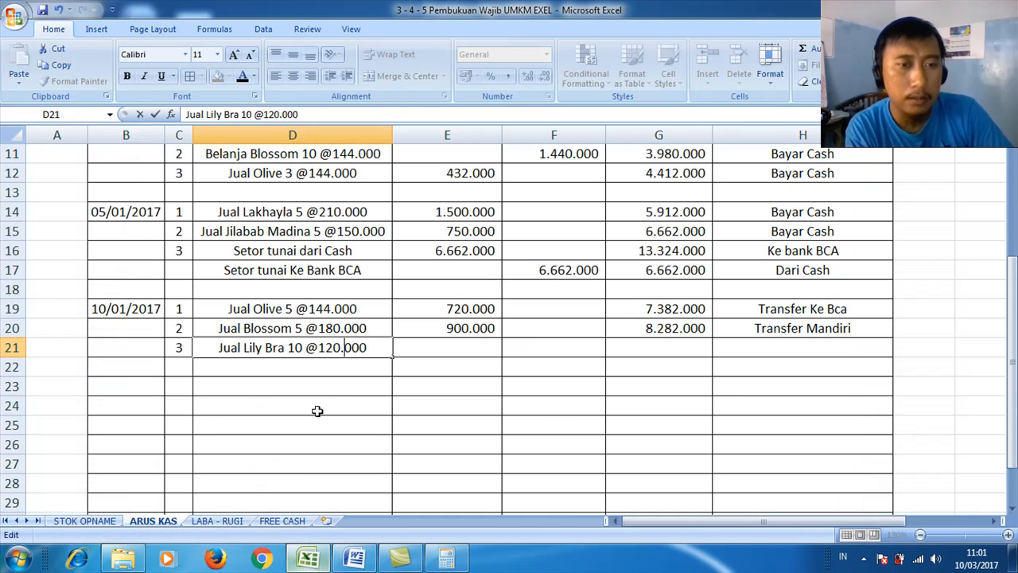
pyautogui.click(342, 348)
pyautogui.press('BackSpace')
pyautogui.write('5')
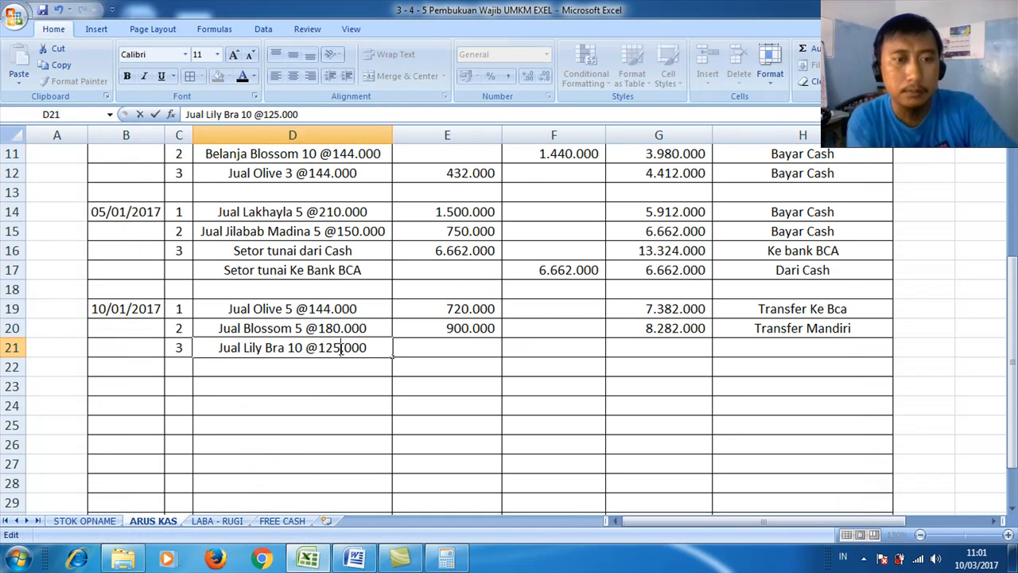
# Enter the Lily sale's debit of 1.250.000 in E21.
pyautogui.click(428, 348)
pyautogui.write('1250000')
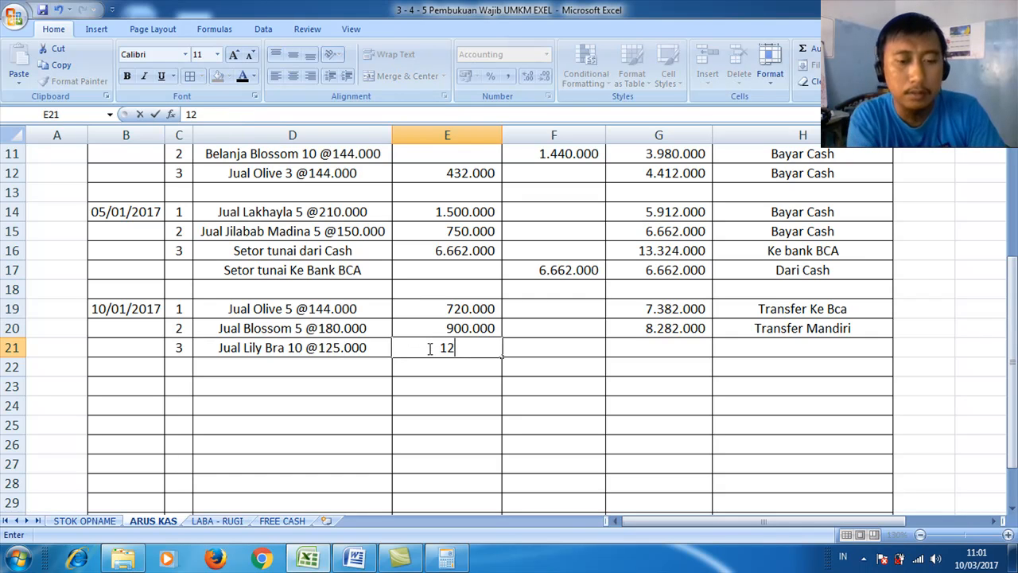
pyautogui.press('Tab')
pyautogui.press('Tab')
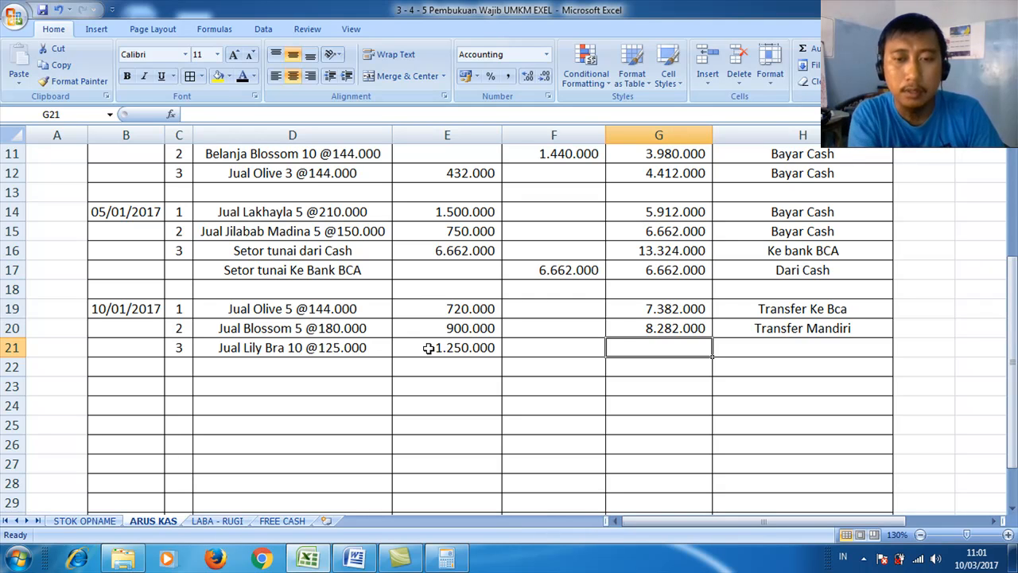
# Calculate the Lily sale's balance in G21 with the formula =G20+E21.
pyautogui.write('=')
pyautogui.press('Up')
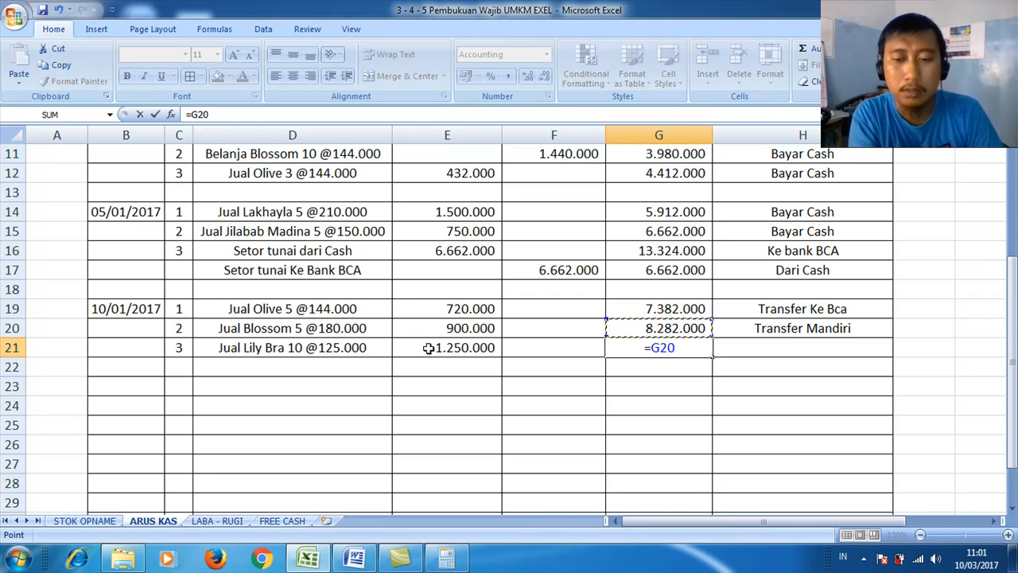
pyautogui.write('+')
pyautogui.press('Left')
pyautogui.press('Left')
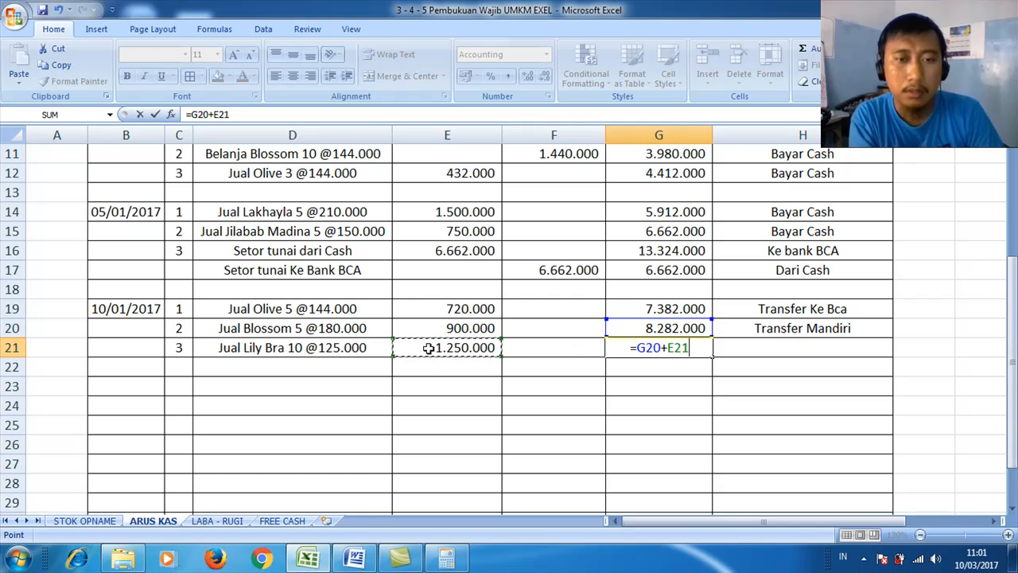
pyautogui.press('Return')
# Enter the remark "Transfer BCA" in H21 for the Lily sale.
pyautogui.click(788, 350)
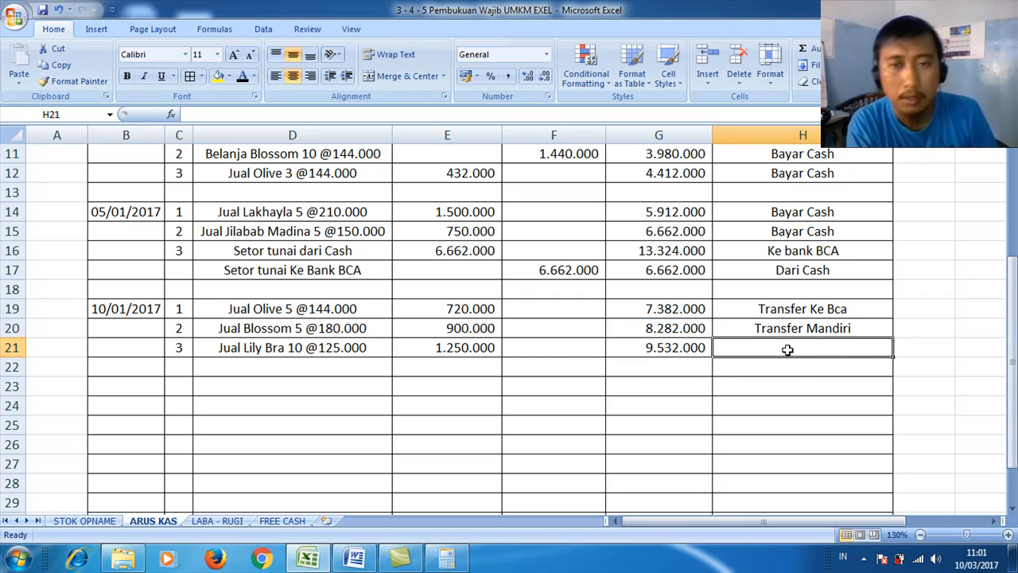
pyautogui.write('Tra')
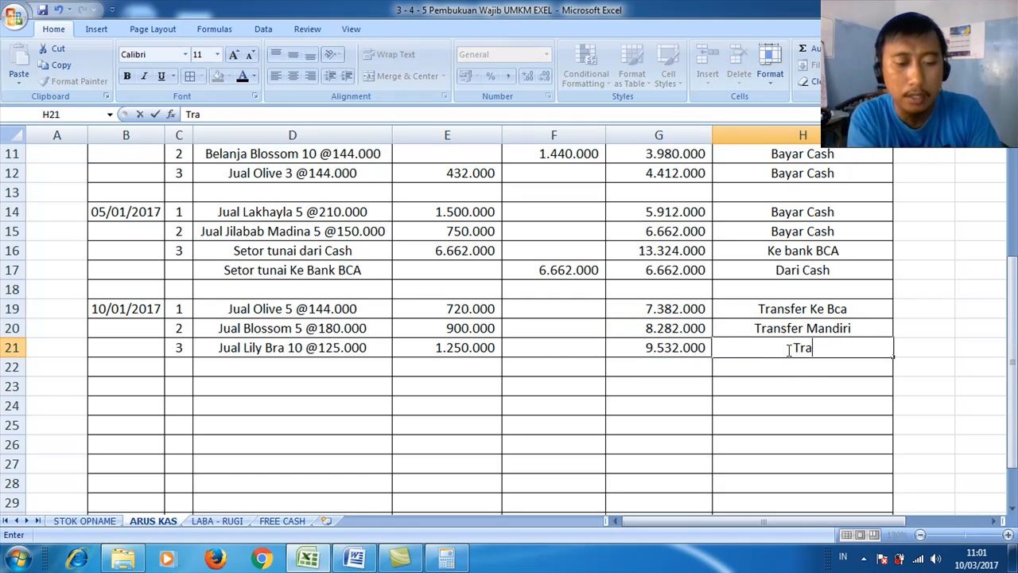
pyautogui.write('nsfer BCA')
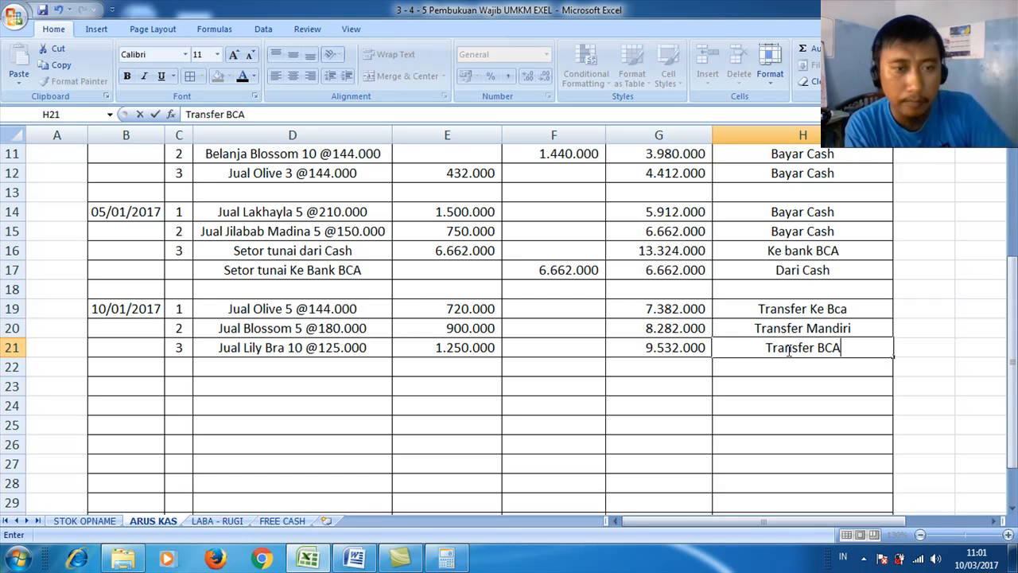
pyautogui.press('Return')
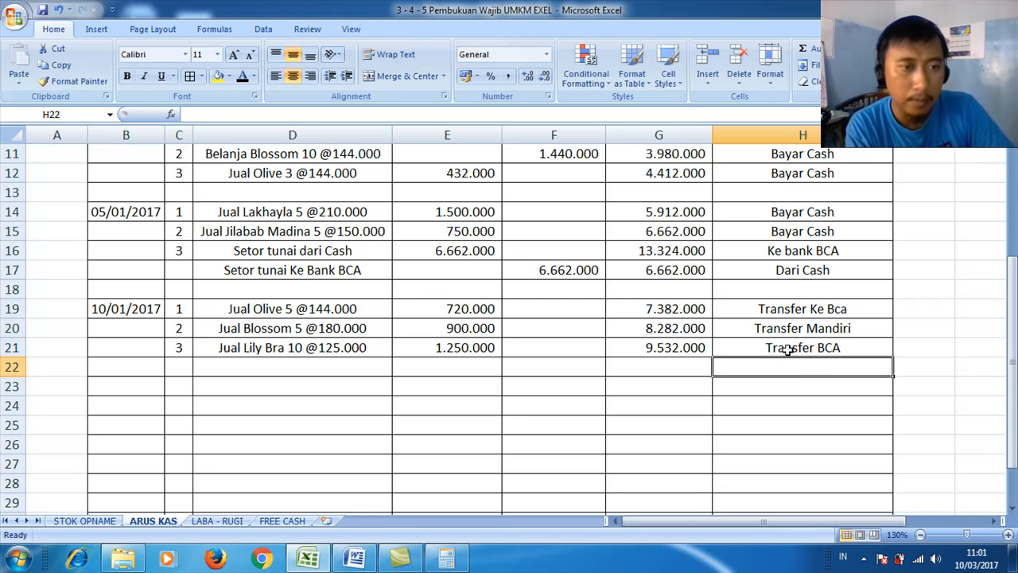
# Number the next 10/01/2017 sale 4 in C22 and enter "Jual jilbab Madina" as its description in D22.
pyautogui.click(169, 370)
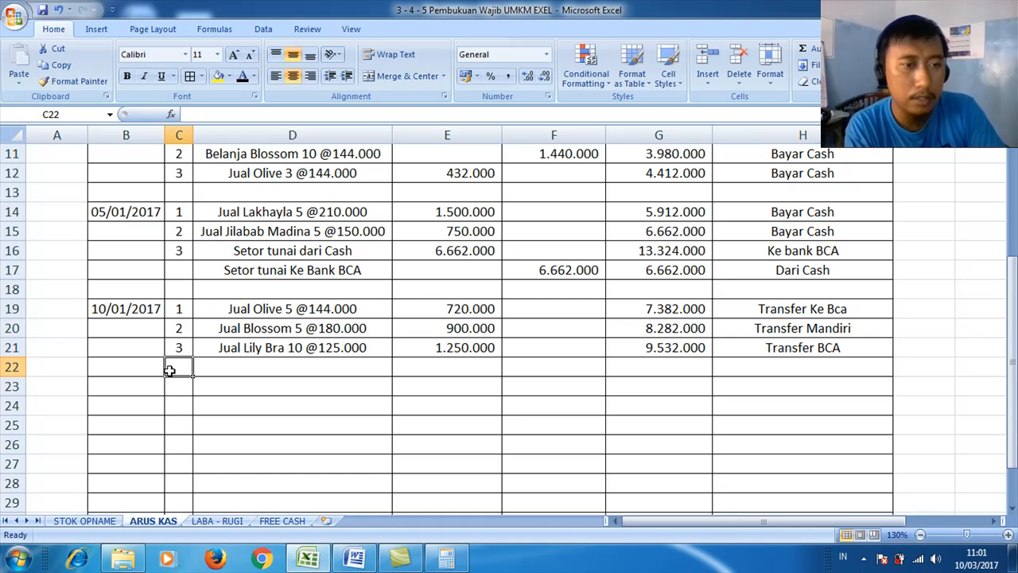
pyautogui.write('4')
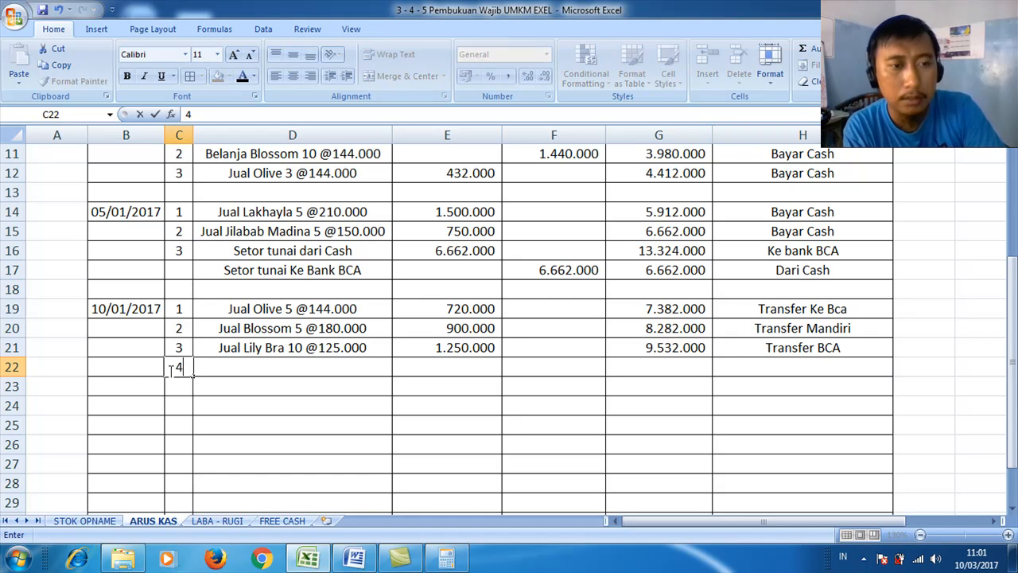
pyautogui.press('Tab')
pyautogui.write('Jual ')
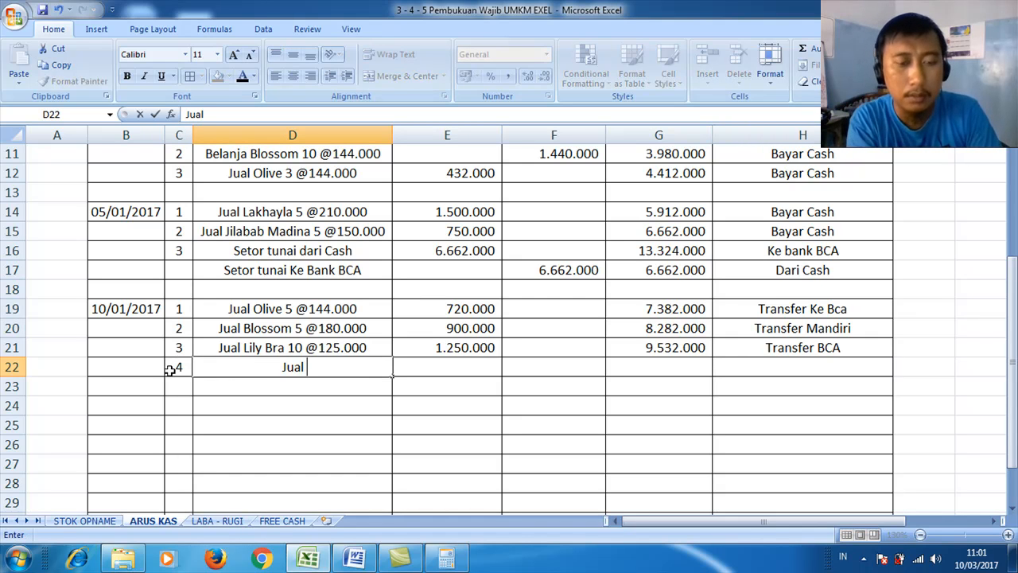
pyautogui.write('jilbab ')
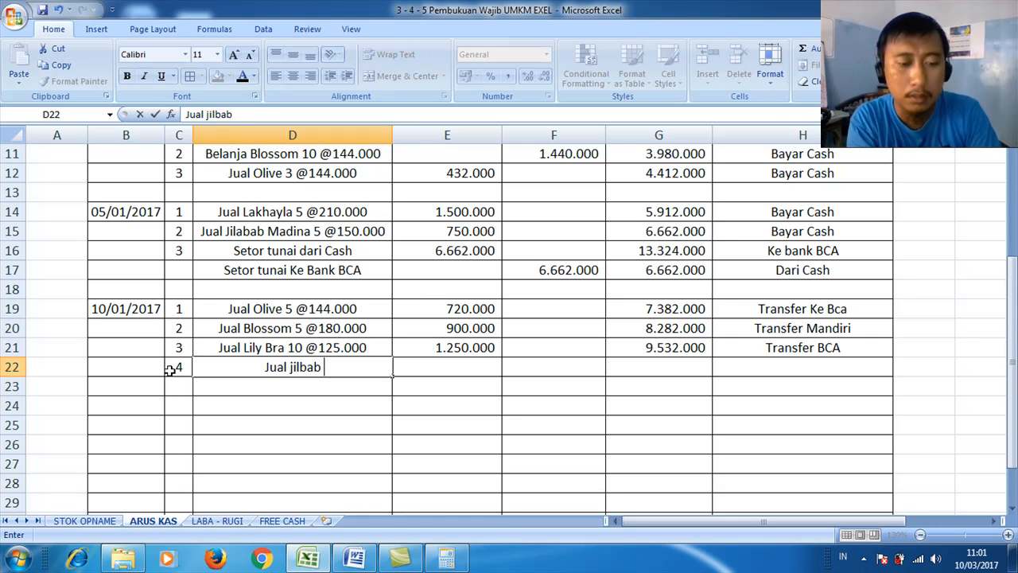
pyautogui.write('Madina')
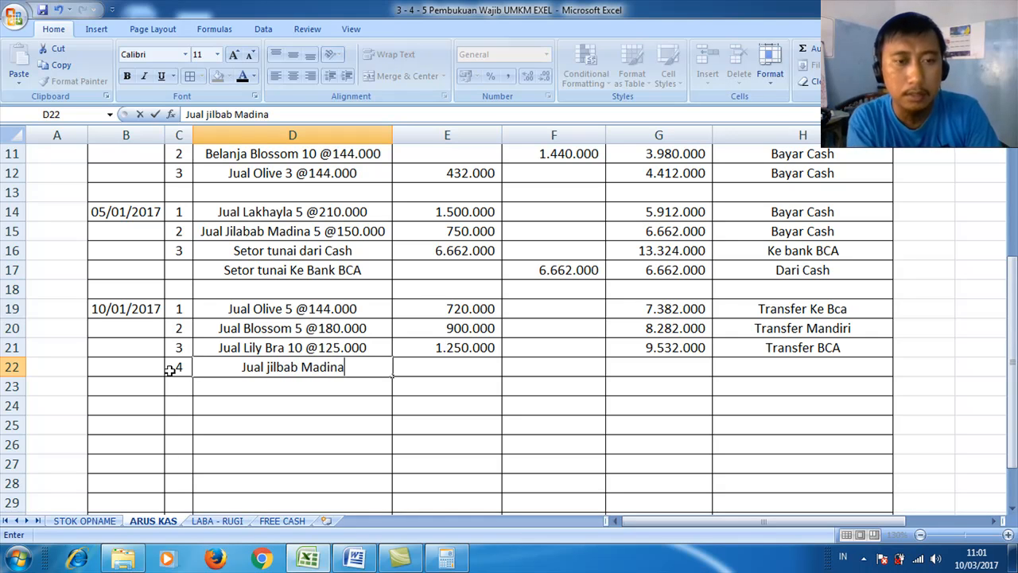
pyautogui.press('Tab')
pyautogui.write('1')
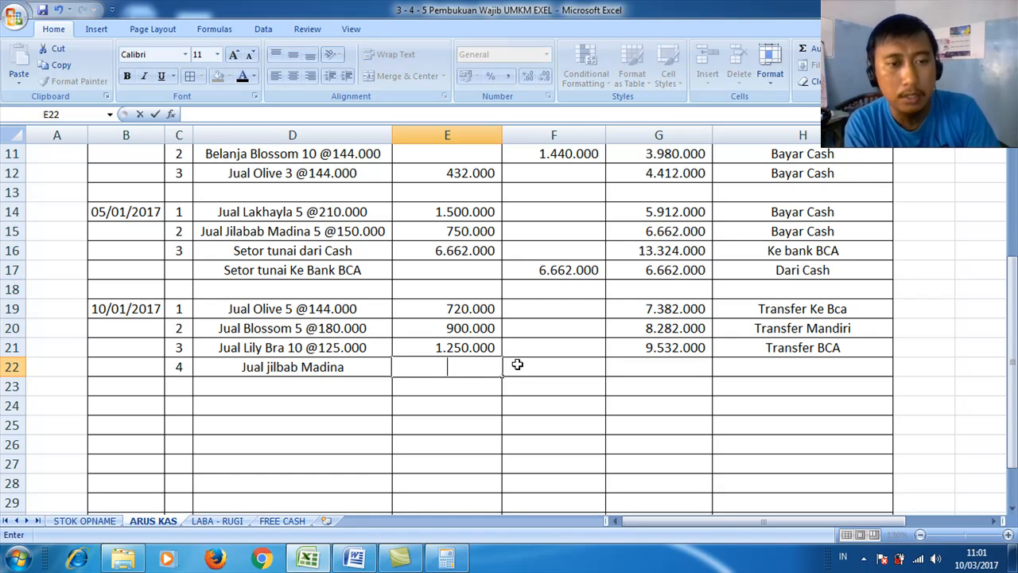
pyautogui.click(371, 366)
pyautogui.doubleClick(374, 366)
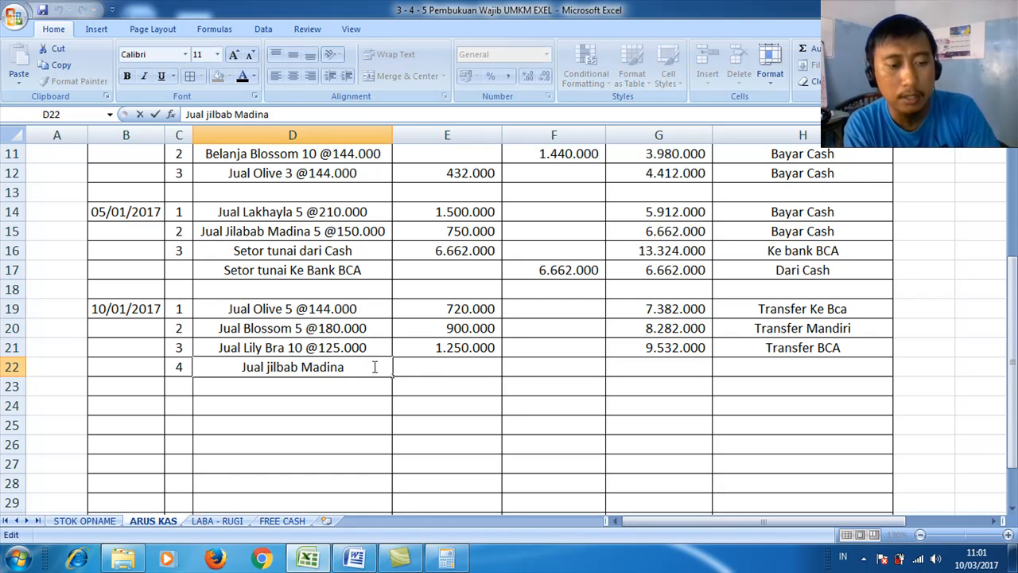
pyautogui.write('5 @')
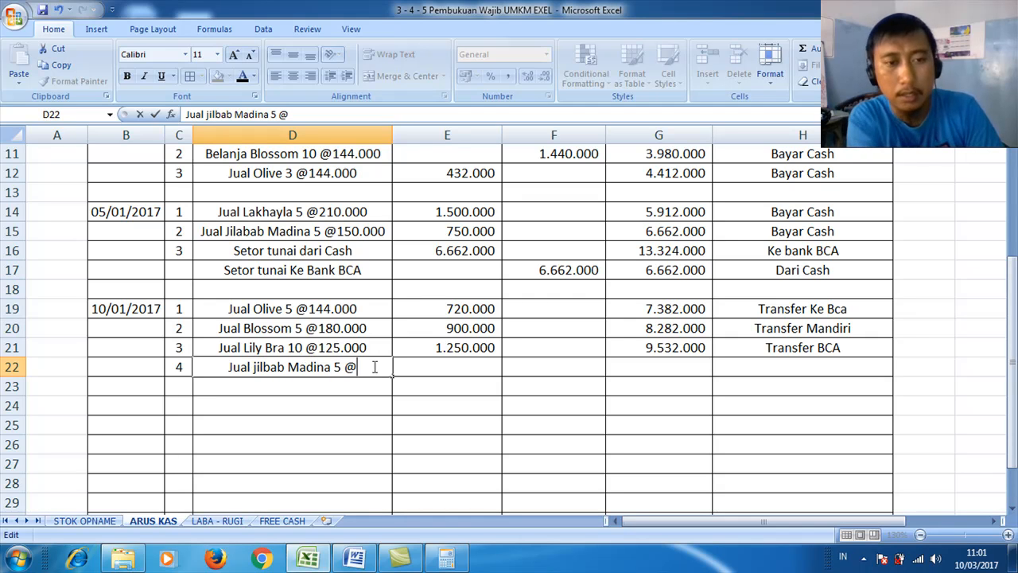
pyautogui.write('150000')
pyautogui.press('Left')
pyautogui.press('Left')
pyautogui.press('Left')
pyautogui.write('.')
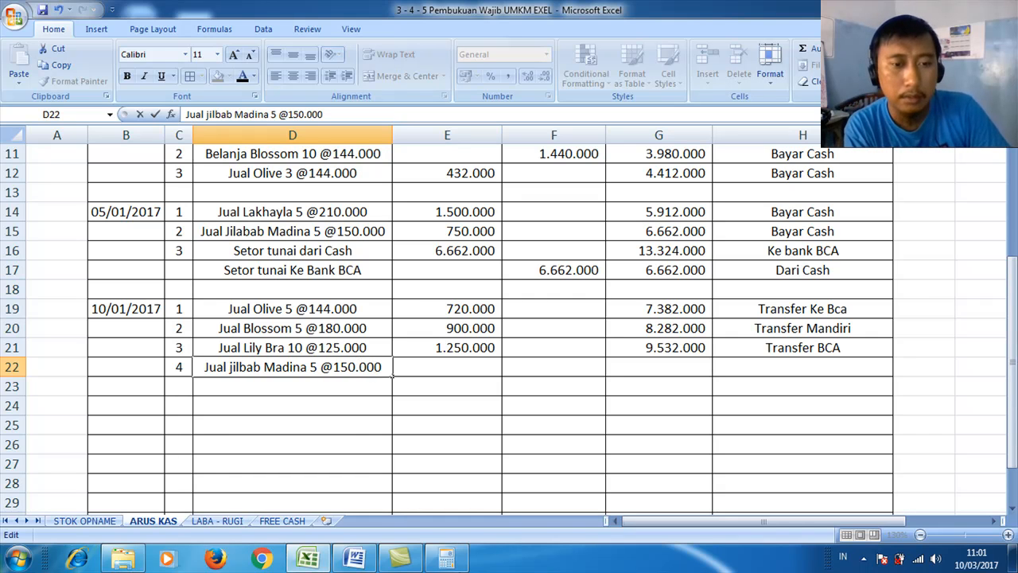
pyautogui.hotkey('alt', 'Tab')
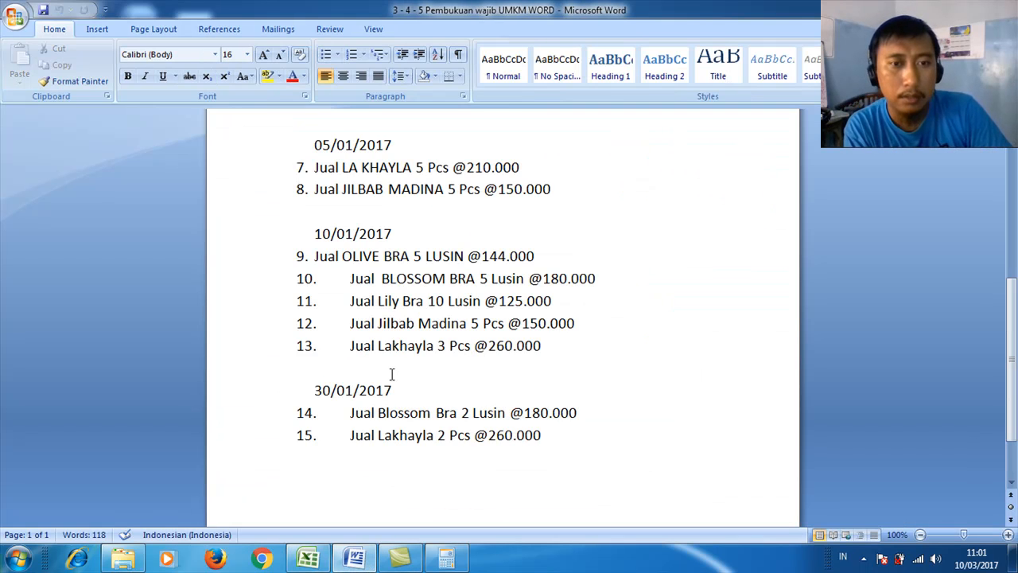
pyautogui.click(307, 558)
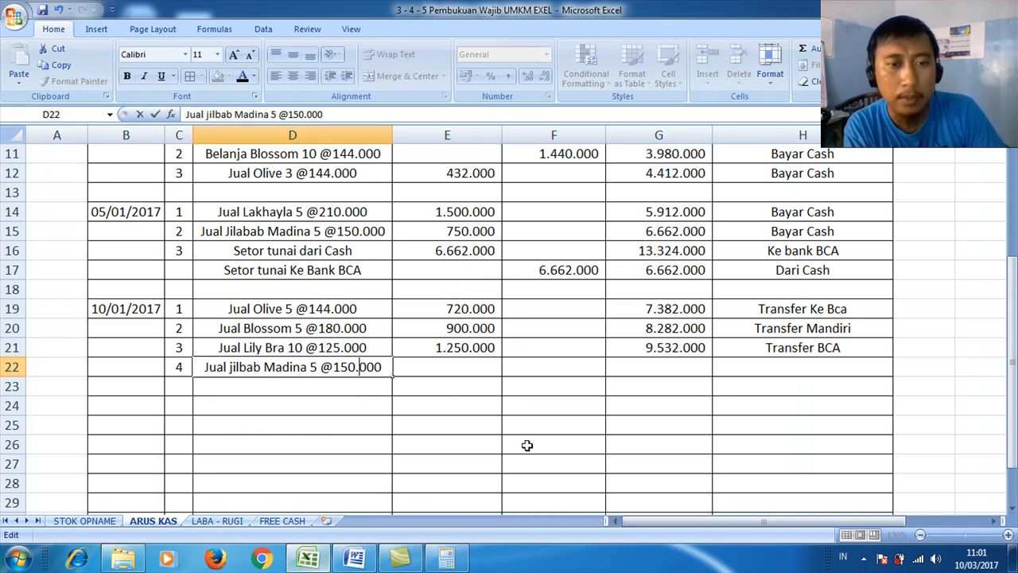
# Enter the jilbab Madina sale's debit of 750000 in E22.
pyautogui.click(461, 363)
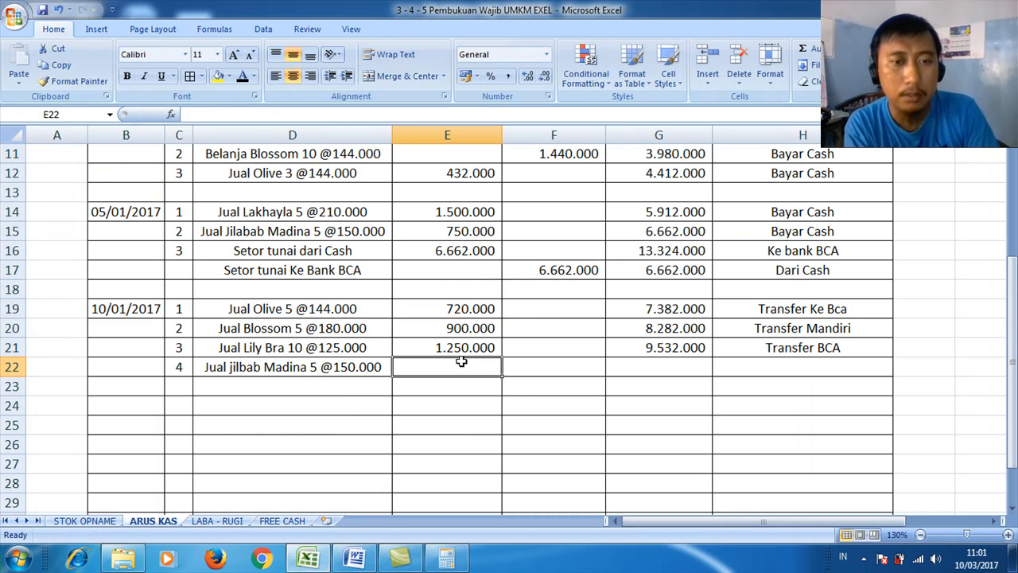
pyautogui.write('750000')
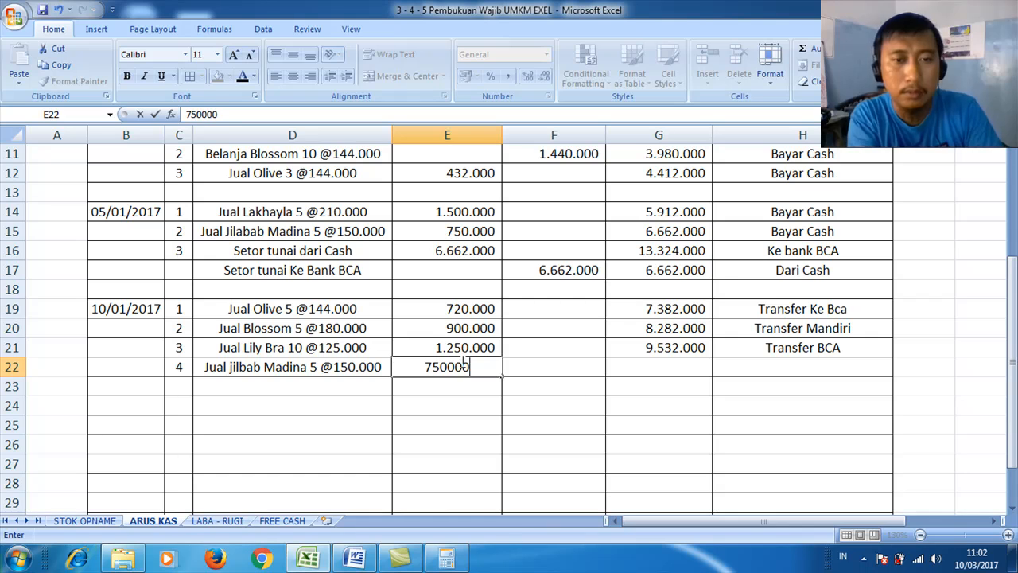
pyautogui.press('Right')
pyautogui.press('Right')
pyautogui.press('Left')
pyautogui.press('Left')
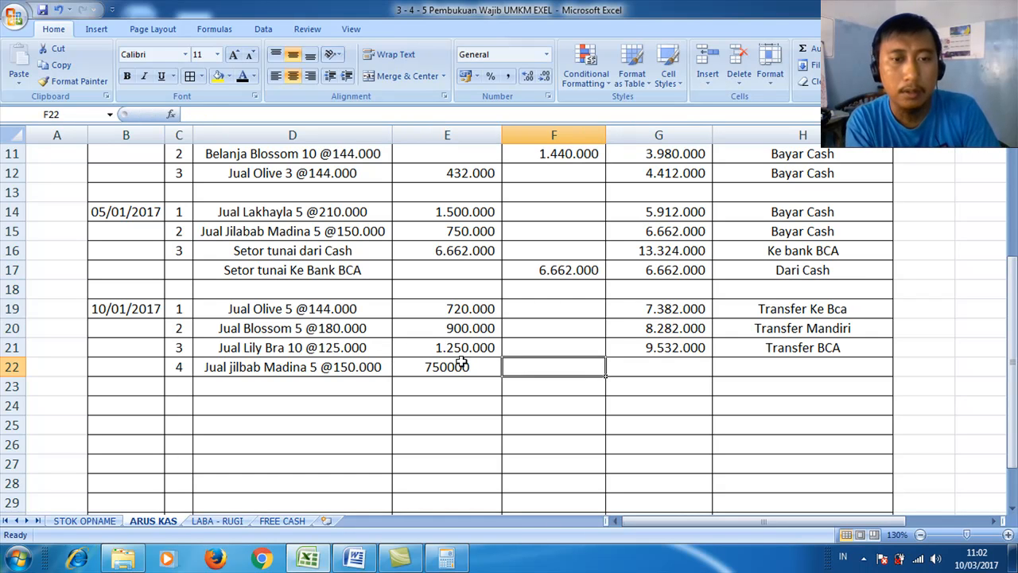
# Apply the Comma Style number format to the debit, credit and balance cells E22:G32.
pyautogui.moveTo(1013, 350); pyautogui.dragTo(1013, 386)
pyautogui.moveTo(462, 332); pyautogui.dragTo(663, 511)
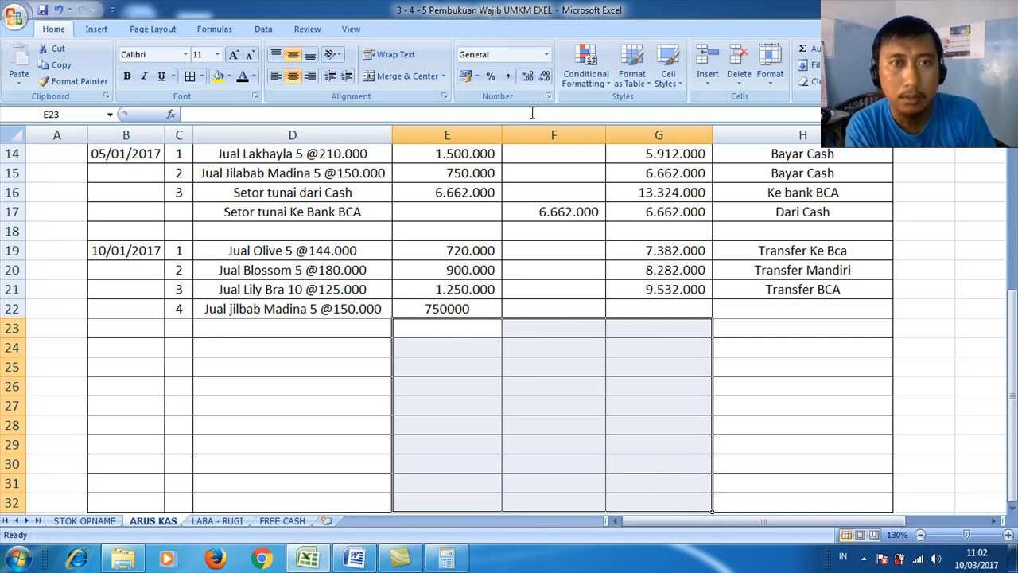
pyautogui.click(510, 76)
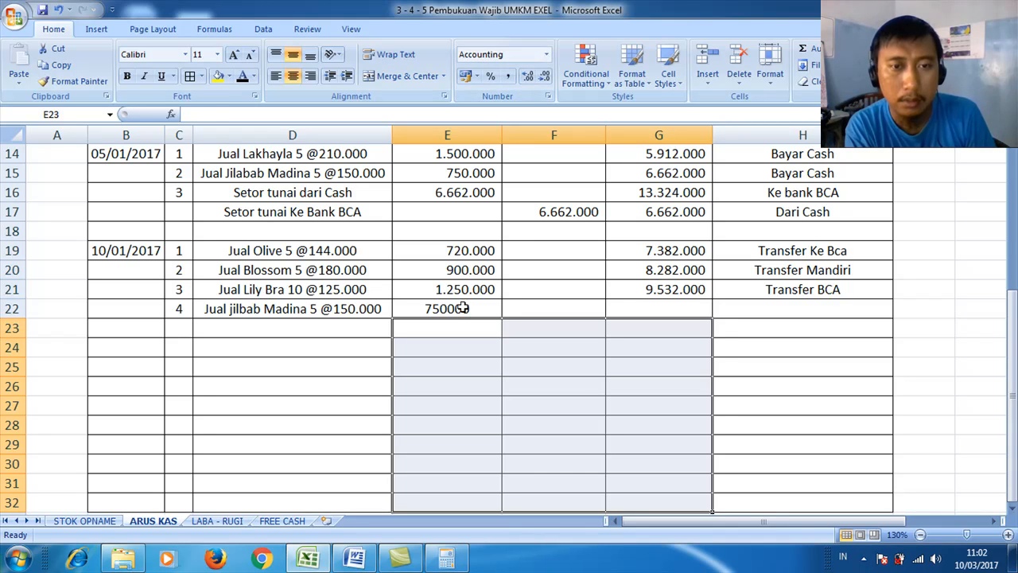
pyautogui.click(428, 307)
pyautogui.moveTo(428, 307); pyautogui.dragTo(648, 510)
pyautogui.click(509, 76)
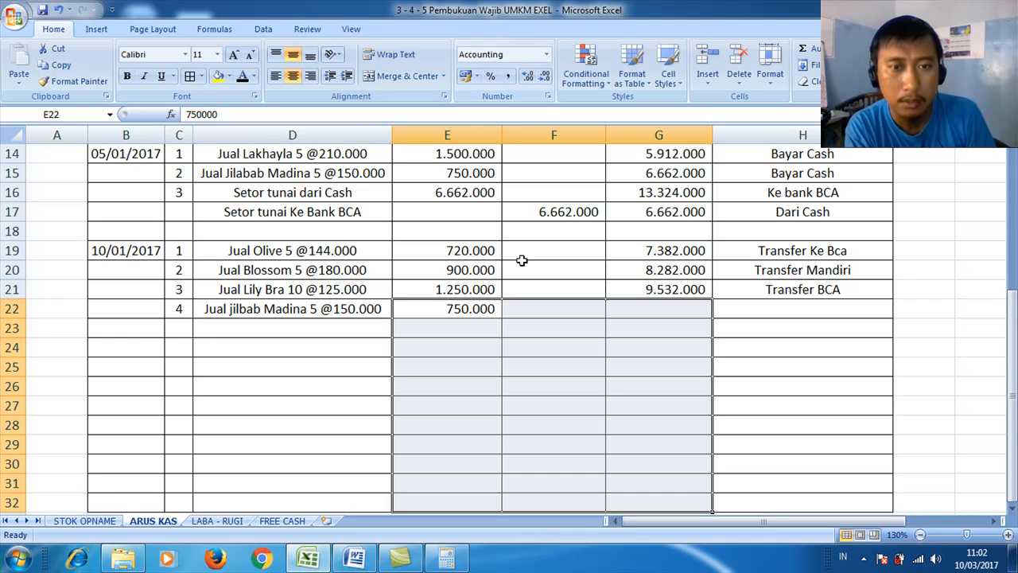
# Calculate the jilbab Madina sale's balance in G22 with the formula =G21+E22.
pyautogui.click(622, 315)
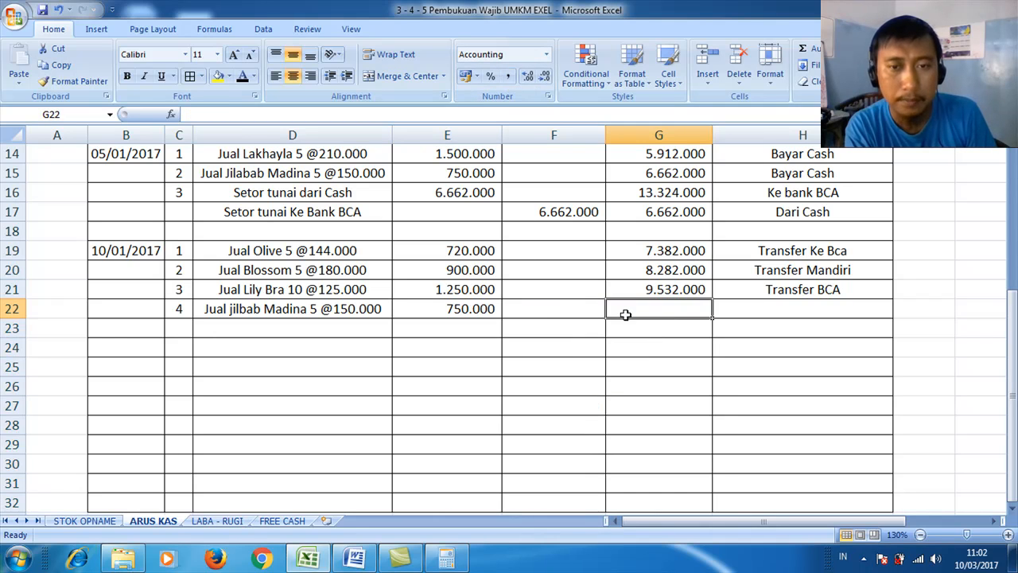
pyautogui.write('=')
pyautogui.press('Up')
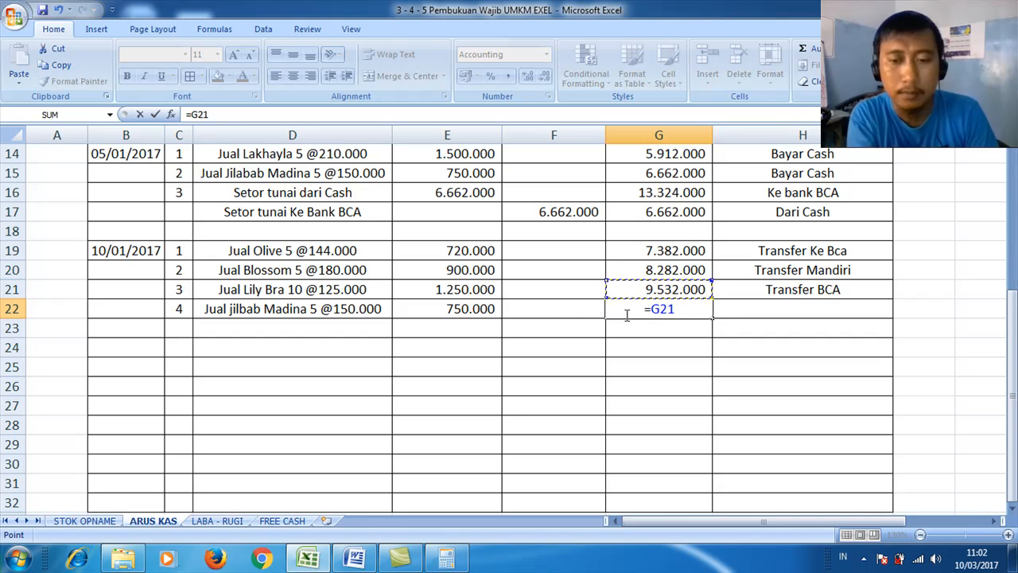
pyautogui.write('+')
pyautogui.press('Left')
pyautogui.press('Left')
pyautogui.press('Return')
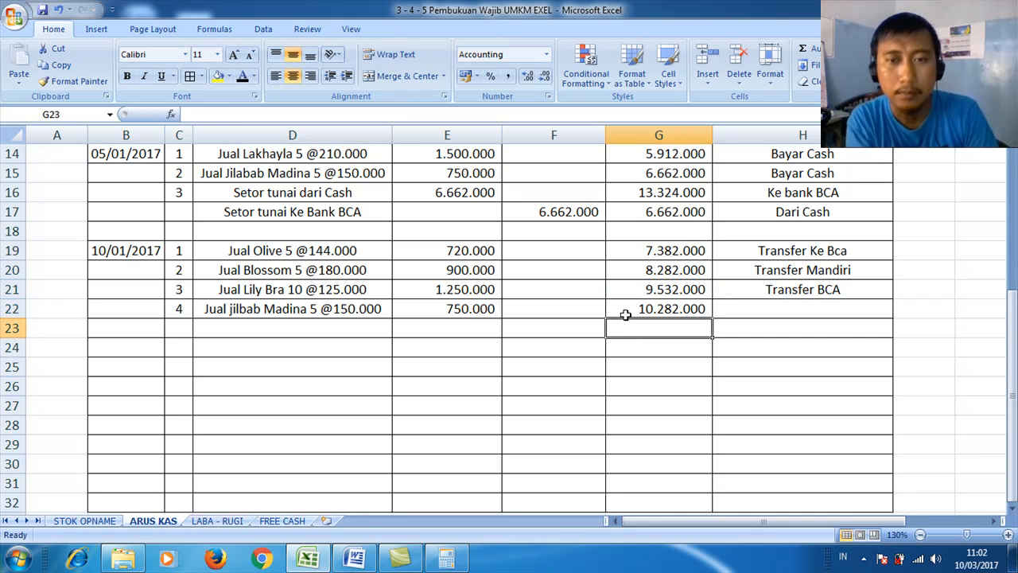
# Enter the remark "Transfer BNI" in H22 for the jilbab Madina sale.
pyautogui.click(783, 307)
pyautogui.write('Trans')
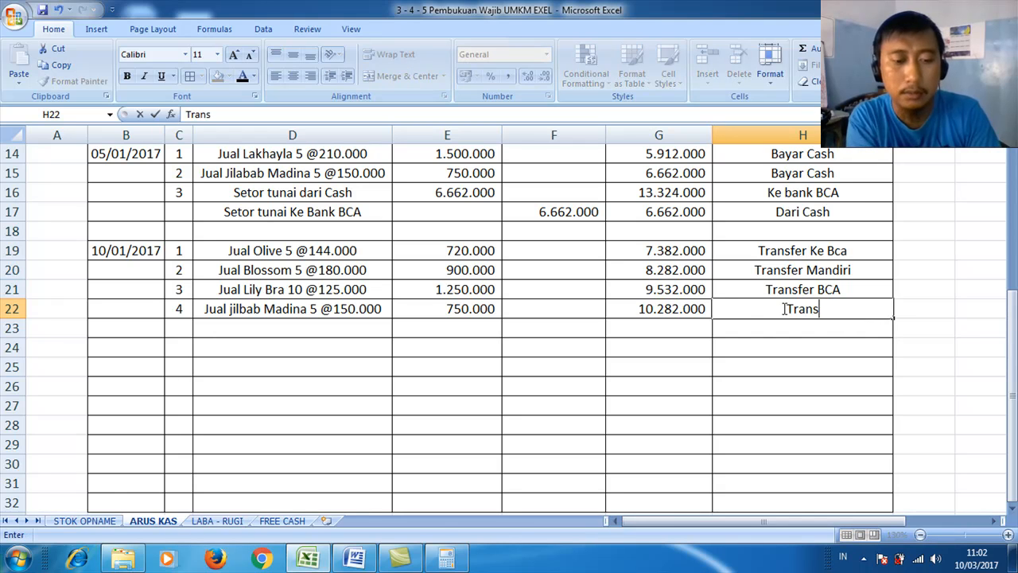
pyautogui.write('fer')
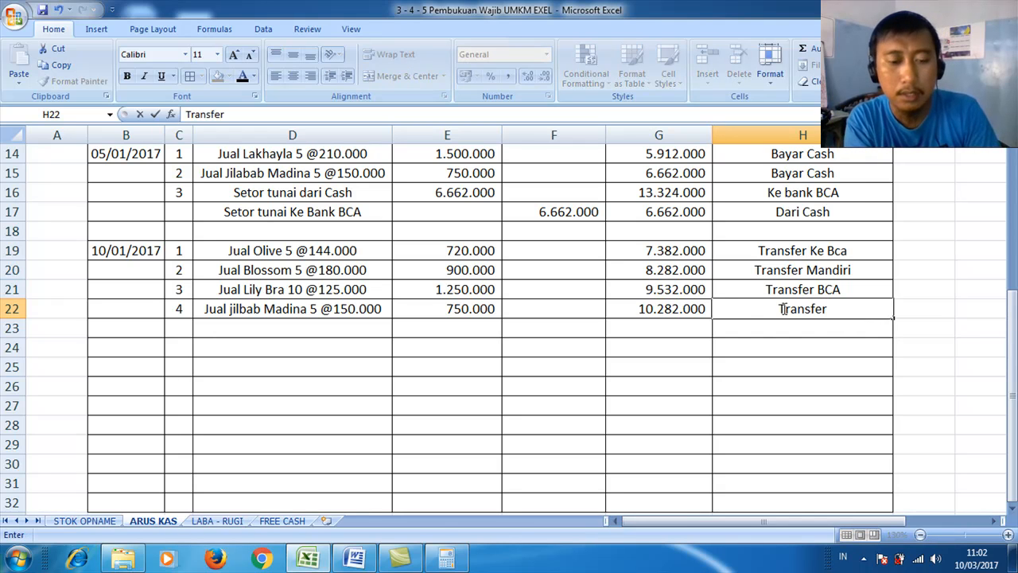
pyautogui.write(' BNI')
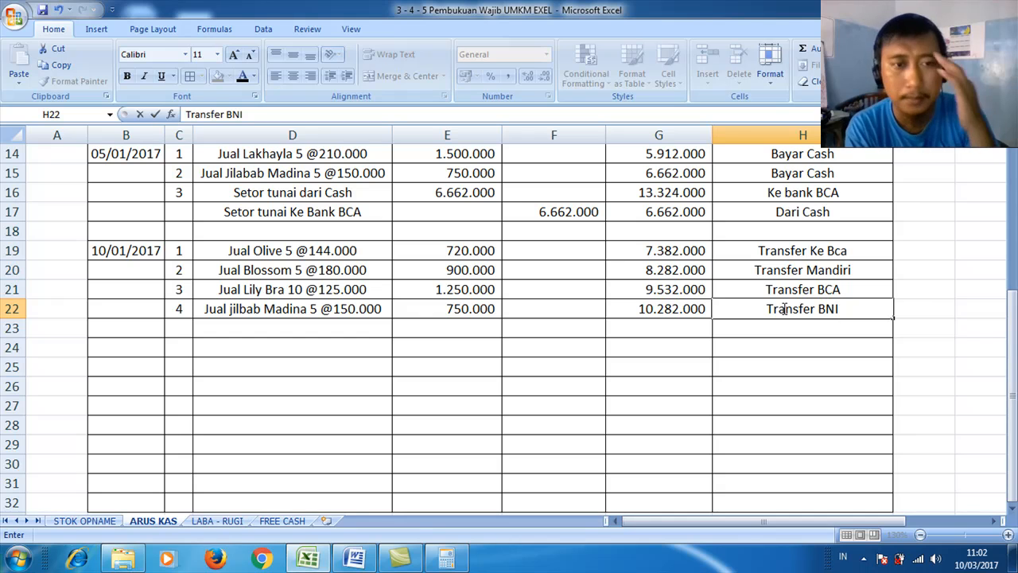
# Number the next sale 5 in C23 and look up its item, quantity and price in the Word document.
pyautogui.click(178, 330)
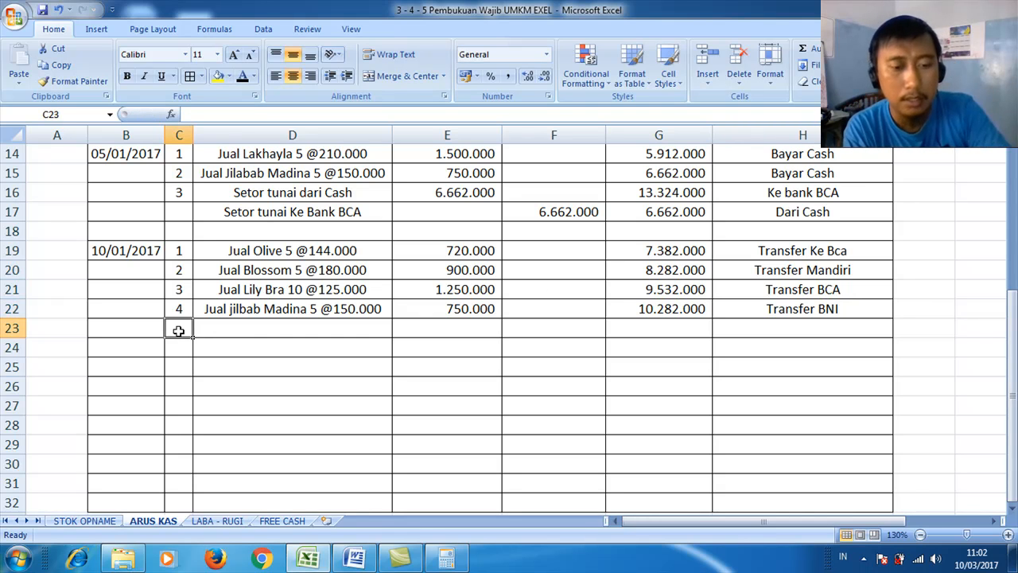
pyautogui.write('5')
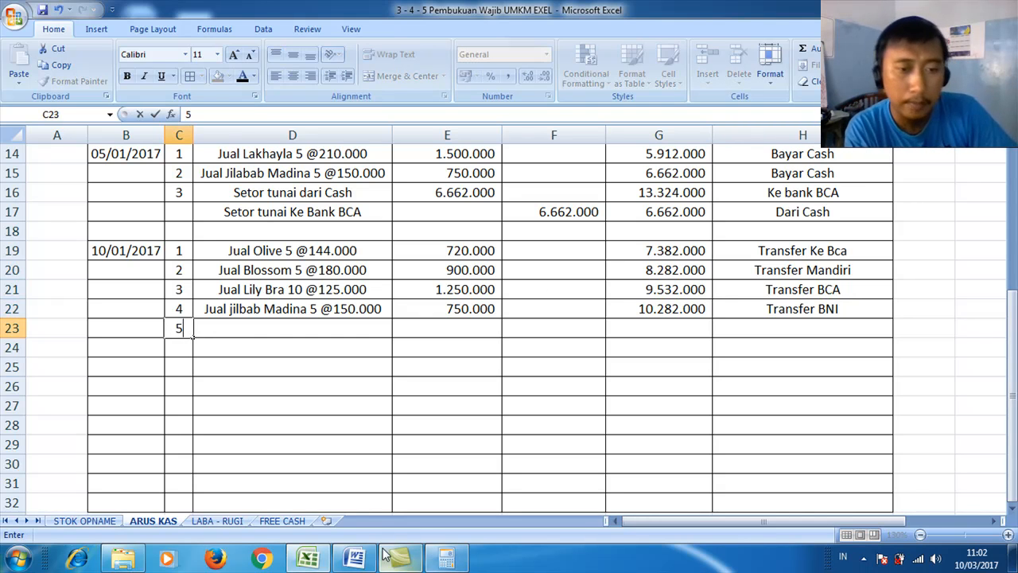
pyautogui.click(355, 560)
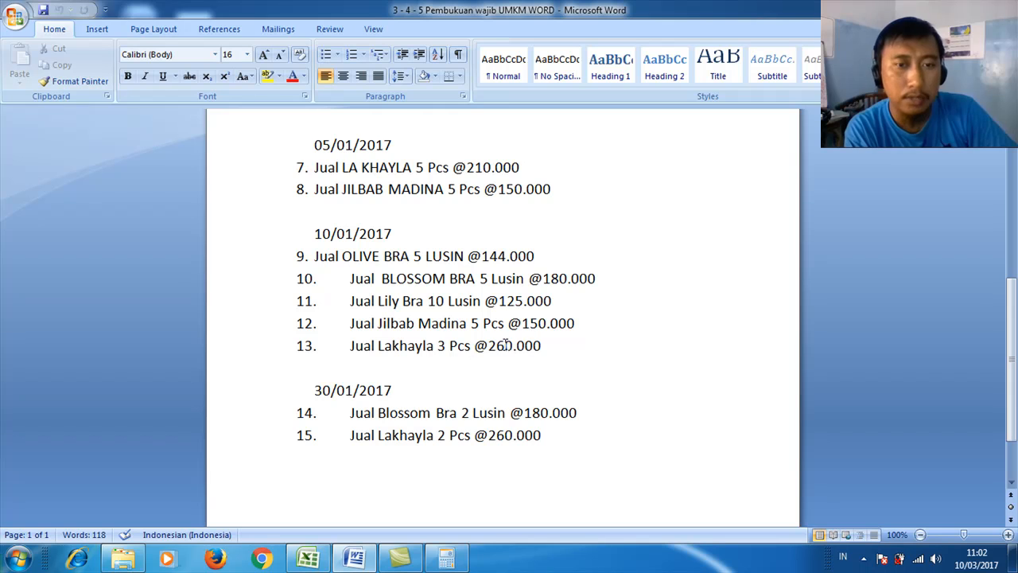
pyautogui.click(310, 558)
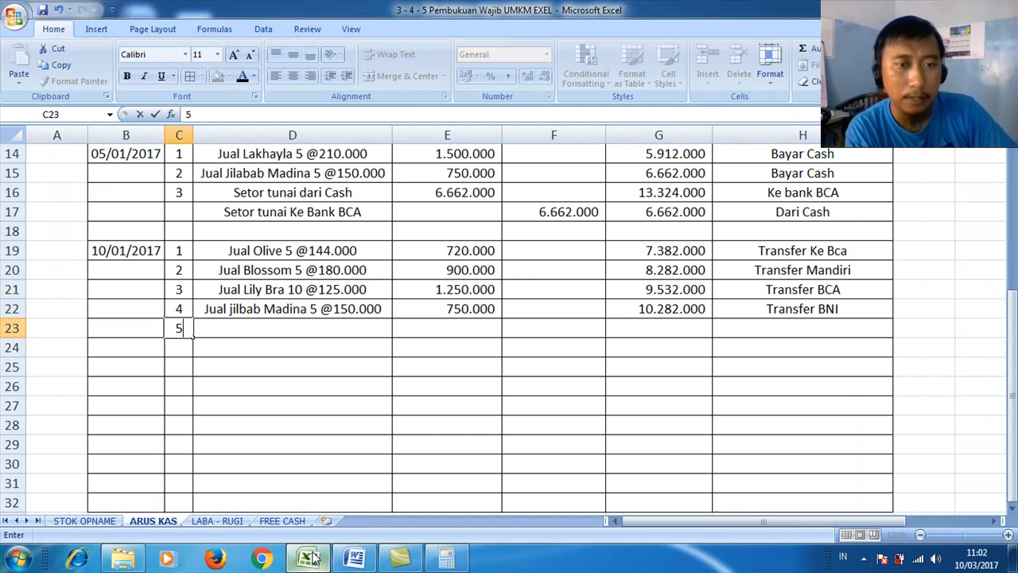
pyautogui.click(225, 327)
pyautogui.write('Jual')
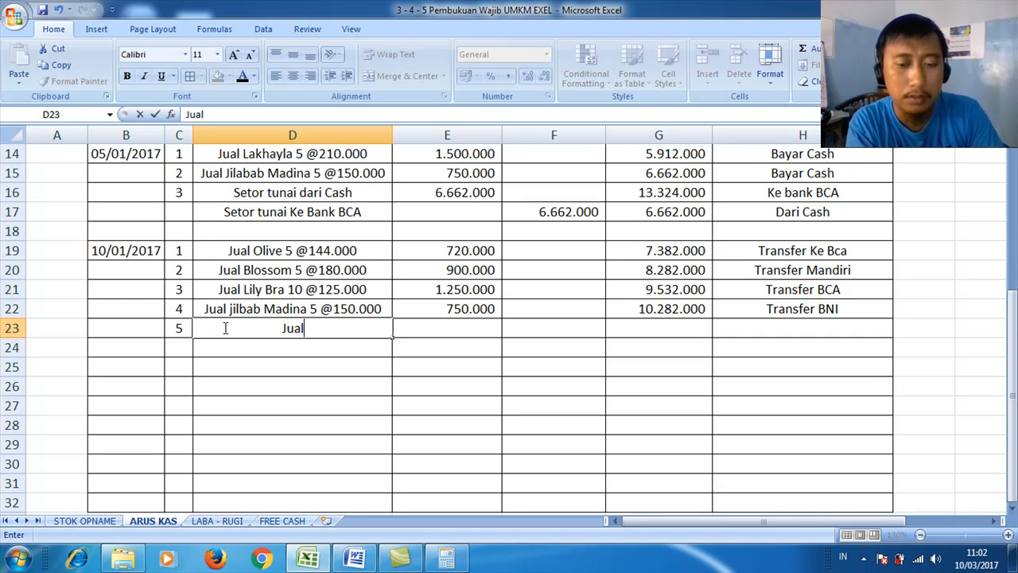
pyautogui.write(' Lakay')
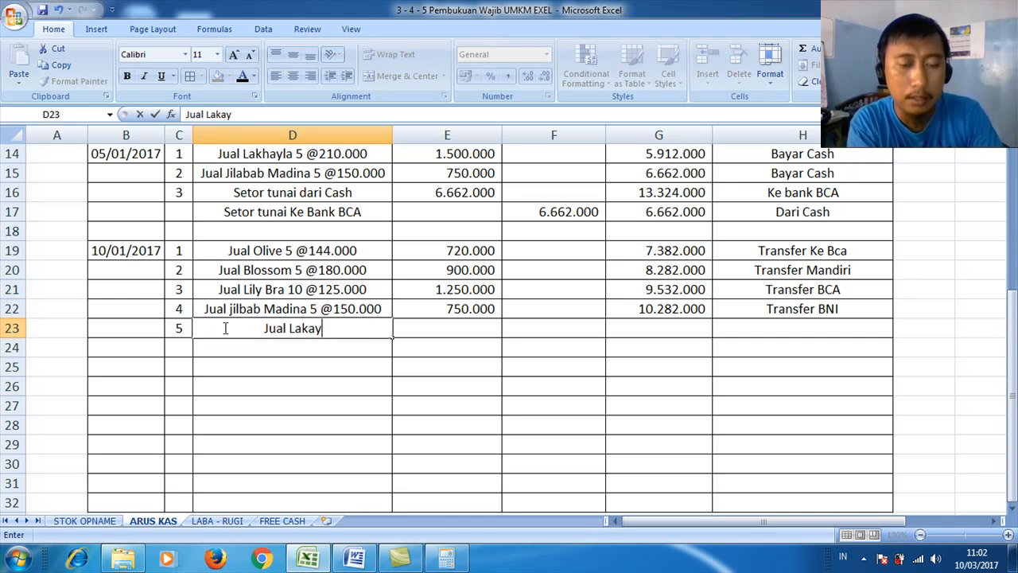
pyautogui.write('la 3 pc')
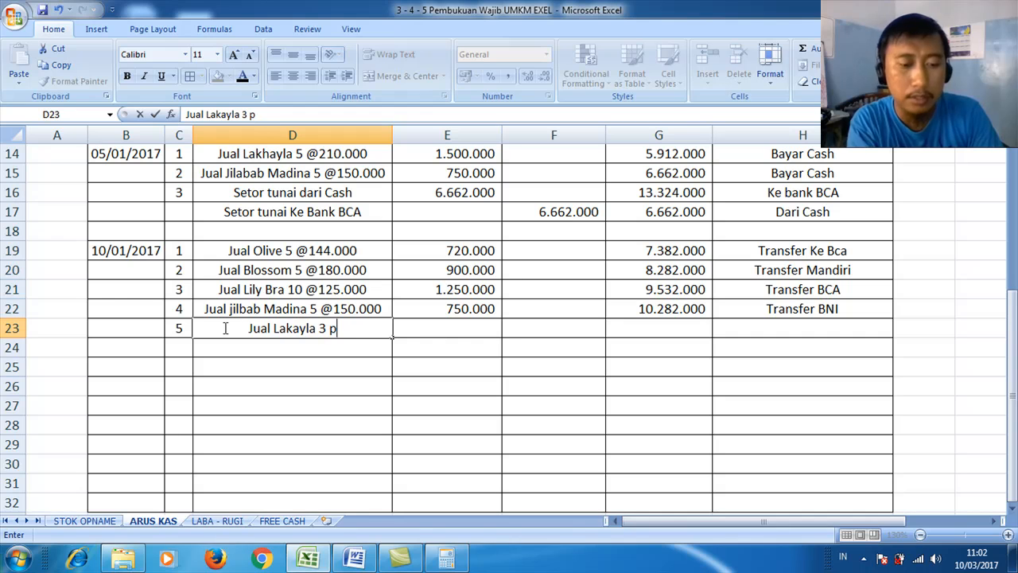
pyautogui.press('BackSpace')
pyautogui.press('BackSpace')
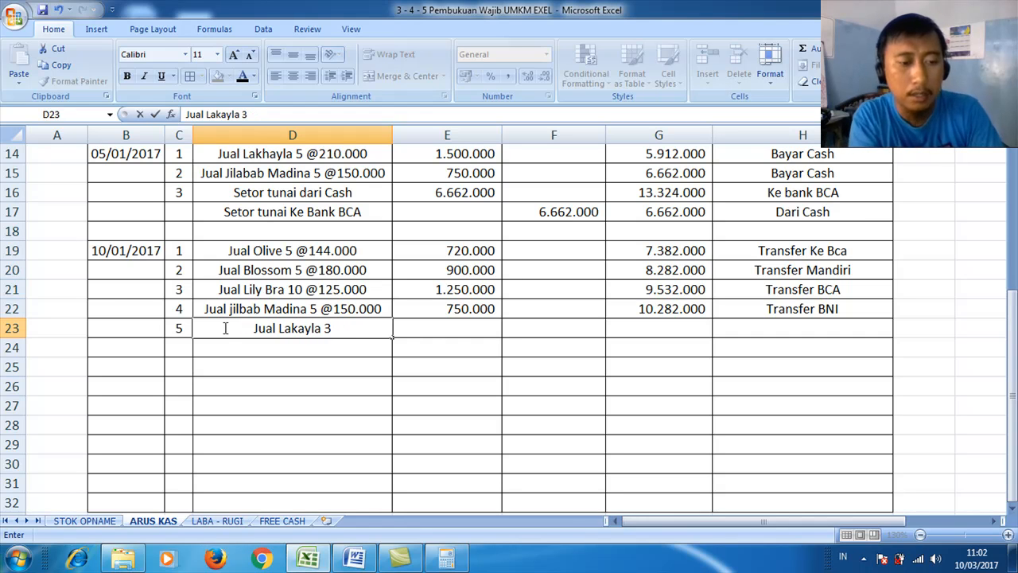
pyautogui.write('@260000')
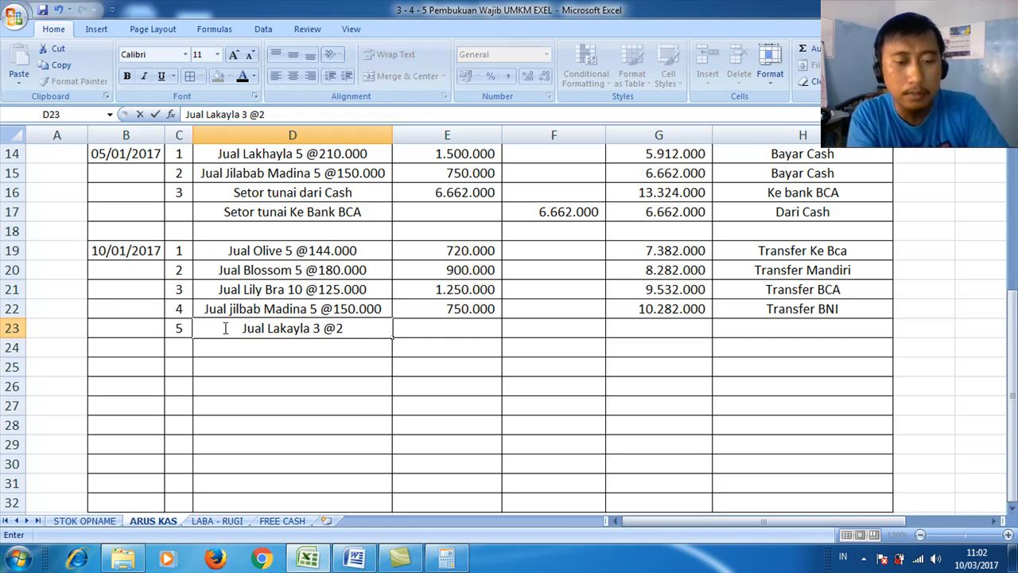
pyautogui.press('Left')
pyautogui.press('Left')
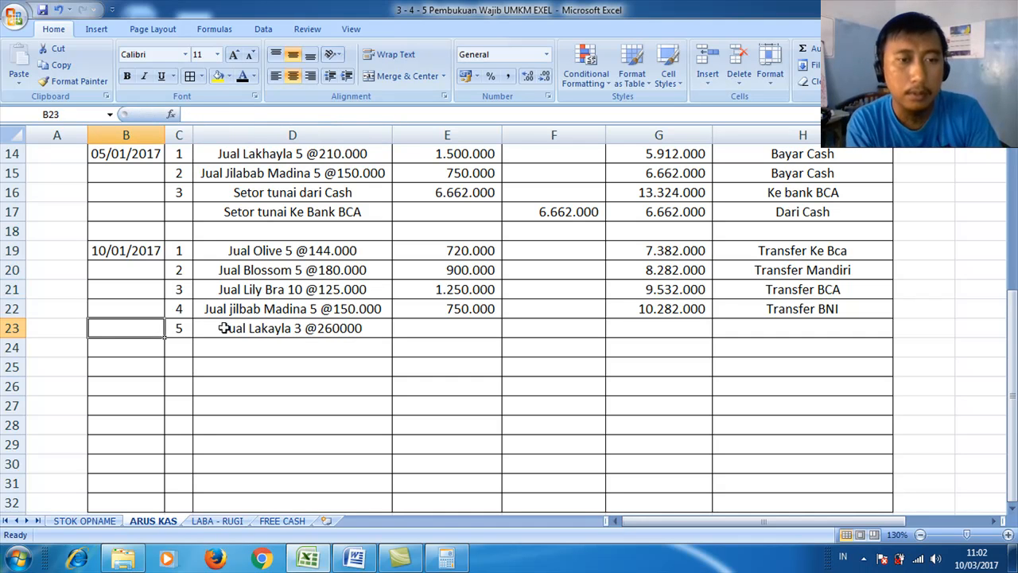
pyautogui.doubleClick(356, 326)
pyautogui.press('Left')
pyautogui.press('Left')
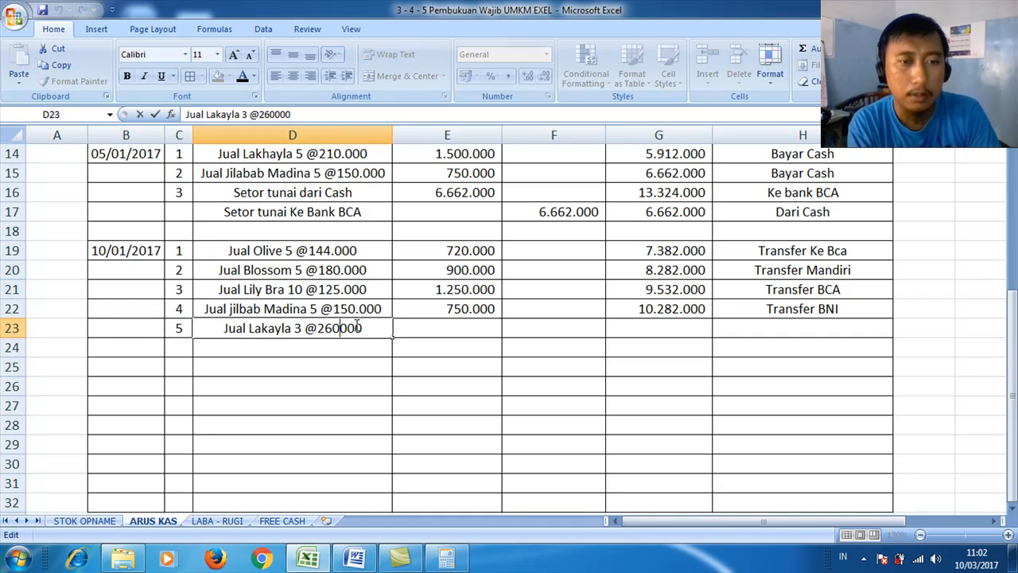
pyautogui.write('.')
pyautogui.click(468, 331)
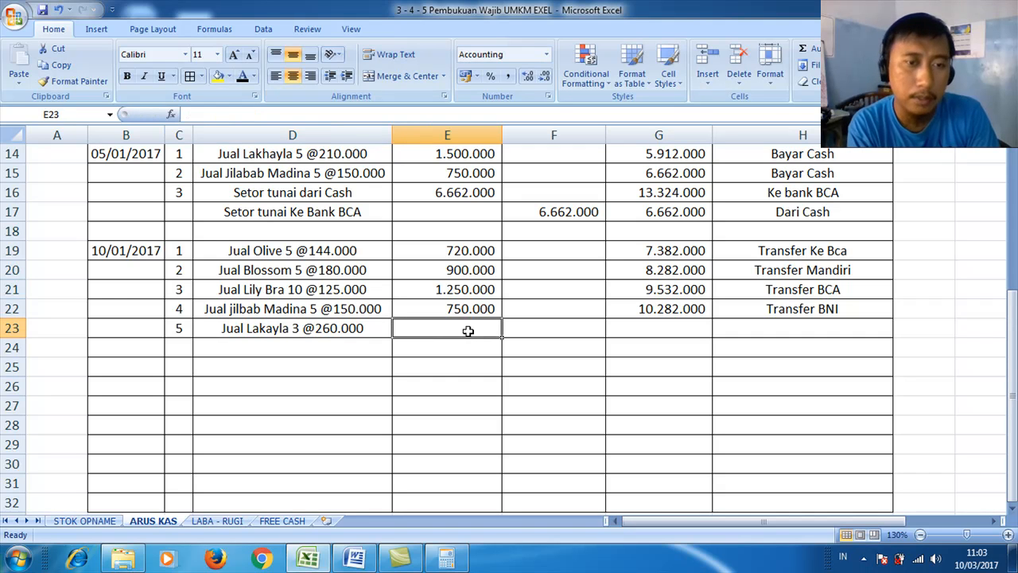
# Multiply 3 by 260000 in the Calculator and enter 780.000 as the Lakayla sale's incoming amount in E23.
pyautogui.click(446, 560)
pyautogui.write('3 ')
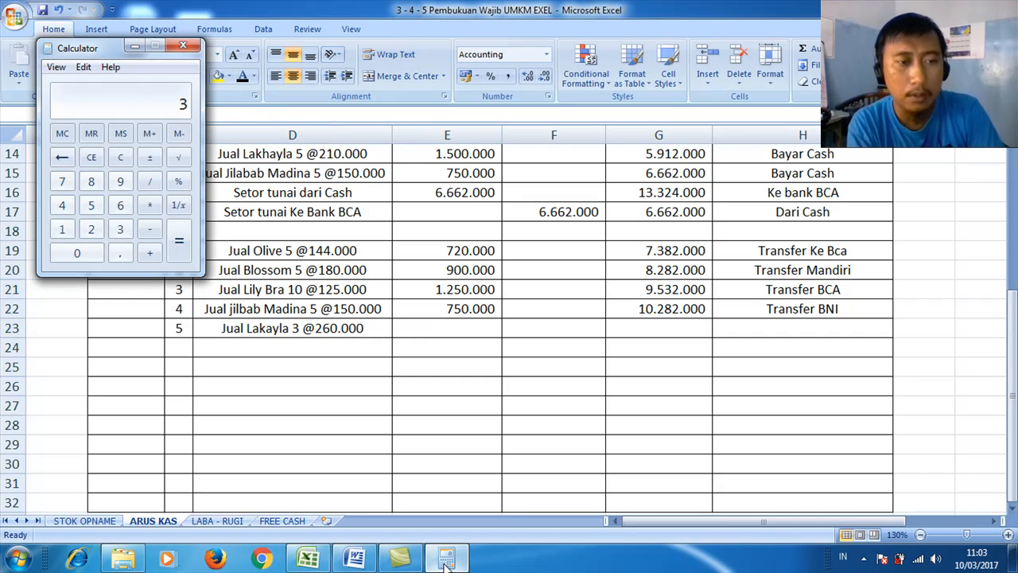
pyautogui.write('* 2')
pyautogui.write('60000')
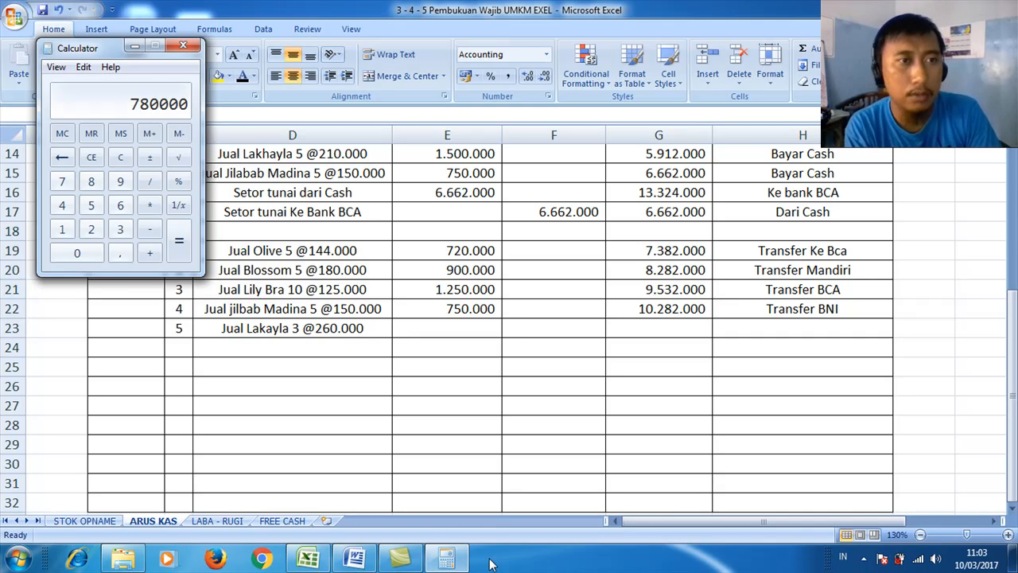
pyautogui.click(455, 332)
pyautogui.write('780.000')
pyautogui.press('Tab')
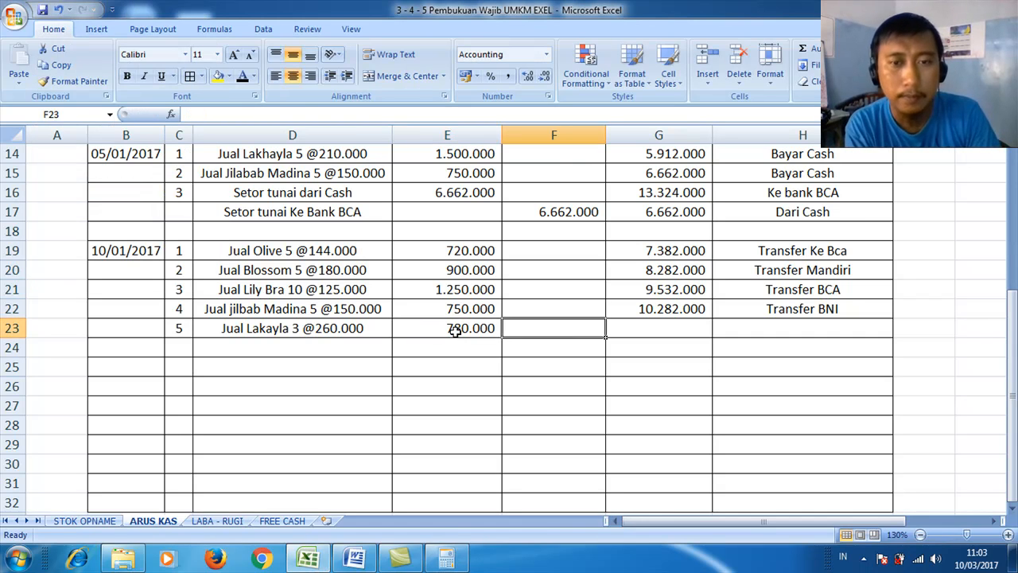
# Extend the running balance formula from G22 down to G23 and clear the surplus copies below it.
pyautogui.press('Tab')
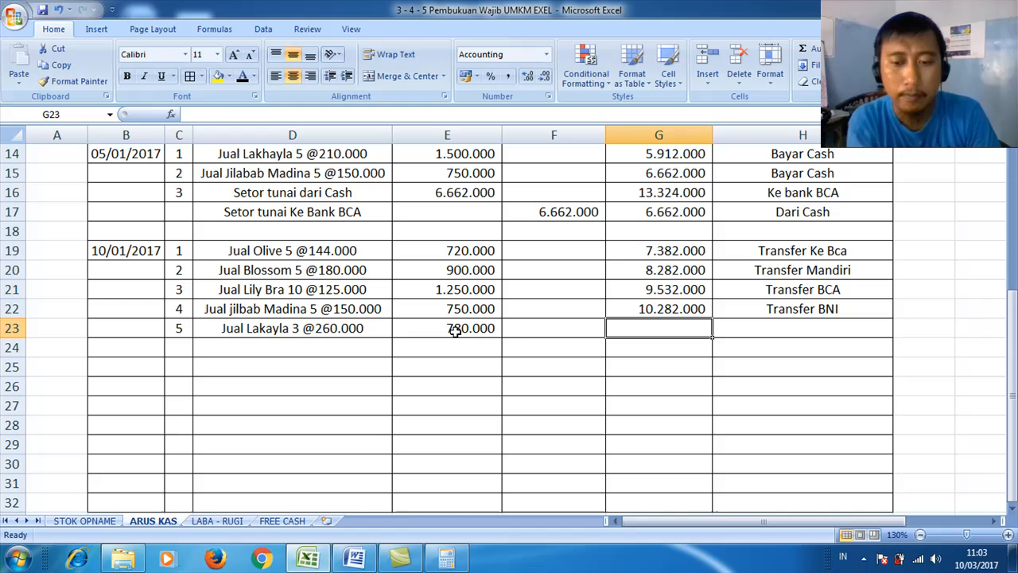
pyautogui.click(687, 310)
pyautogui.moveTo(712, 317); pyautogui.dragTo(707, 458)
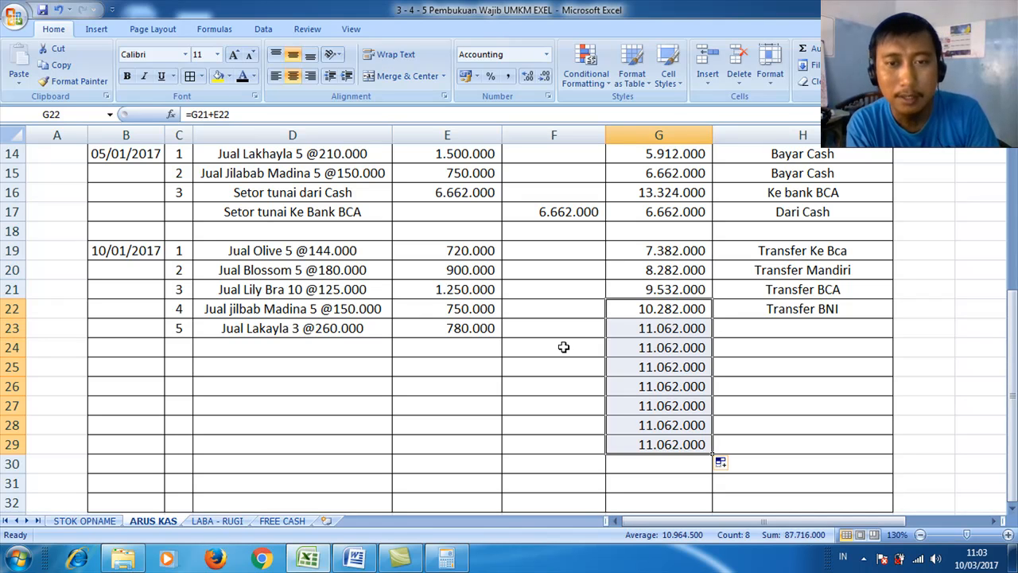
pyautogui.moveTo(655, 347); pyautogui.dragTo(653, 459)
pyautogui.press('Delete')
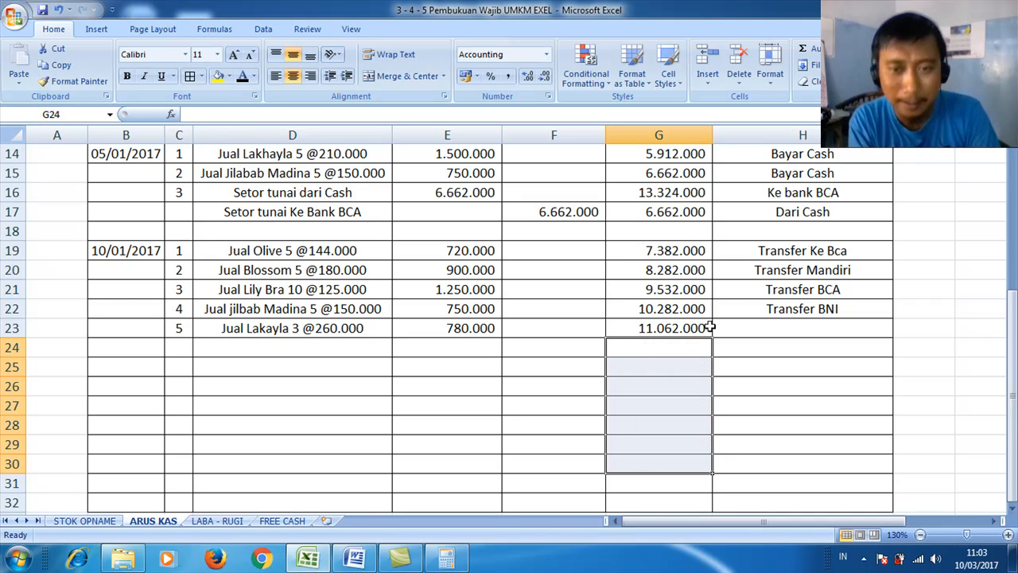
# Enter the remark "Transfer BNI" in H23 and look up the next dated sales in the Word document.
pyautogui.click(776, 327)
pyautogui.write('Transfer BNI')
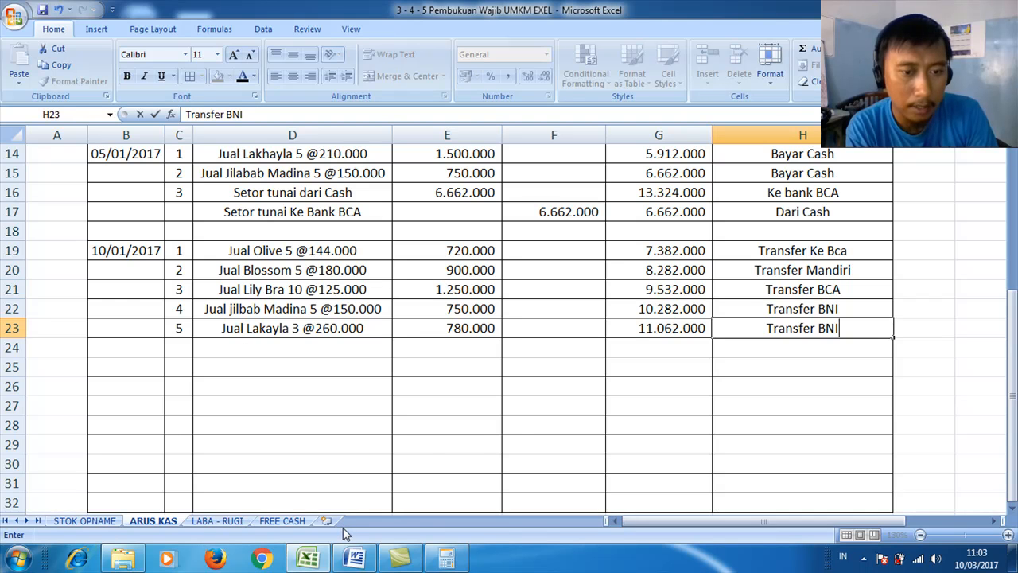
pyautogui.click(354, 559)
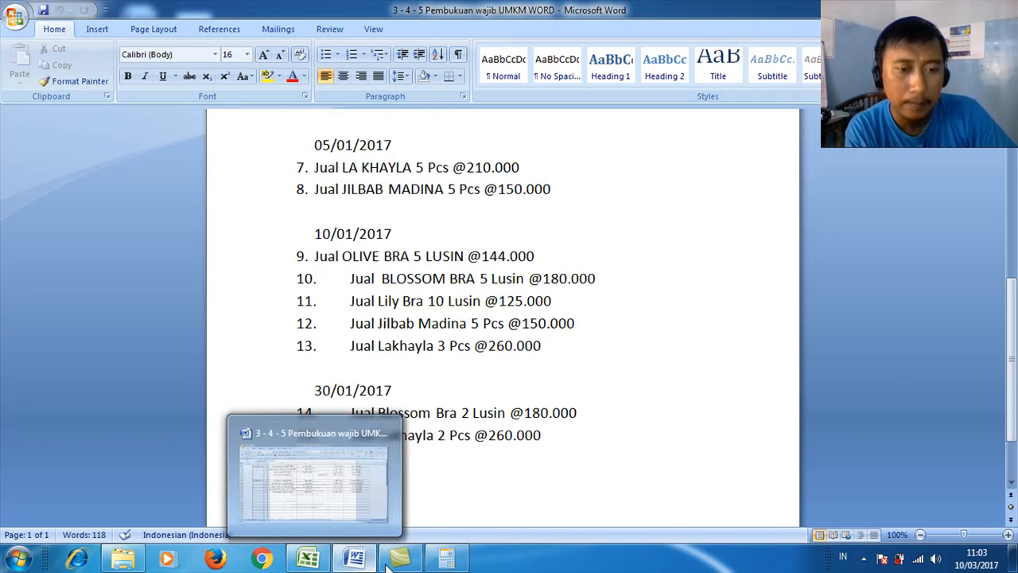
pyautogui.click(310, 559)
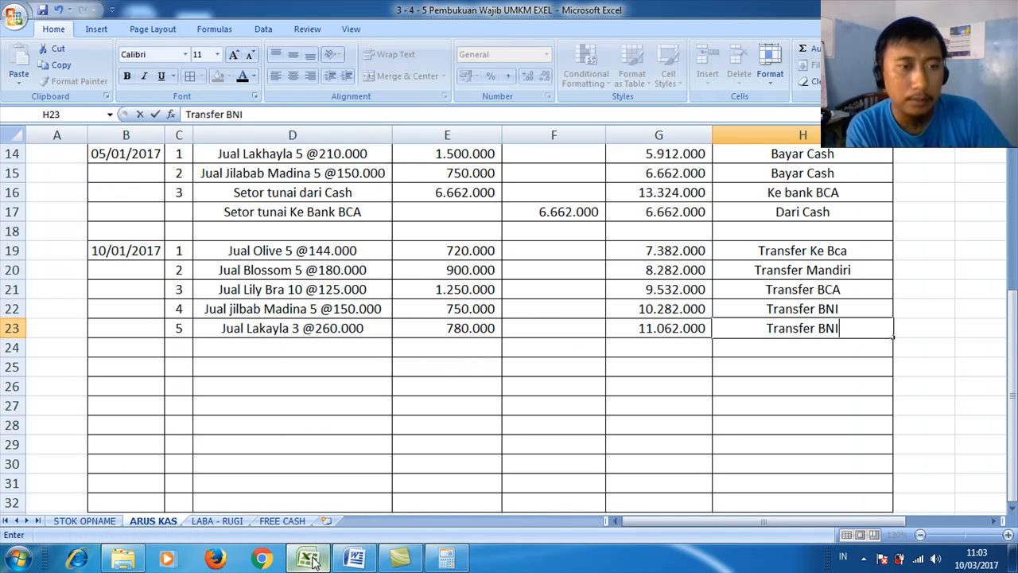
# Start a new dated block in row 25 with the date 30/01/2017 in B25 and number 1 in C25.
pyautogui.click(135, 366)
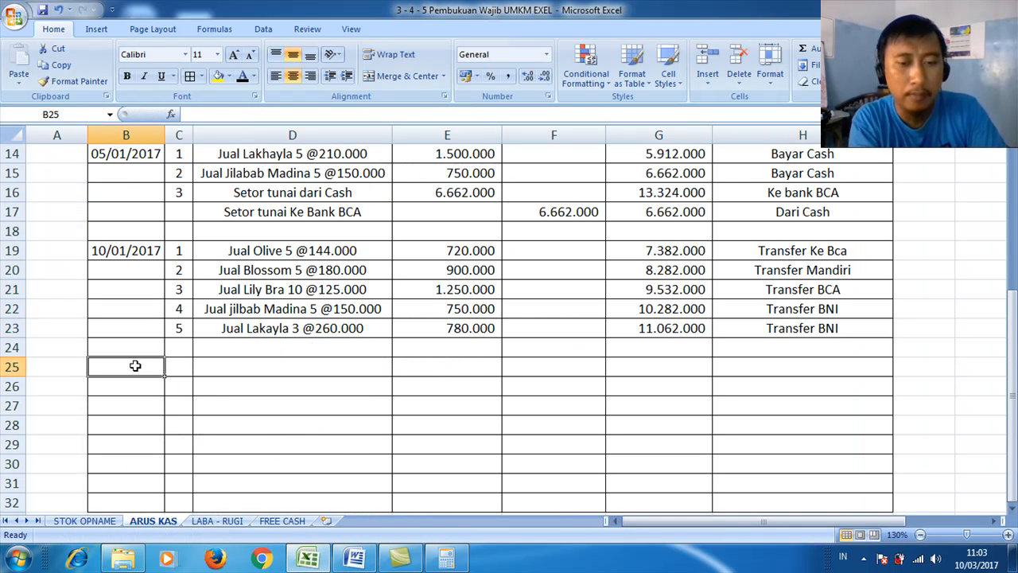
pyautogui.write('30')
pyautogui.write('/01/2017')
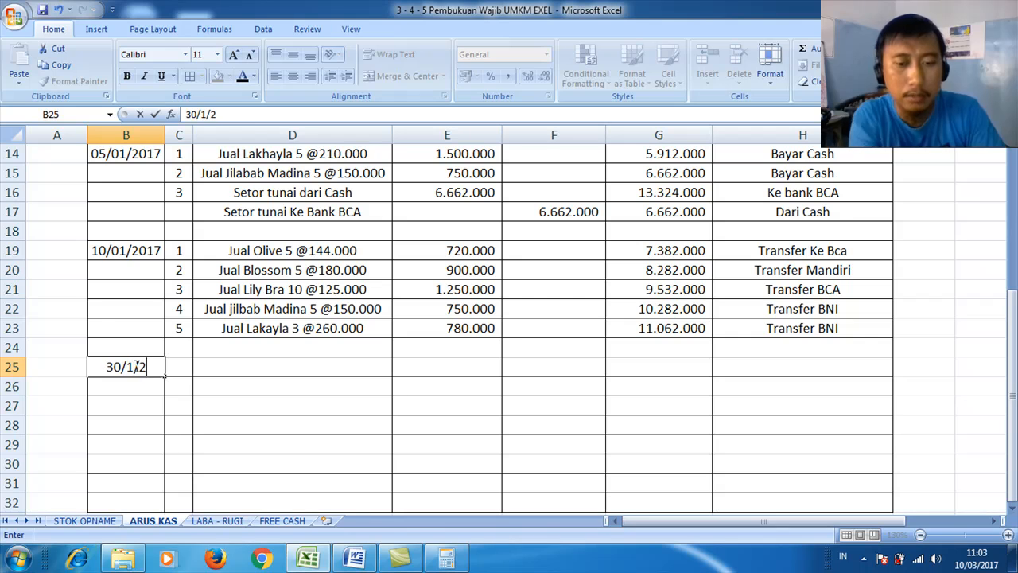
pyautogui.press('Tab')
pyautogui.write('1')
pyautogui.press('Tab')
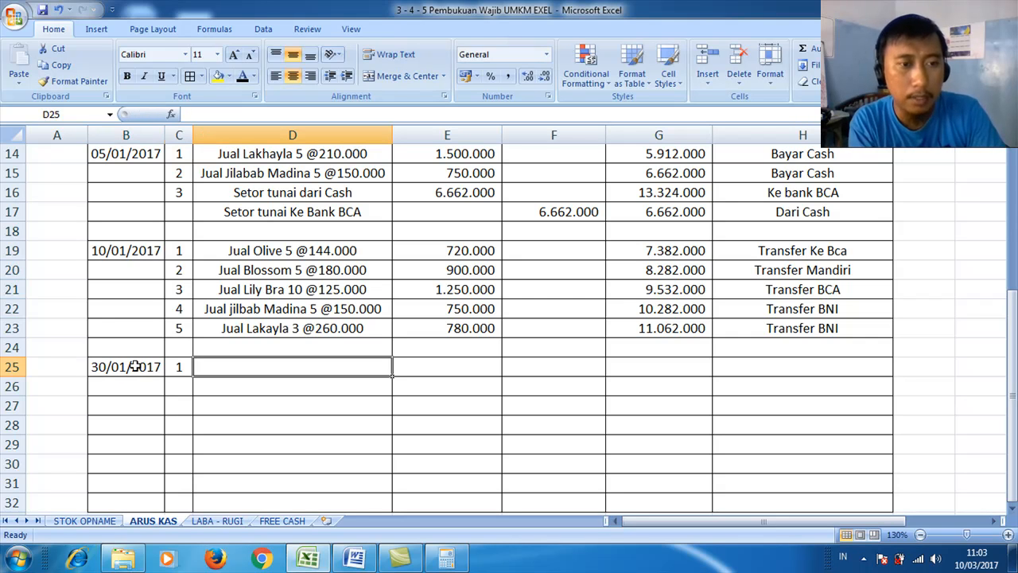
pyautogui.write('Jual')
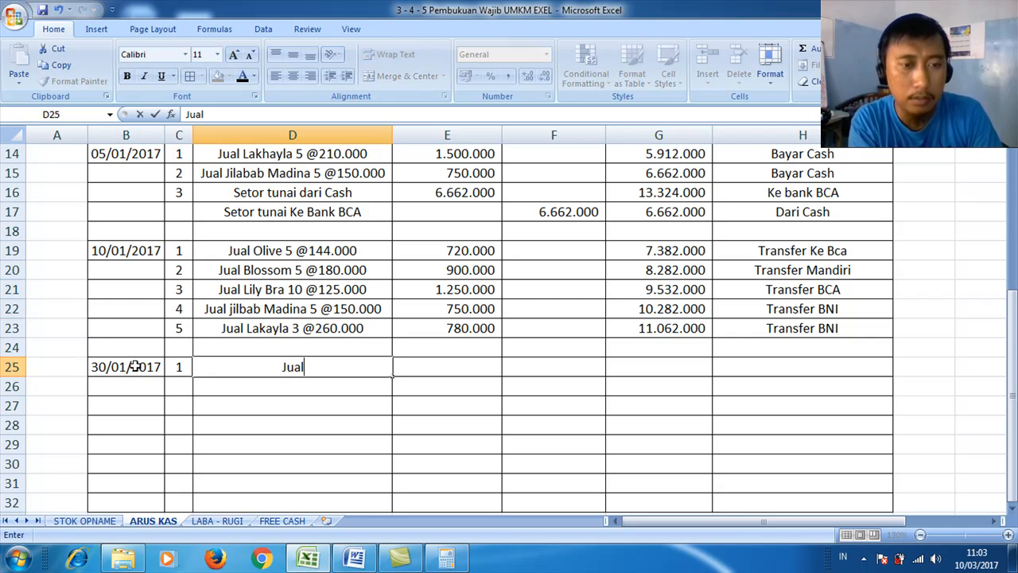
pyautogui.write(' Blossom')
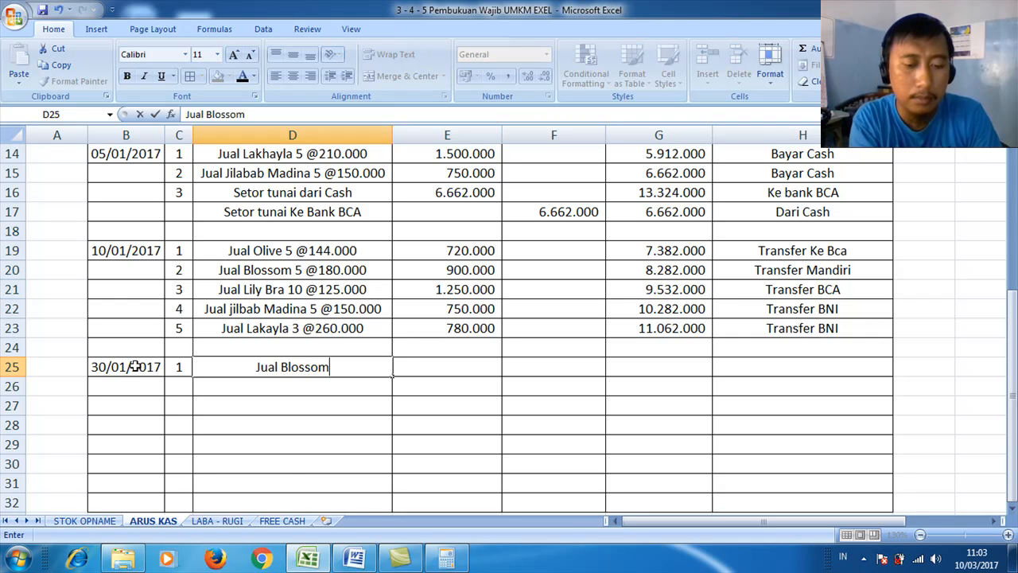
pyautogui.click(355, 558)
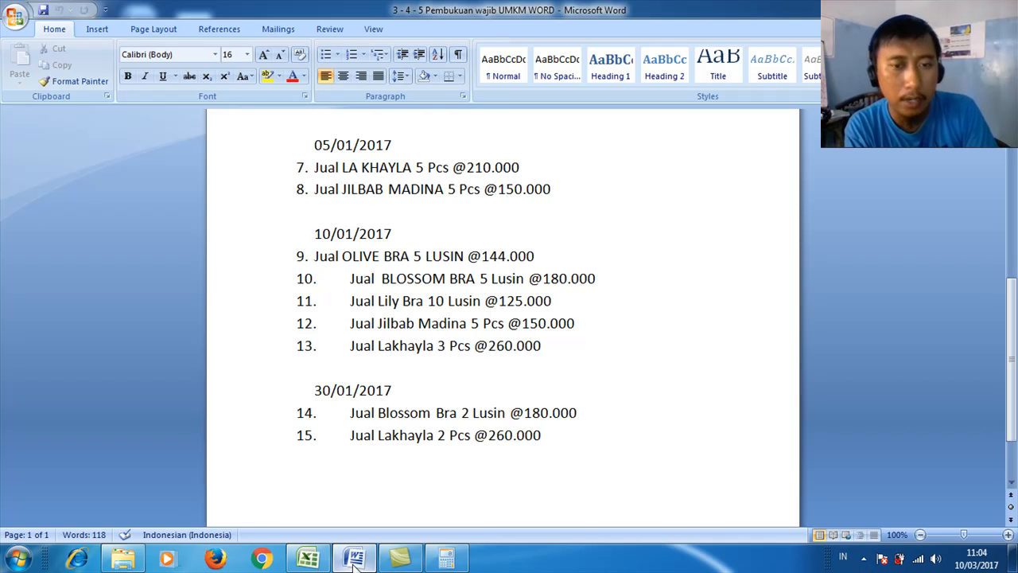
pyautogui.click(309, 558)
pyautogui.write('2 @180000')
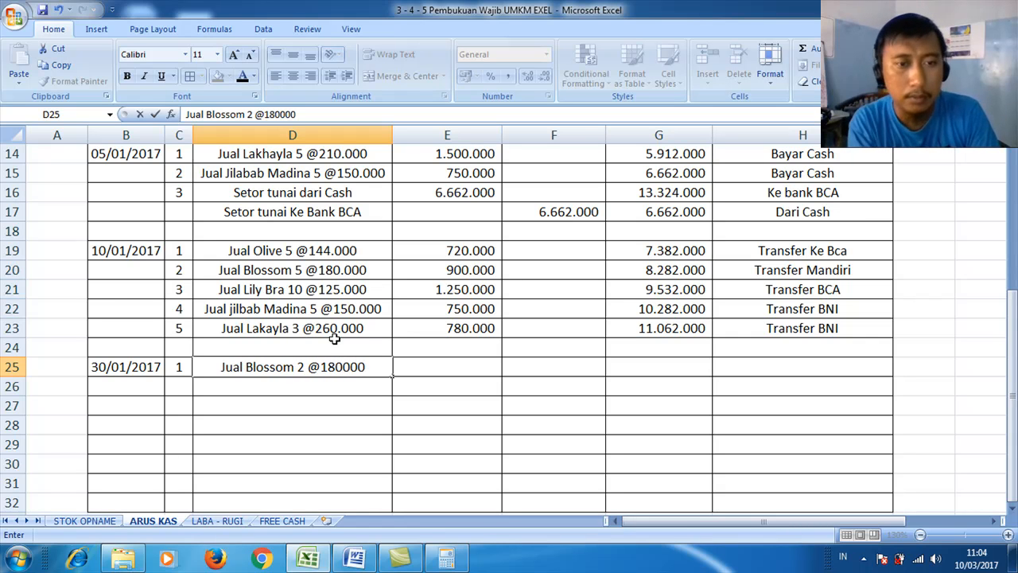
pyautogui.press('Left')
pyautogui.press('Left')
pyautogui.click(357, 369)
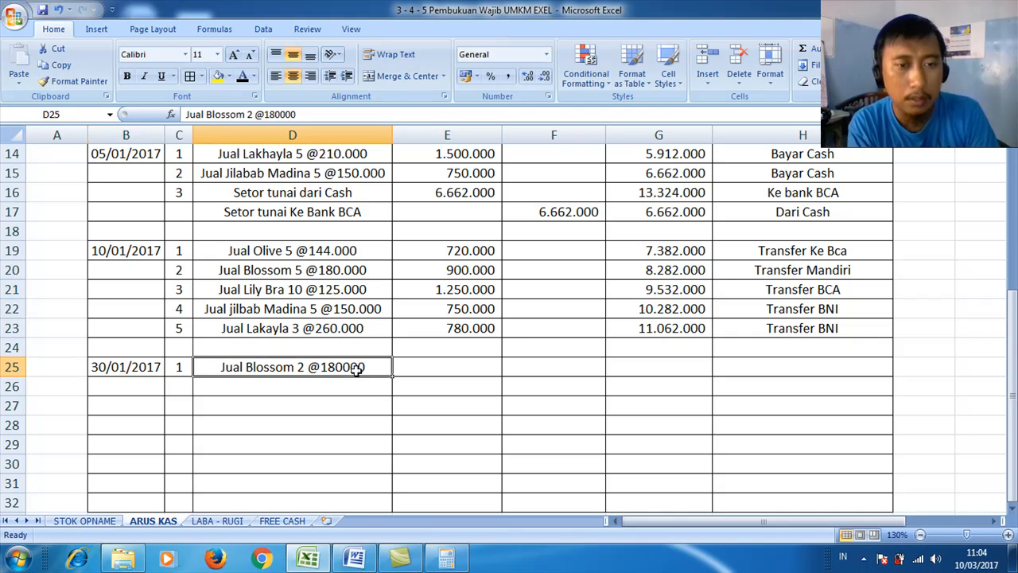
pyautogui.doubleClick(356, 368)
pyautogui.write('.')
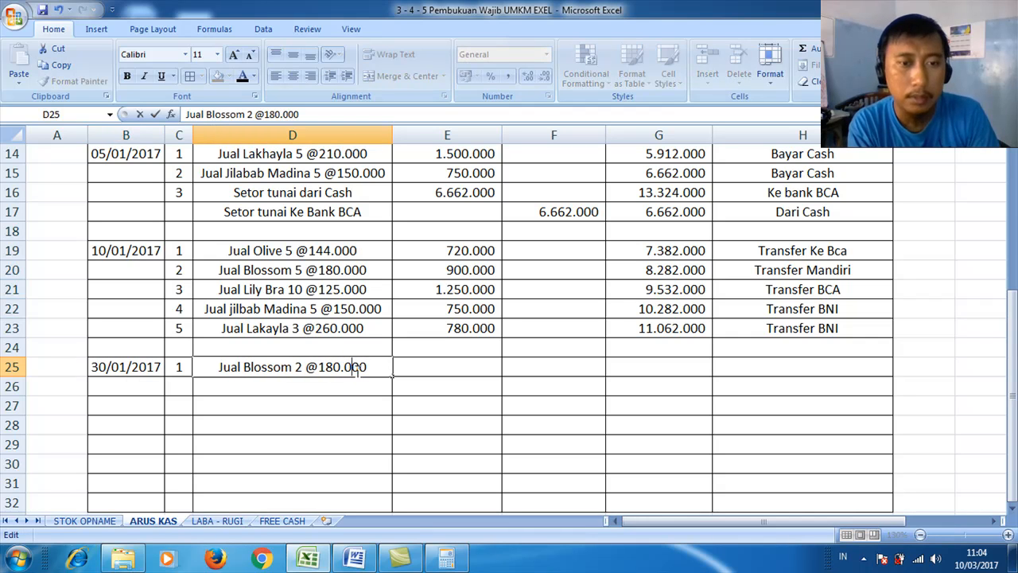
# Enter 360000 as the Blossom sale's incoming amount in E25.
pyautogui.click(418, 371)
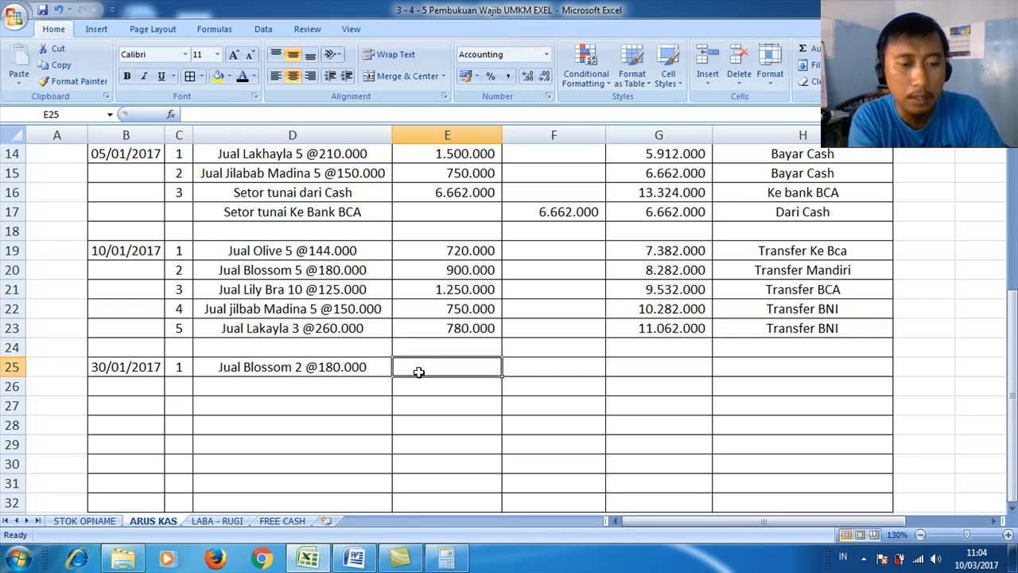
pyautogui.write('360000')
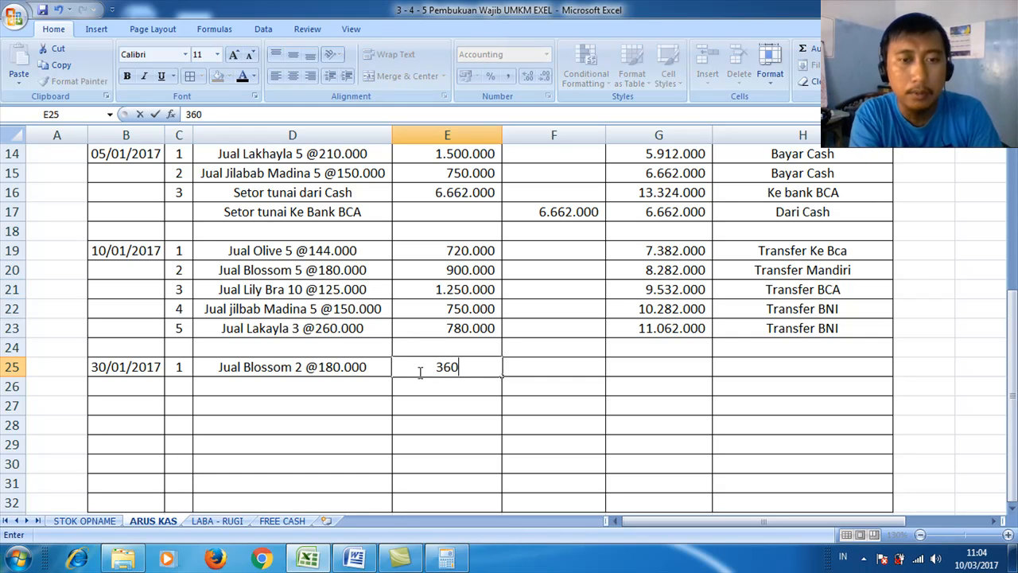
pyautogui.press('Tab')
# Calculate the running balance in G25 by adding E25 to the previous balance in G23.
pyautogui.press('Tab')
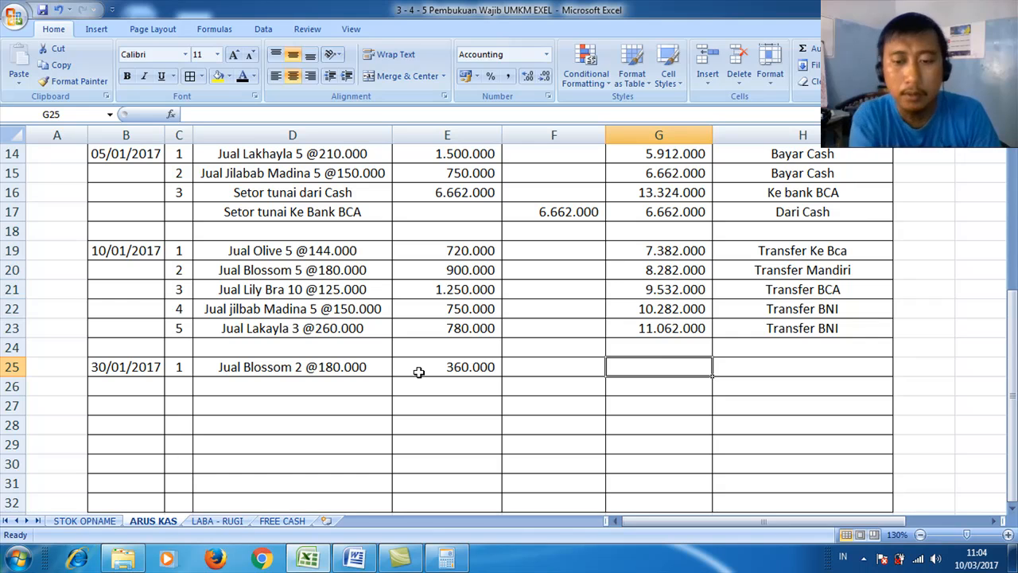
pyautogui.write('=')
pyautogui.press('Up')
pyautogui.press('Up')
pyautogui.write('+')
pyautogui.click(418, 372)
pyautogui.press('Return')
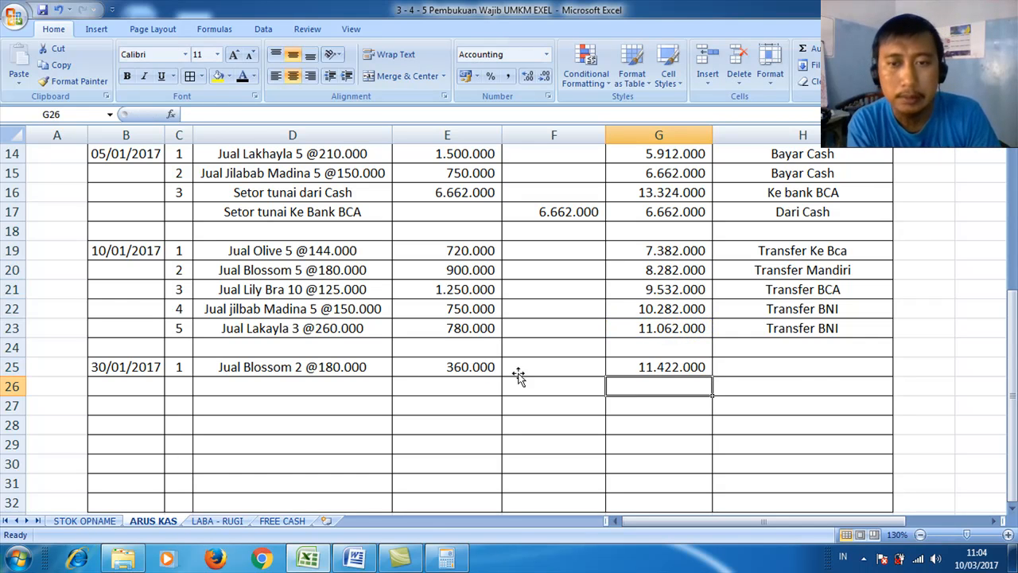
# Enter the remark "Transfer BNI" in H25 for the Blossom sale.
pyautogui.click(795, 367)
pyautogui.write('Tr')
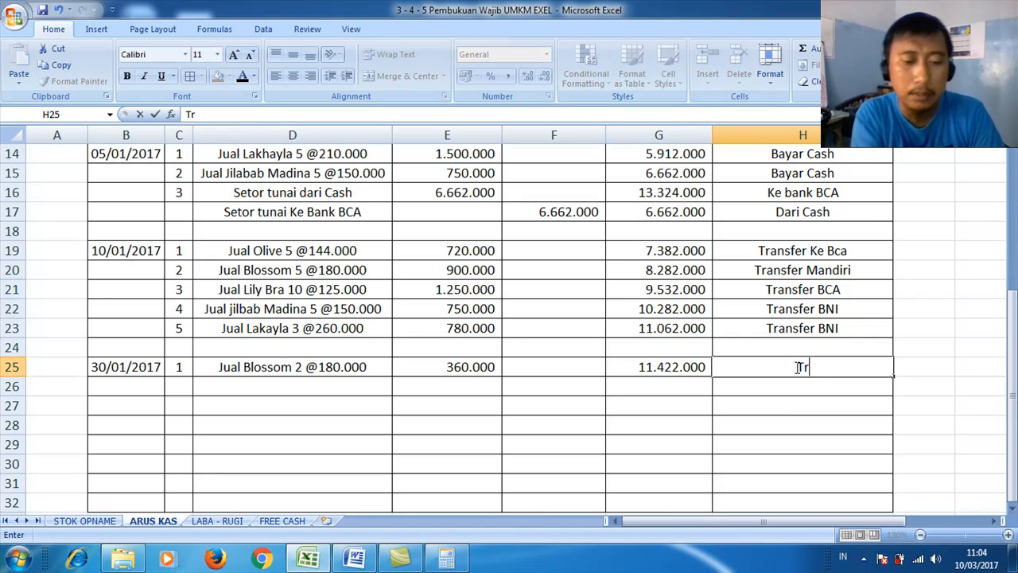
pyautogui.write('ansfer BNI')
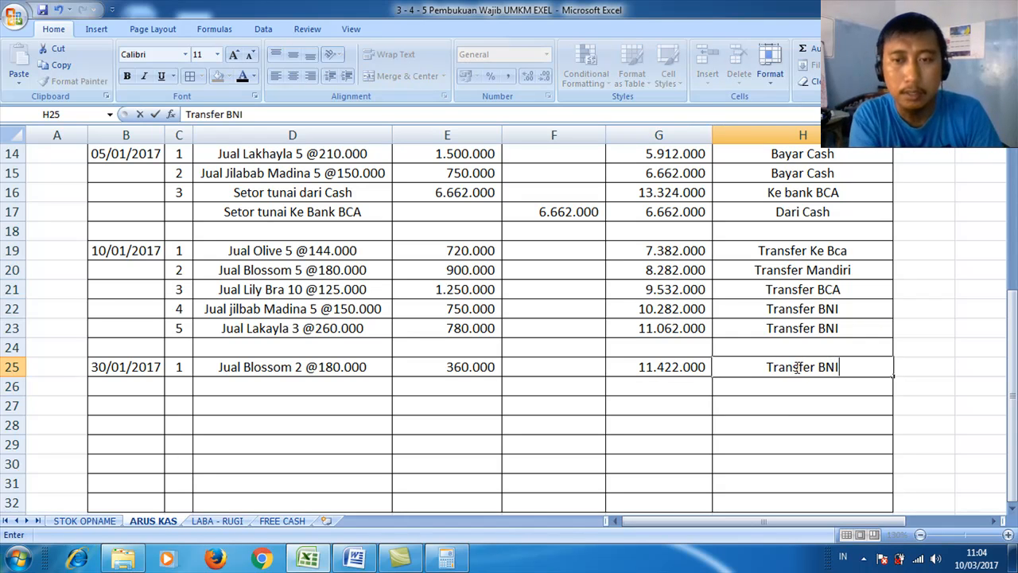
pyautogui.click(173, 388)
pyautogui.press('Tab')
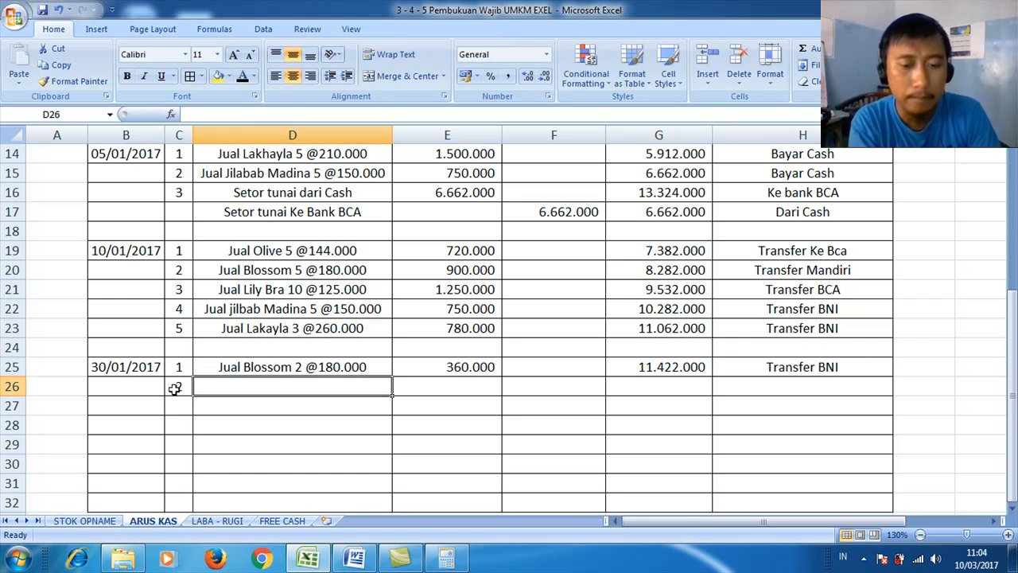
pyautogui.write('Jual Lak')
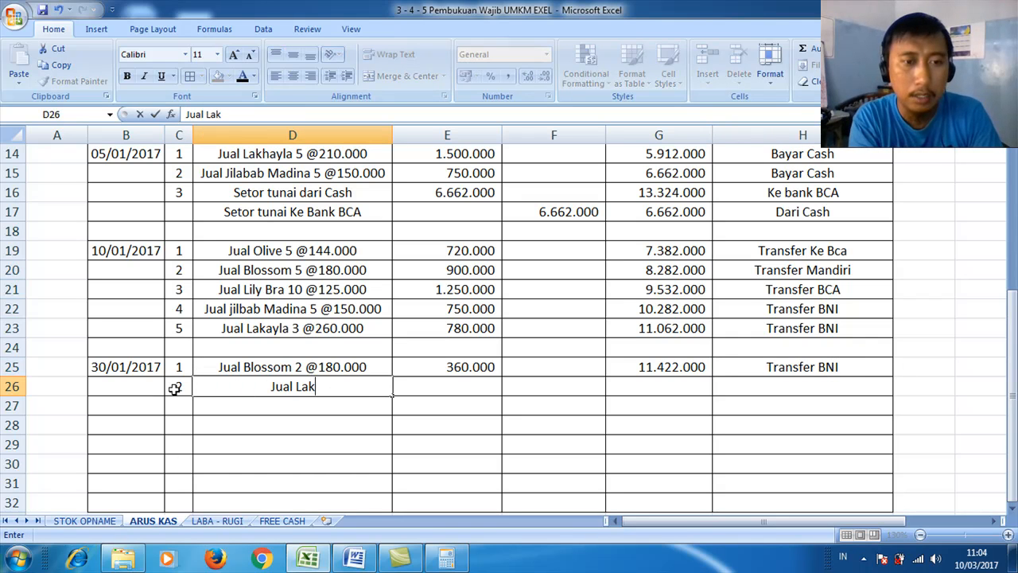
pyautogui.write('hayla 2')
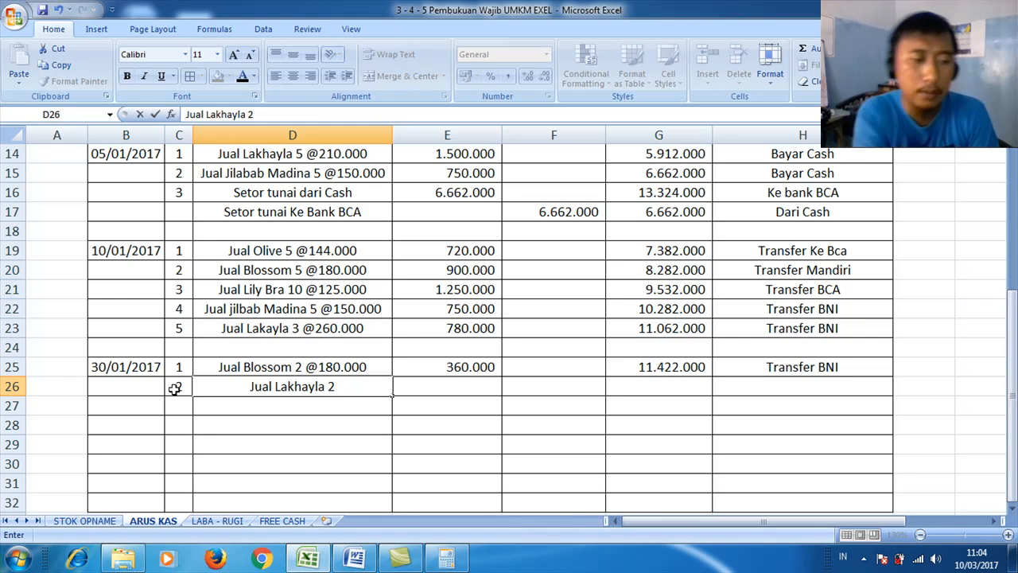
pyautogui.write('@2')
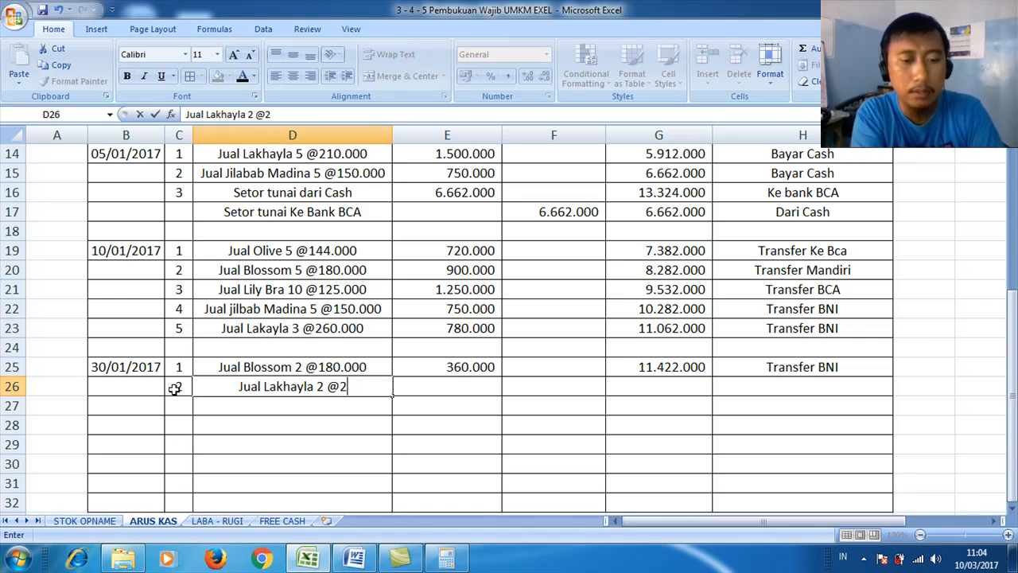
pyautogui.write('60000')
pyautogui.click(175, 387)
pyautogui.press('Left')
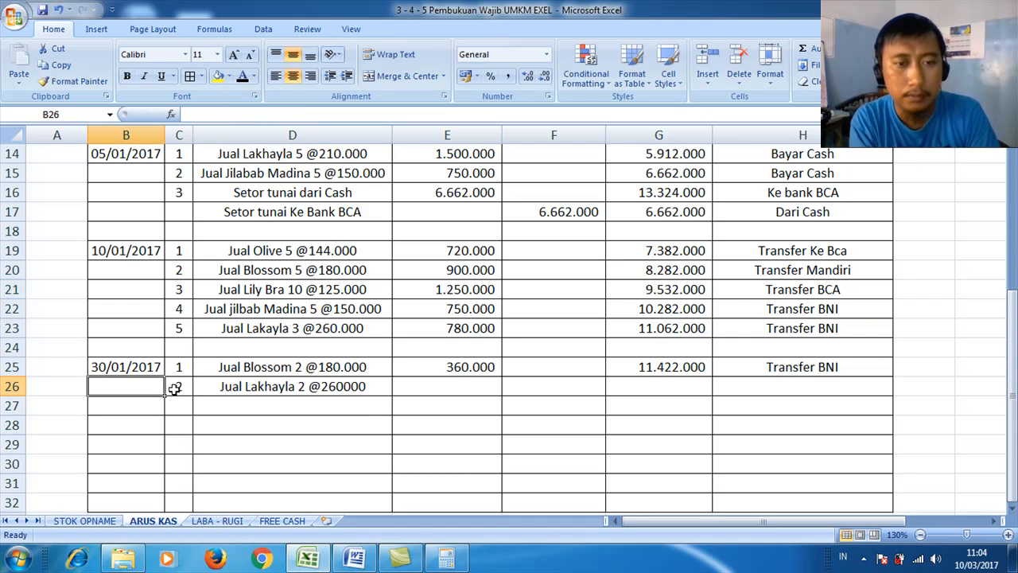
pyautogui.doubleClick(344, 388)
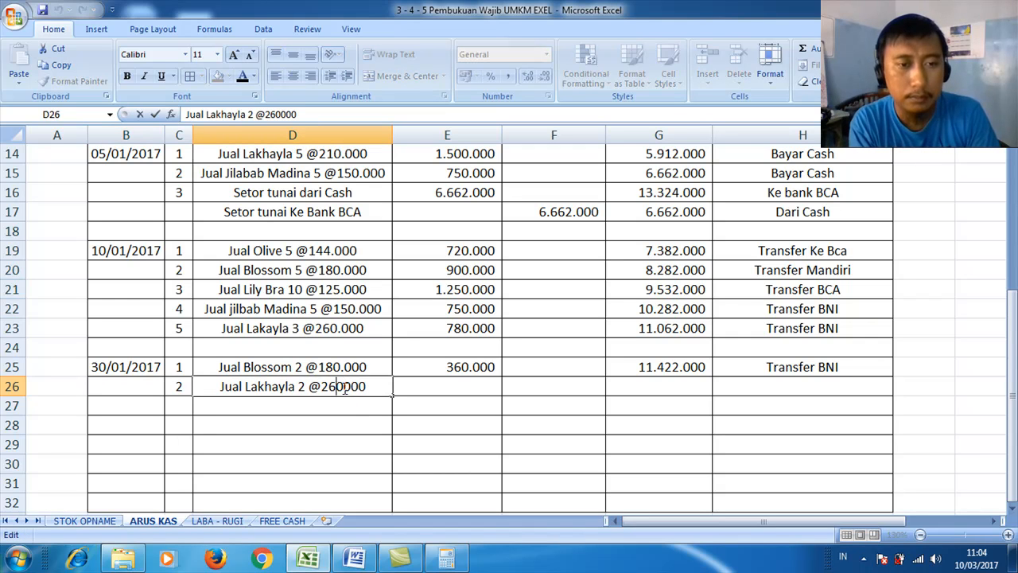
pyautogui.write('.')
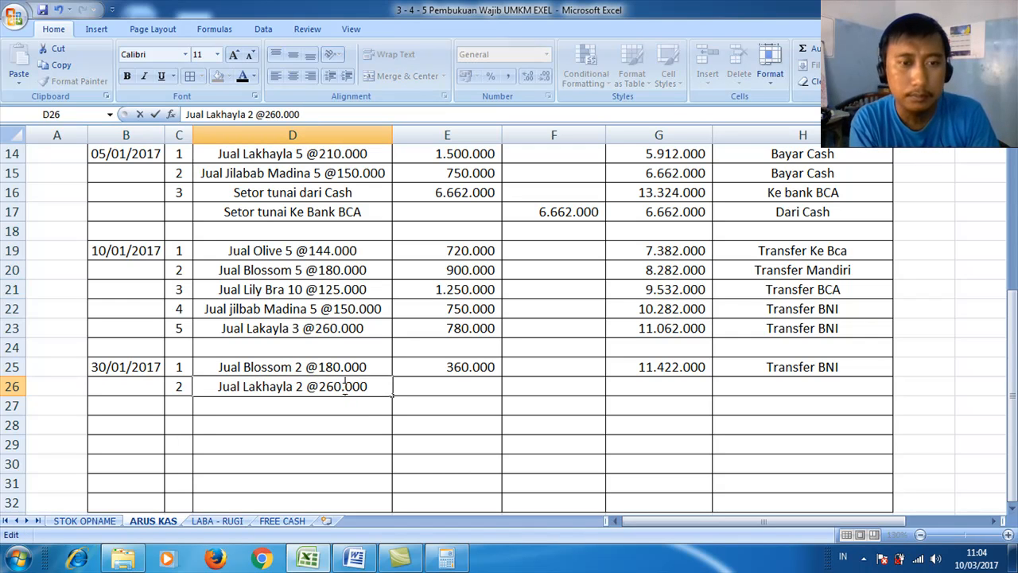
# Enter 520000 as the Lakhayla sale's incoming amount in E26.
pyautogui.click(464, 388)
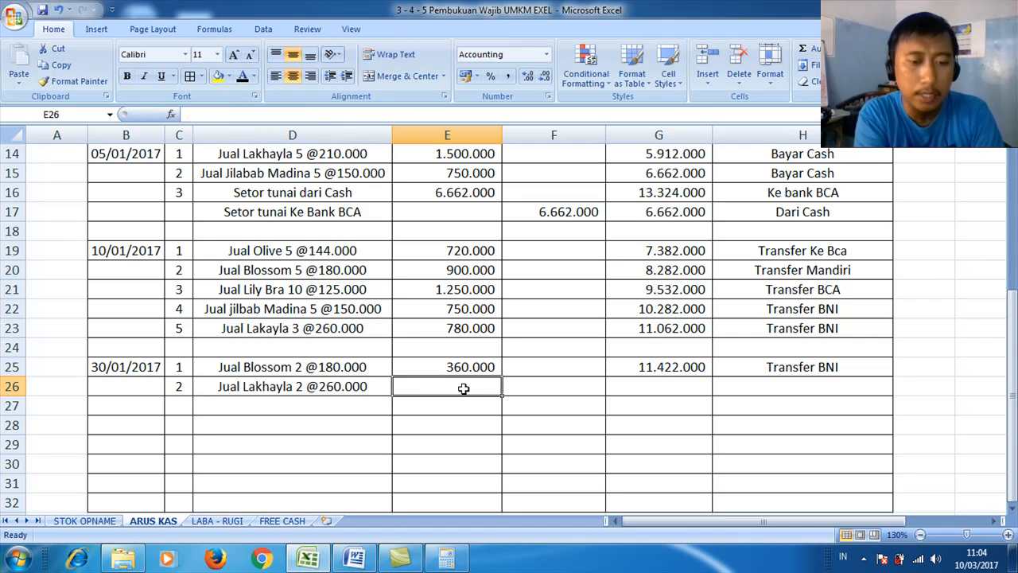
pyautogui.write('520000')
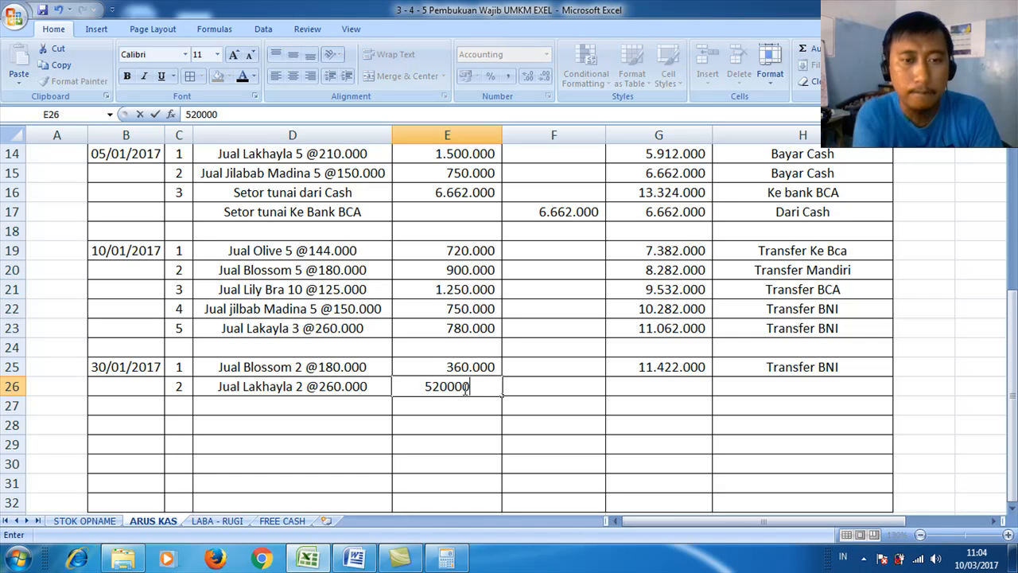
pyautogui.press('Tab')
# Calculate the Lakhayla sale's running balance in G26 with the formula =G25+E26.
pyautogui.press('Tab')
pyautogui.write('=')
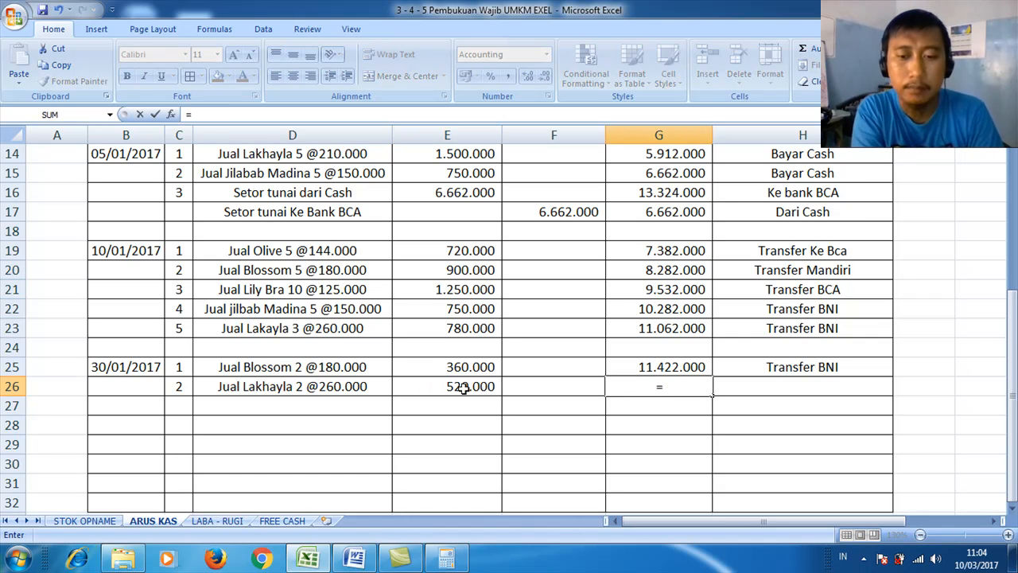
pyautogui.press('Up')
pyautogui.write('+')
pyautogui.click(463, 389)
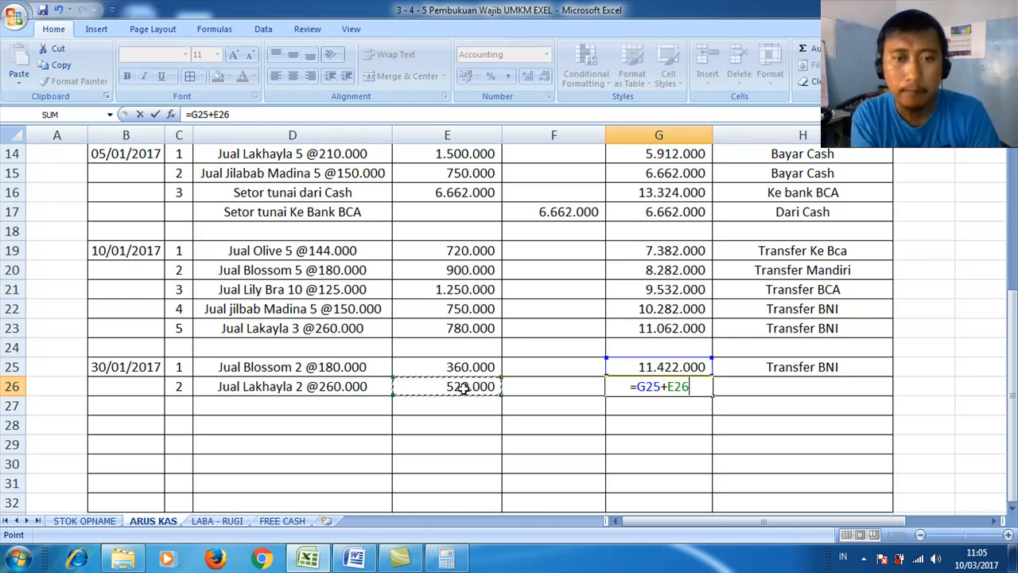
pyautogui.press('Return')
# Enter the remark "Transfer BCA" in H26 for the Lakhayla sale.
pyautogui.press('Up')
pyautogui.press('Right')
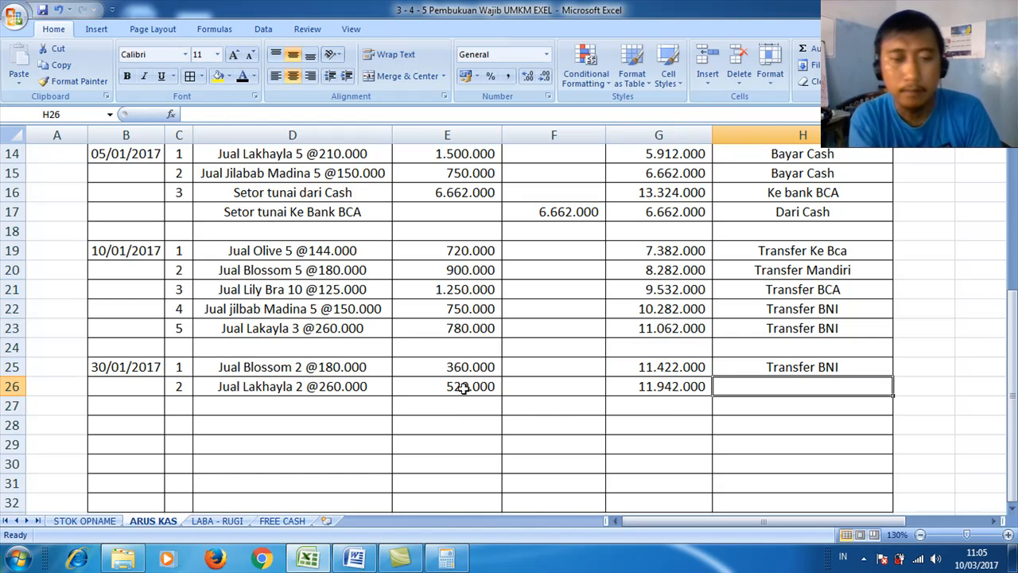
pyautogui.write('Transfer BCA')
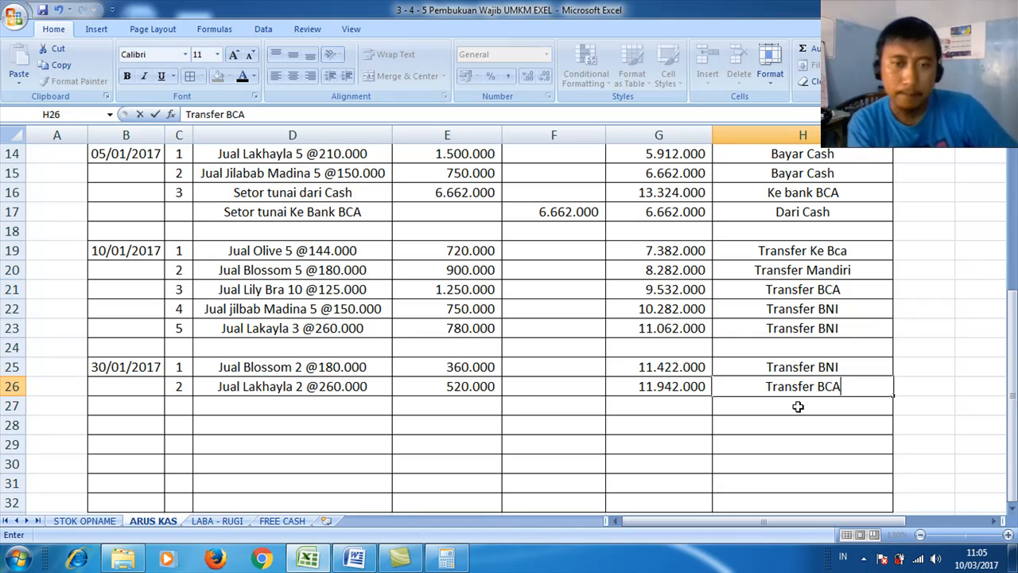
pyautogui.click(1014, 306)
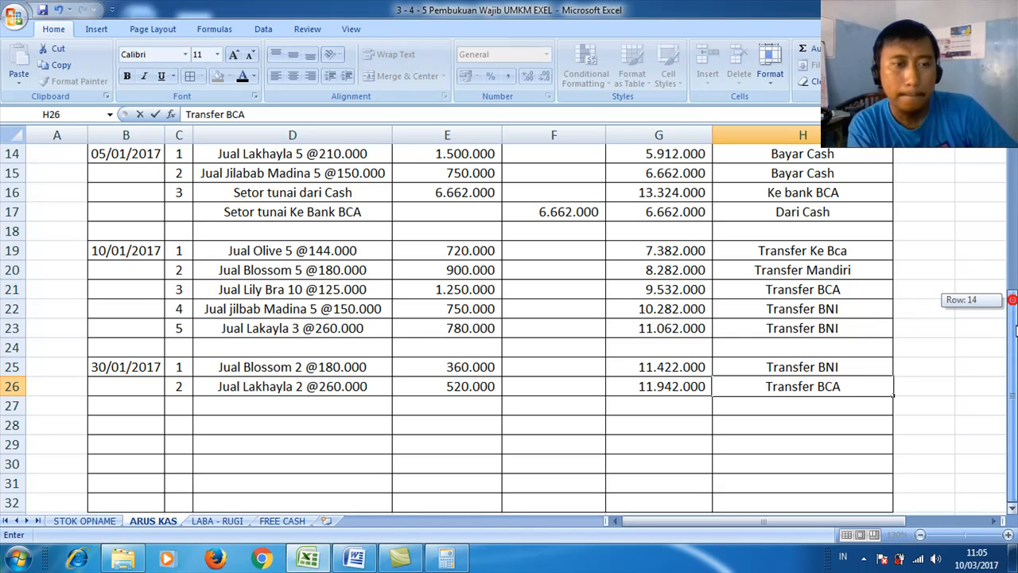
pyautogui.click(358, 554)
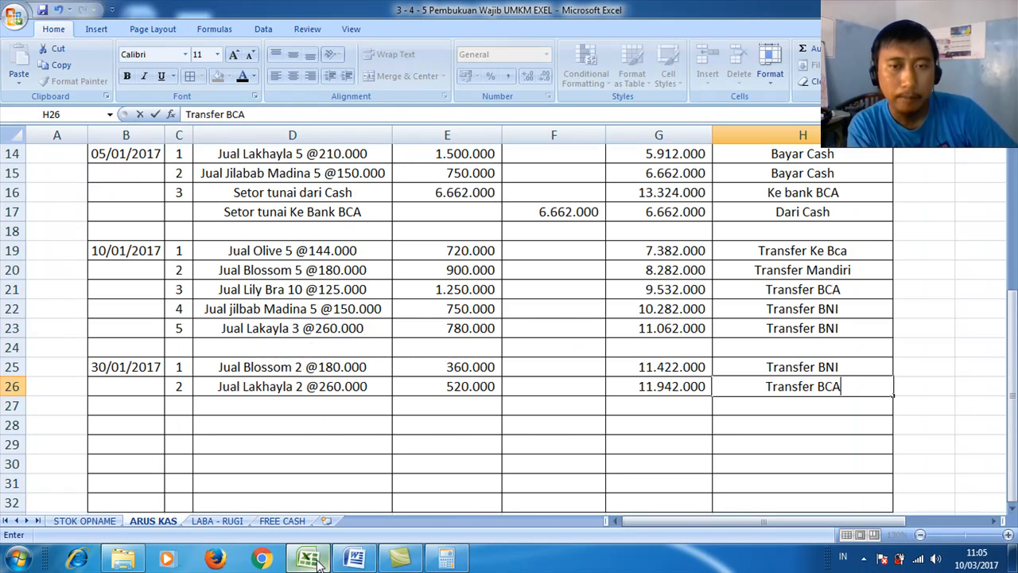
pyautogui.click(309, 558)
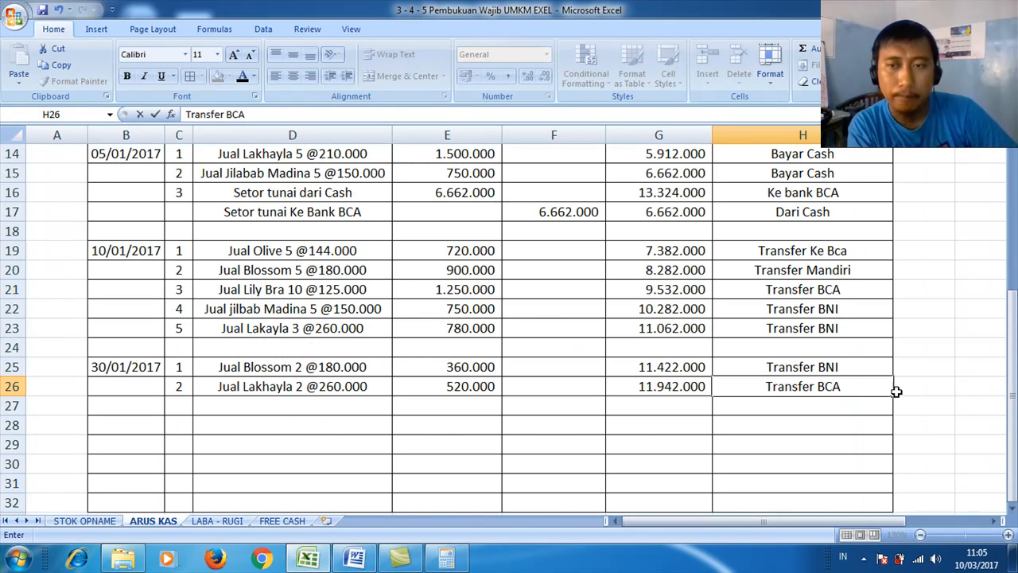
pyautogui.moveTo(1012, 360)
pyautogui.mouseDown()
pyautogui.moveTo(1014, 202)
pyautogui.moveTo(1010, 364)
pyautogui.mouseUp()
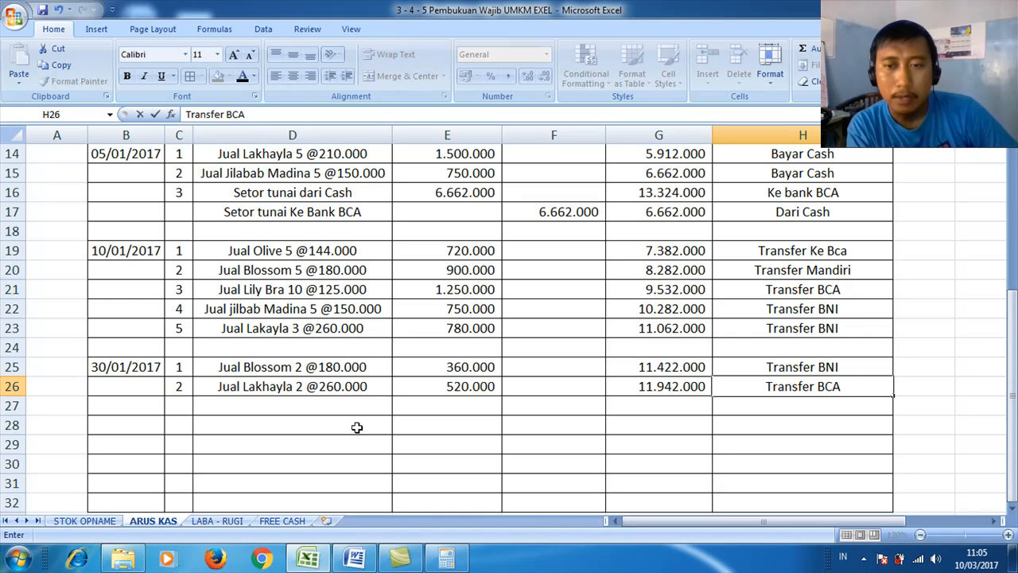
# Enter the label "SALDO BCA" in H28, below the cash flow entries.
pyautogui.click(739, 426)
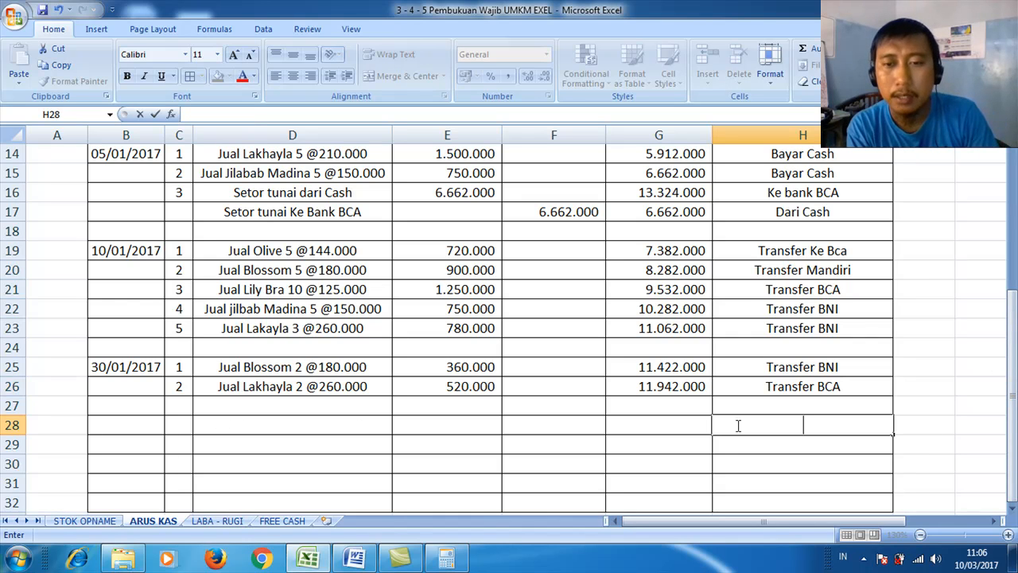
pyautogui.write('SALDO')
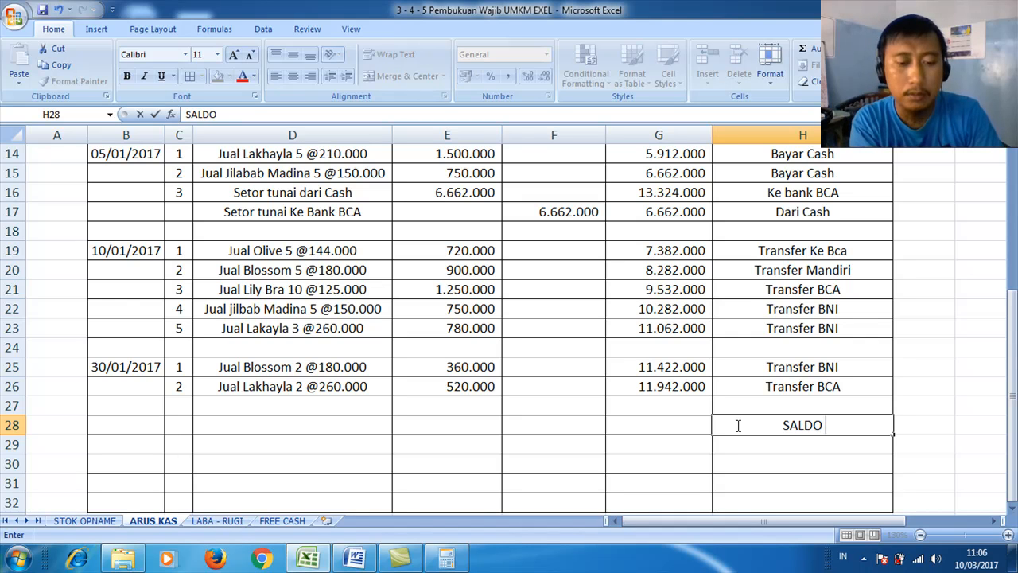
pyautogui.write(' BCA')
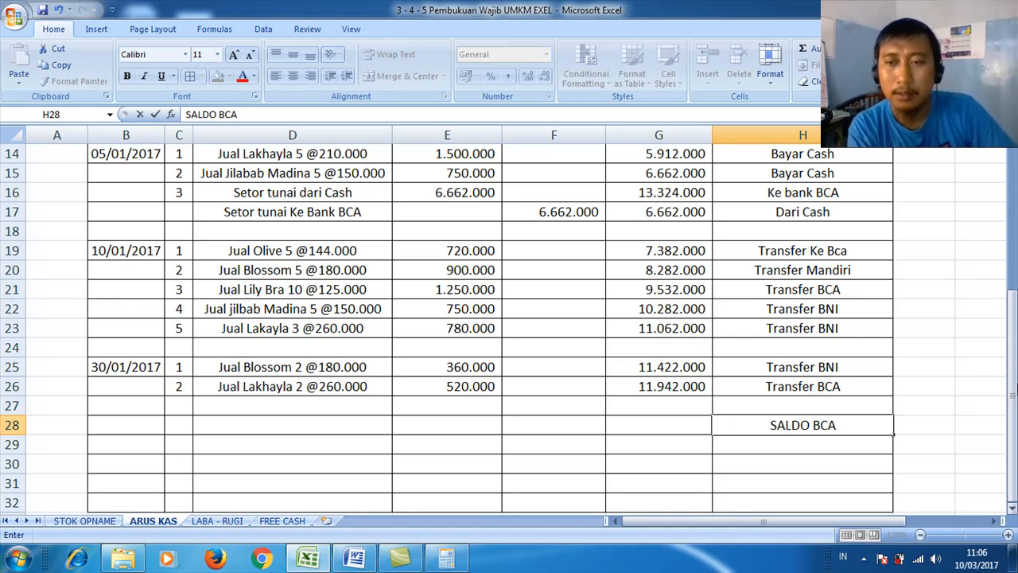
# Calculate the BCA balance in G28 with the formula =G17+E21+E26.
pyautogui.moveTo(1014, 389); pyautogui.dragTo(1014, 345)
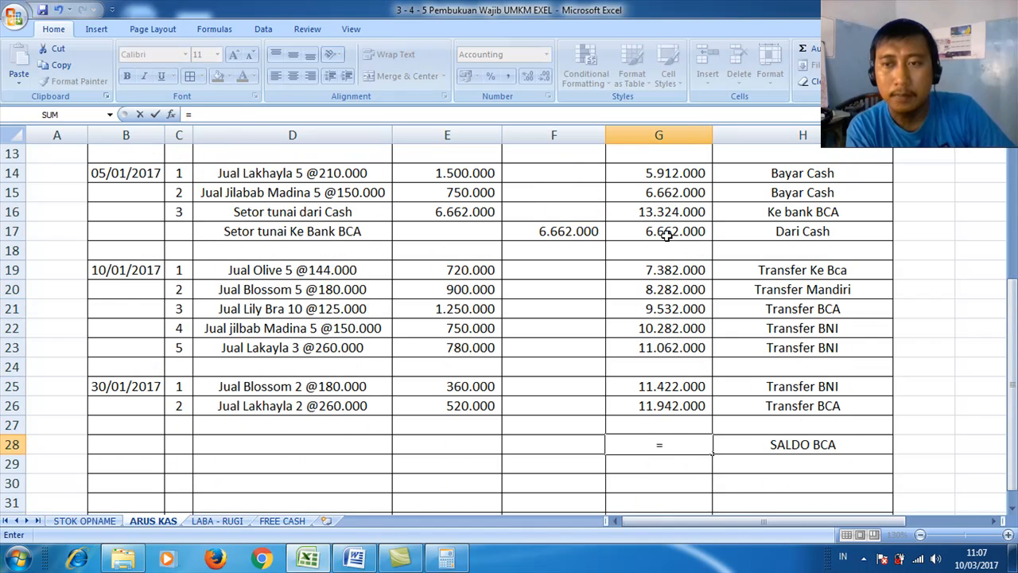
pyautogui.click(667, 236)
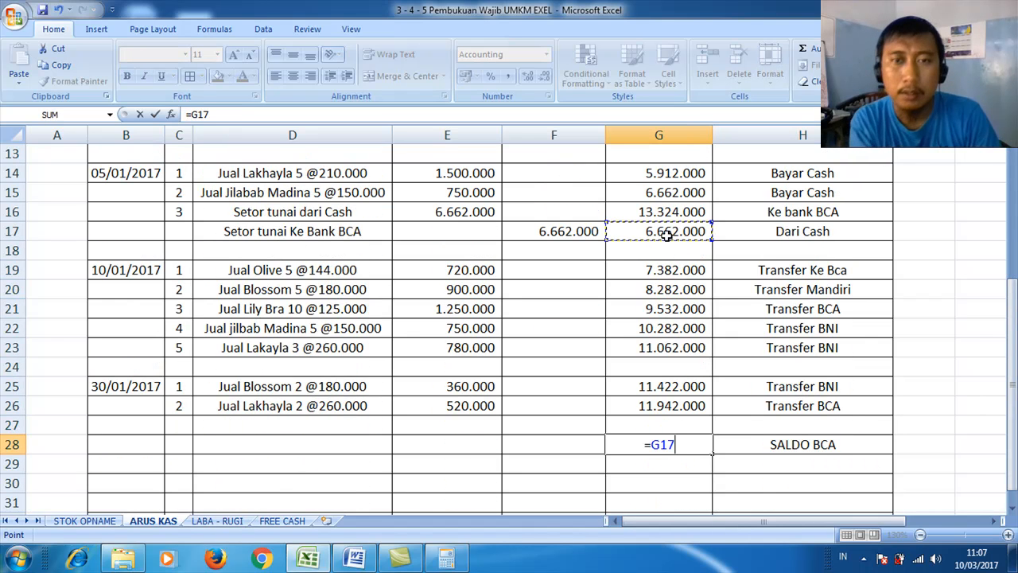
pyautogui.write('+')
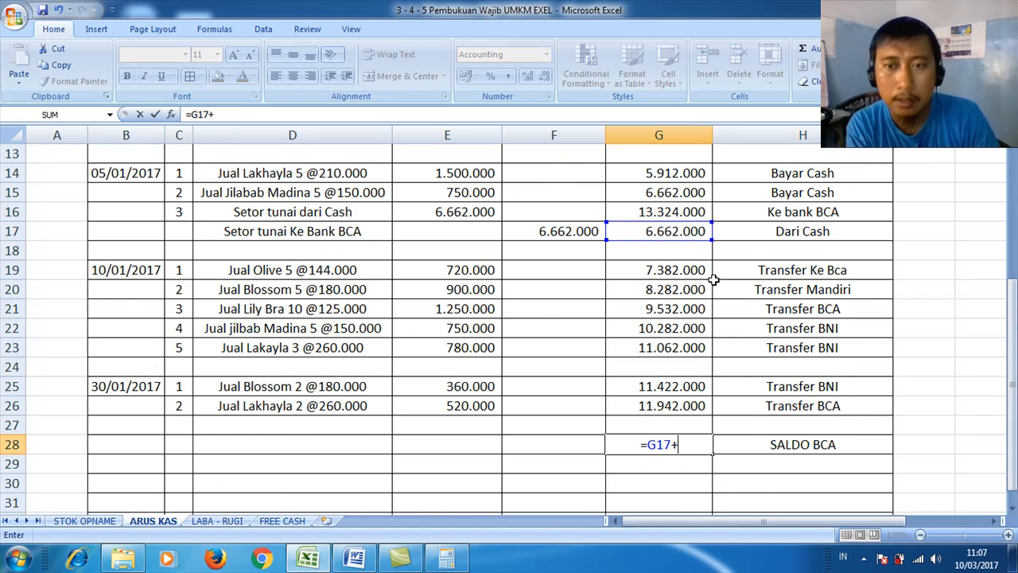
pyautogui.click(443, 310)
pyautogui.write('+')
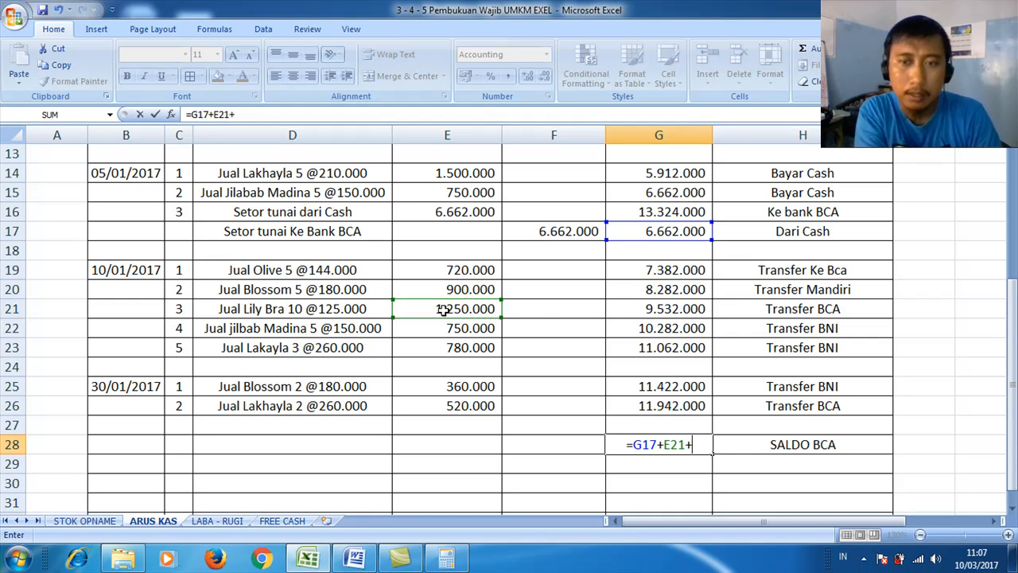
pyautogui.click(473, 405)
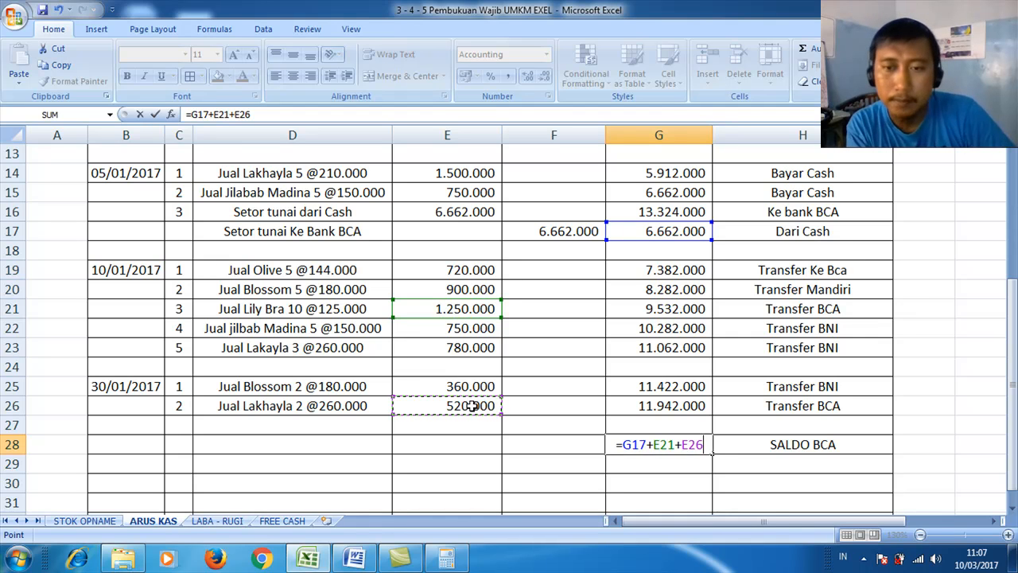
pyautogui.press('Return')
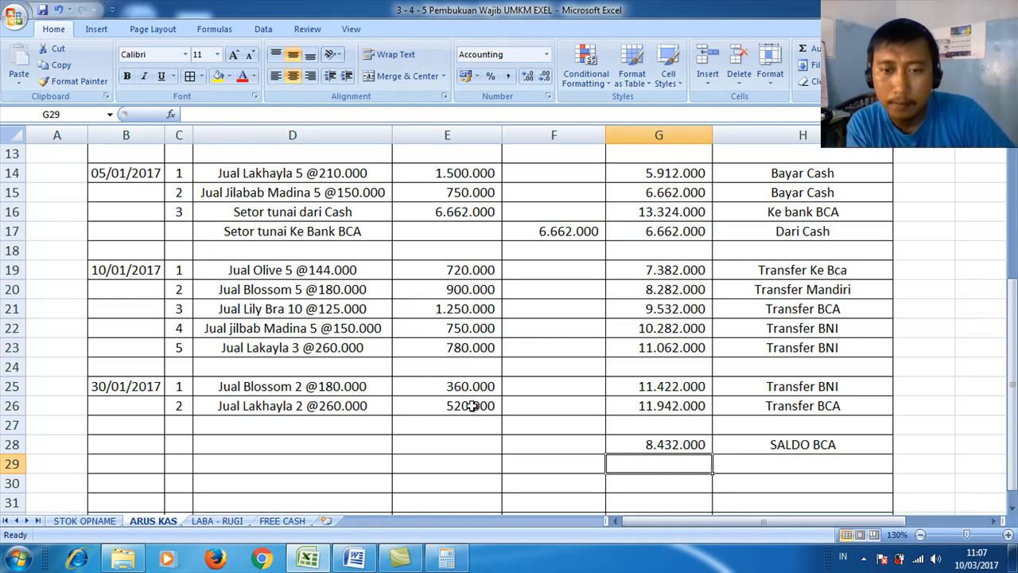
# Enter the label "SALDO Mandiri" in H29, under the BCA balance label.
pyautogui.click(793, 461)
pyautogui.write('S')
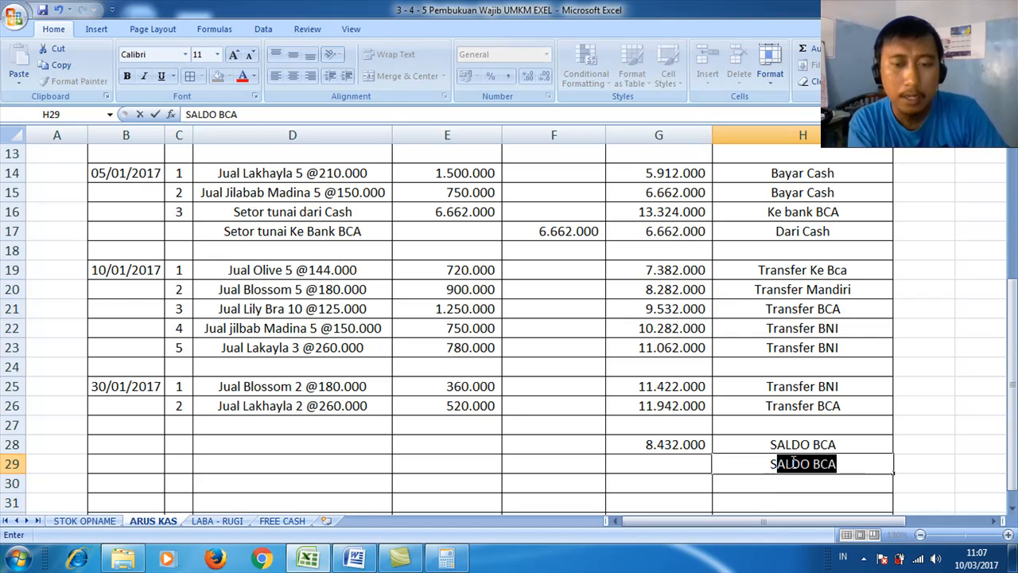
pyautogui.write('ALDO ')
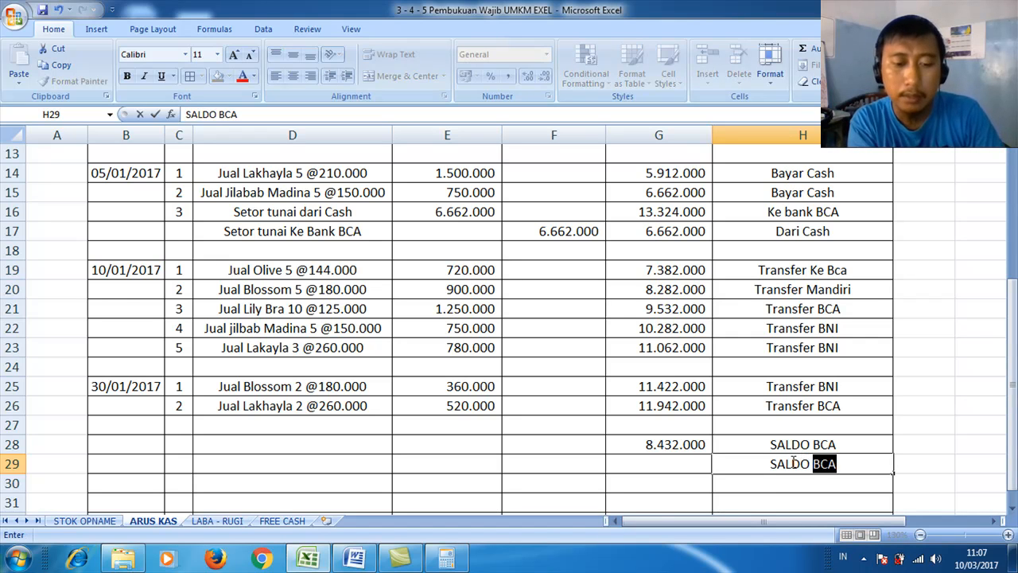
pyautogui.write('MA')
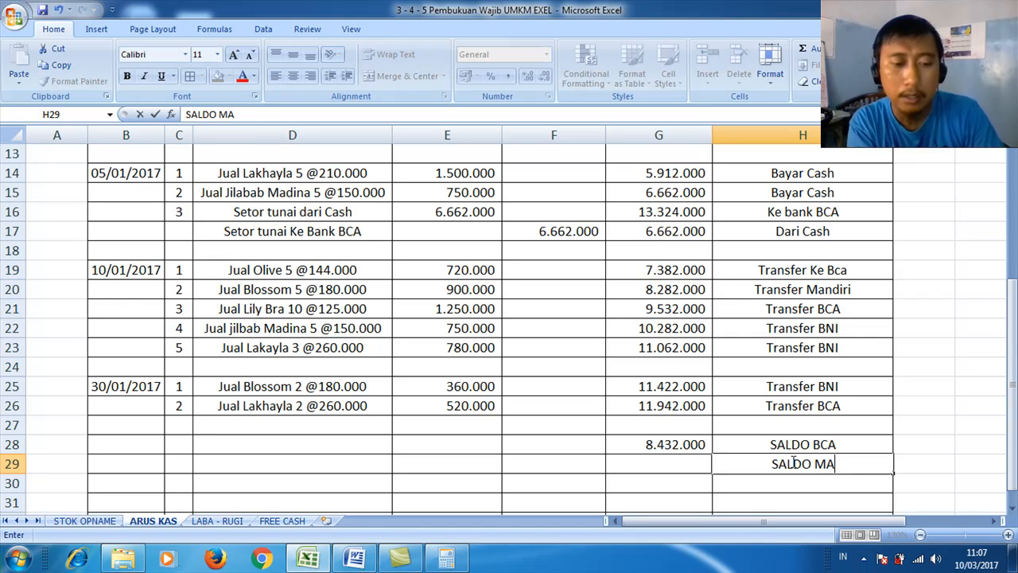
pyautogui.press('BackSpace')
pyautogui.write('andiri')
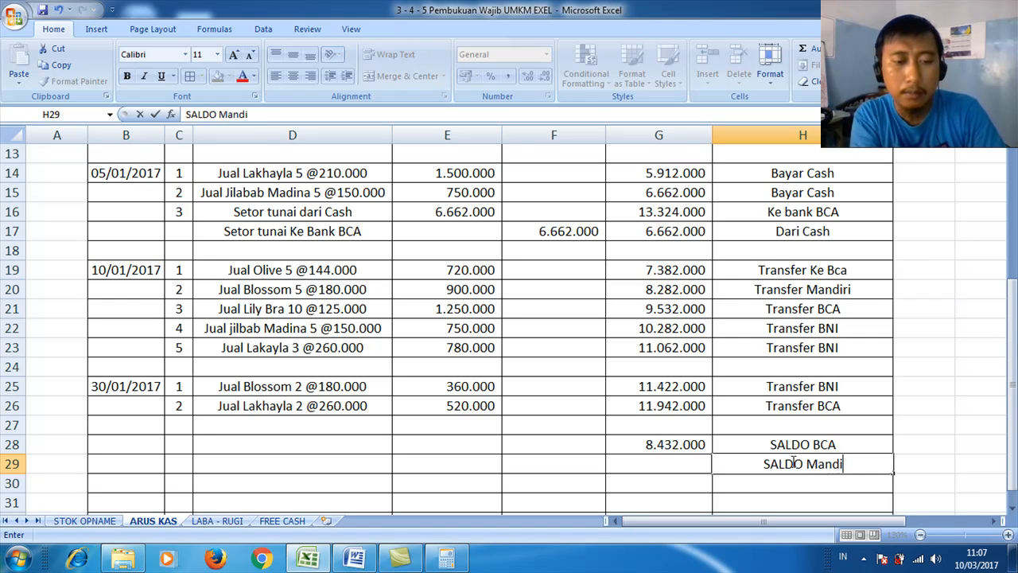
# Enter 900.000 in G29 as the Mandiri balance.
pyautogui.click(687, 464)
pyautogui.write('=')
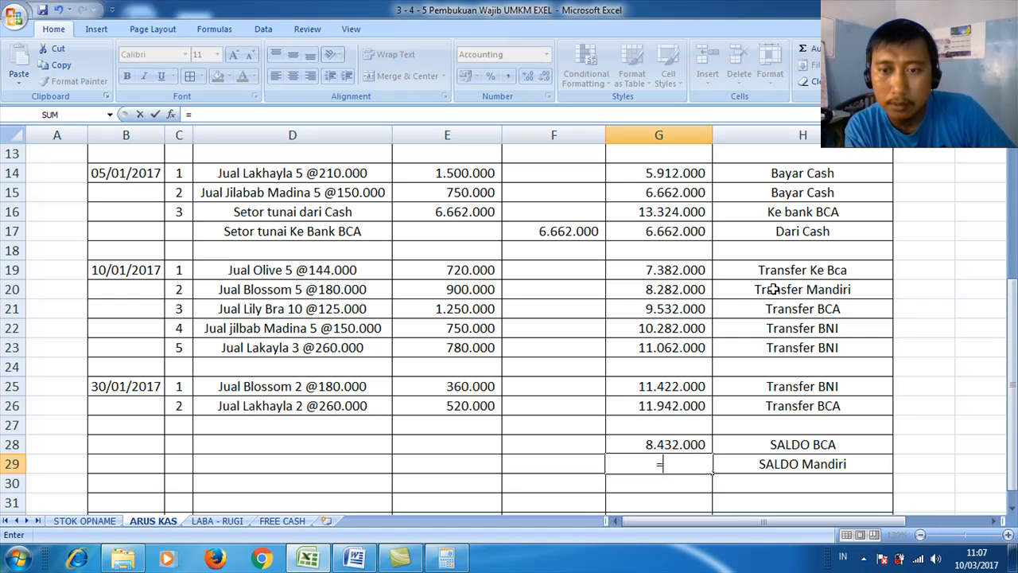
pyautogui.moveTo(1011, 350)
pyautogui.mouseDown()
pyautogui.moveTo(1011, 318)
pyautogui.moveTo(1011, 330)
pyautogui.mouseUp()
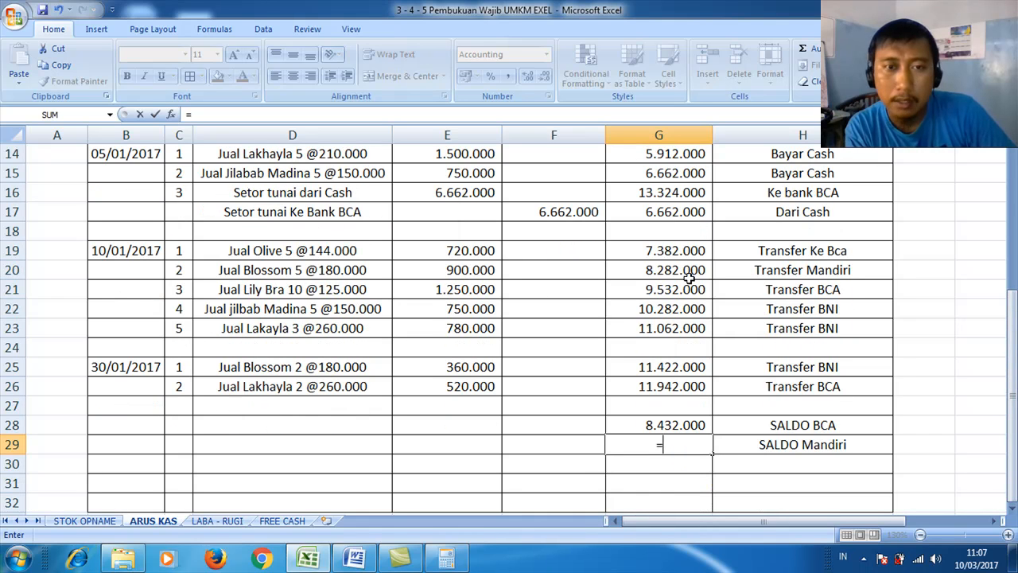
pyautogui.press('BackSpace')
pyautogui.write('900.')
pyautogui.write('00000')
pyautogui.press('Return')
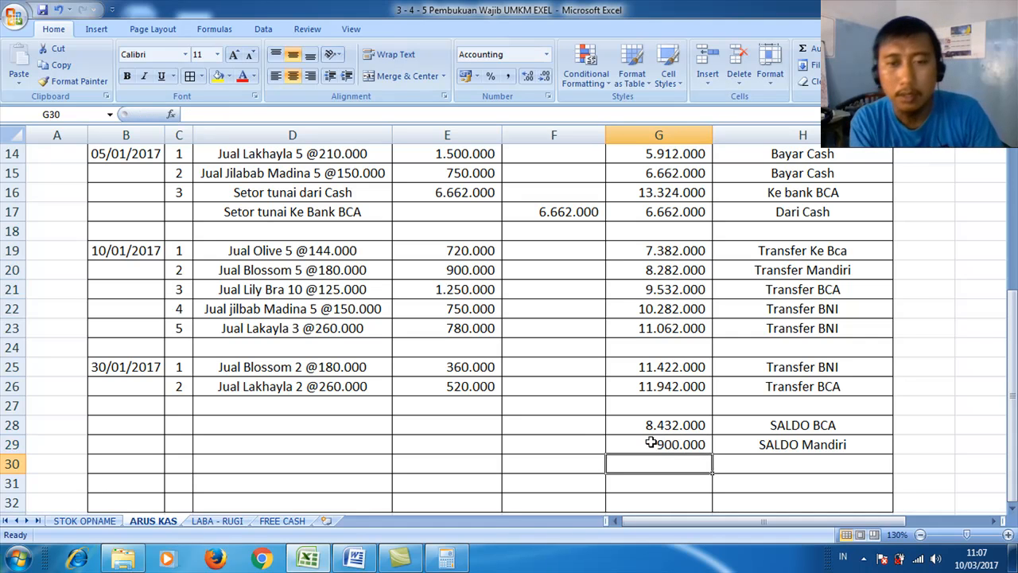
# Enter the label "SALDO BNI" in H30, under the Mandiri balance label.
pyautogui.click(760, 463)
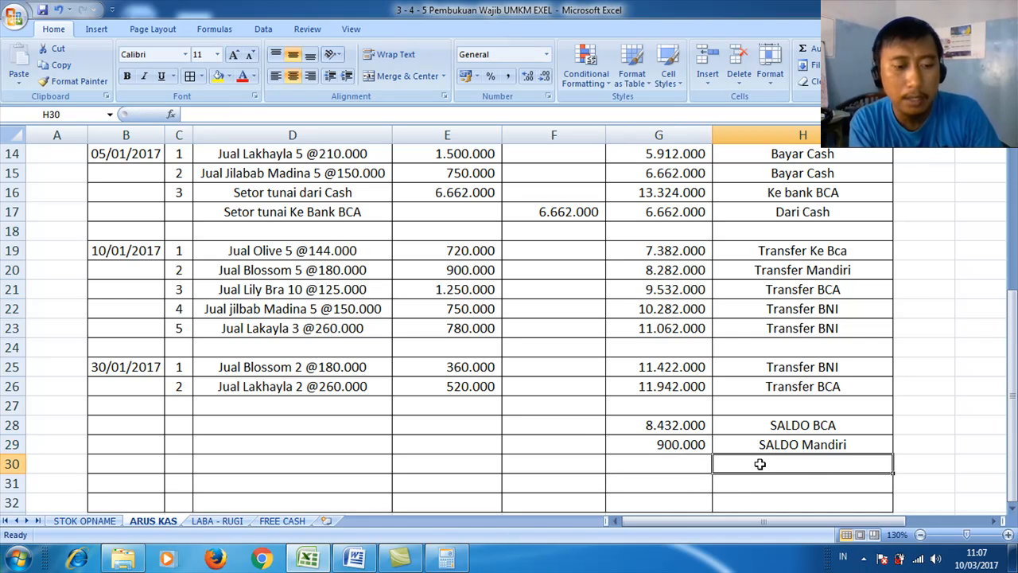
pyautogui.write('S')
pyautogui.hotkey('shift', 'Right')
pyautogui.hotkey('shift', 'Right')
pyautogui.hotkey('shift', 'Right')
pyautogui.write('I')
pyautogui.press('BackSpace')
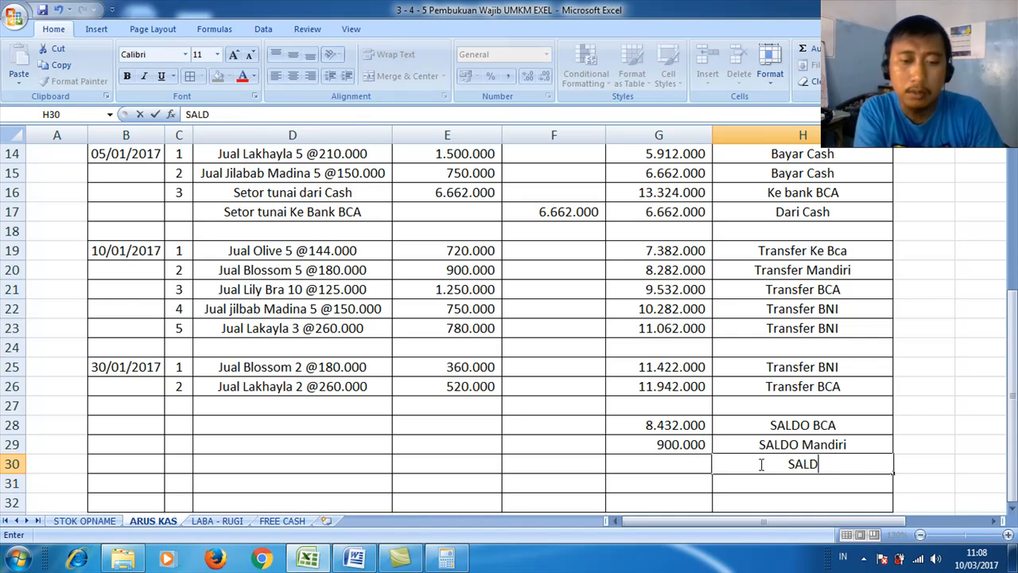
pyautogui.write('O BNI')
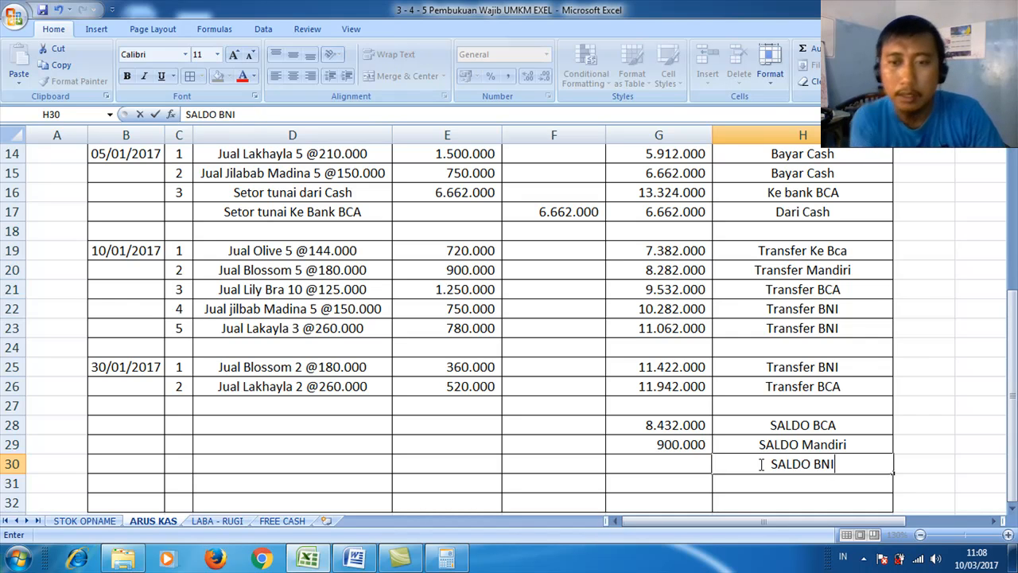
# Calculate the BNI balance in G30 with the formula =E22+E23+E25.
pyautogui.click(656, 466)
pyautogui.write('=')
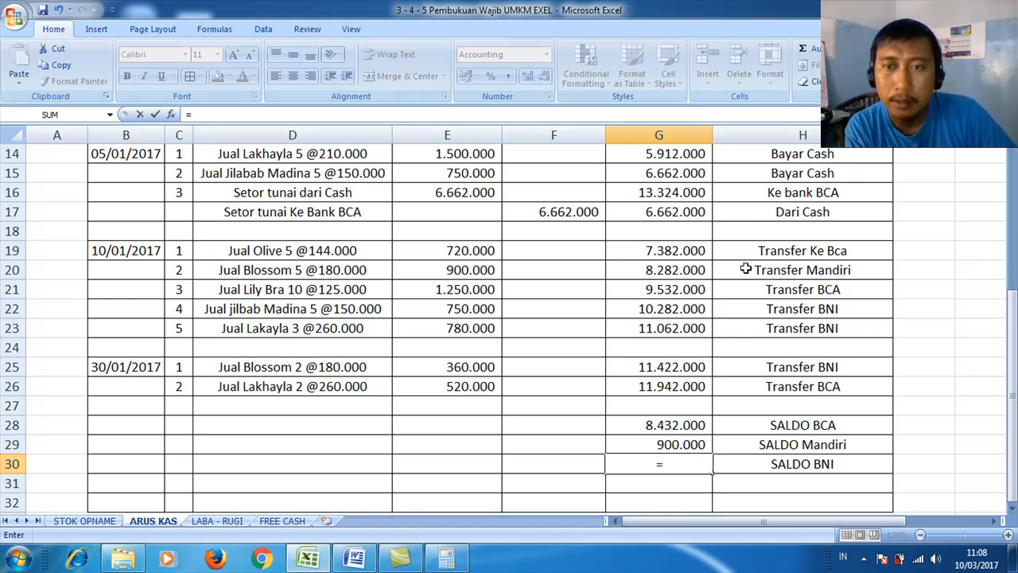
pyautogui.click(476, 310)
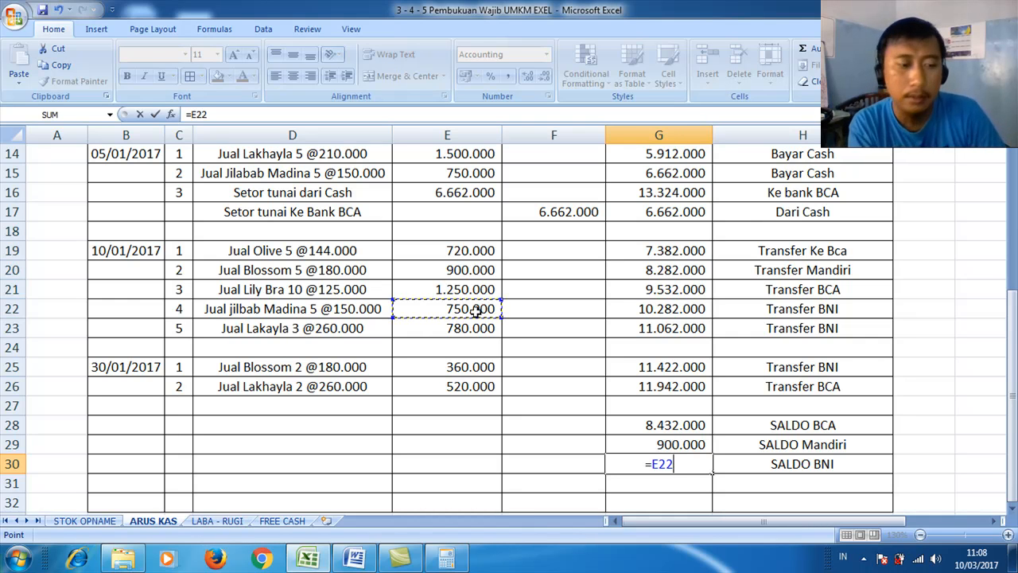
pyautogui.write('+')
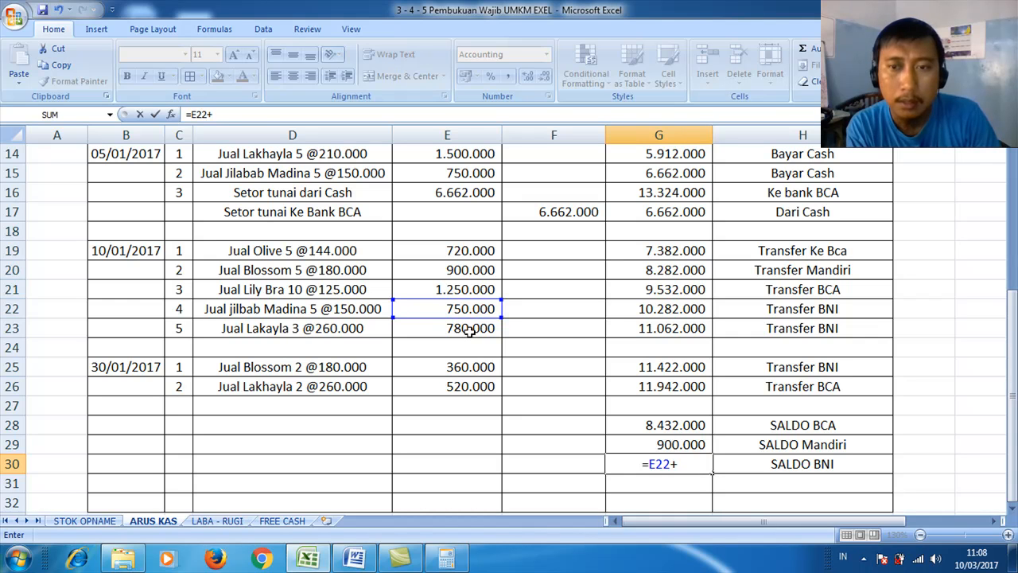
pyautogui.click(469, 328)
pyautogui.write('+')
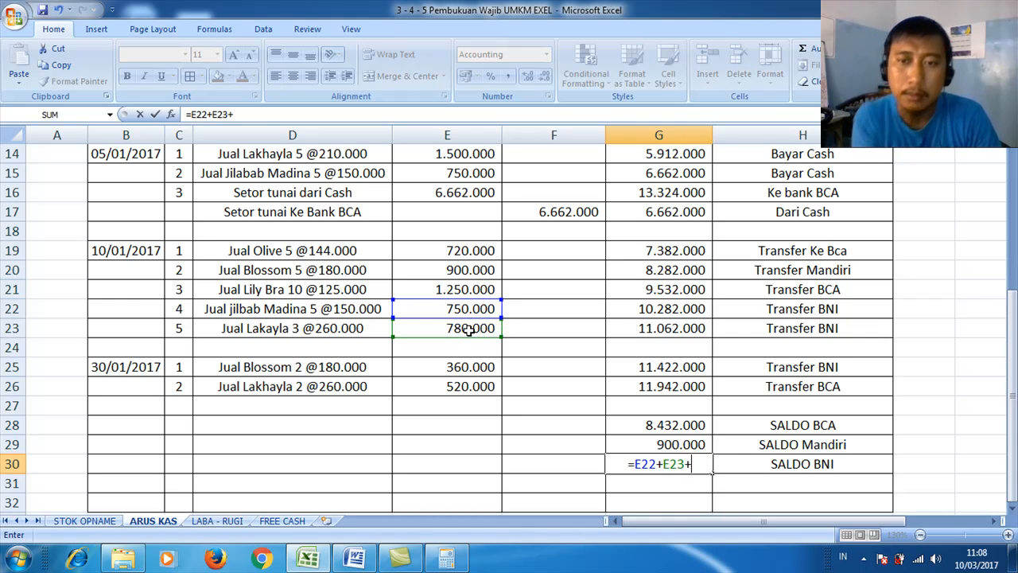
pyautogui.click(461, 368)
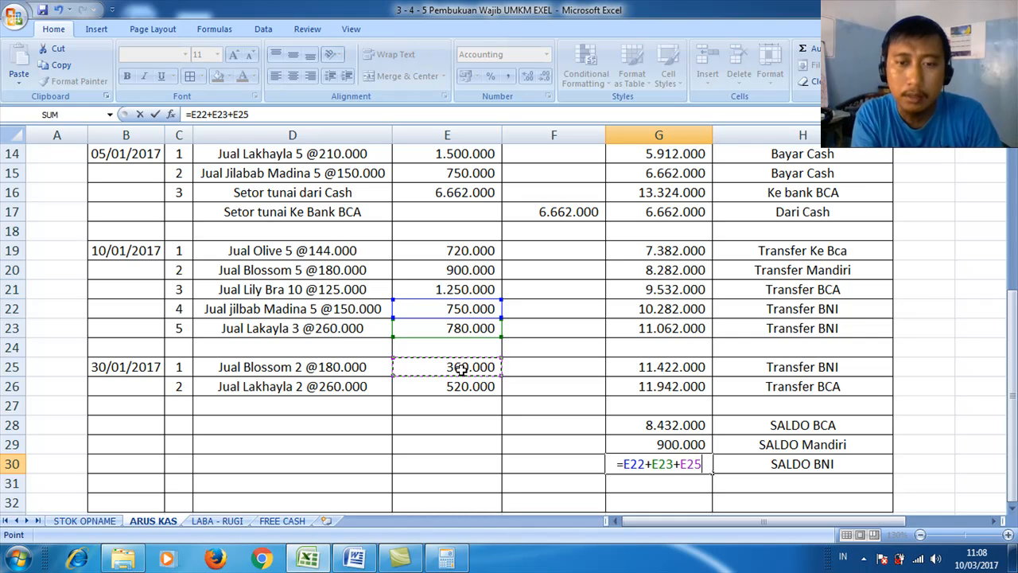
pyautogui.press('Return')
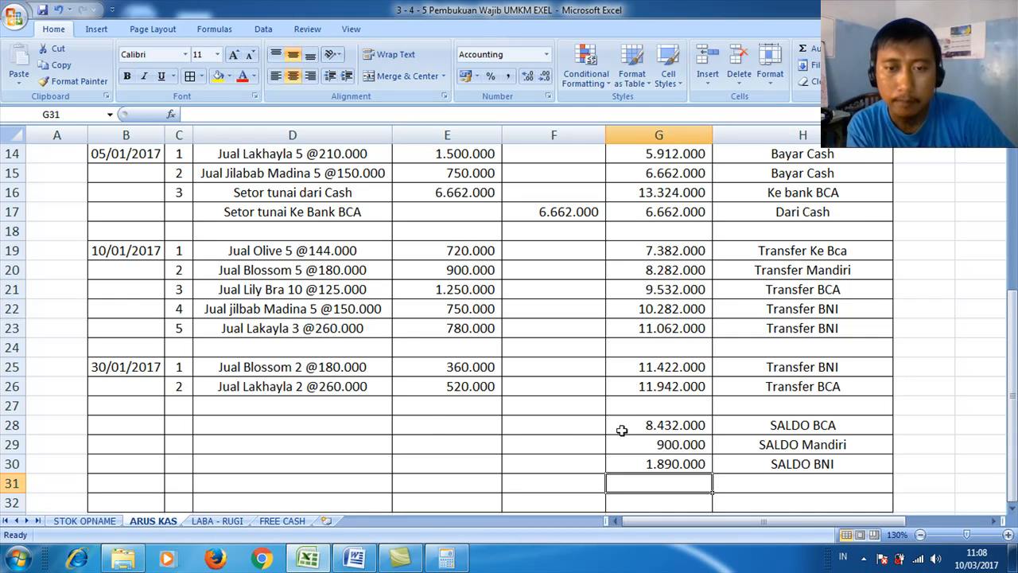
# Color the text of the bank balance amounts and labels in G28:H30 red.
pyautogui.moveTo(628, 424); pyautogui.dragTo(781, 461)
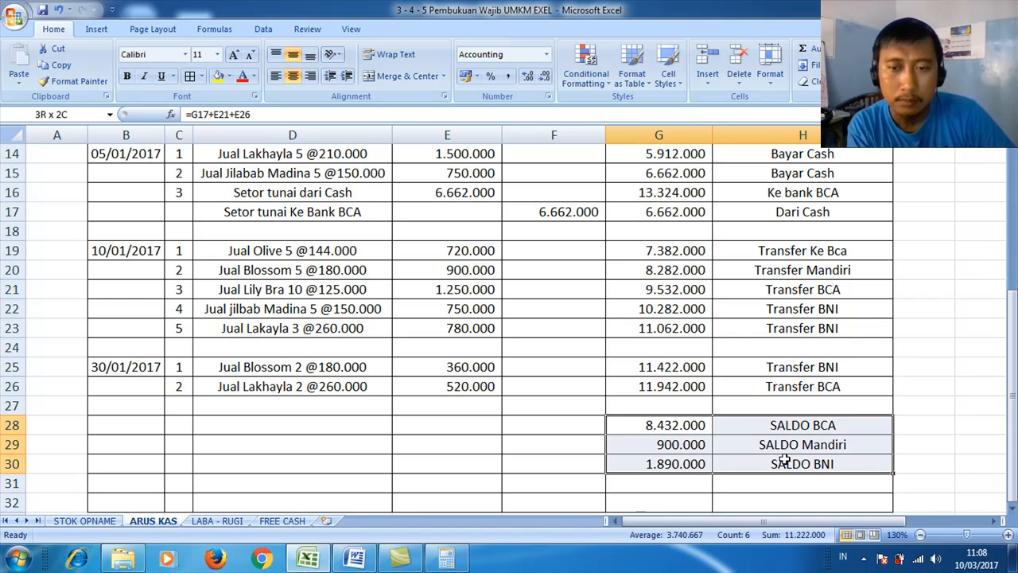
pyautogui.click(247, 77)
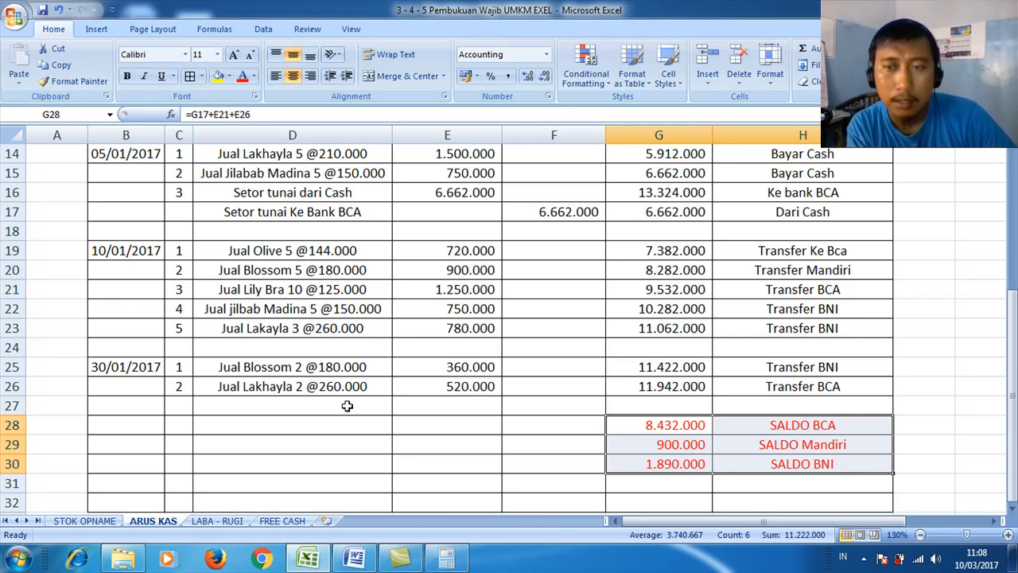
pyautogui.click(1013, 298)
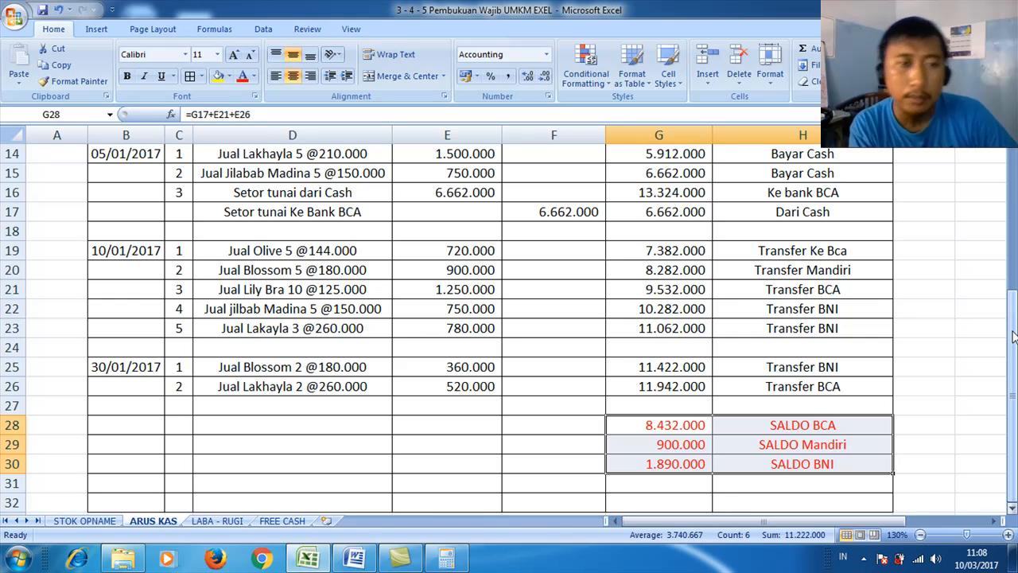